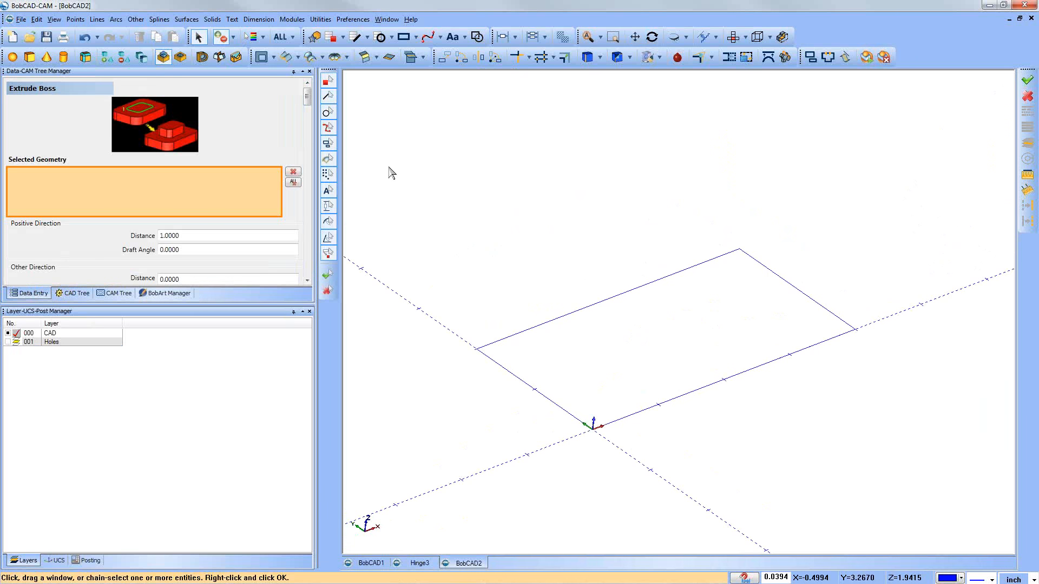
Step: Select the rectangle's four connected lines as the profile for the Extrude Boss
drag(389, 154, 951, 505)
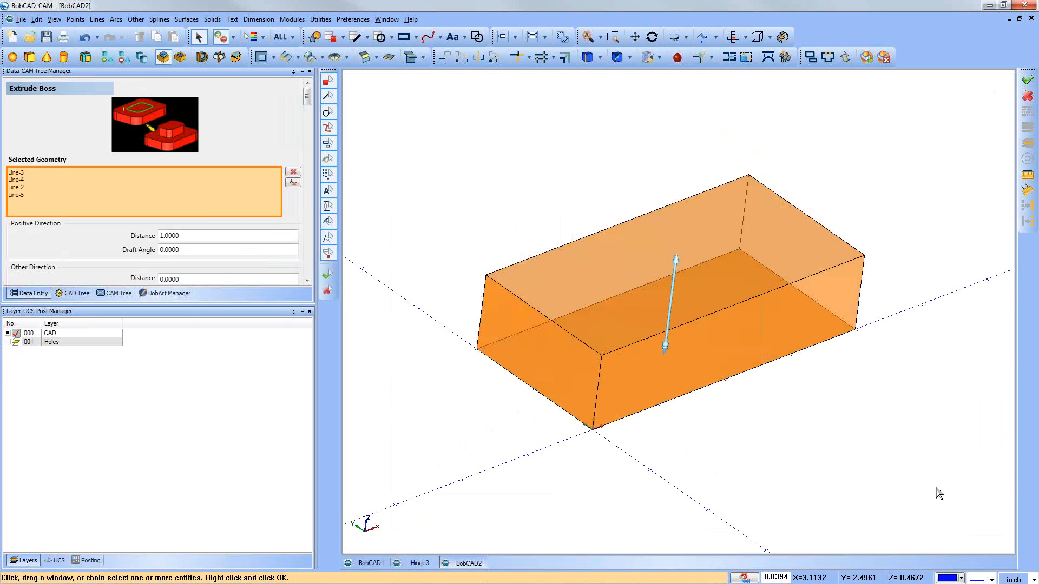
drag(368, 143, 924, 461)
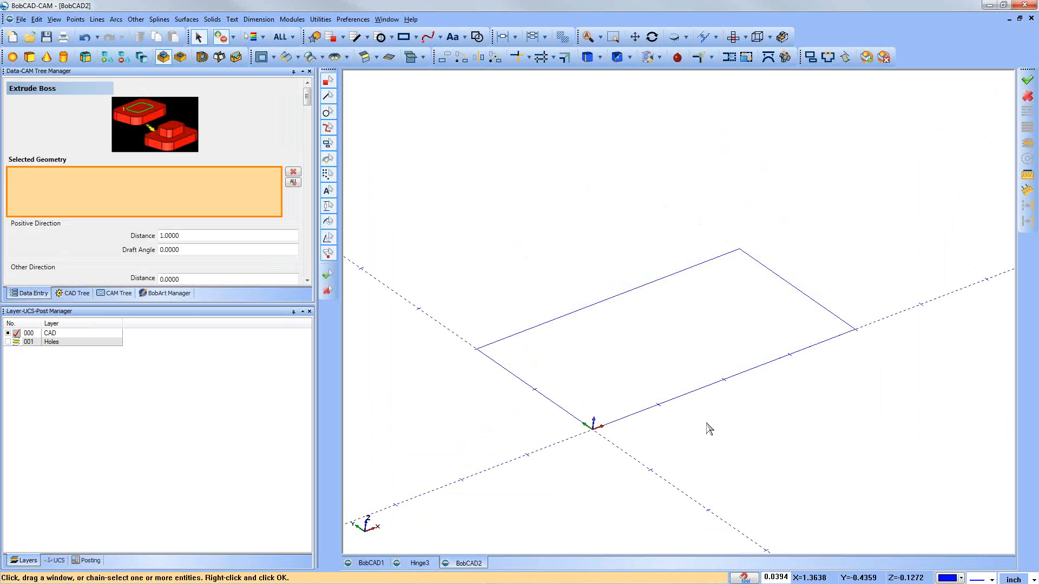
click(617, 427)
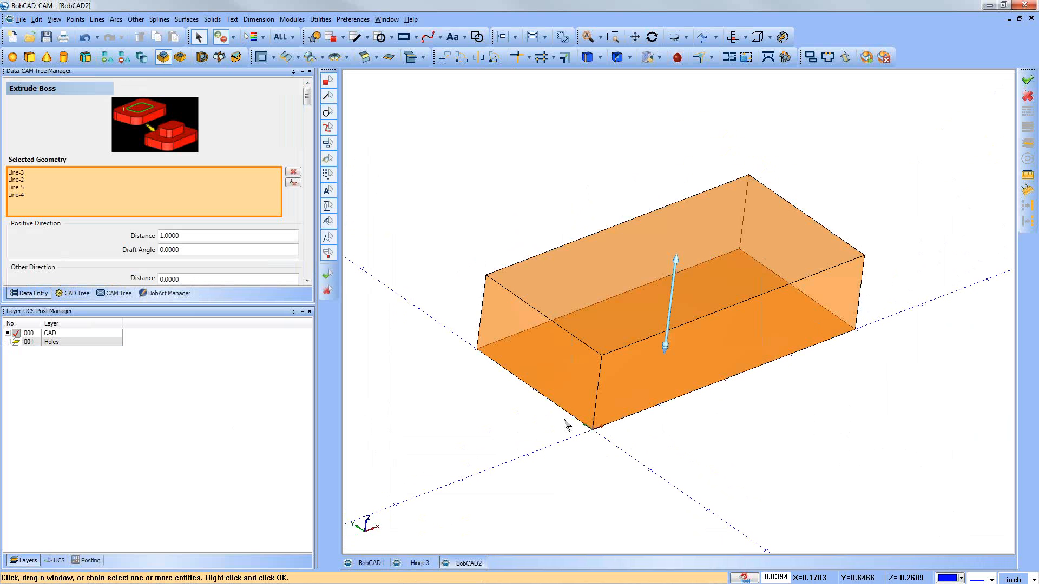
scroll(622, 420, down, 1)
middle_drag(759, 409, 757, 399)
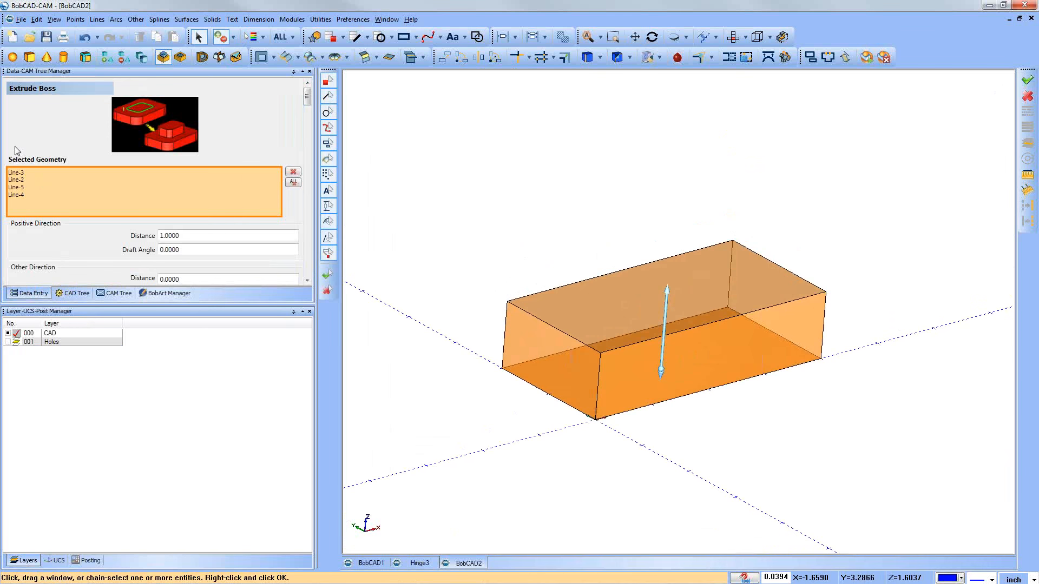
Step: Check which edge of the rectangle each line in the selected geometry refers to
click(19, 173)
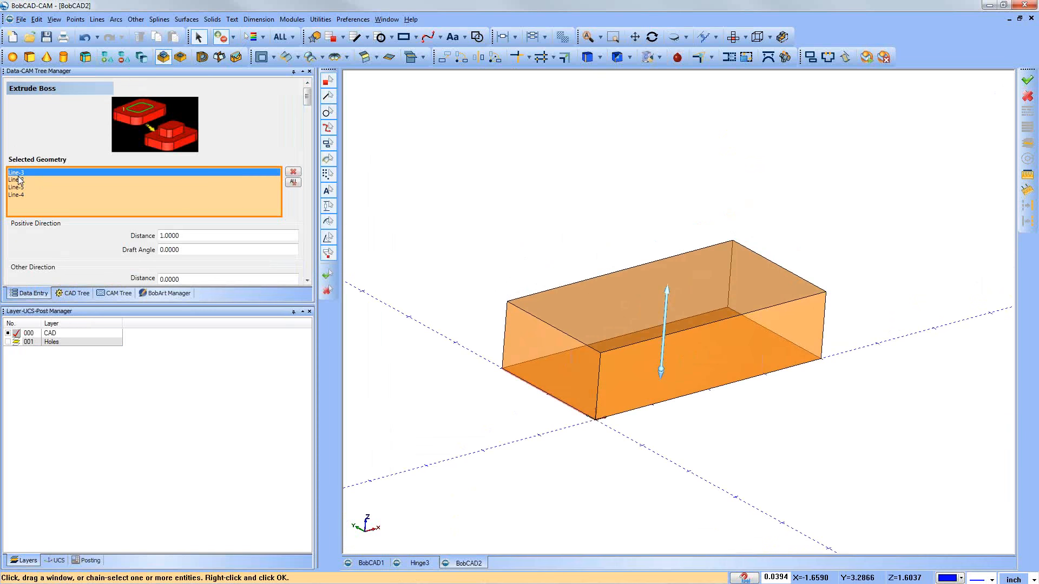
click(19, 180)
click(19, 187)
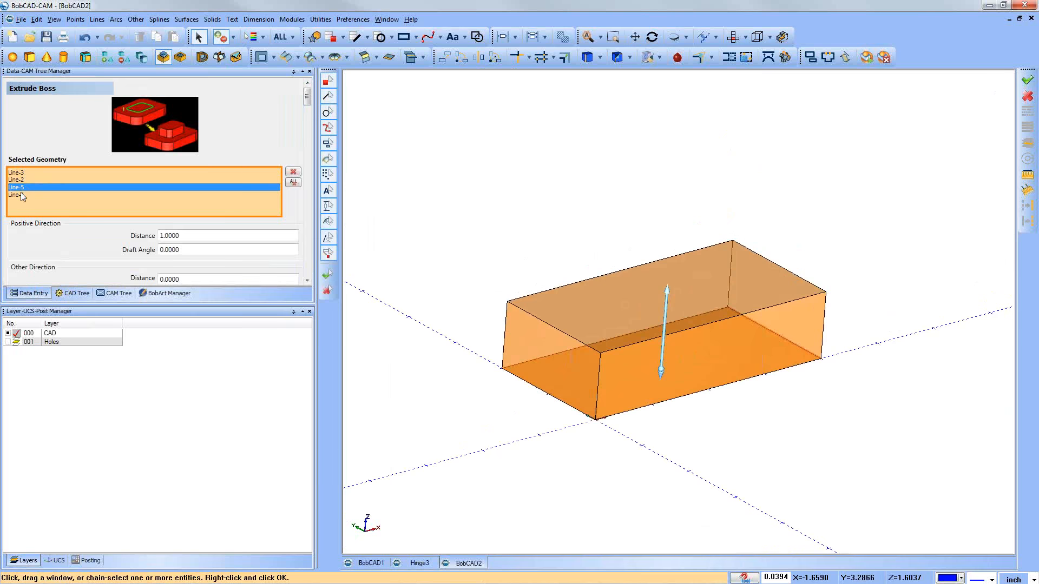
click(21, 195)
click(20, 188)
click(20, 180)
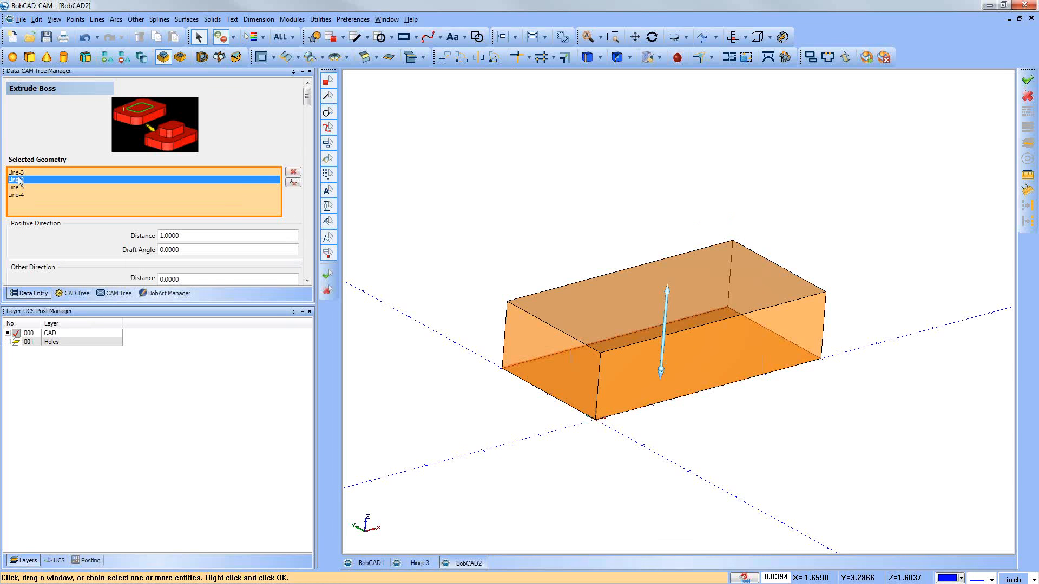
click(19, 172)
Step: Set the boss's extrusion distance in the positive direction to 0.25 inch
drag(222, 305, 233, 416)
click(181, 237)
double_click(184, 237)
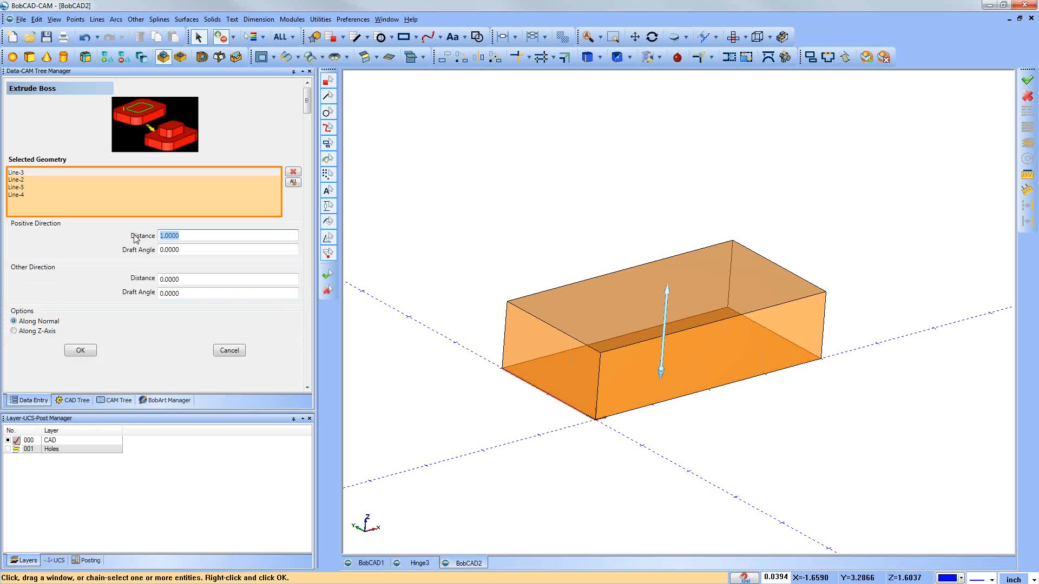
text(.25)
key(Tab)
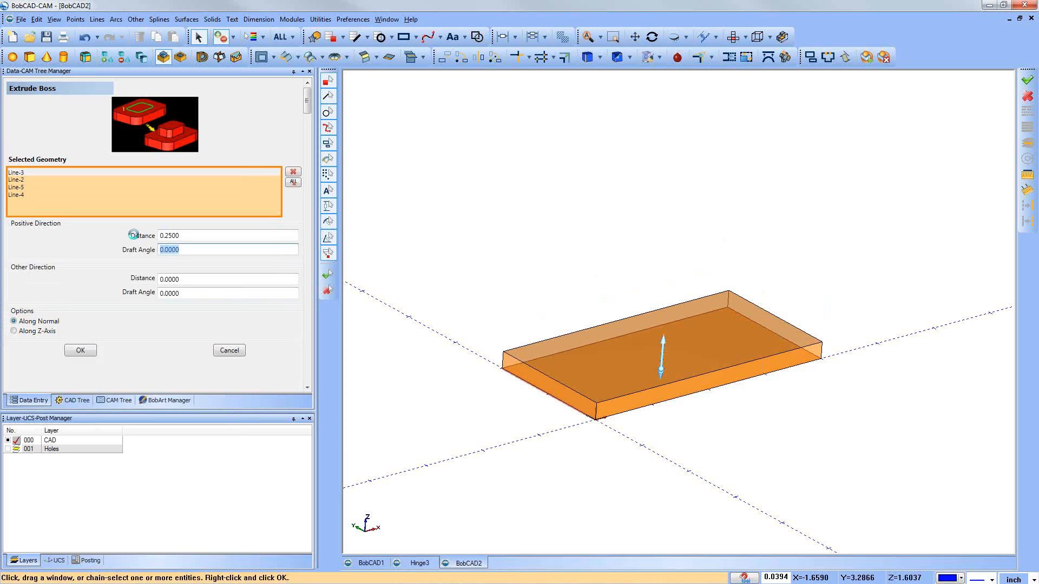
Step: Try a draft angle of 5 in the boss's positive direction and reset it to 0
text(5)
key(Tab)
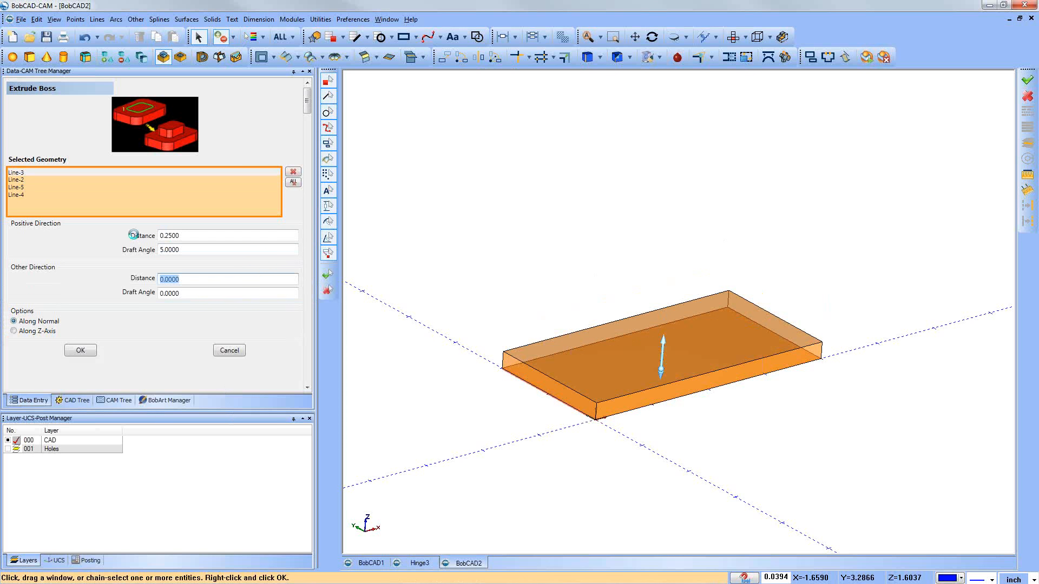
key(shift+Tab)
text(0)
key(Tab)
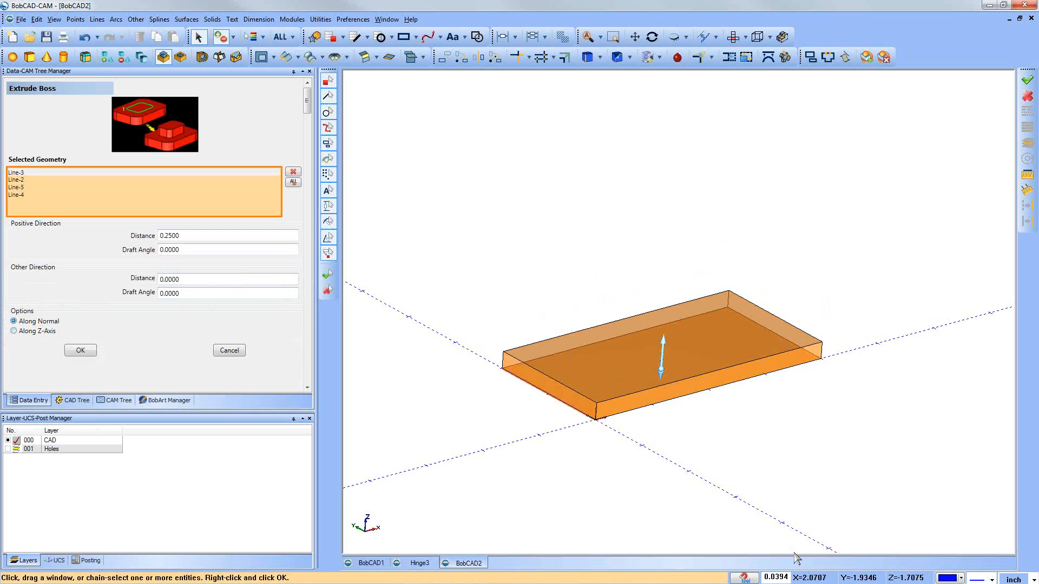
Step: Create the extruded plate from the rectangle and close the Extrude Boss command
middle_drag(526, 265, 523, 265)
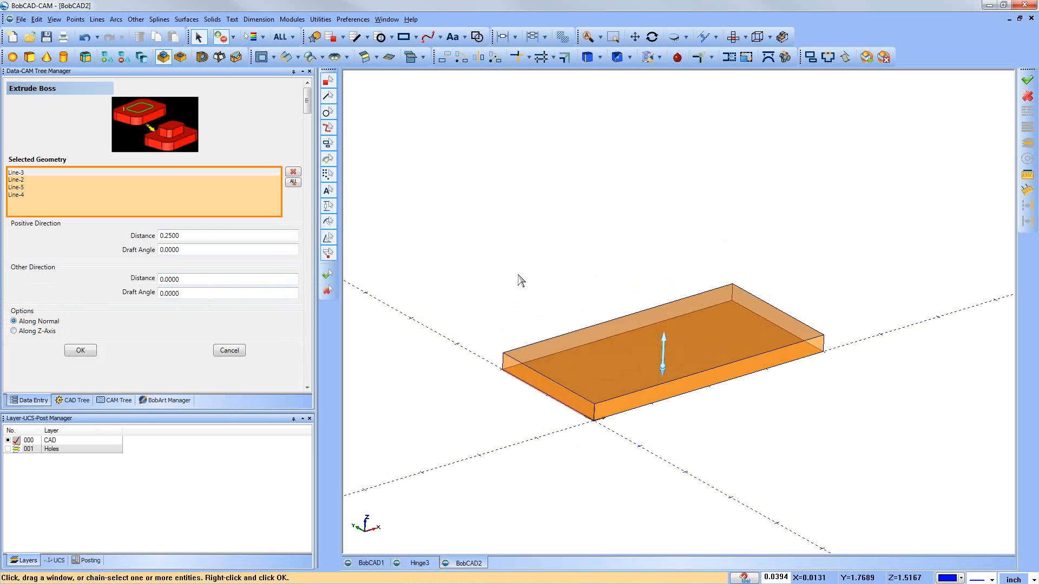
scroll(349, 519, down, 1)
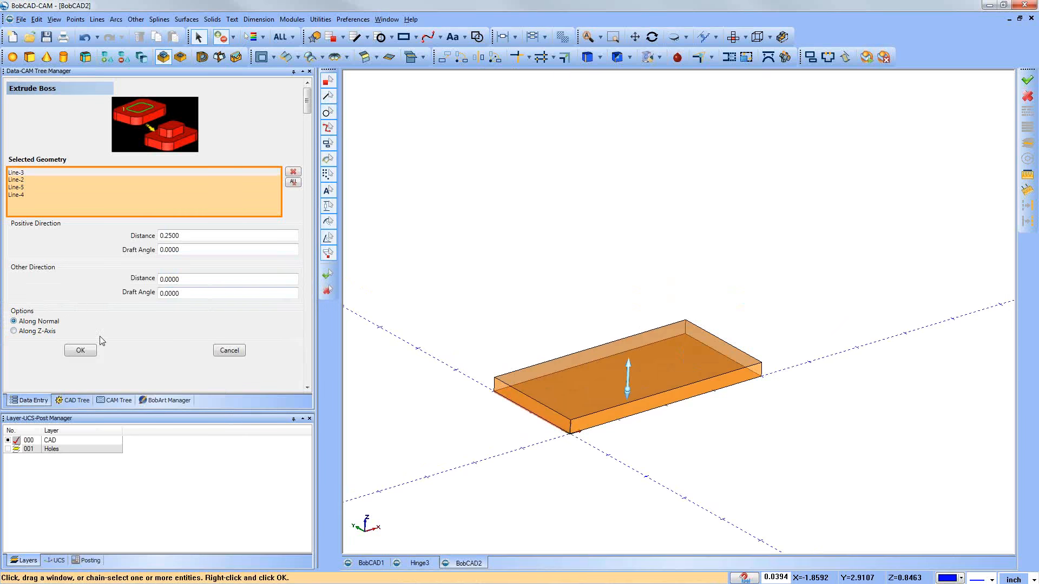
click(80, 350)
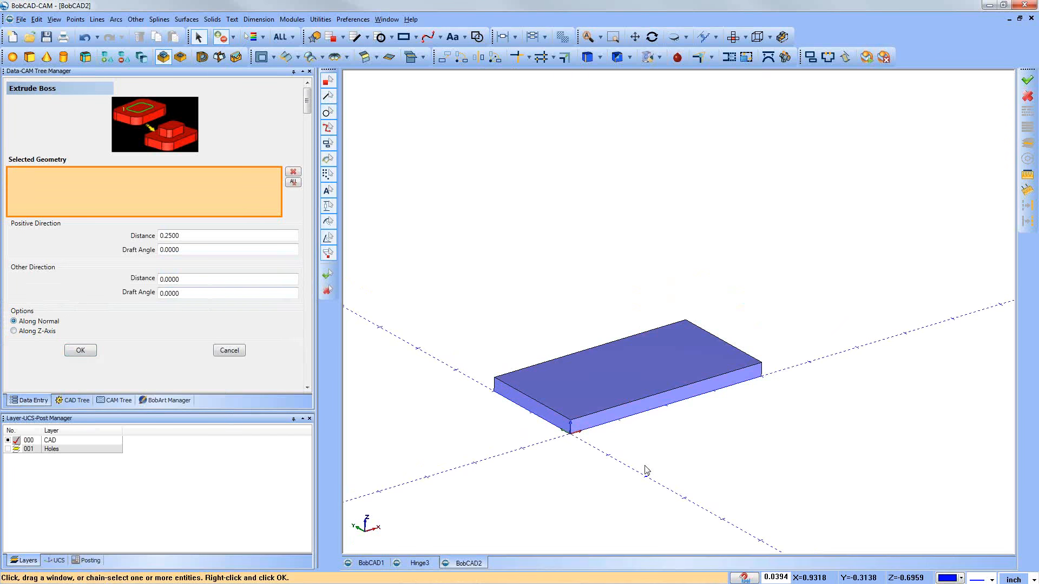
click(241, 351)
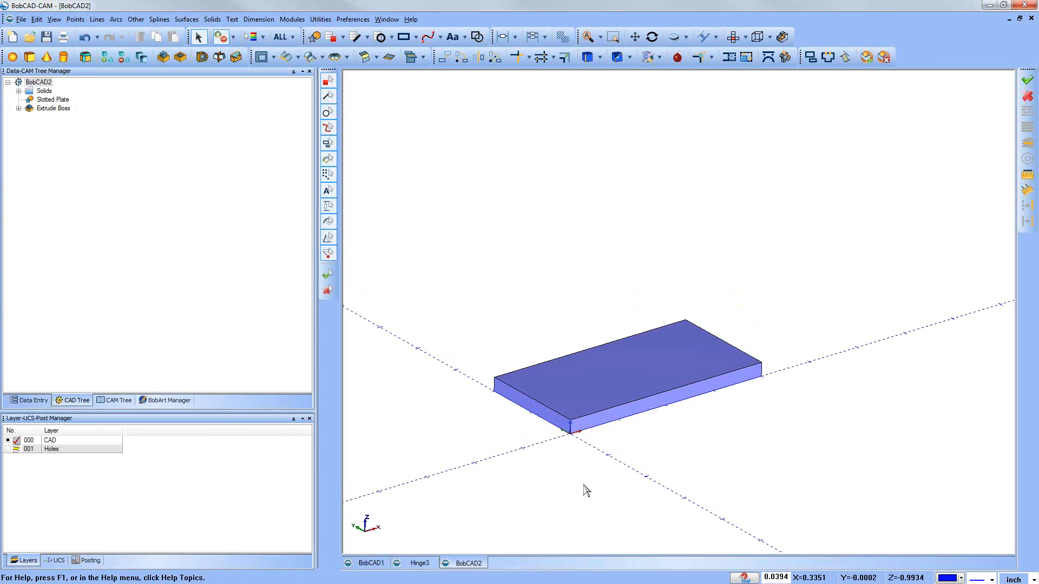
Step: Examine the new plate and the geometry listed under its Extrude Boss feature in the CAD tree
scroll(584, 485, down, 2)
middle_drag(551, 485, 612, 370)
scroll(611, 371, up, 2)
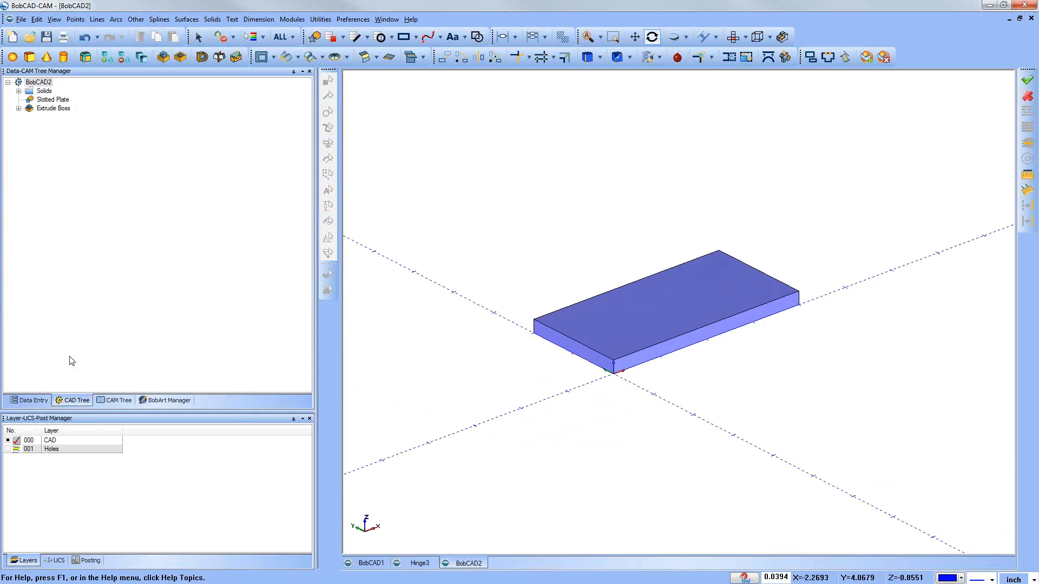
click(18, 108)
click(43, 109)
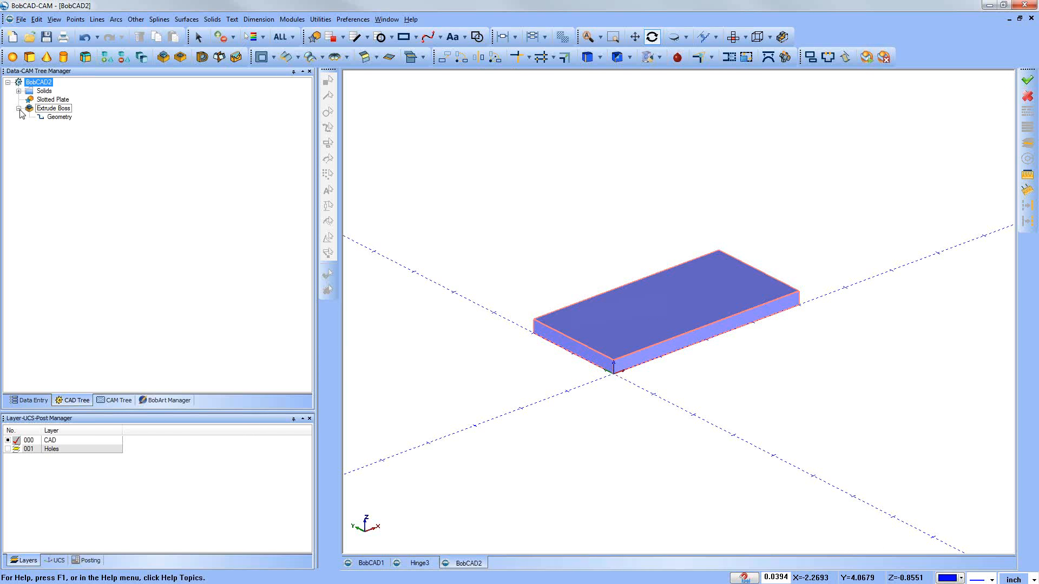
click(49, 112)
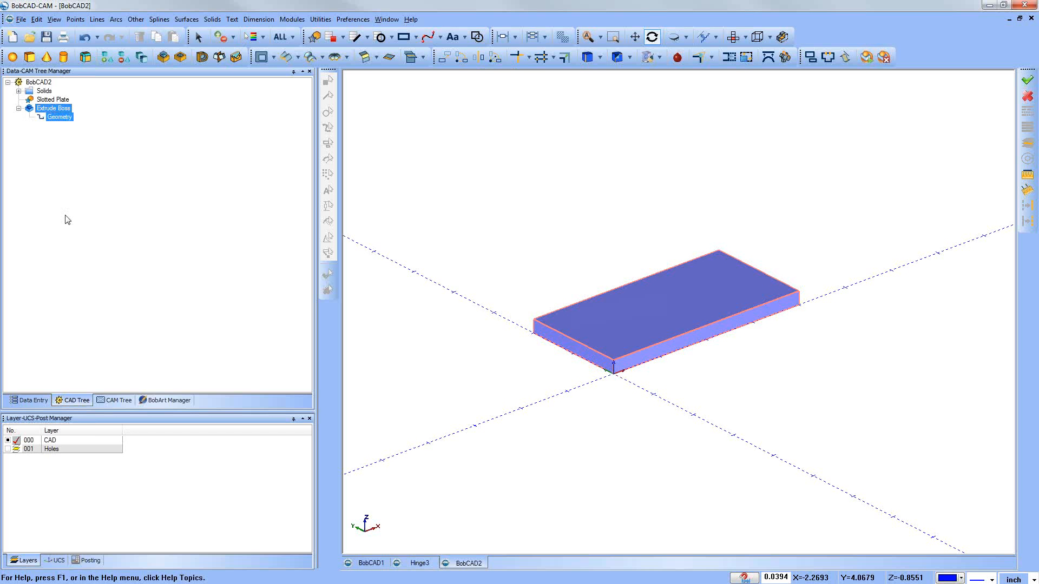
click(117, 401)
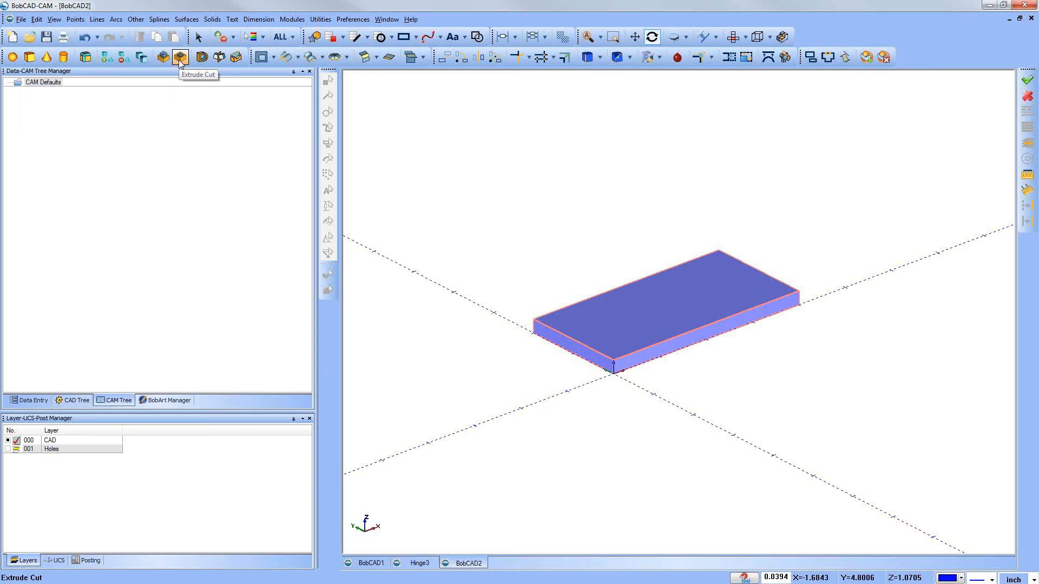
click(186, 20)
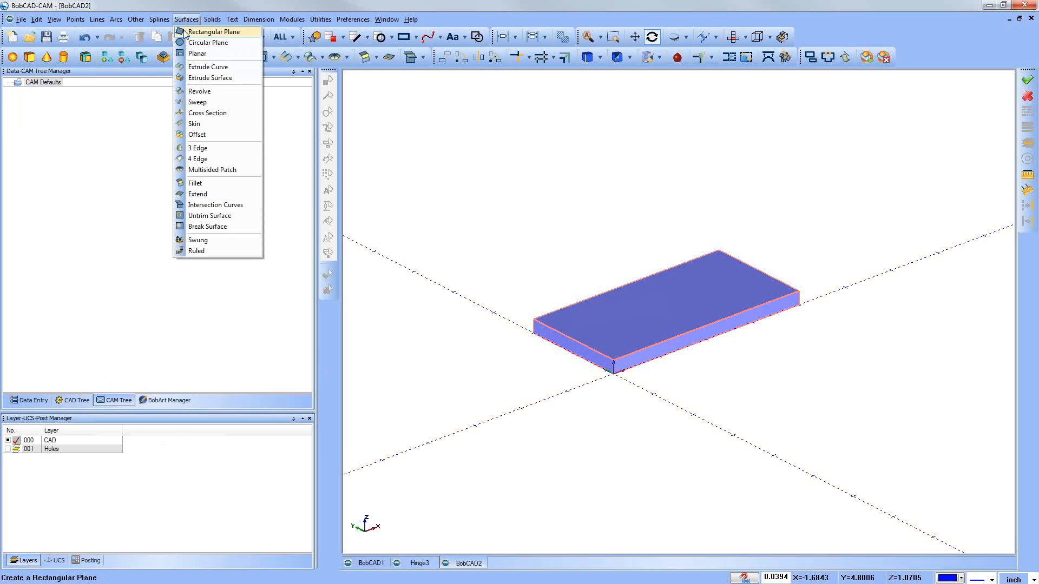
click(102, 173)
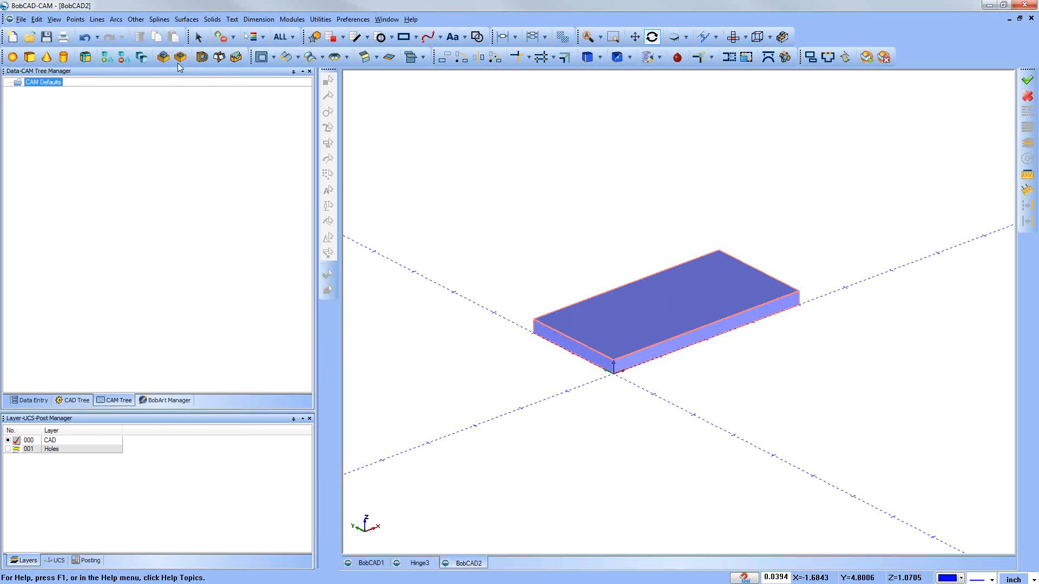
Step: Begin an Extrude Cut, make the Holes layer visible and display the plate in wireframe
click(180, 57)
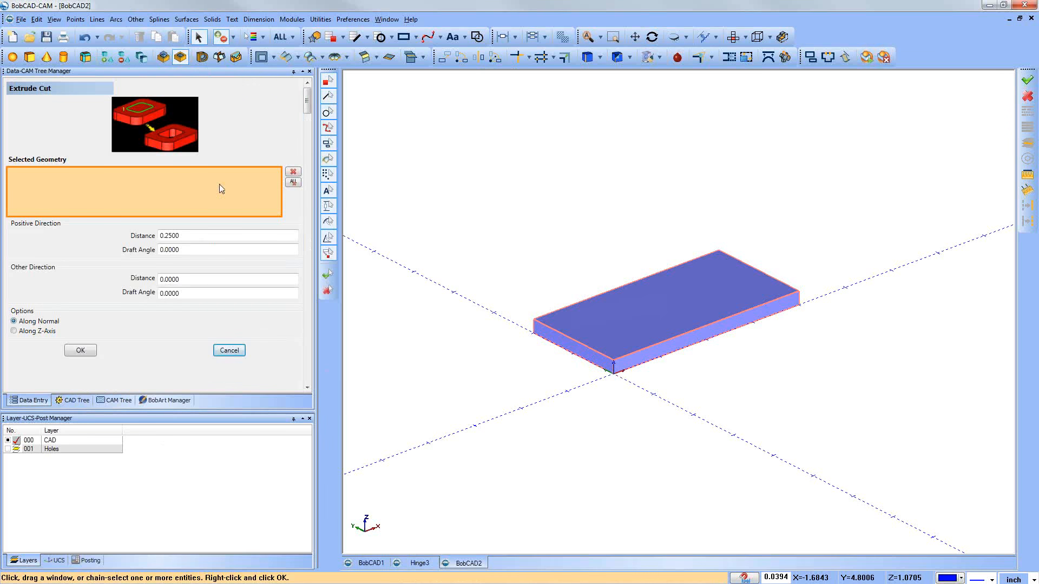
middle_drag(569, 396, 568, 406)
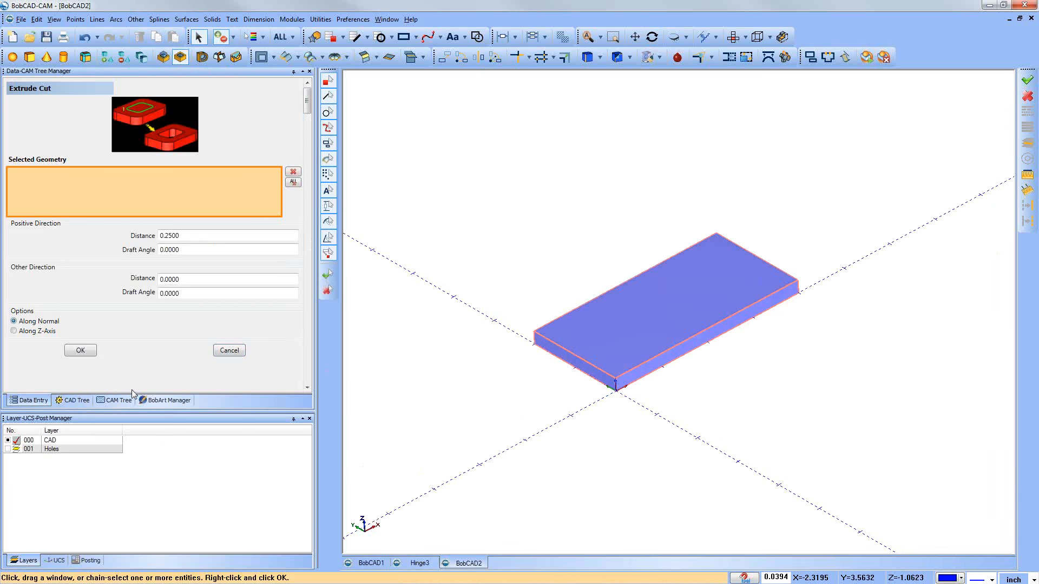
click(9, 449)
scroll(689, 431, up, 2)
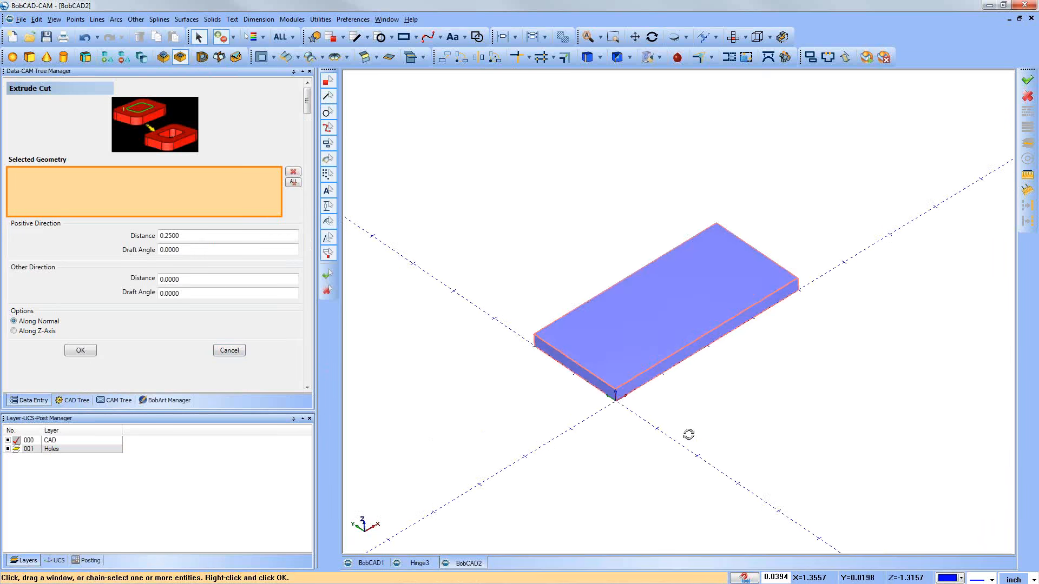
key(ctrl+w)
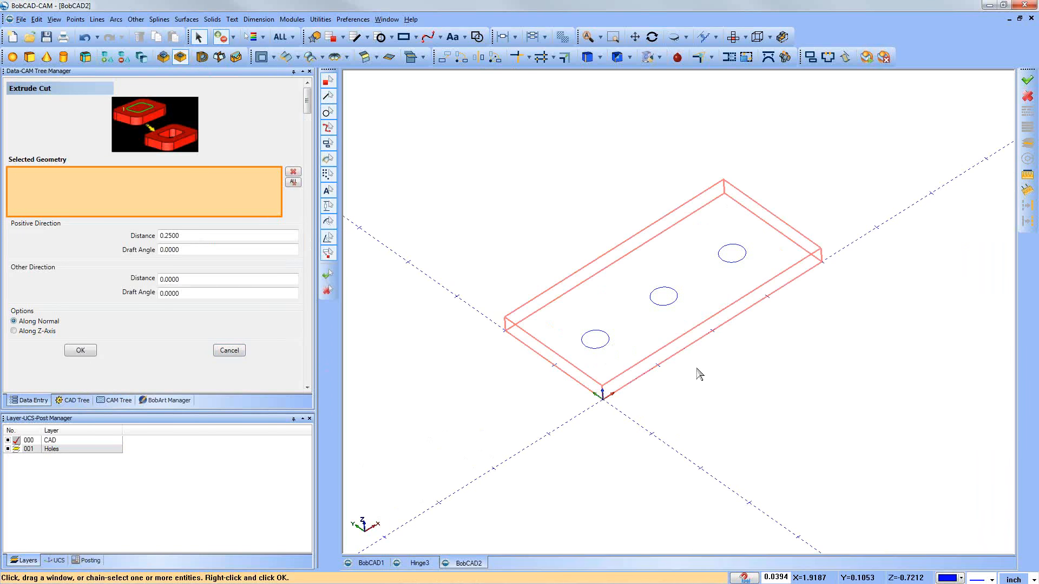
Step: Select the three hole circles for the cut and stretch it to about 1.06 inch in the positive and 0.83 inch in the other direction
click(607, 347)
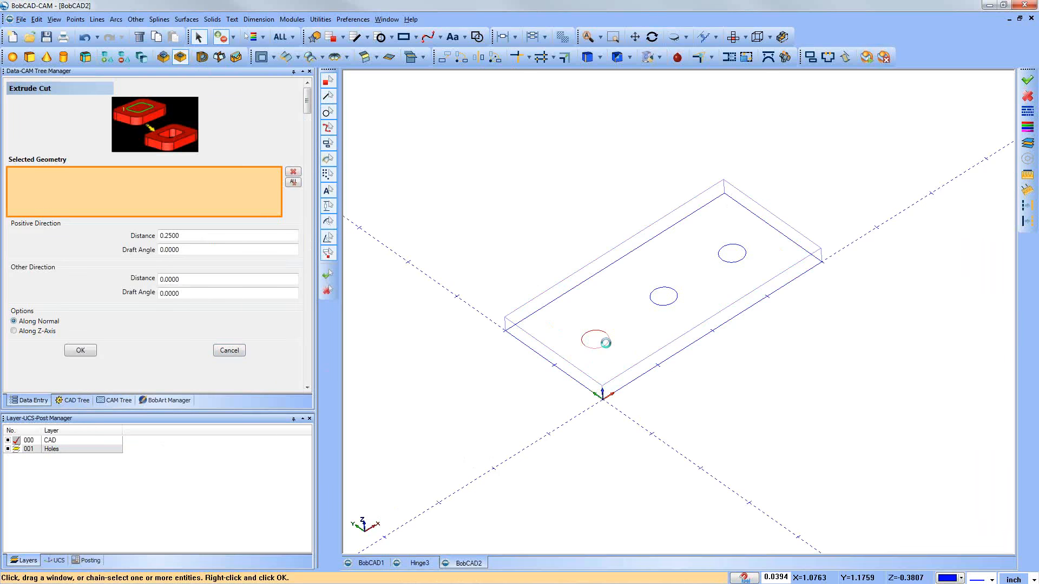
click(668, 306)
click(737, 265)
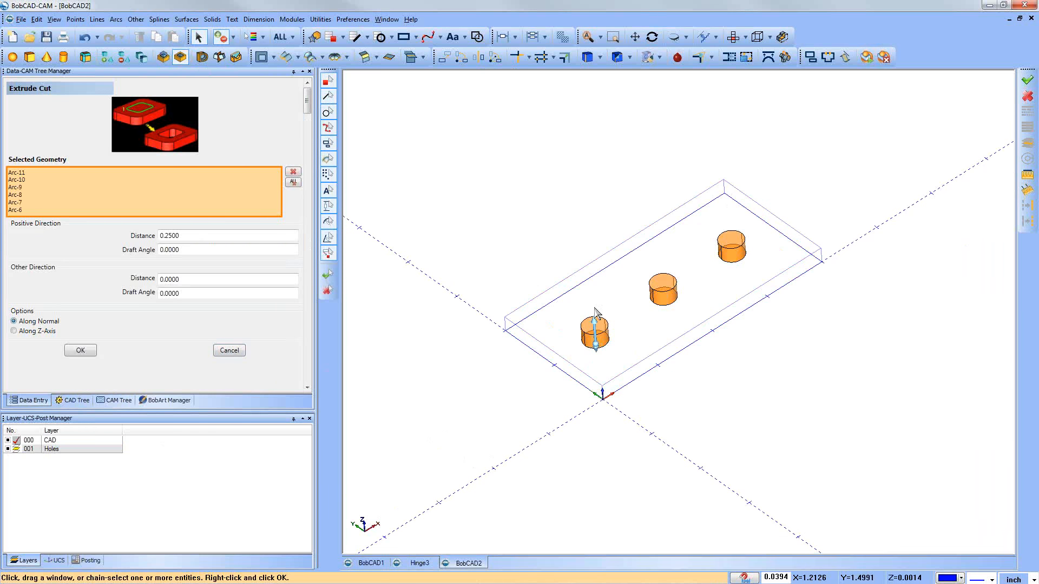
drag(597, 327, 602, 393)
mouse_move(559, 424)
middle_down()
mouse_move(593, 394)
mouse_move(583, 404)
middle_up()
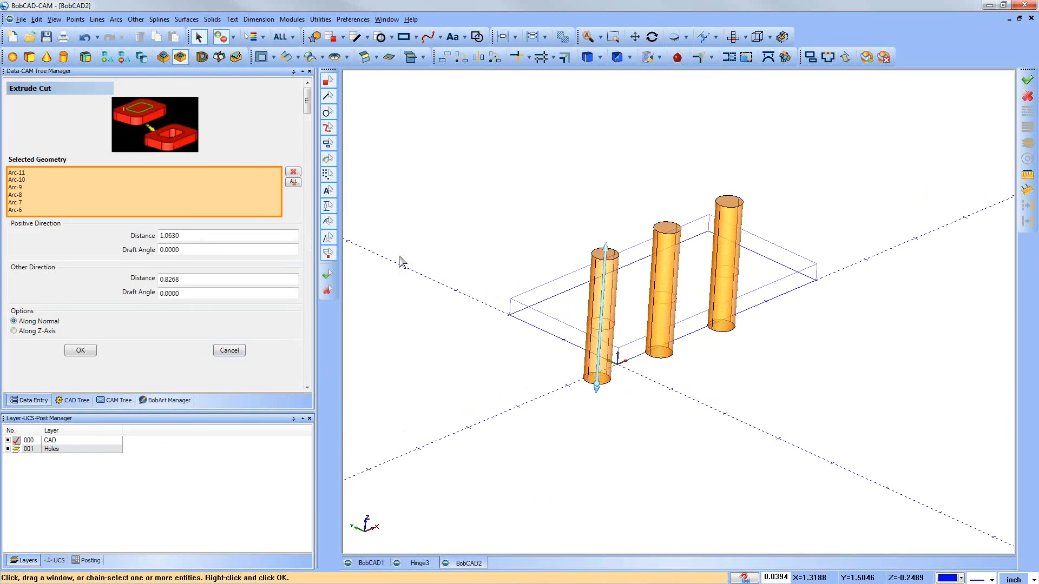
Step: Set the cut's distance in the positive direction to 0.25 inch
click(195, 236)
drag(194, 236, 153, 236)
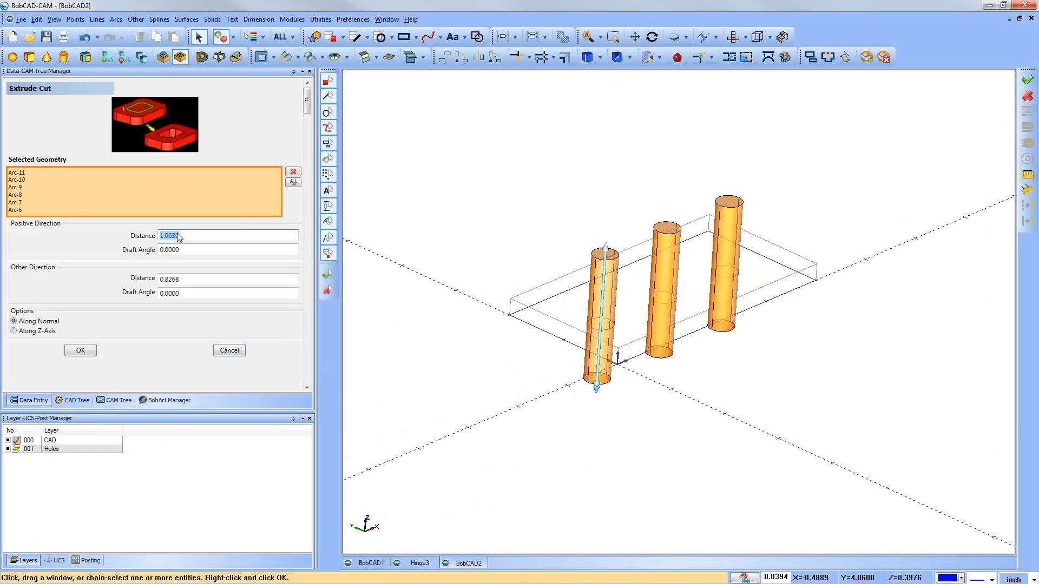
text(0.25)
key(Tab)
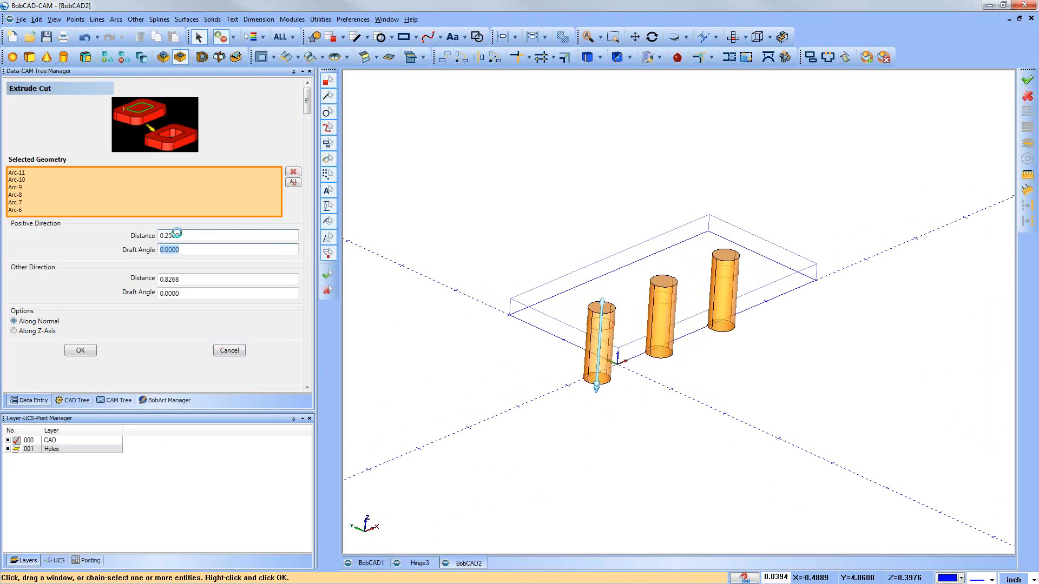
key(Tab)
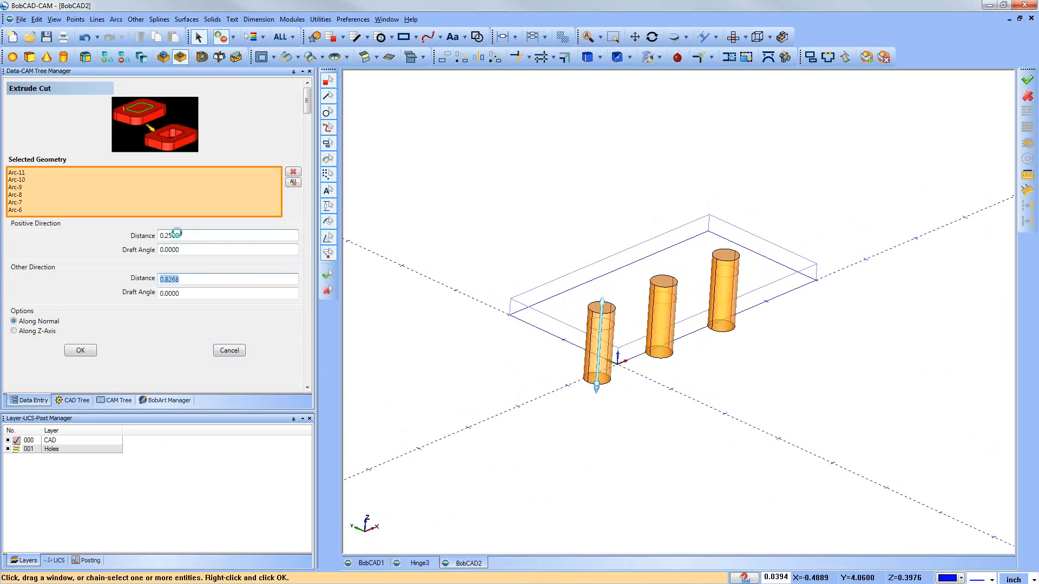
Step: Set the cut's positive distance to 0.5 inch and cut the three holes through the plate
key(shift+Tab)
key(shift+Tab)
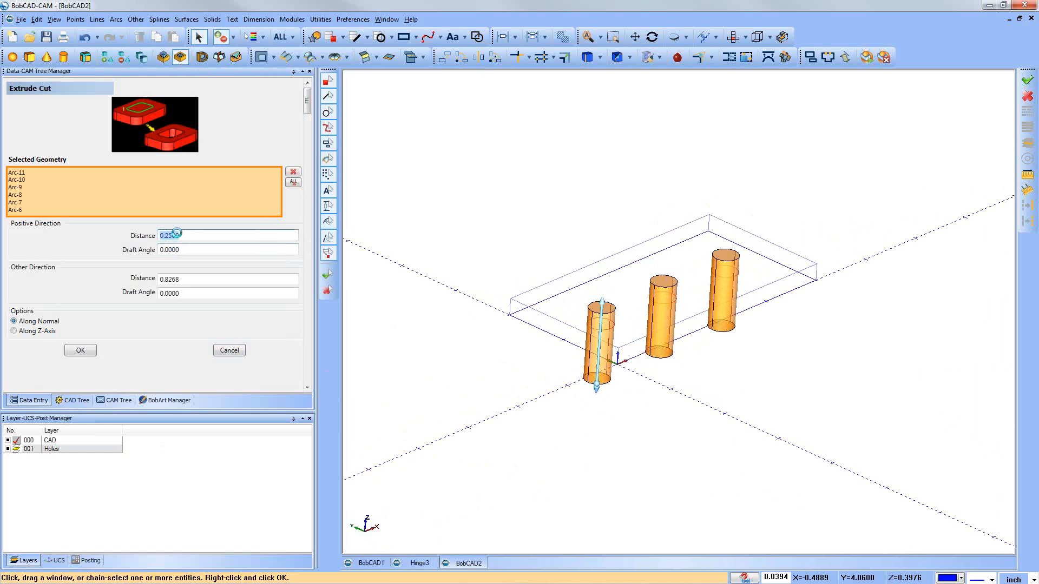
text(0.5)
key(Tab)
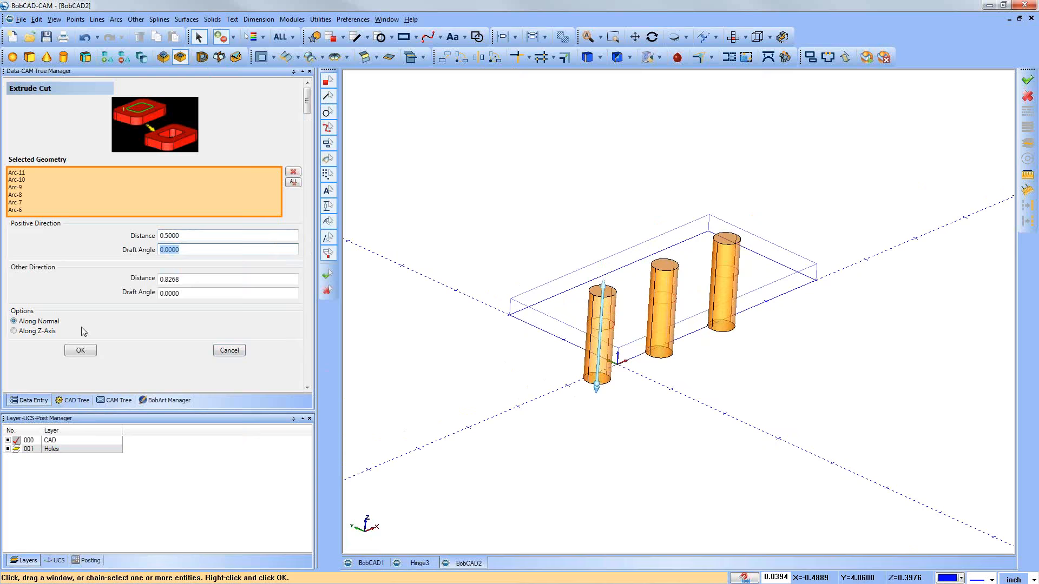
click(82, 351)
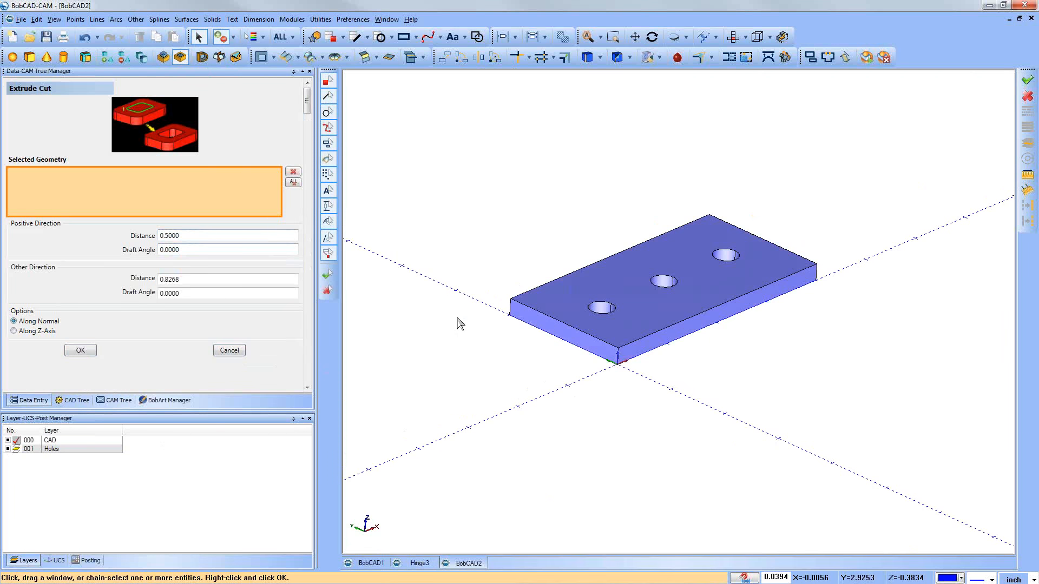
middle_drag(867, 403, 857, 412)
mouse_move(606, 226)
middle_down()
mouse_move(608, 255)
mouse_move(600, 239)
middle_up()
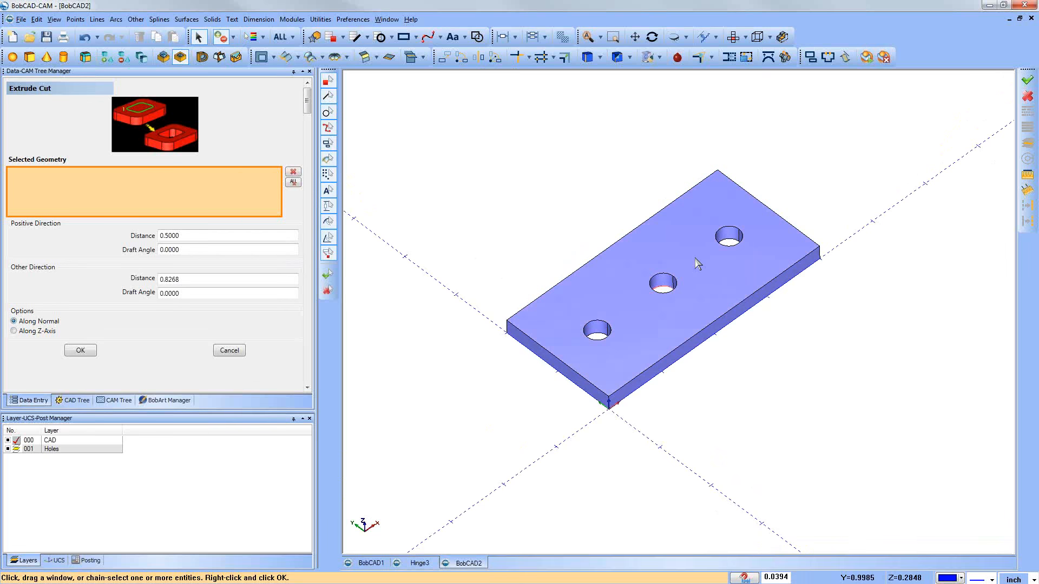
Step: Close the Extrude Cut command and examine the drilled plate from several angles, including the Front view
click(237, 353)
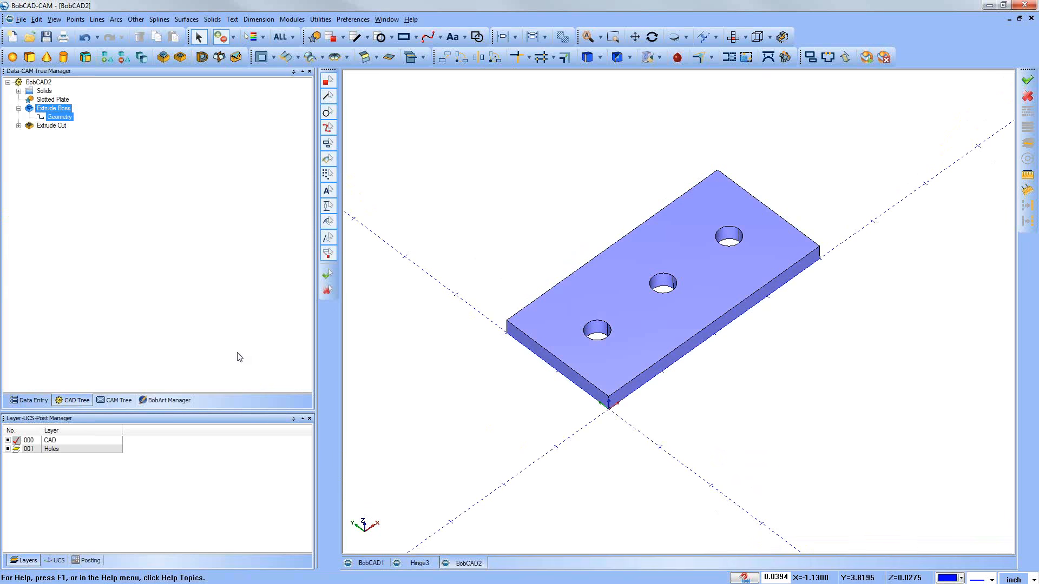
middle_drag(586, 437, 592, 429)
key(Escape)
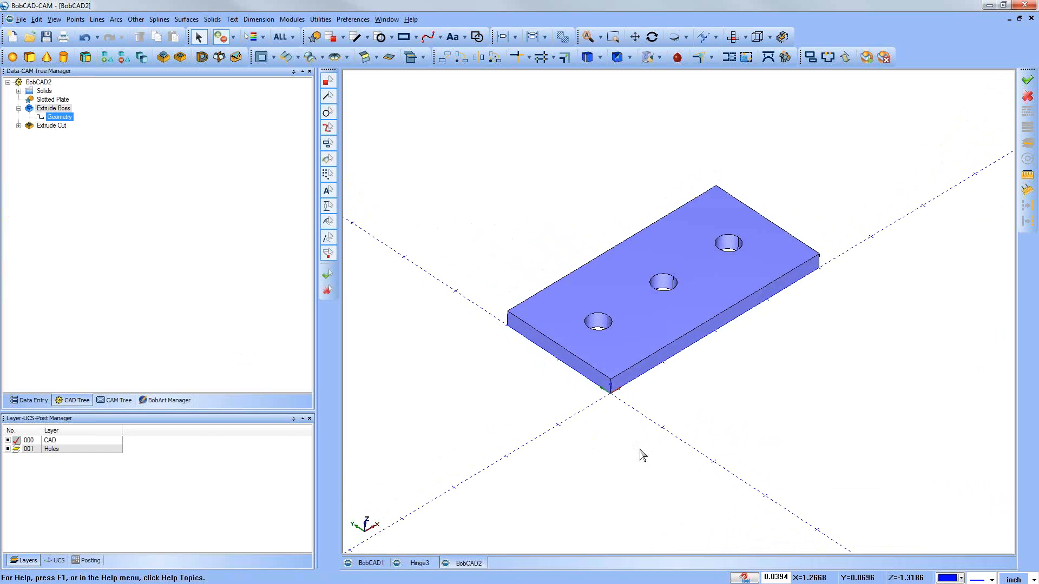
middle_drag(620, 467, 620, 457)
scroll(620, 457, down, 2)
key(Escape)
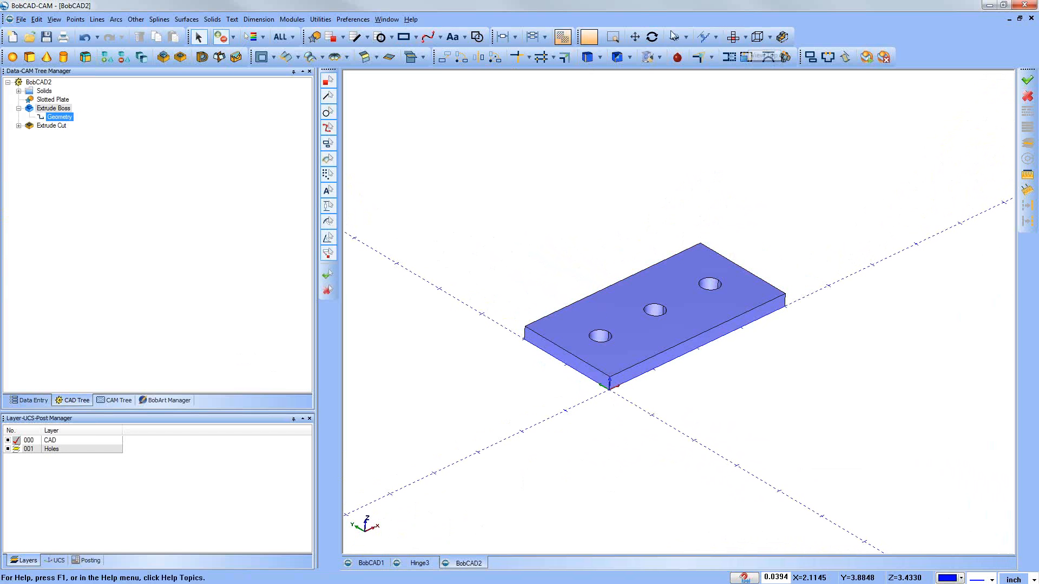
click(746, 39)
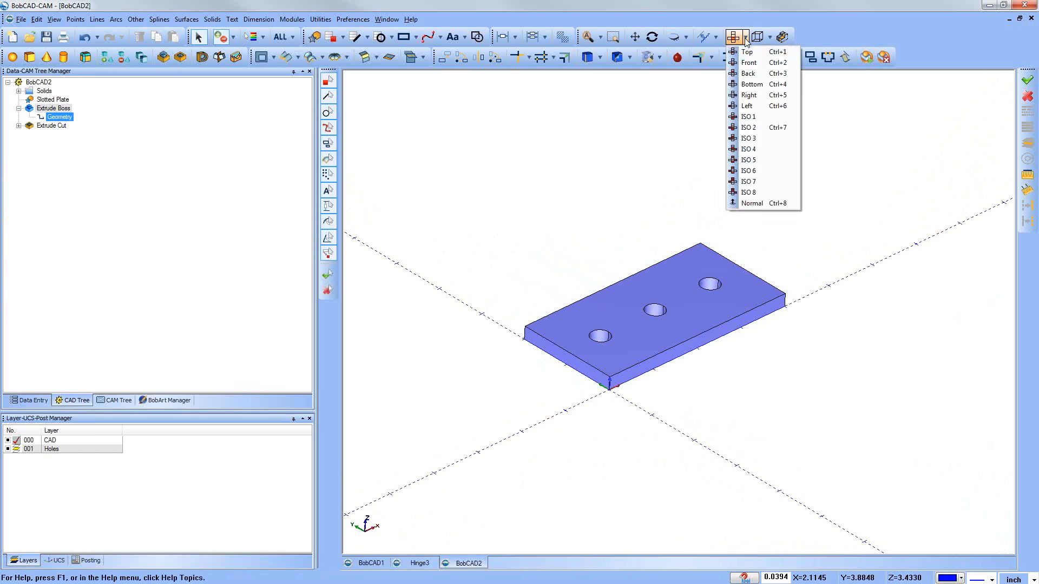
click(750, 63)
click(750, 63)
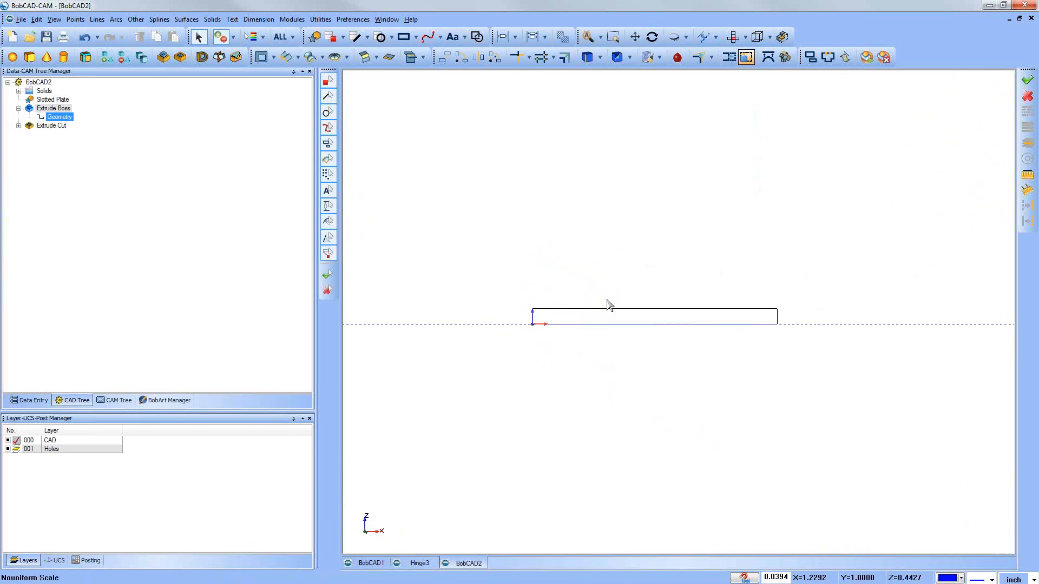
middle_drag(612, 269, 656, 290)
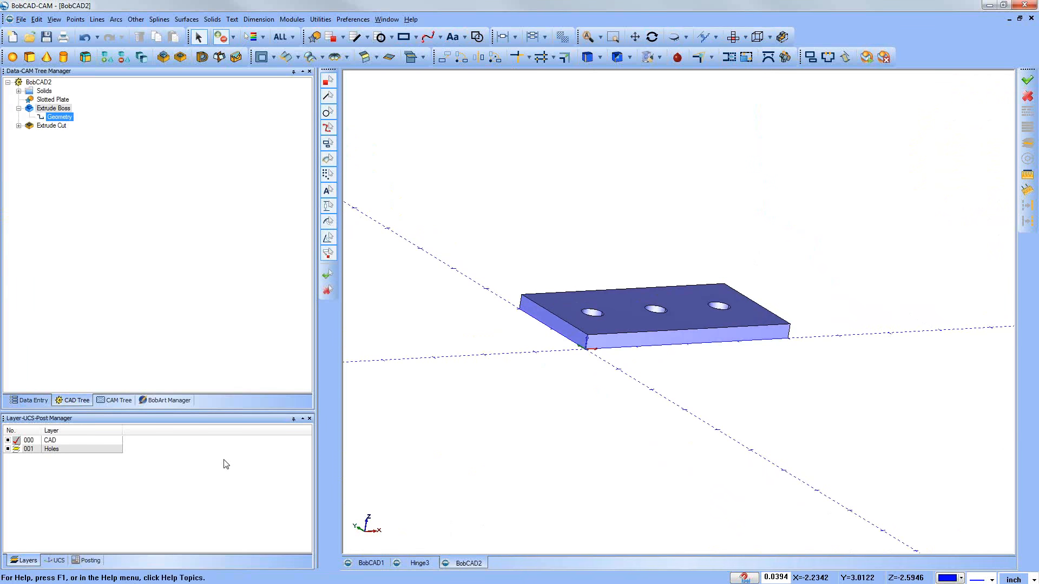
Step: Make the Front (X/Z) UCS active and view its plane against the plate
click(59, 561)
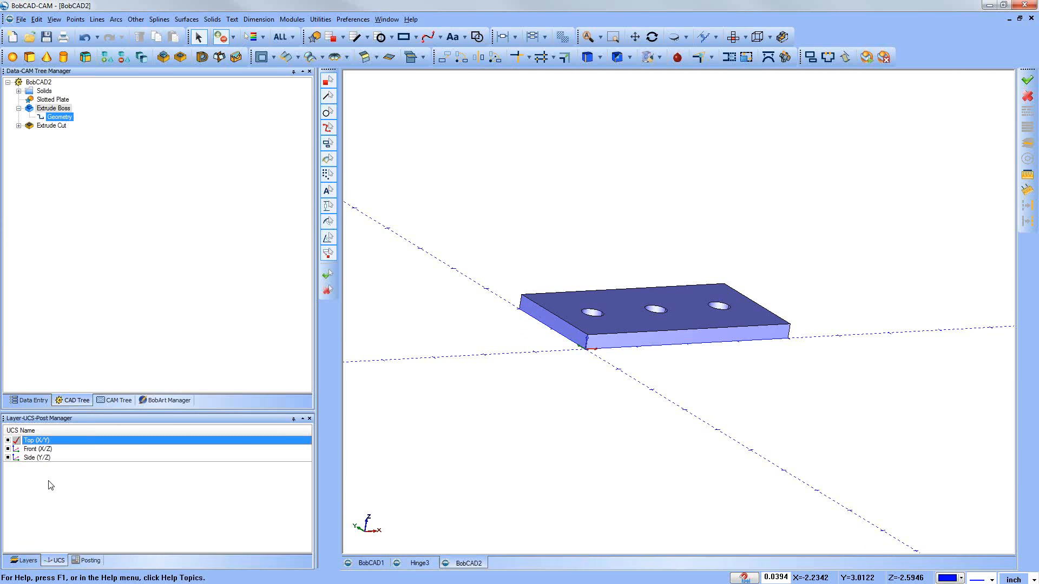
double_click(38, 450)
middle_drag(489, 478, 741, 388)
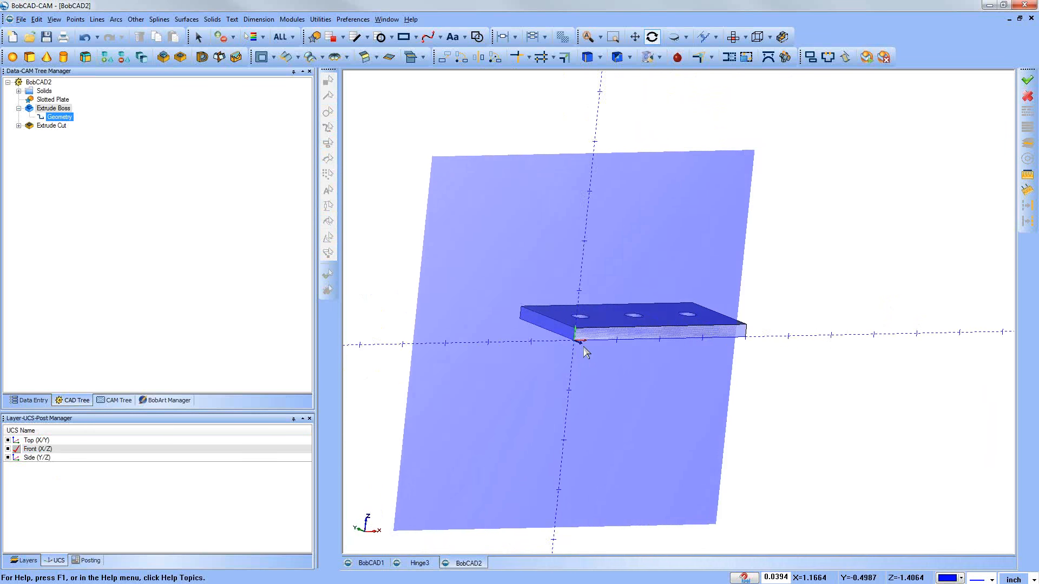
key(Escape)
scroll(569, 342, up, 3)
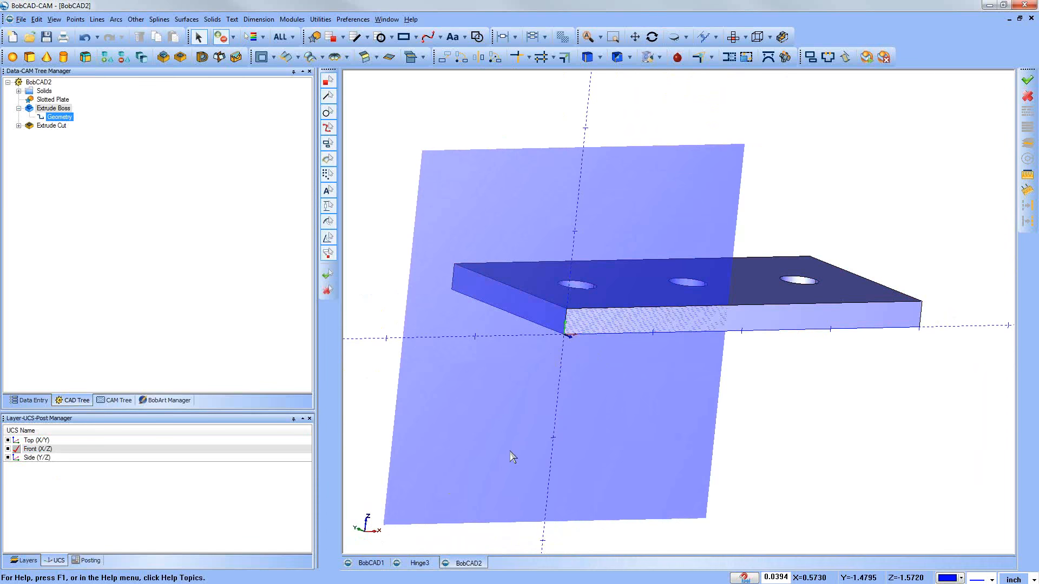
mouse_move(585, 424)
middle_down()
mouse_move(599, 416)
mouse_move(587, 419)
mouse_move(583, 404)
mouse_move(603, 413)
mouse_move(592, 400)
mouse_move(590, 409)
middle_up()
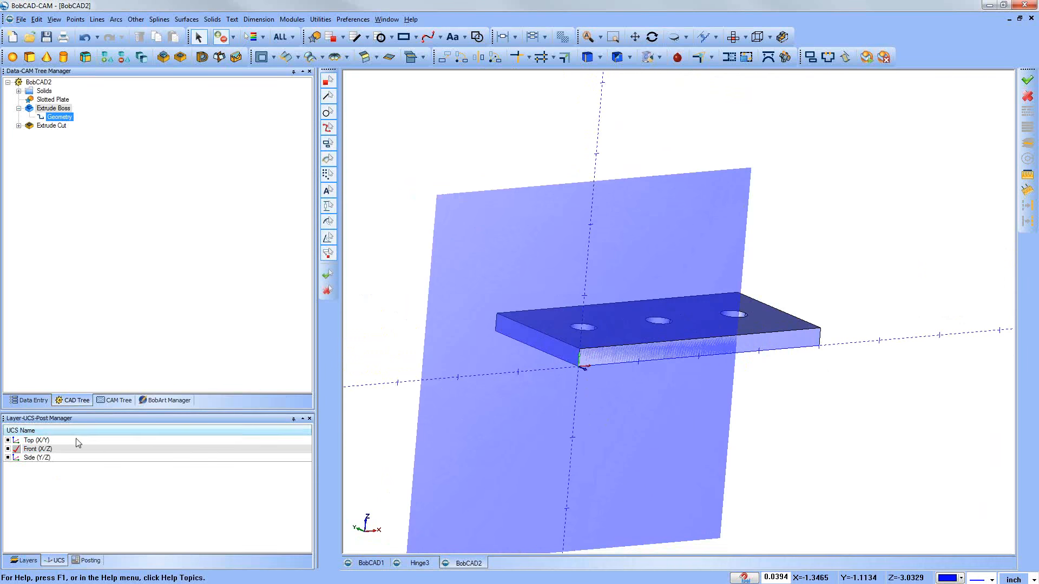
Step: Switch the active UCS back to Top (X/Y) and on to Side (Y/Z), and view the side plane against the plate
double_click(34, 442)
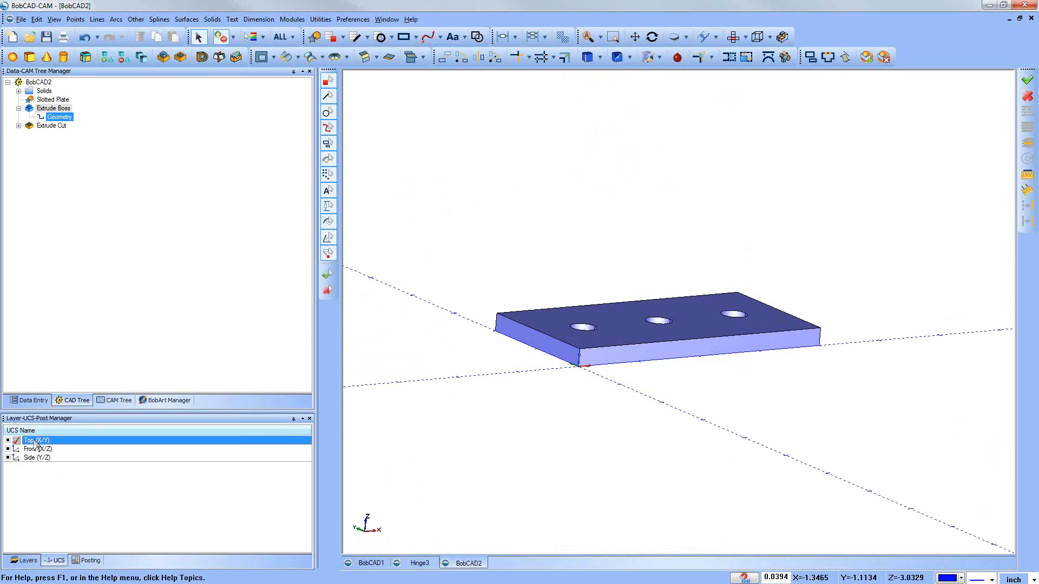
mouse_move(758, 324)
middle_down()
mouse_move(770, 389)
mouse_move(767, 378)
middle_up()
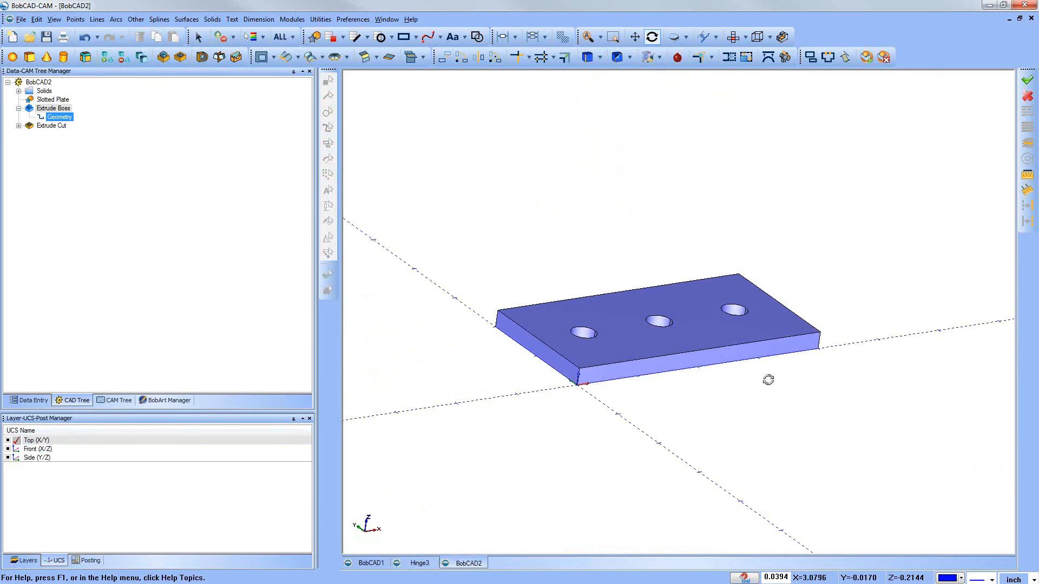
double_click(37, 458)
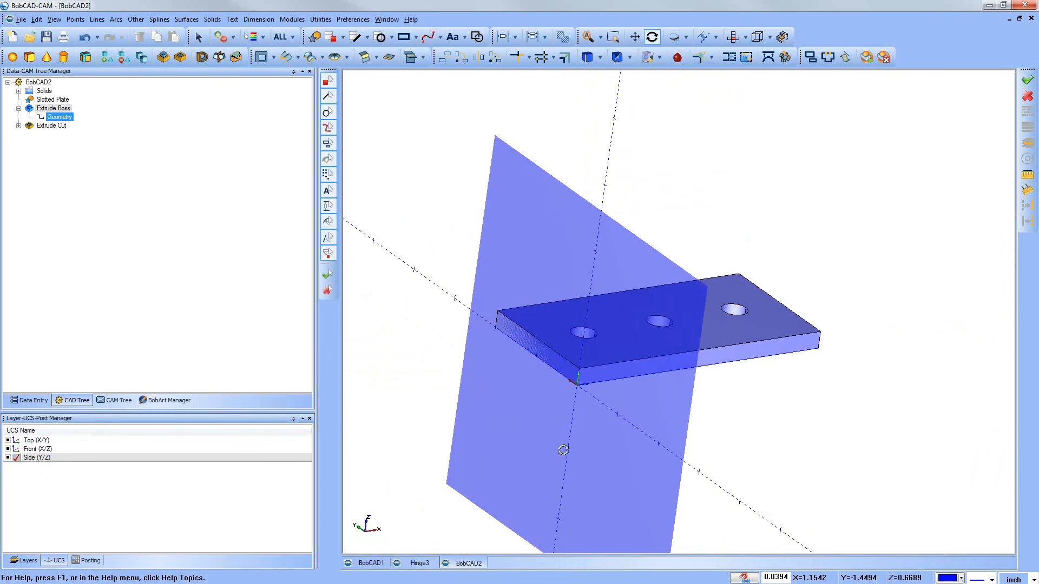
middle_drag(564, 447, 585, 436)
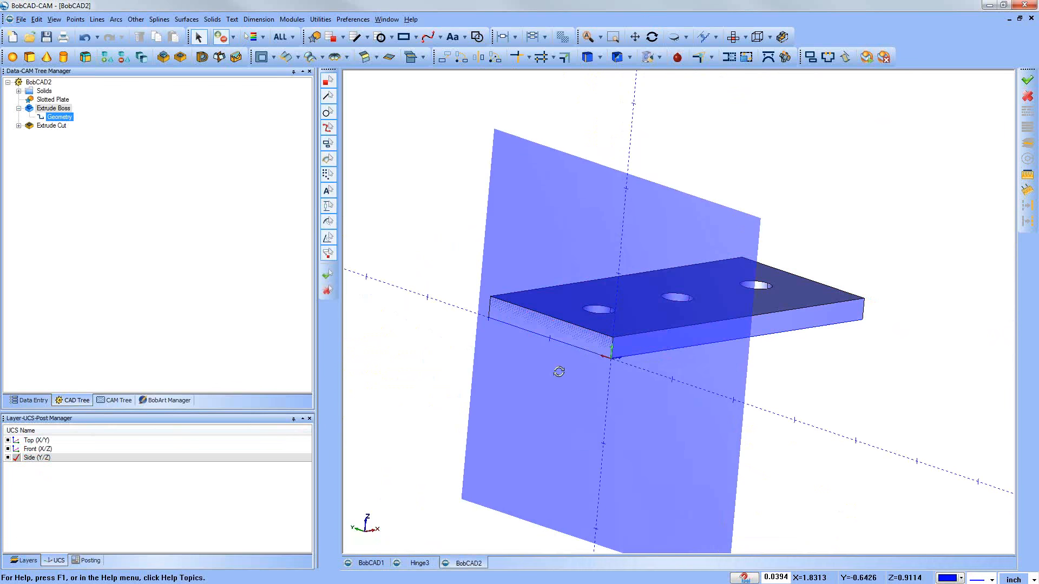
middle_drag(556, 366, 557, 382)
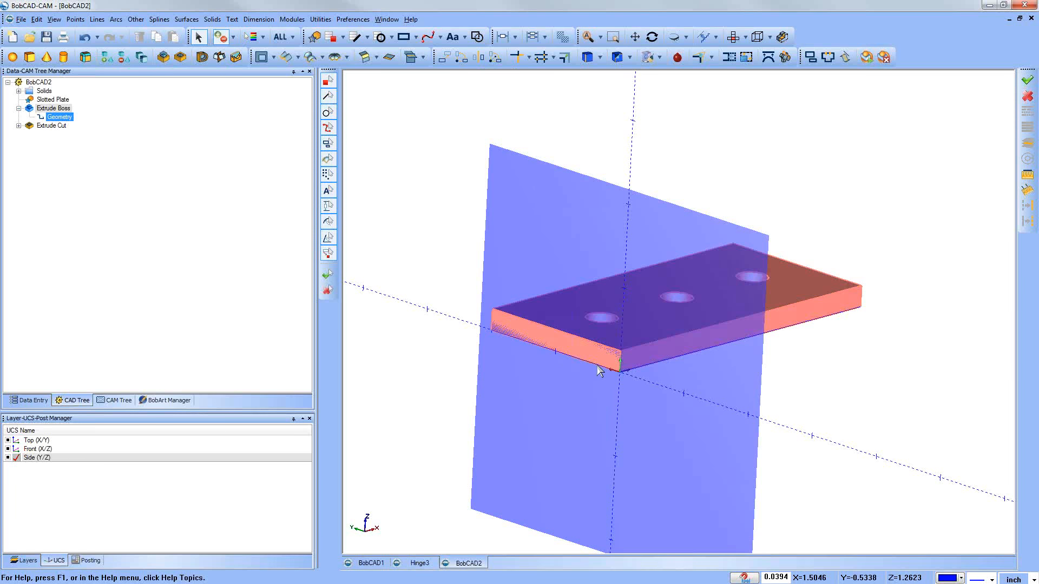
middle_drag(768, 351, 785, 387)
middle_drag(579, 353, 578, 365)
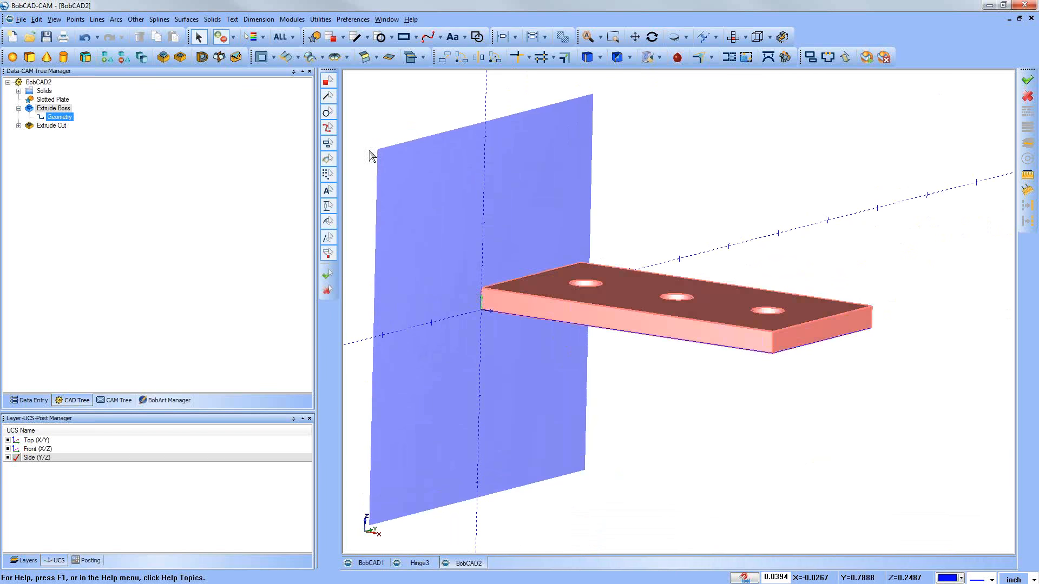
Step: Preview a coordinate circle of radius 0.375 centred at X 1, Y 1 on the Side (Y/Z) plane, and cancel it
click(116, 20)
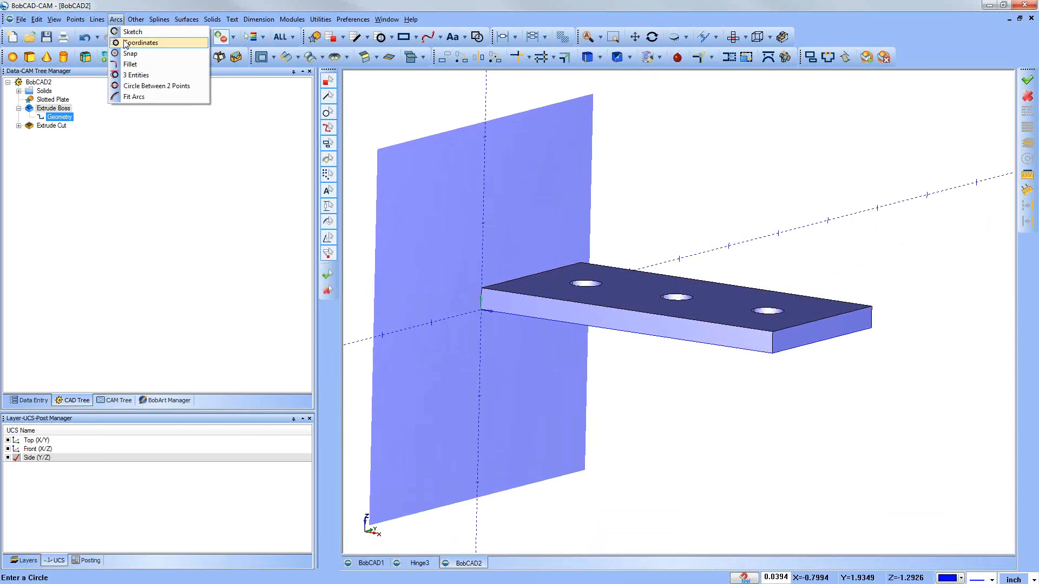
click(126, 43)
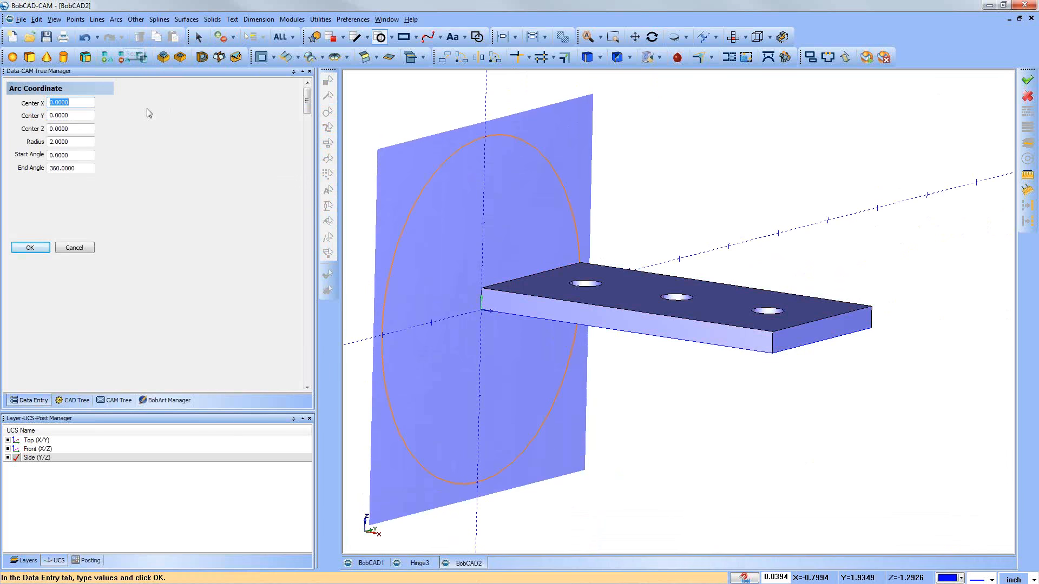
drag(75, 140, 15, 136)
text(.375)
key(Tab)
drag(66, 108, 44, 105)
text(1)
key(Tab)
text(1)
key(Tab)
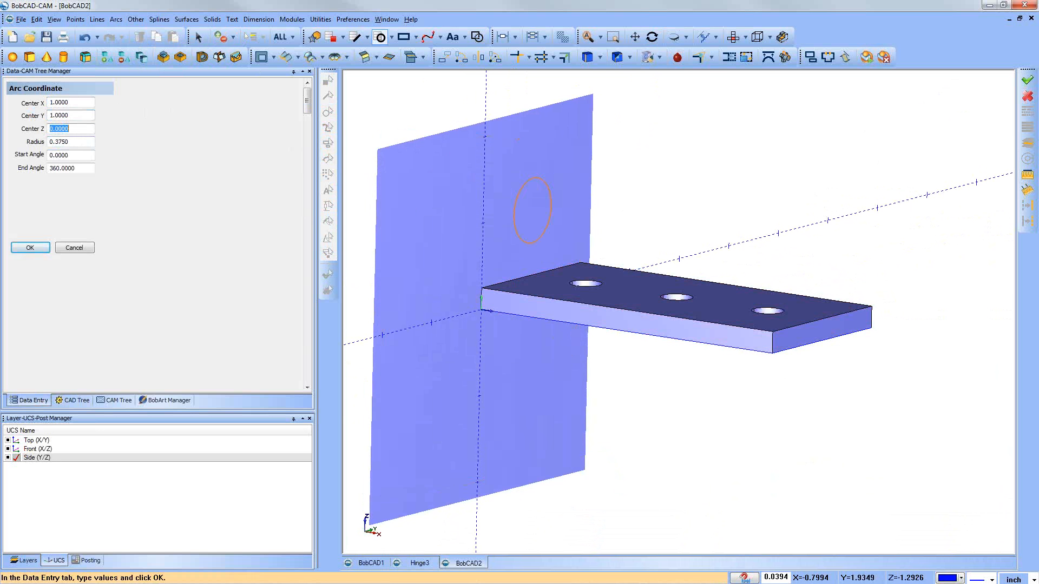
middle_drag(644, 417, 521, 290)
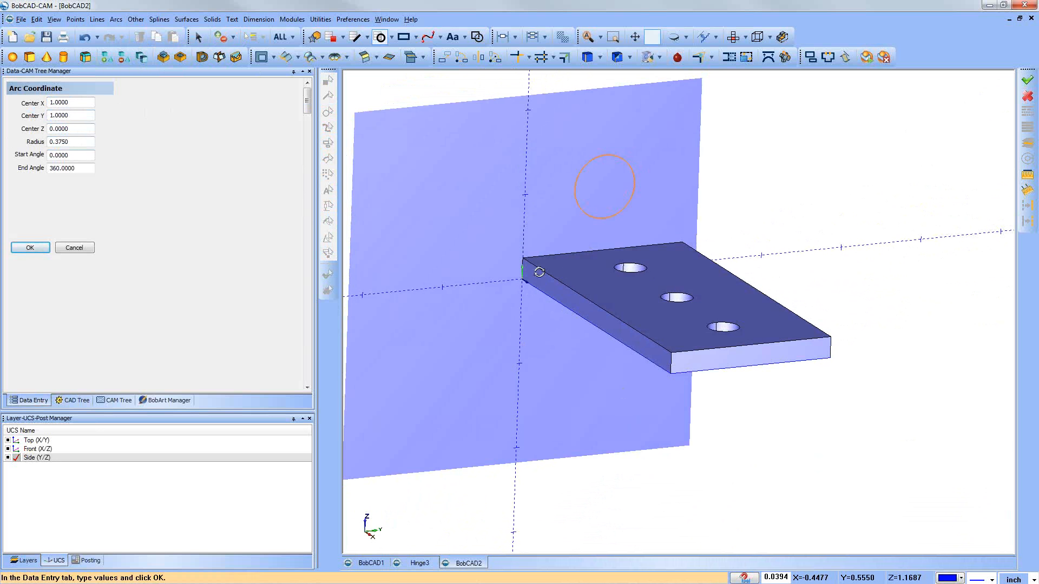
middle_drag(541, 272, 547, 308)
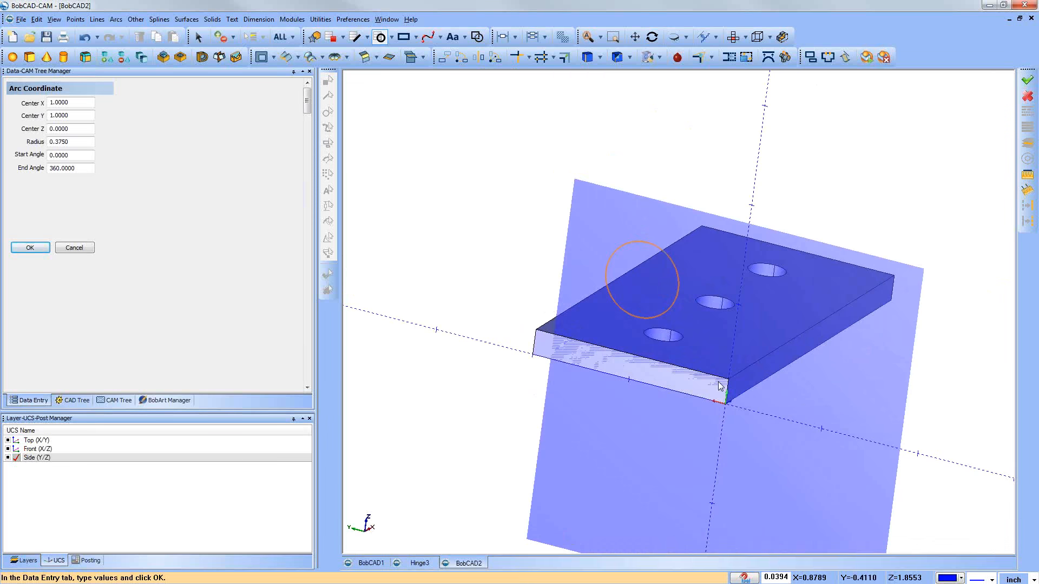
click(81, 248)
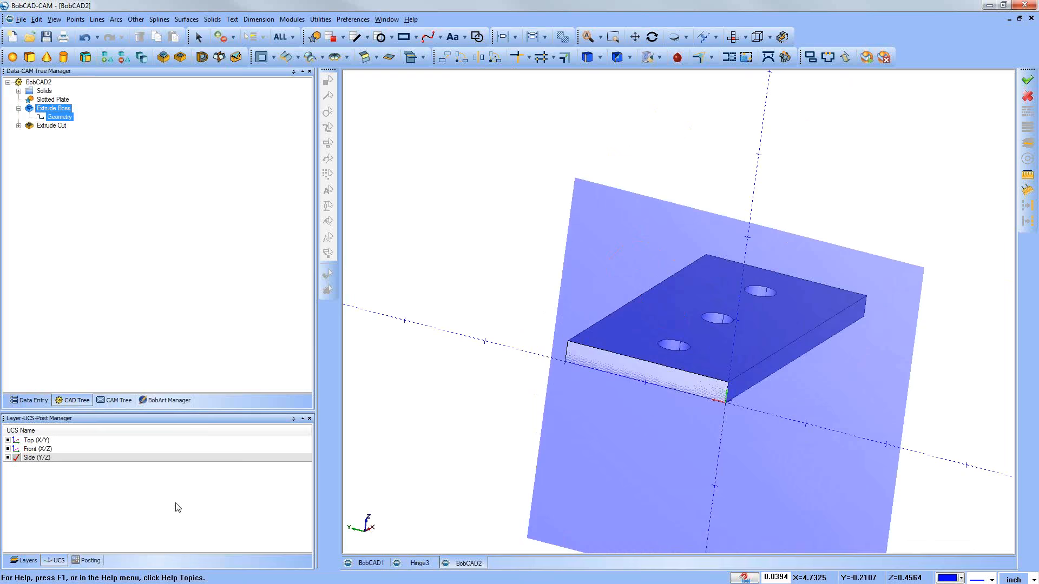
Step: Enlarge the UCS list and add a new UCS using the Planar Face method on the plate's long side face
drag(190, 412, 164, 317)
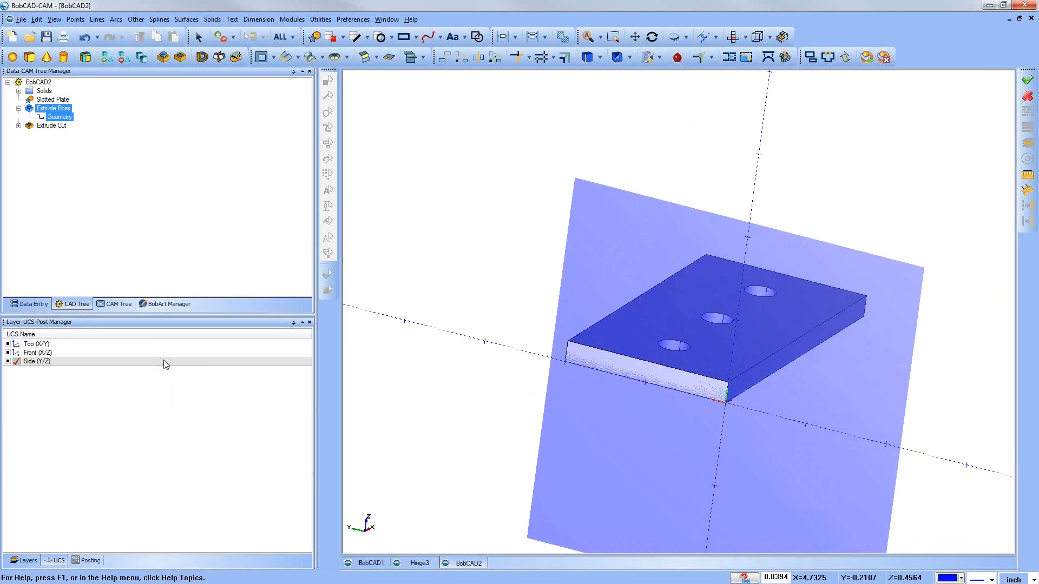
right_click(53, 398)
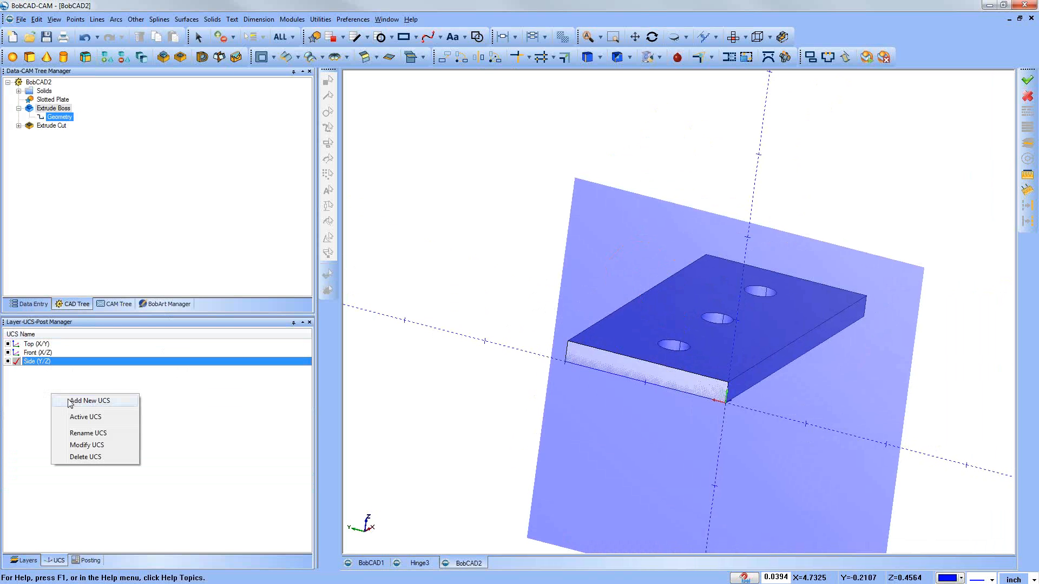
click(70, 403)
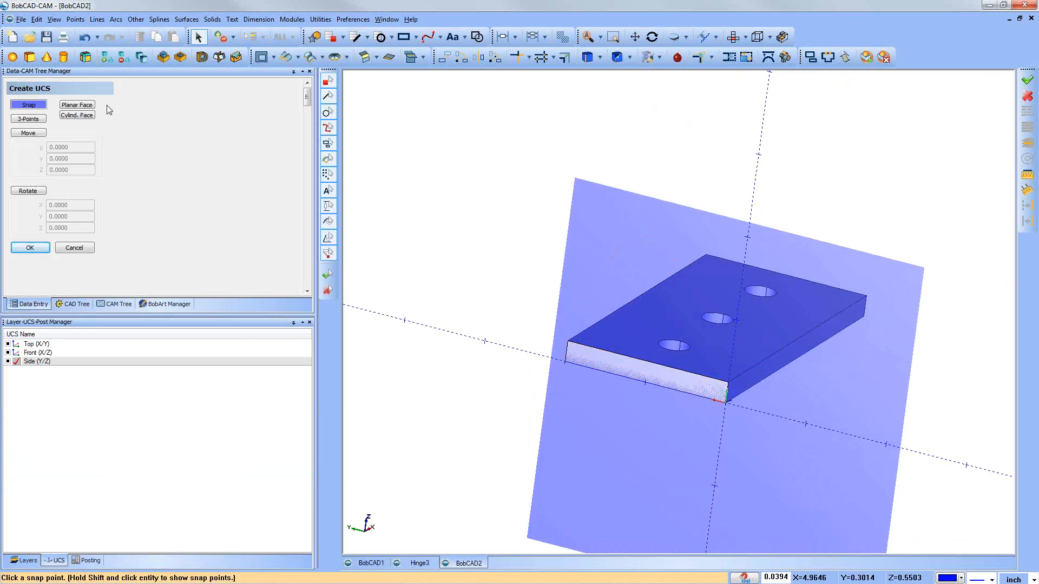
click(86, 105)
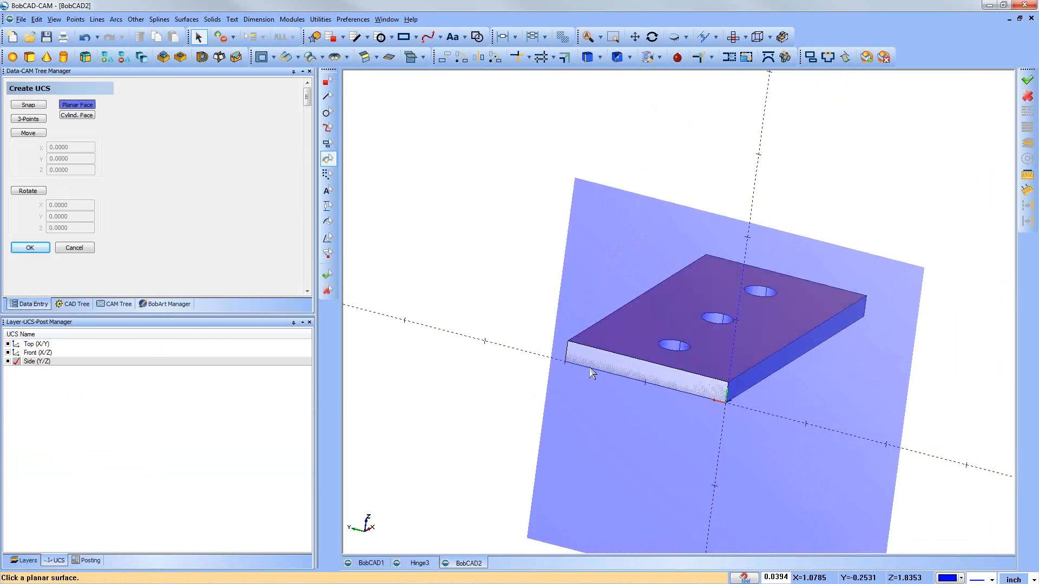
middle_drag(571, 365, 686, 371)
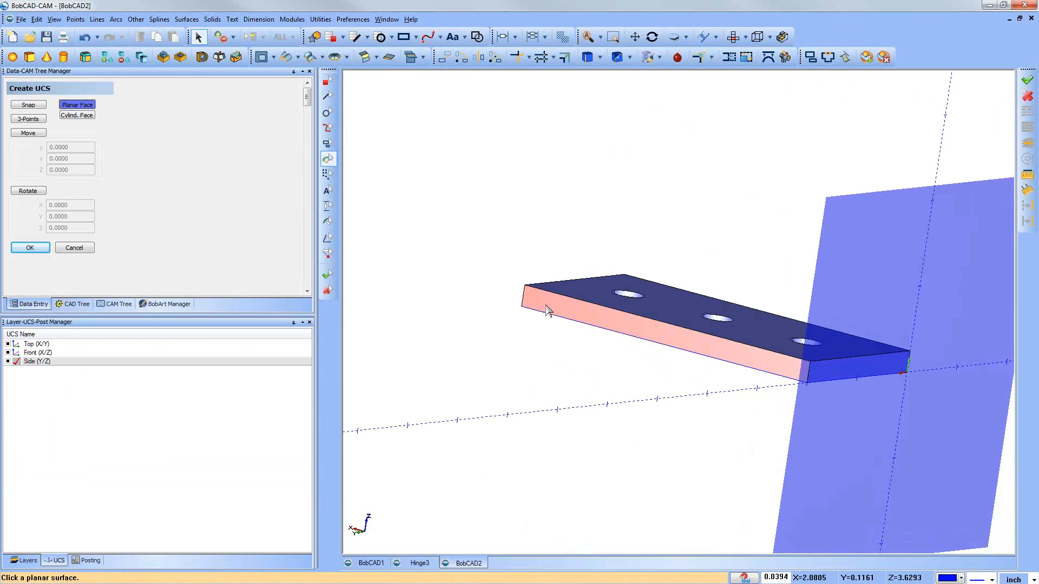
click(546, 311)
middle_drag(593, 339, 578, 353)
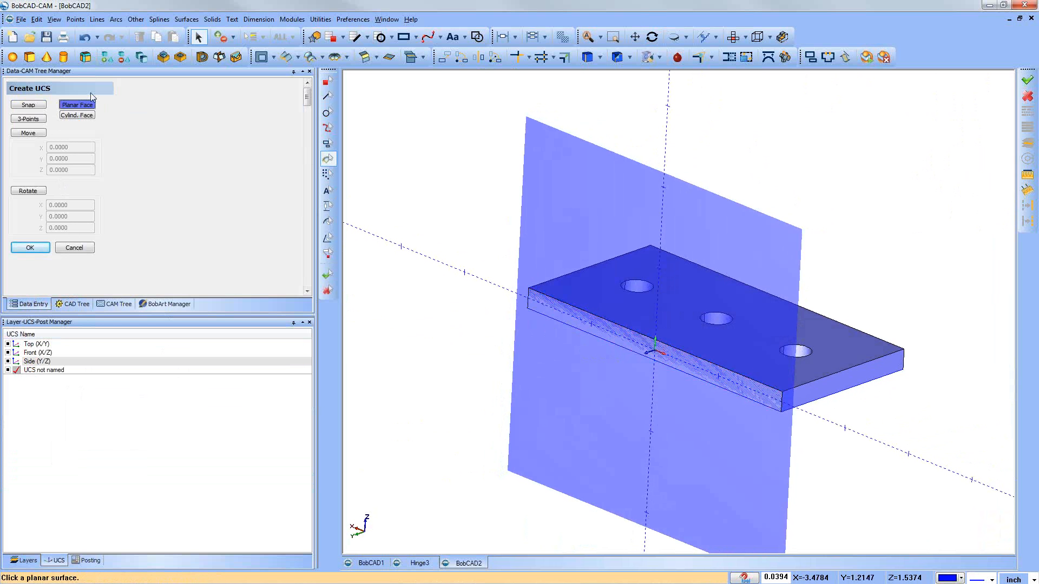
Step: Add another UCS from the cylindrical face of one end hole using Direction 1, inspect its axes, and close Create UCS
click(85, 116)
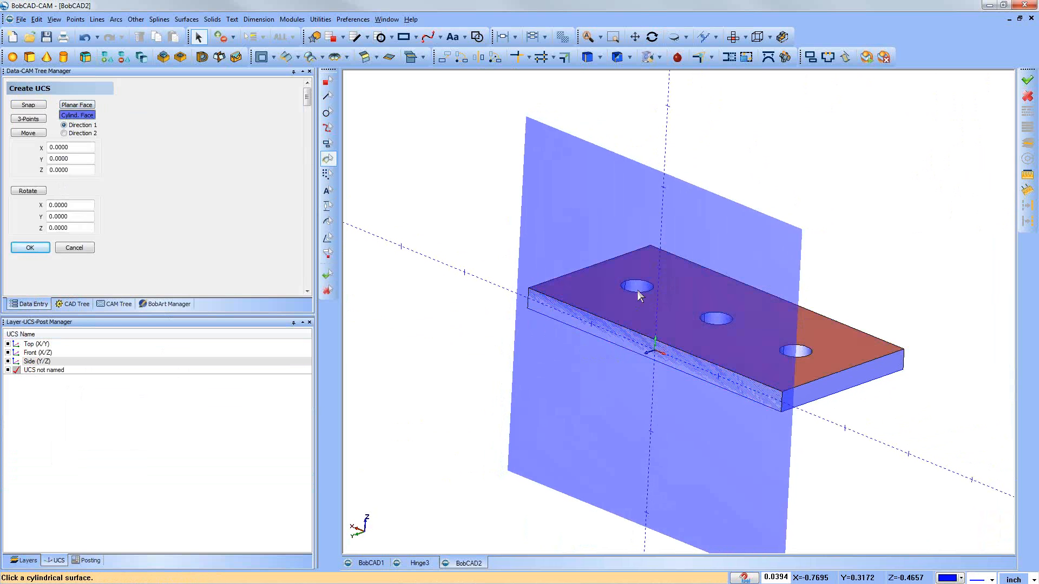
click(638, 288)
middle_drag(642, 376, 645, 408)
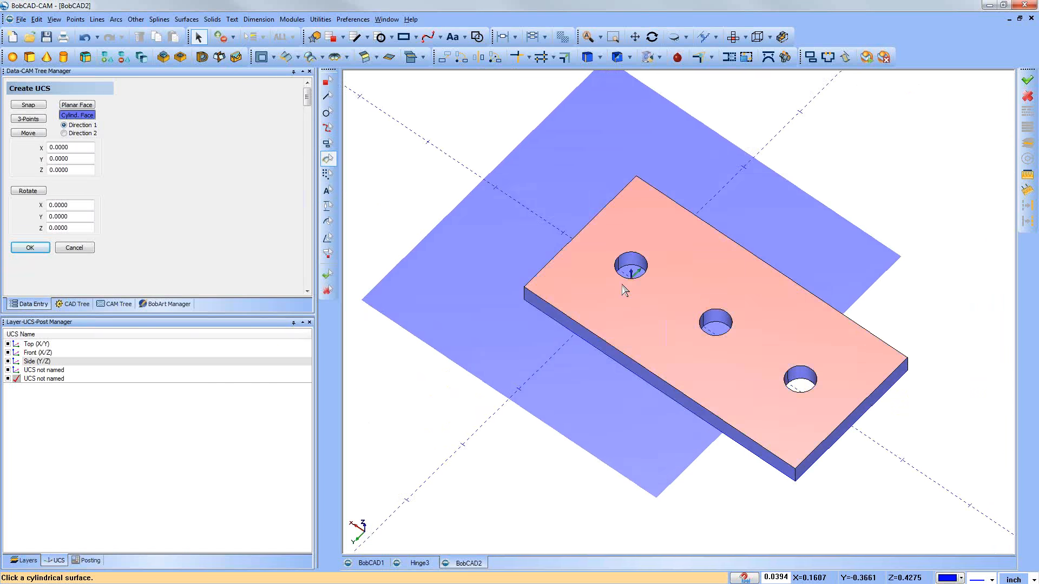
scroll(626, 290, up, 3)
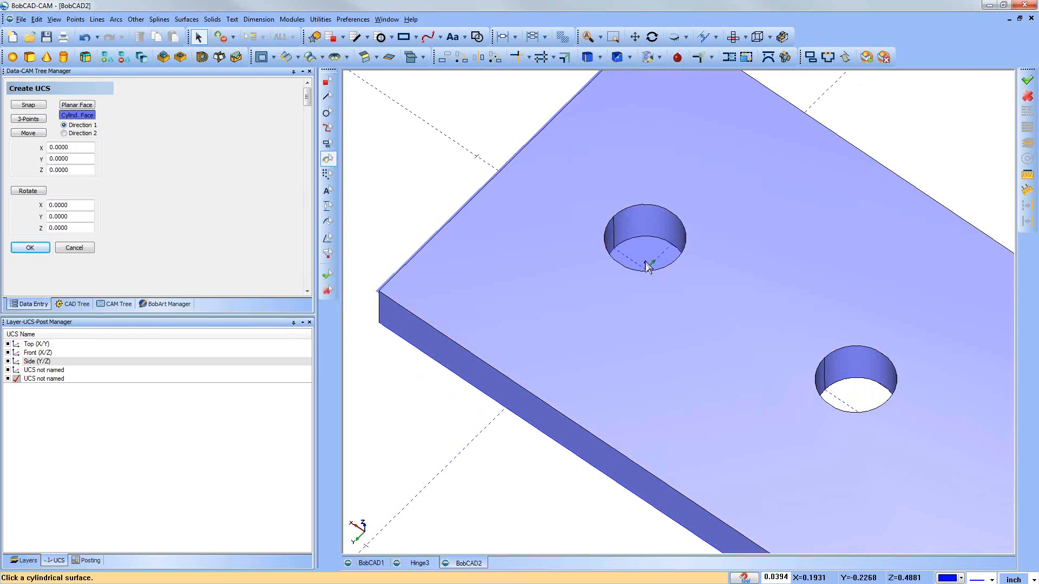
scroll(626, 325, down, 5)
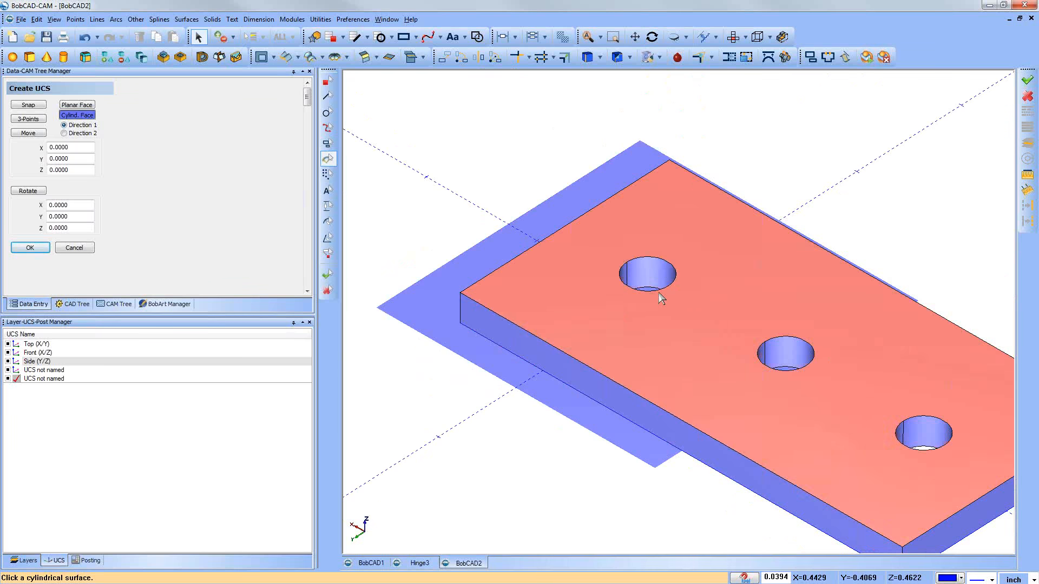
mouse_move(657, 294)
middle_down()
mouse_move(647, 325)
mouse_move(640, 276)
middle_up()
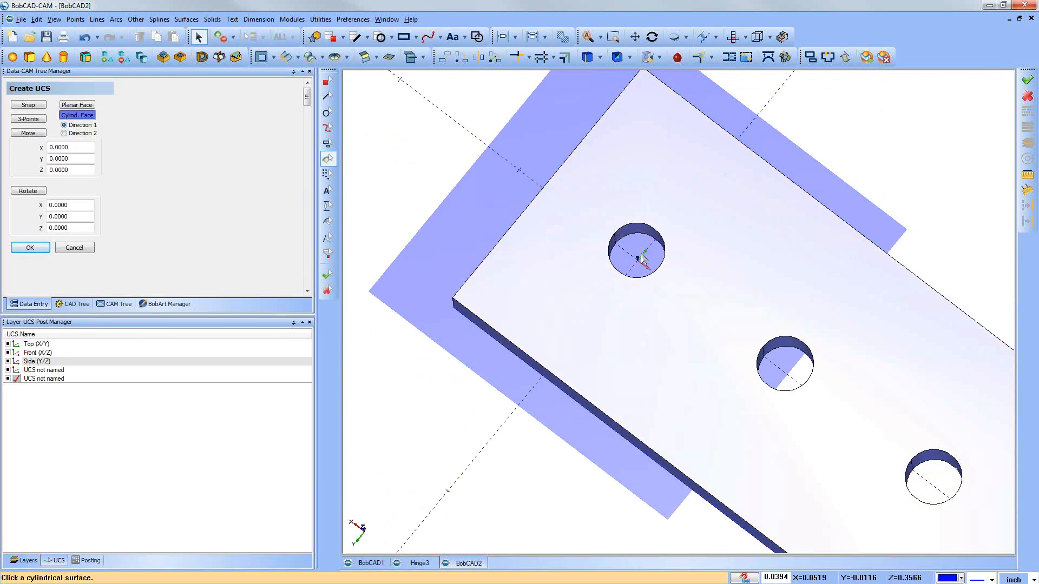
middle_drag(657, 447, 677, 476)
middle_drag(718, 506, 649, 427)
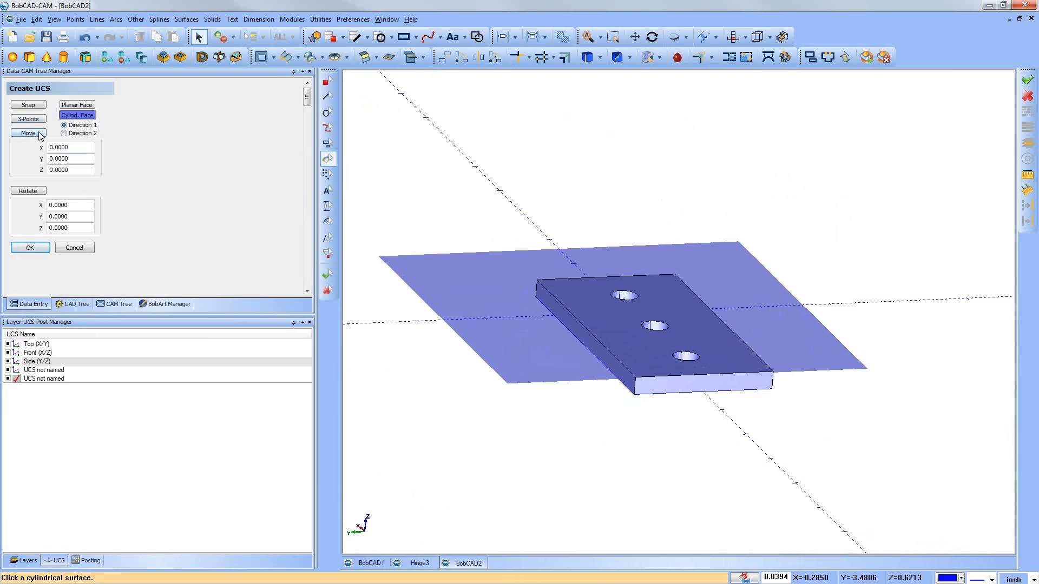
middle_drag(536, 387, 560, 414)
middle_drag(607, 378, 657, 396)
scroll(593, 292, up, 4)
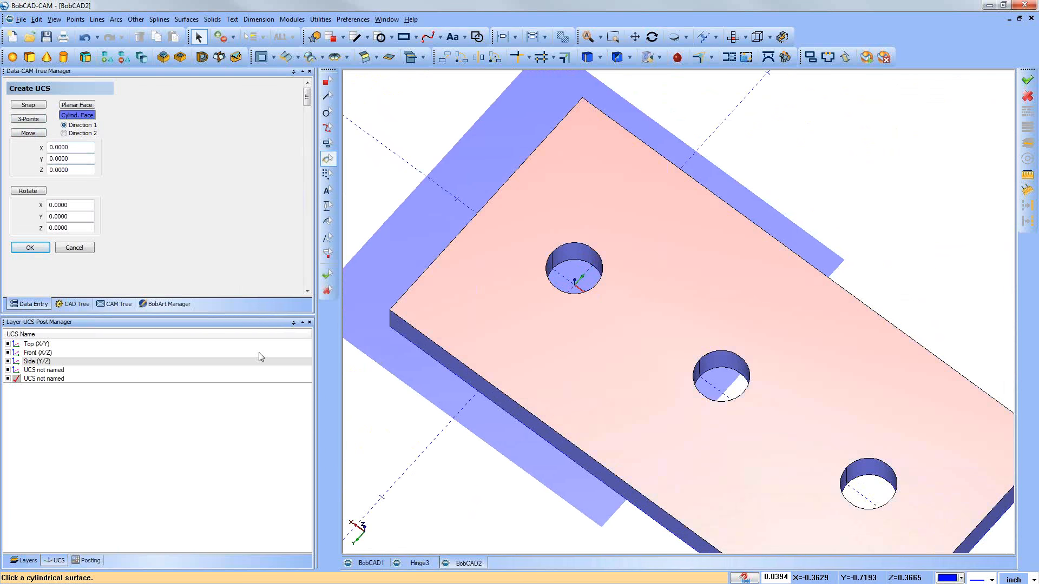
click(83, 250)
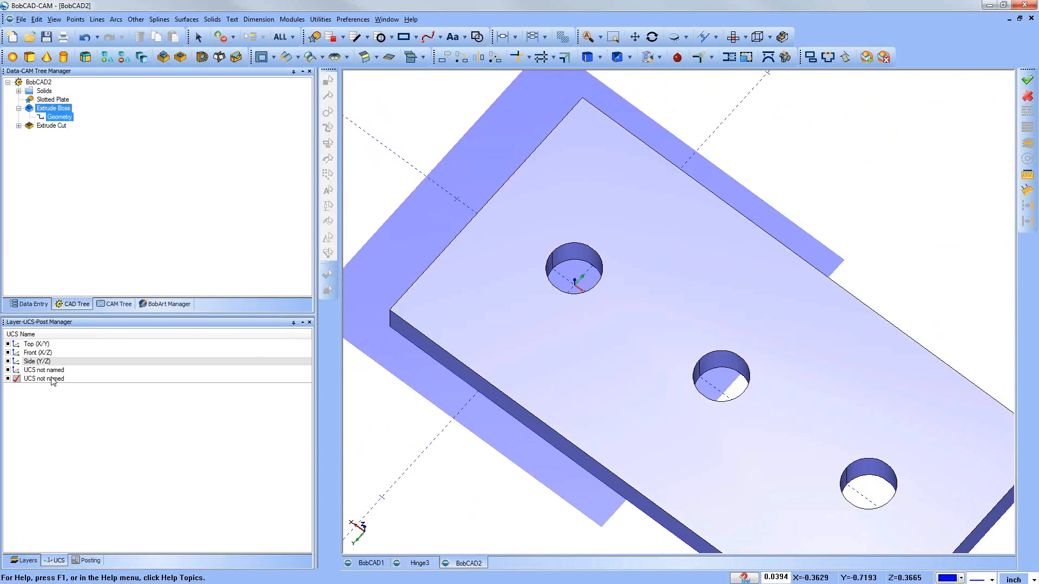
Step: Modify the end hole's cylindrical-face UCS by moving it 0.25 in Z, and inspect its plane against the plate
right_click(50, 380)
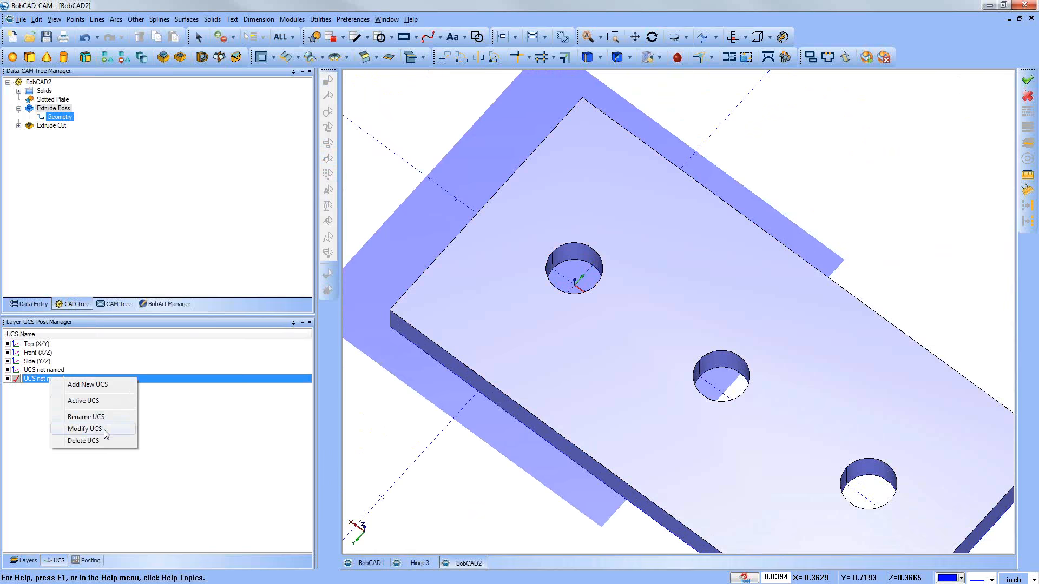
click(84, 429)
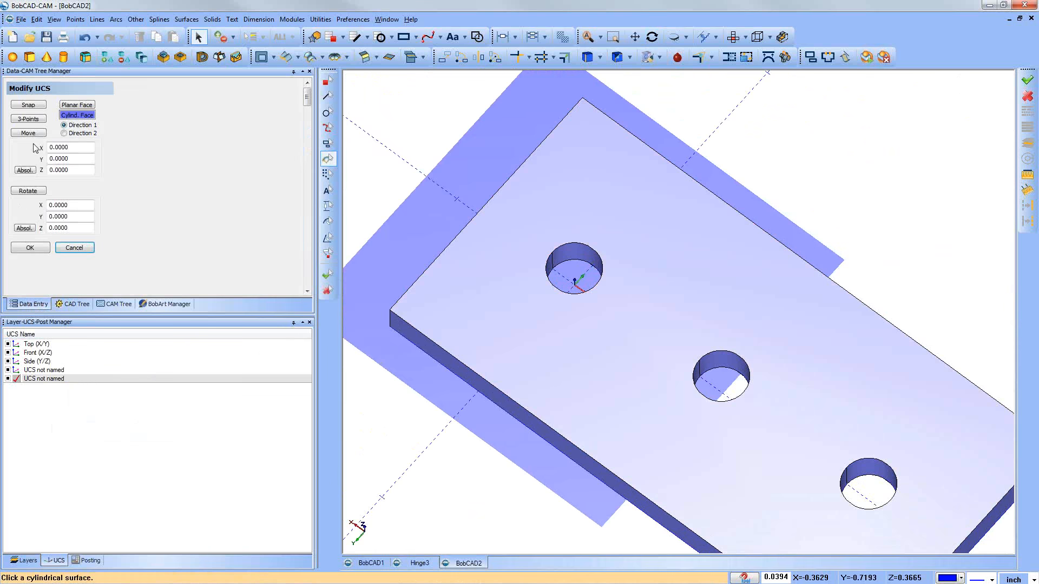
click(28, 134)
key(Tab)
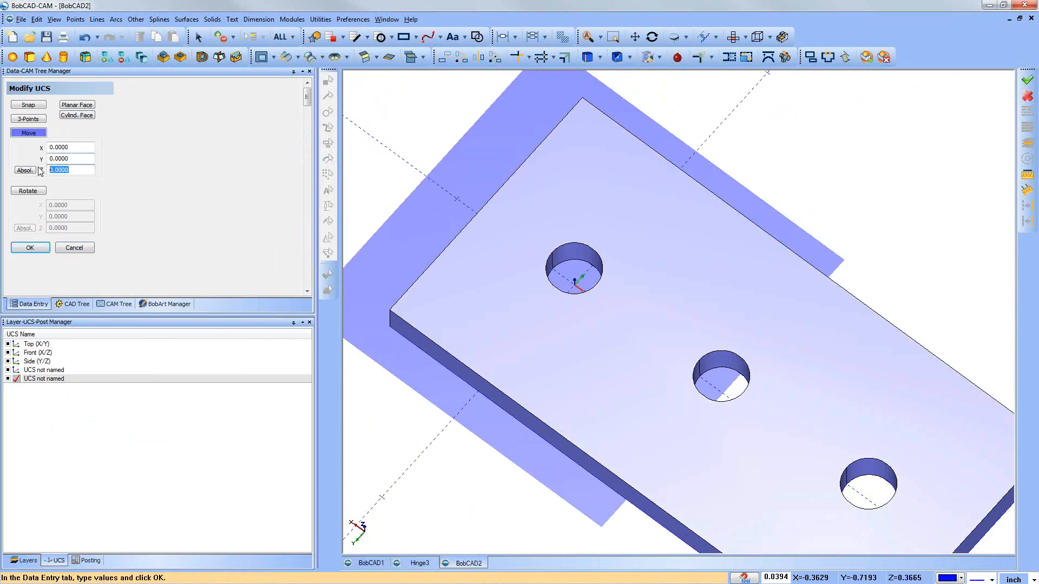
text(.)
click(30, 248)
middle_drag(554, 417, 758, 310)
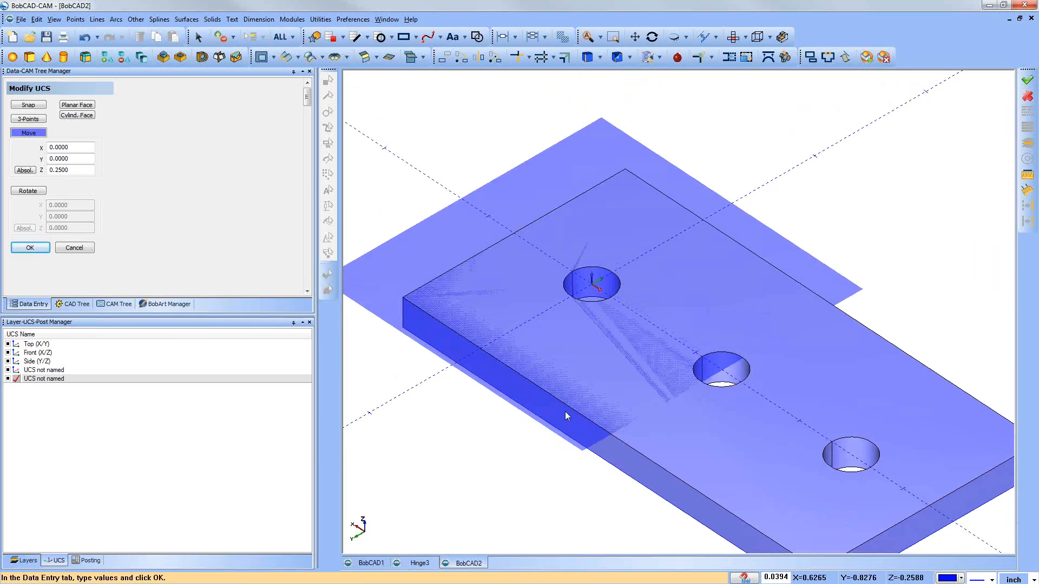
scroll(565, 411, down, 3)
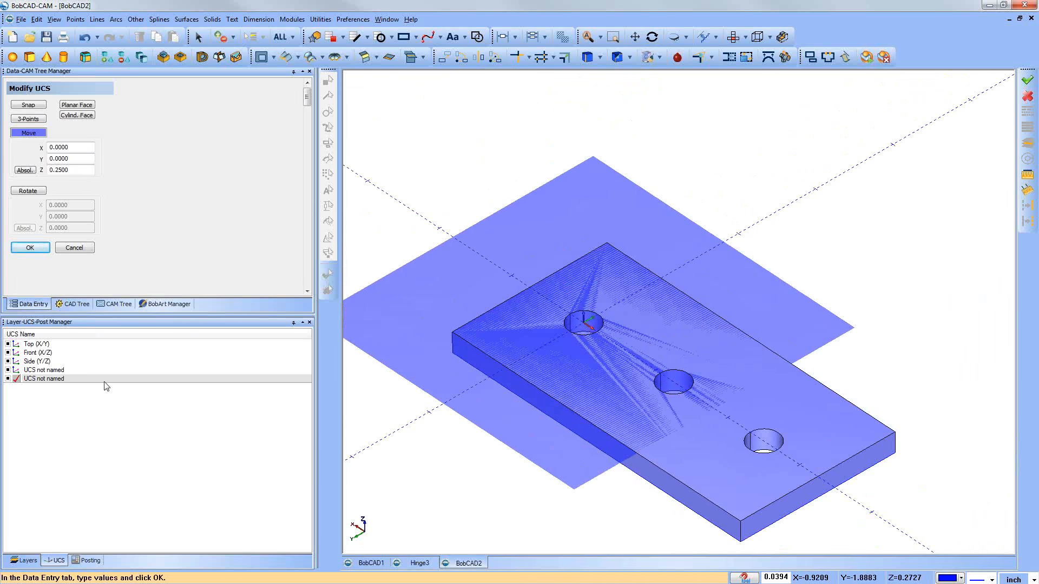
Step: Activate the UCS on the plate's long side face, close Modify UCS, and delete the end hole's UCS
double_click(38, 371)
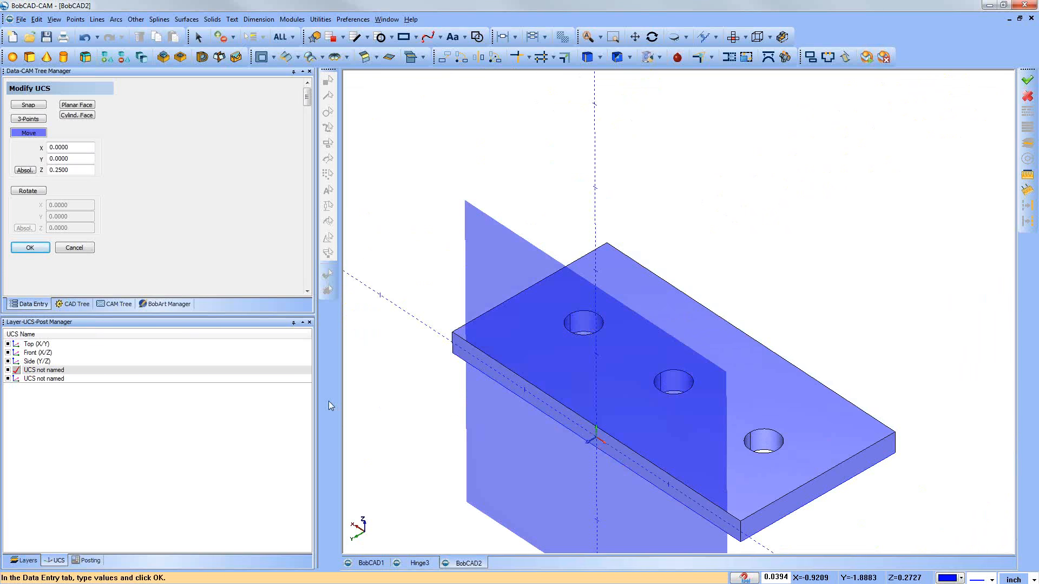
click(74, 249)
right_click(47, 378)
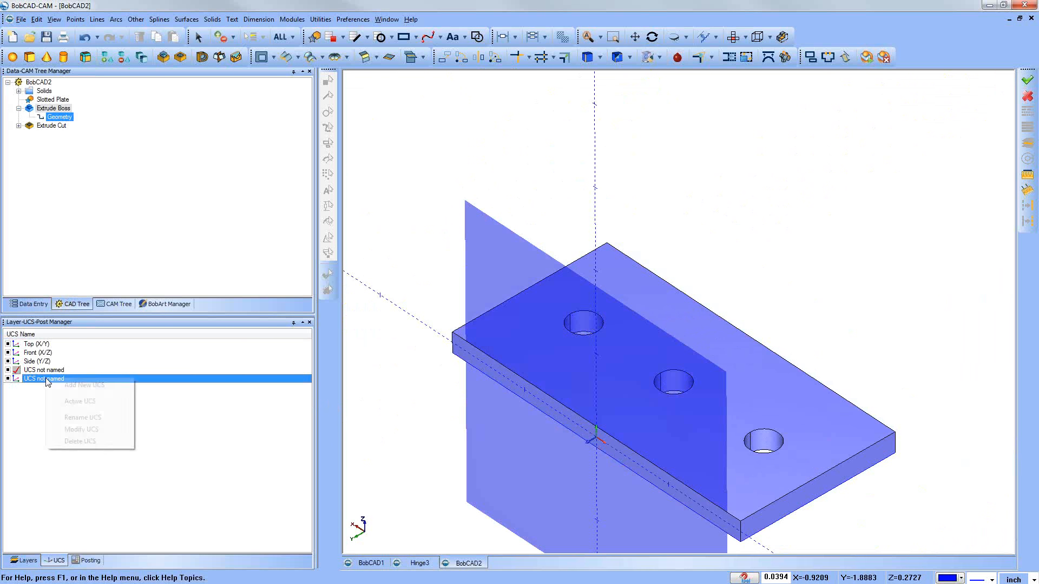
click(102, 441)
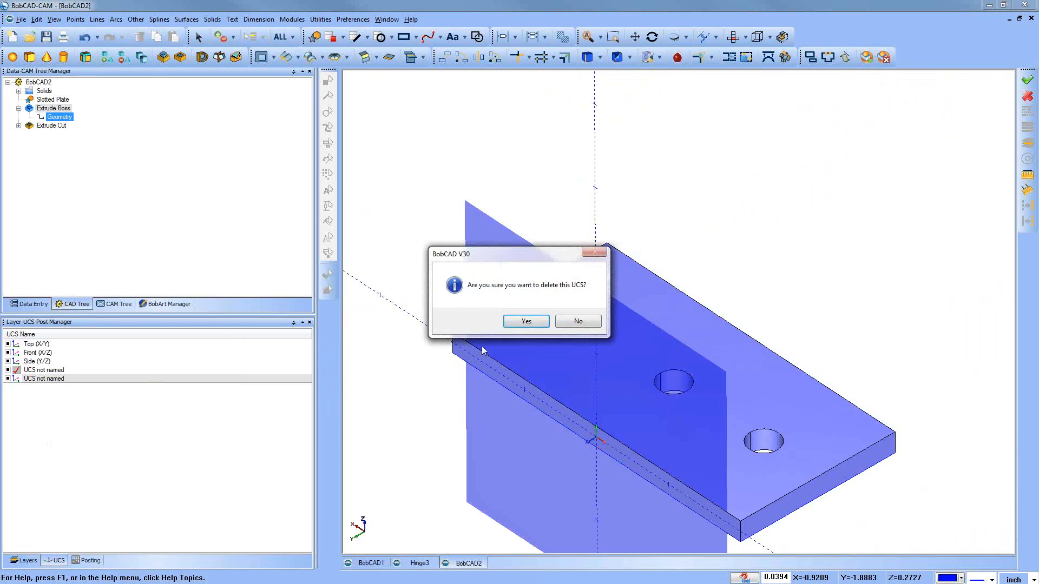
click(527, 323)
Step: Make Top (X/Y) the active UCS and delete the remaining unnamed UCS of the long side face
double_click(43, 371)
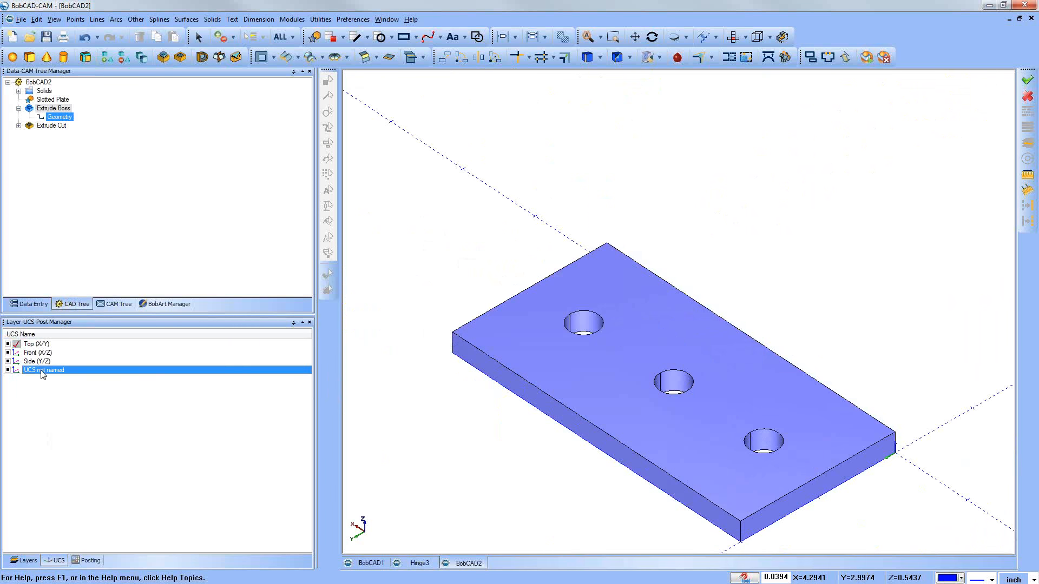
click(34, 388)
right_click(32, 376)
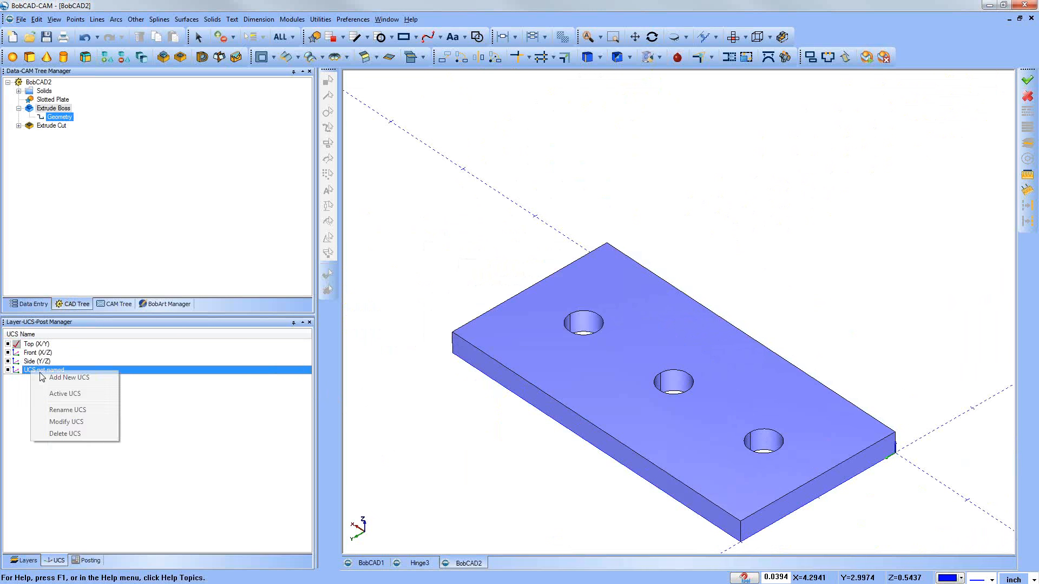
click(80, 440)
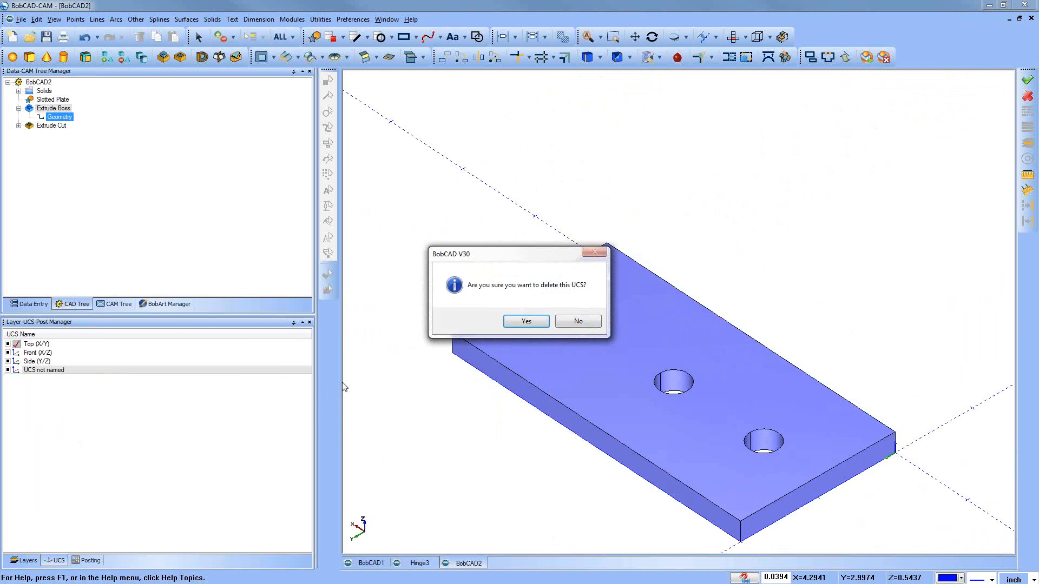
click(526, 321)
Step: Add a 3-Points UCS on the plate's short end face, with origin and X direction at its bottom corners and Y toward the corner above the origin
right_click(114, 401)
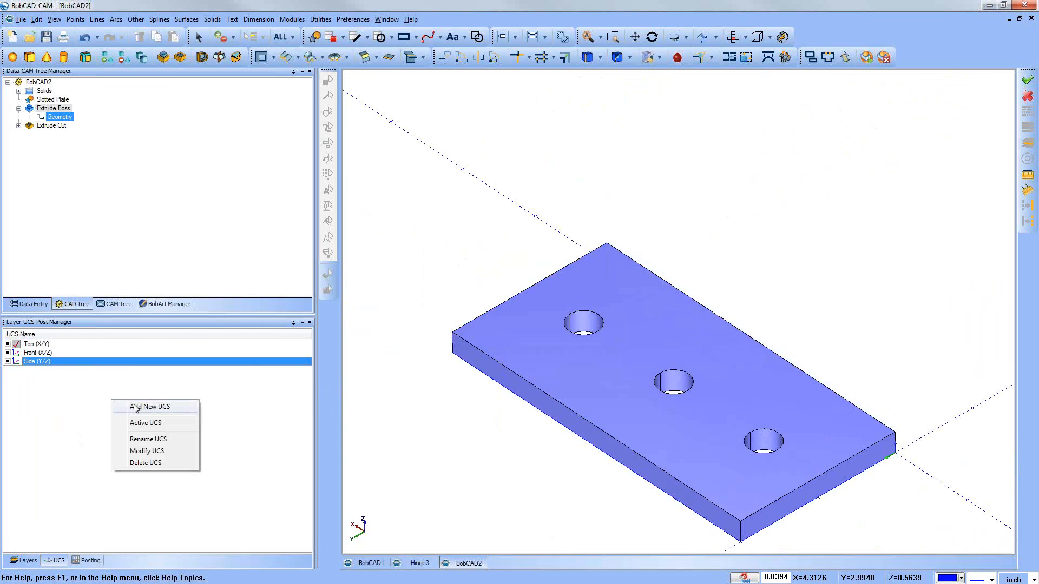
click(135, 408)
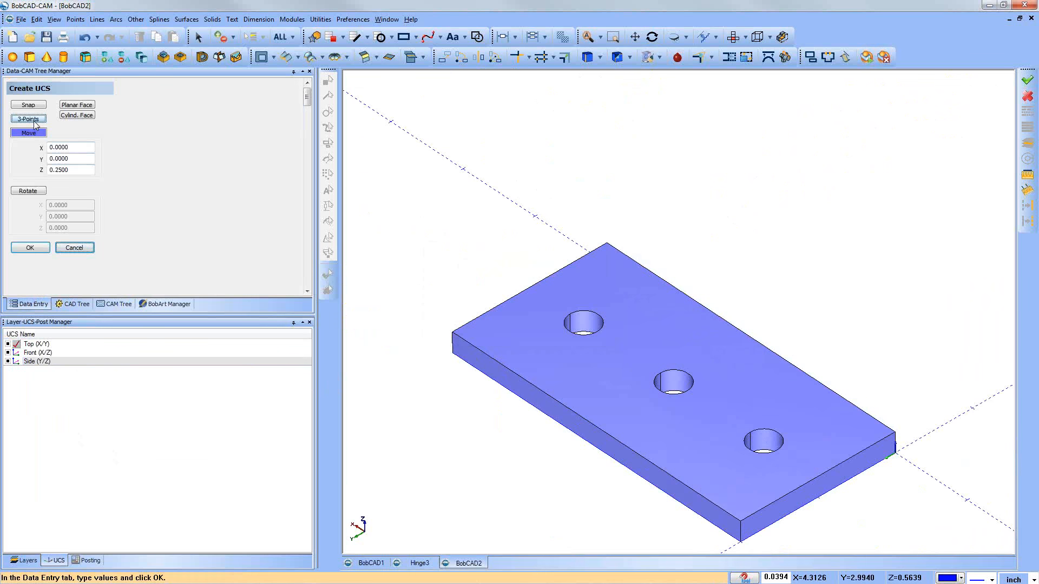
scroll(488, 441, down, 2)
middle_drag(574, 485, 559, 460)
ctrl+middle_drag(706, 470, 658, 371)
mouse_move(492, 314)
middle_down()
mouse_move(487, 330)
mouse_move(473, 322)
middle_up()
scroll(579, 404, up, 3)
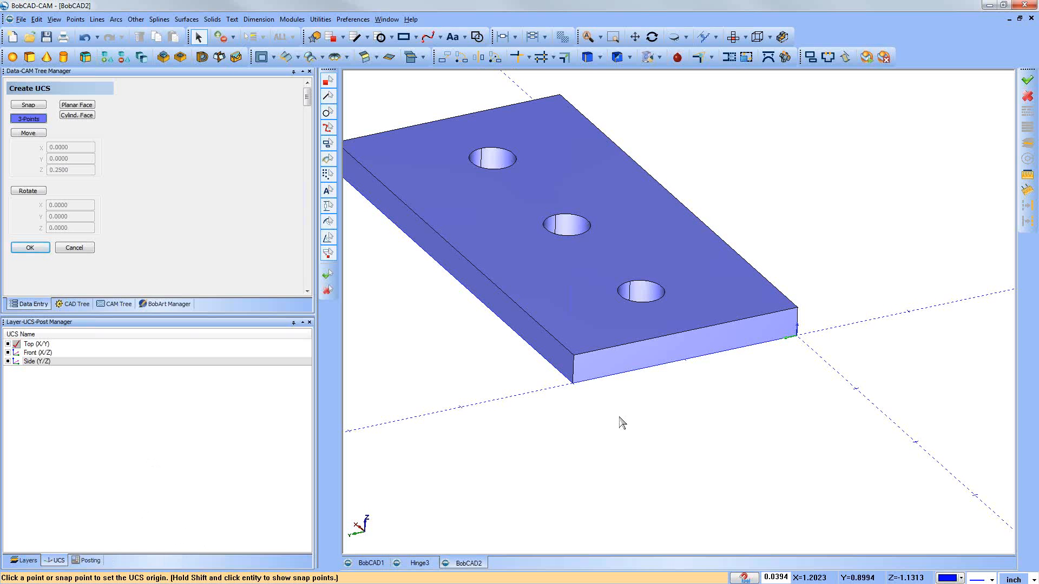
click(573, 384)
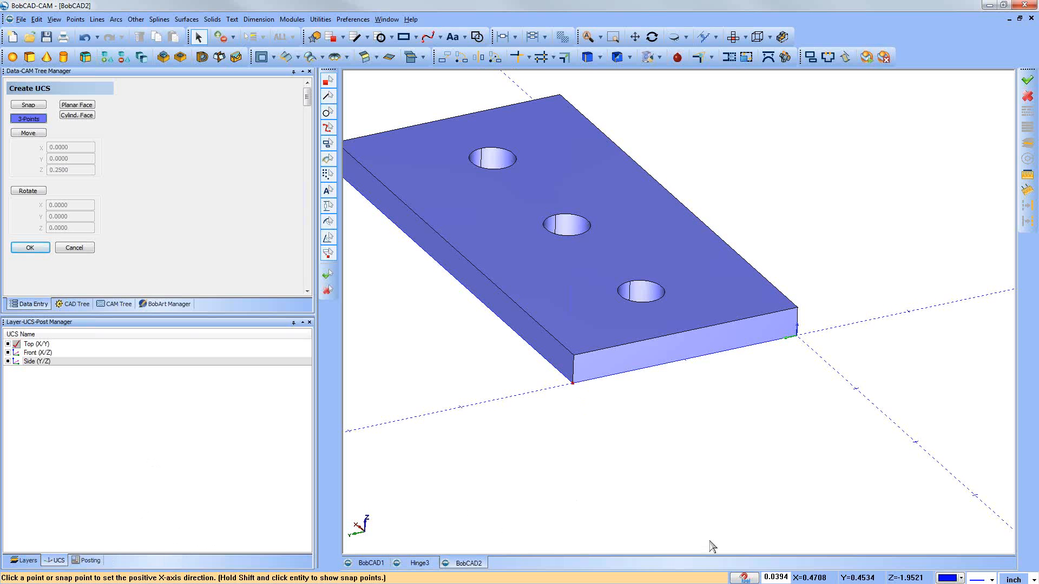
click(798, 339)
click(575, 357)
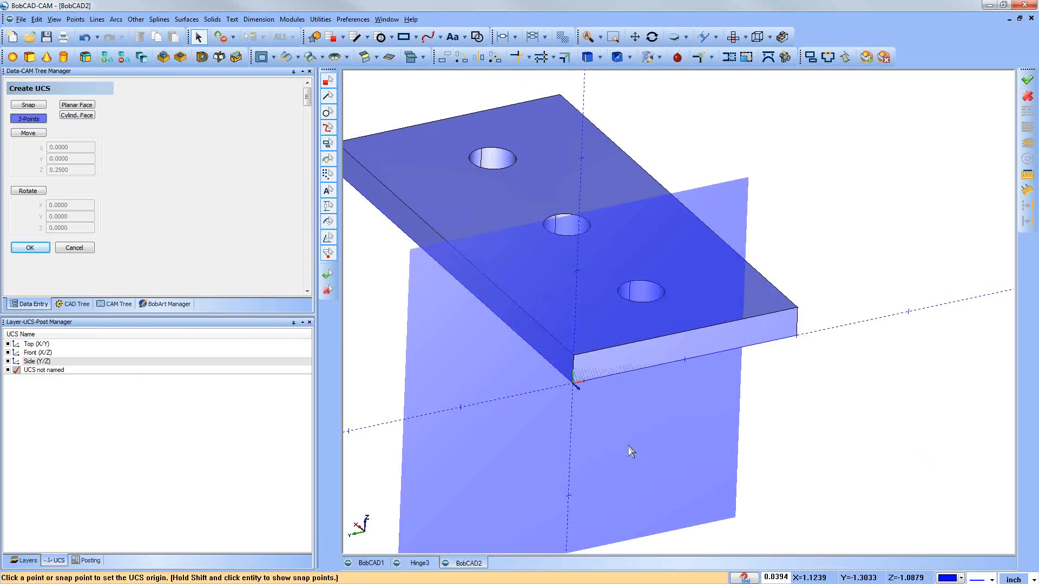
Step: Inspect the end-face UCS from several angles, close Create UCS, and check the plate in the standard top view
middle_drag(649, 413, 651, 299)
ctrl+middle_drag(518, 363, 555, 353)
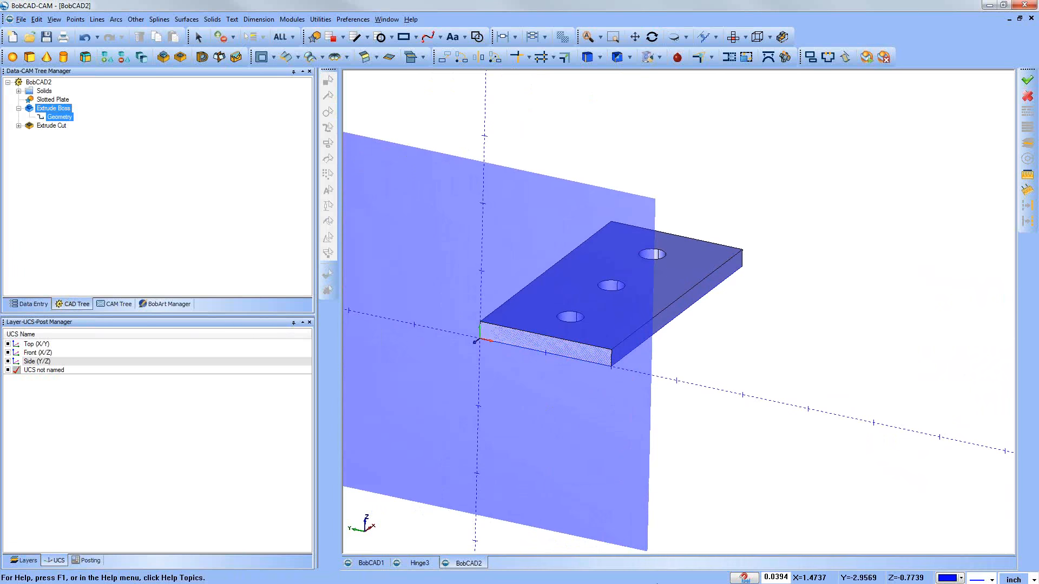
click(733, 38)
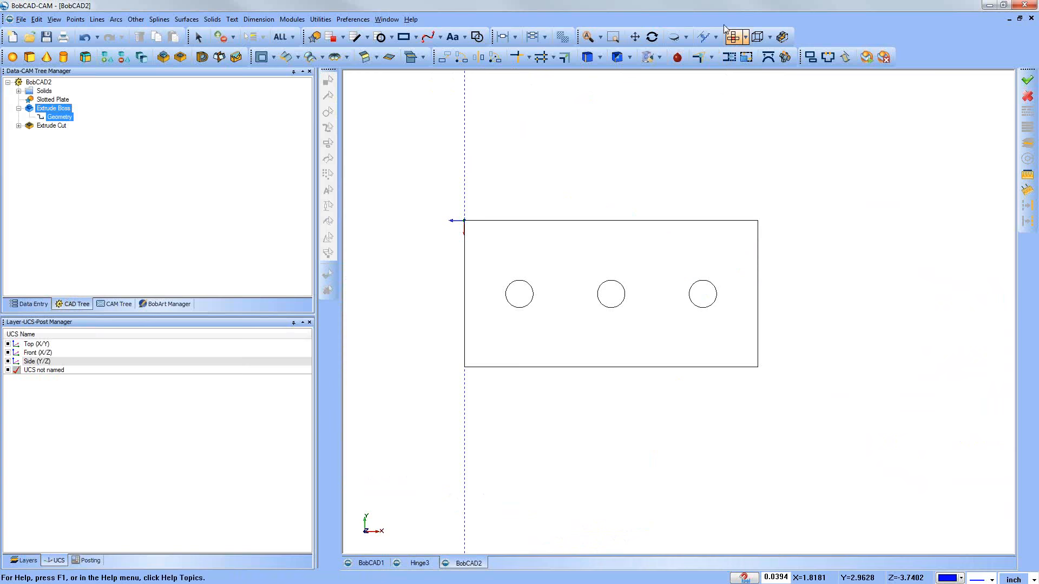
mouse_move(710, 443)
middle_down()
mouse_move(742, 432)
mouse_move(731, 374)
middle_up()
middle_drag(461, 391, 476, 400)
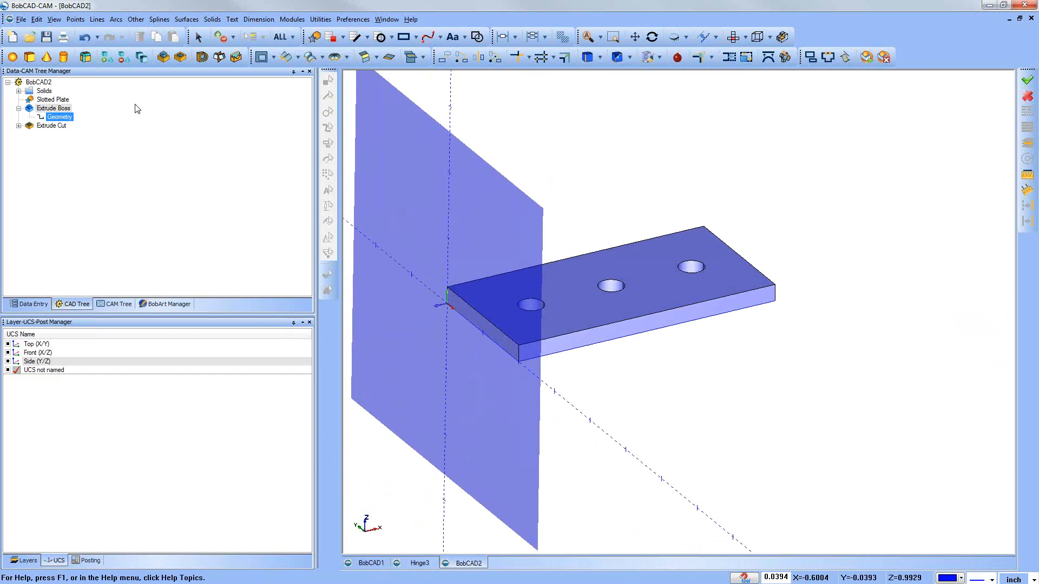
Step: View the plate normal to the active UCS, and inspect the end-face plane and its axes from other angles
click(54, 19)
mouse_move(105, 150)
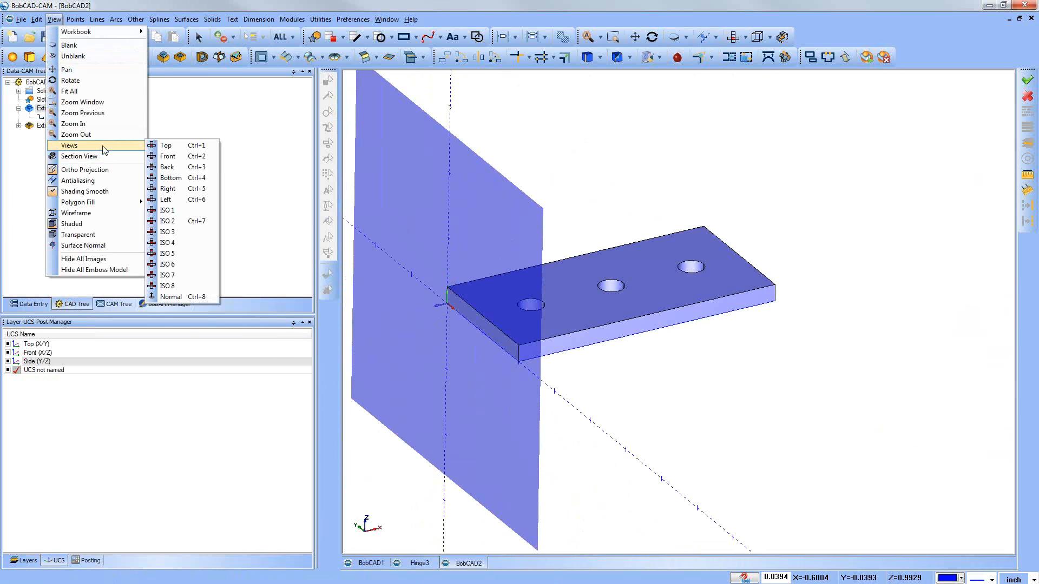
click(170, 297)
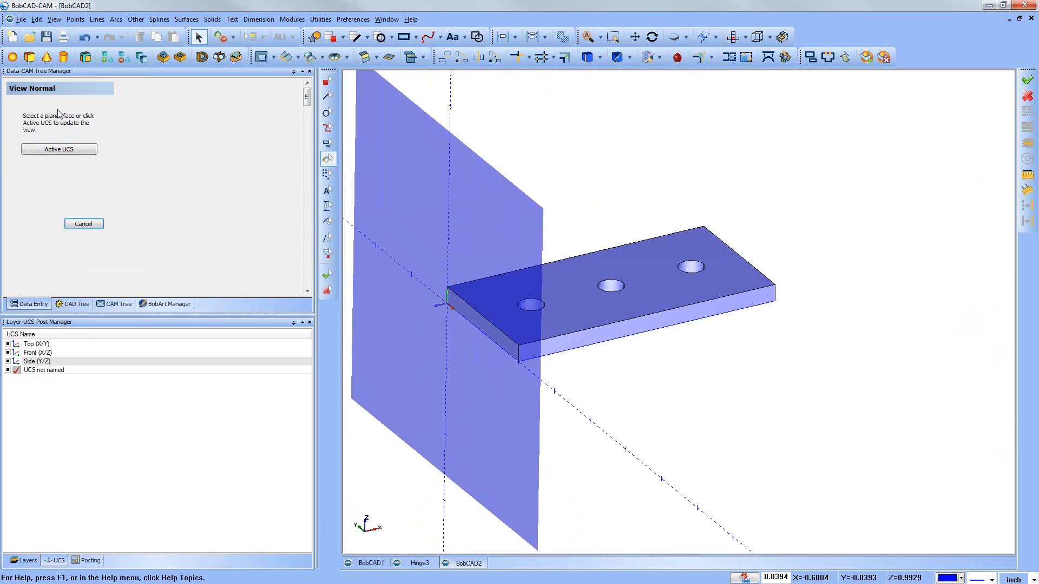
click(73, 154)
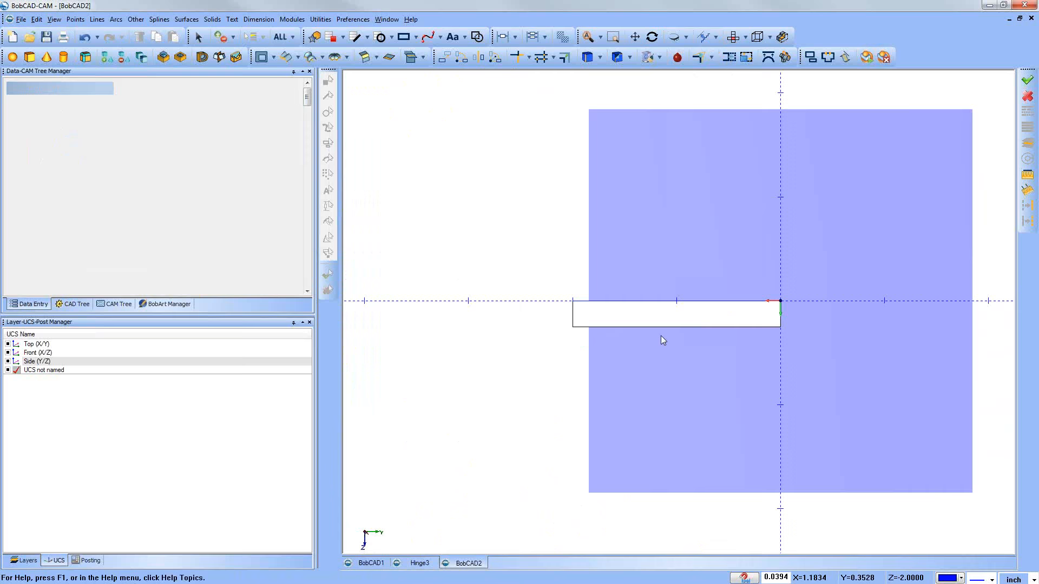
middle_drag(720, 327, 720, 363)
middle_drag(654, 412, 715, 349)
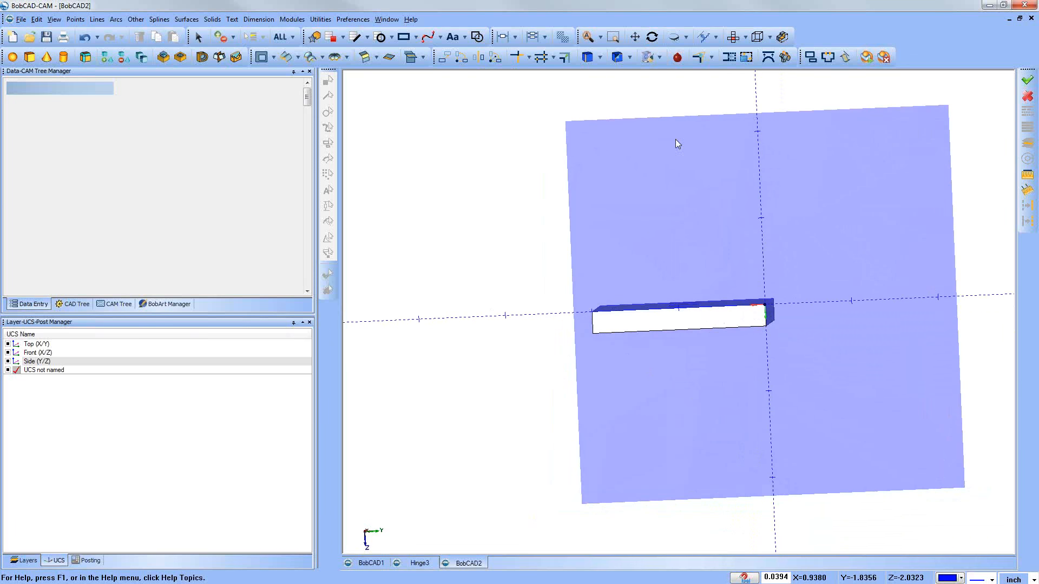
middle_drag(737, 331, 545, 358)
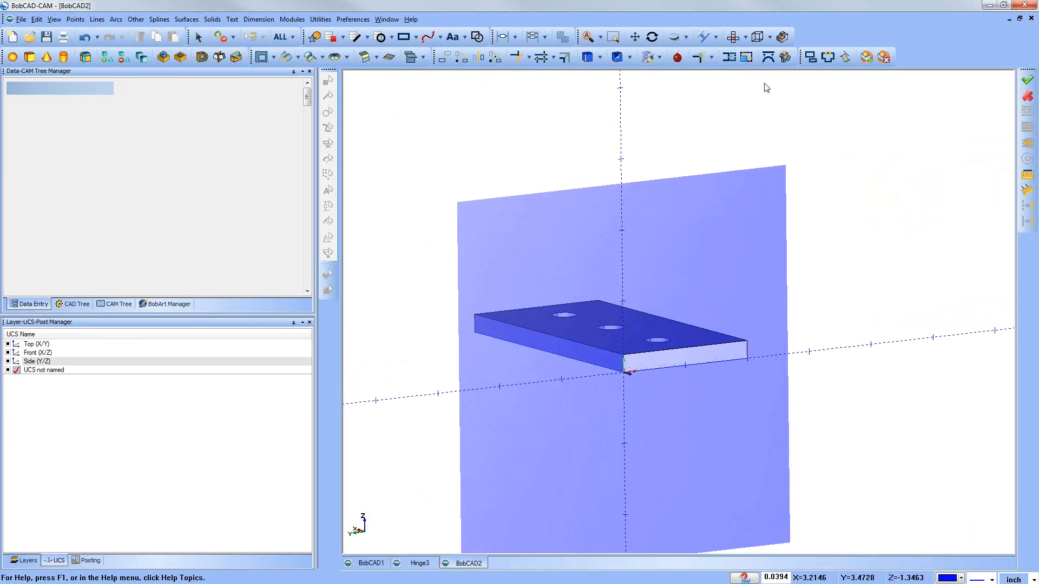
middle_drag(687, 400, 907, 374)
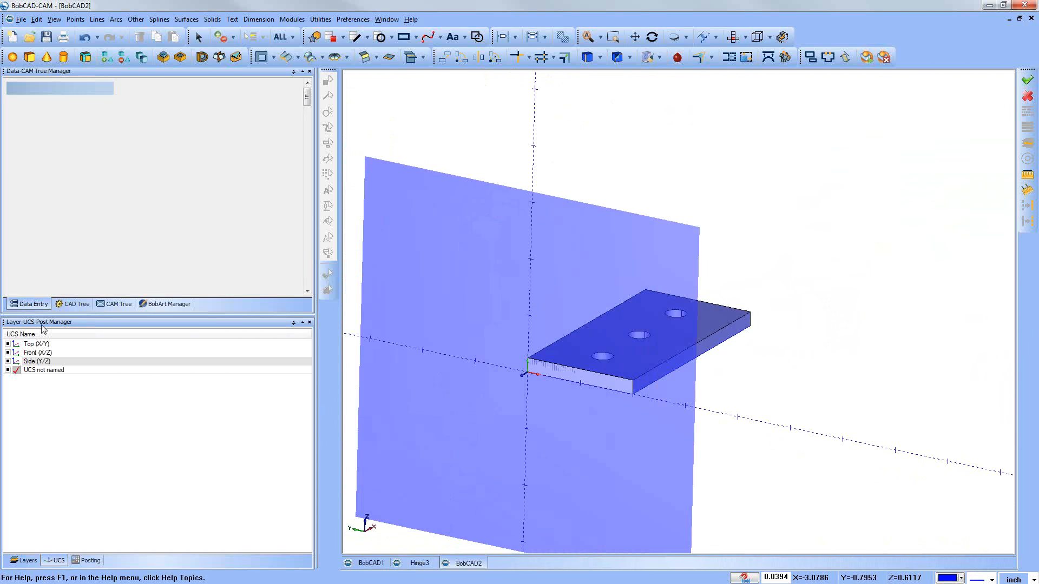
Step: Add a new layer named Arc and make it the active layer
click(113, 305)
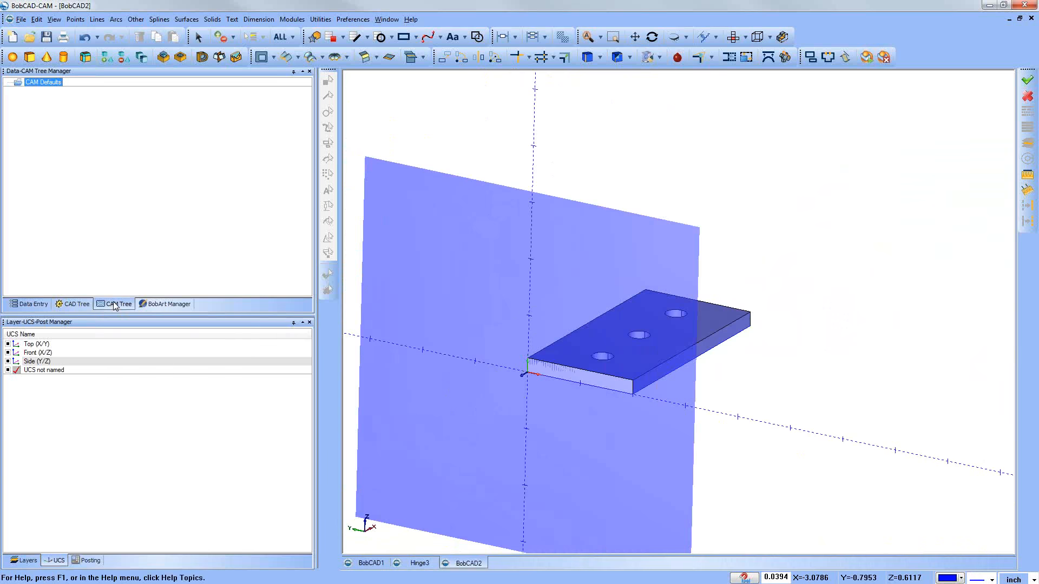
click(28, 561)
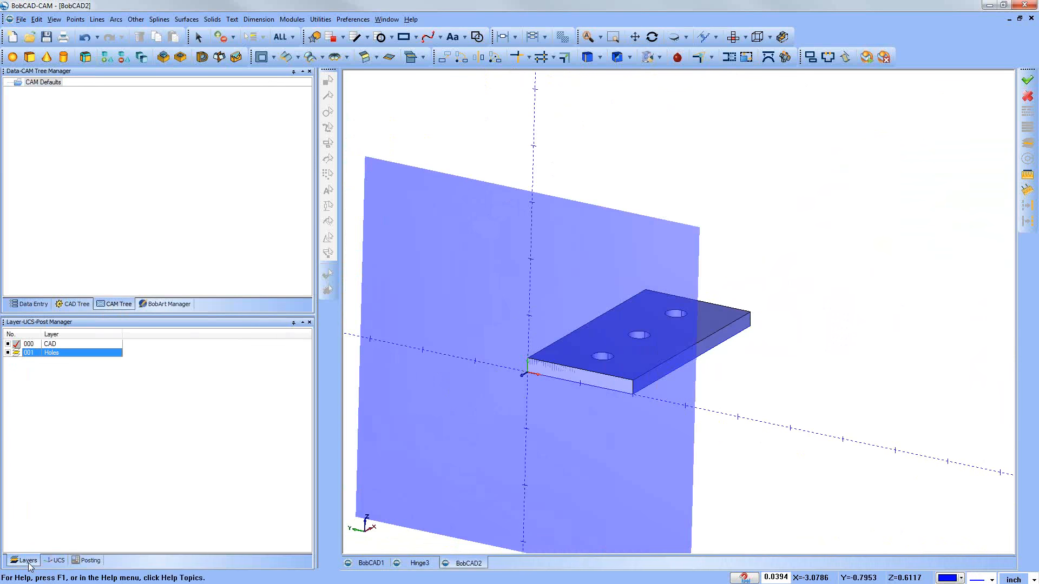
right_click(57, 385)
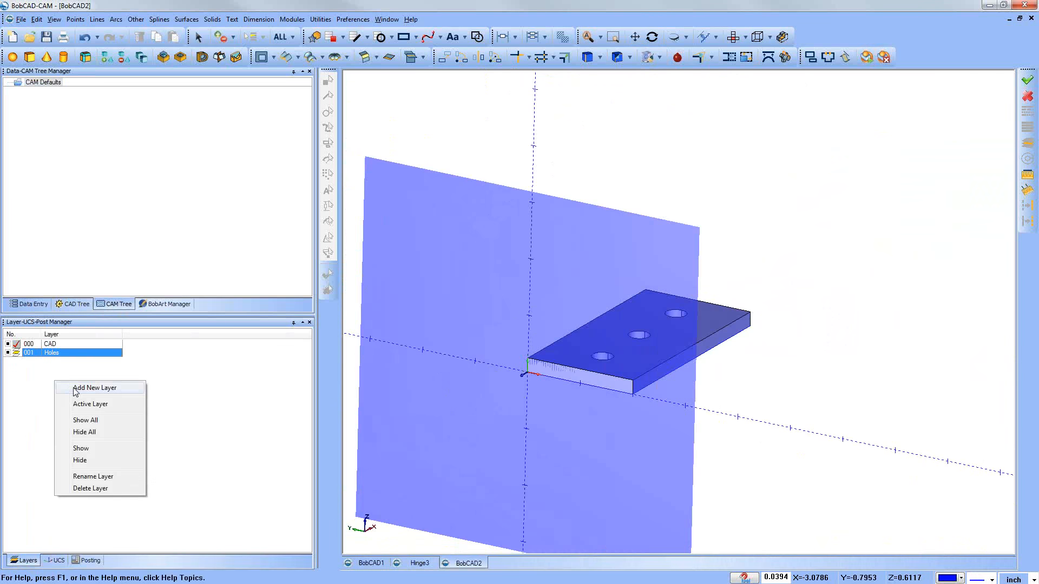
click(75, 388)
text(Arc)
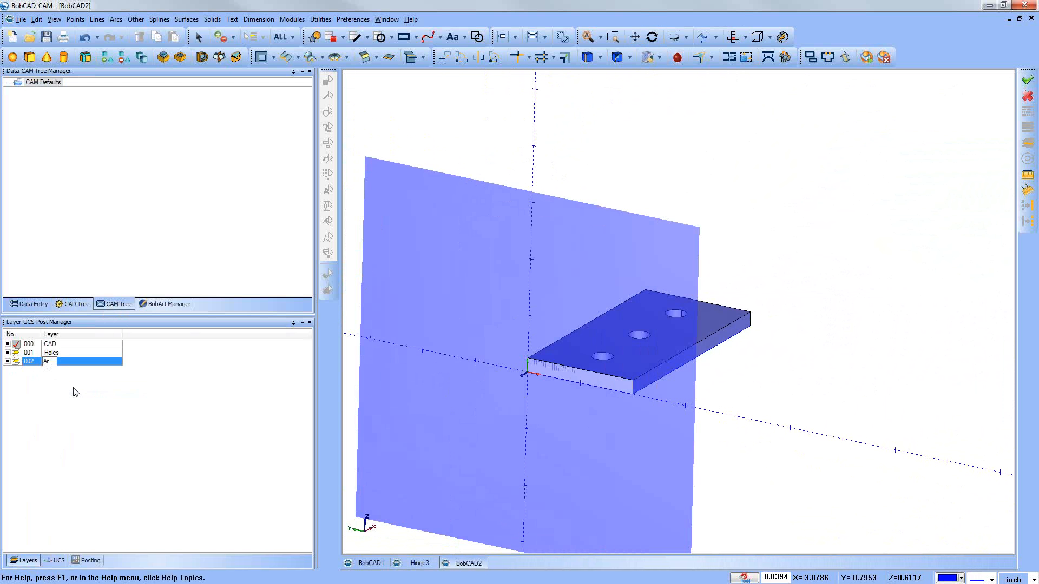
click(17, 362)
Step: Create a full coordinate circle of radius 0.375 centred at X 0, Y 0.125, Z 0 on the end-face UCS
click(116, 20)
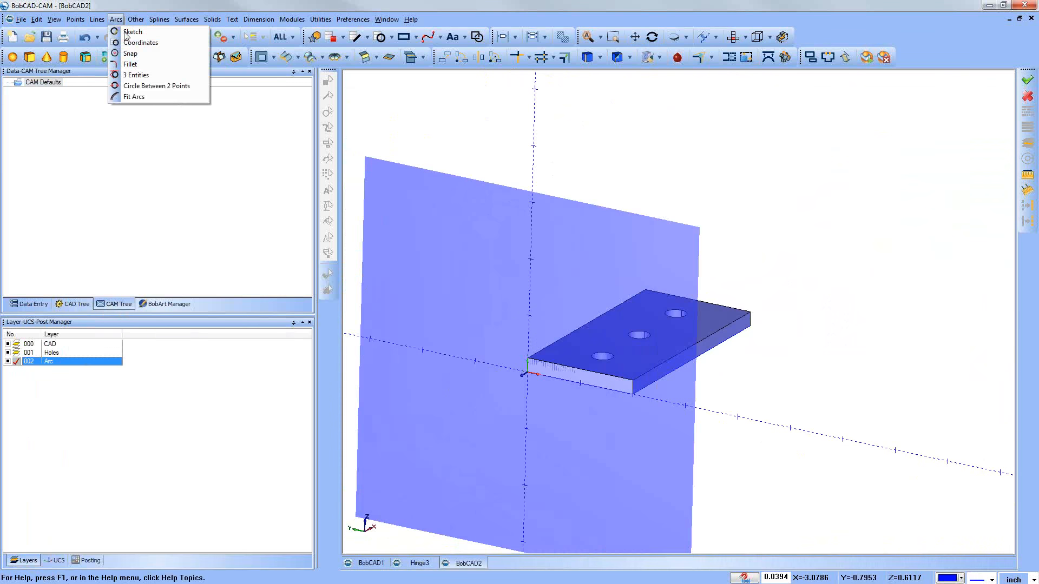
click(140, 43)
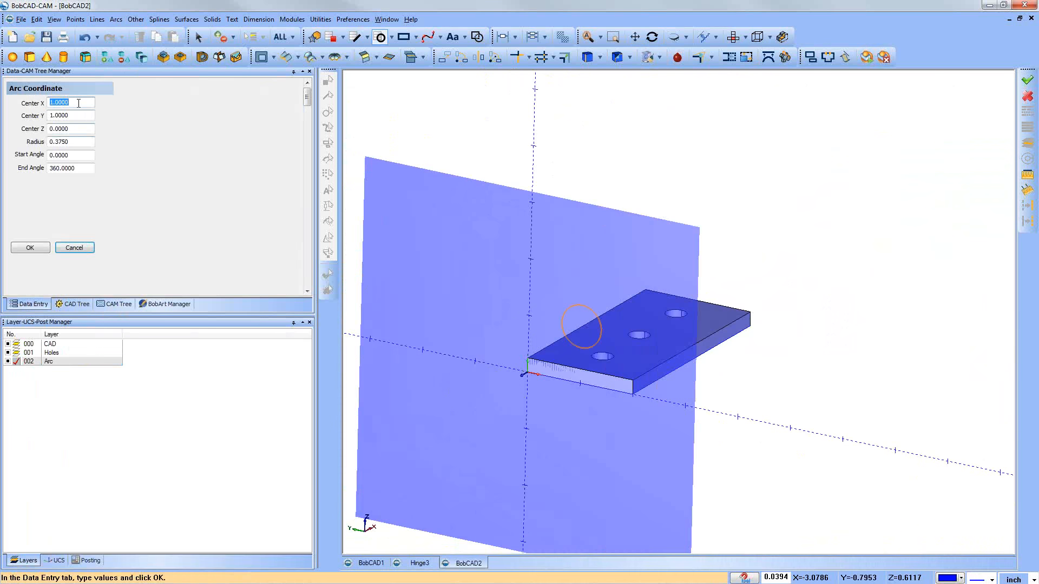
text(0)
key(Tab)
text(.)
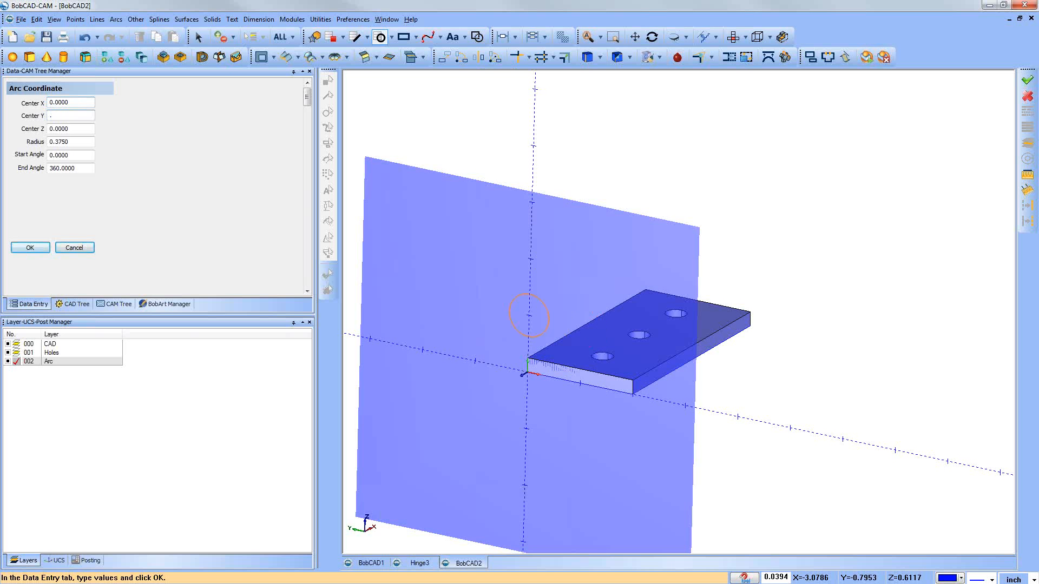
text(125)
key(Tab)
key(Tab)
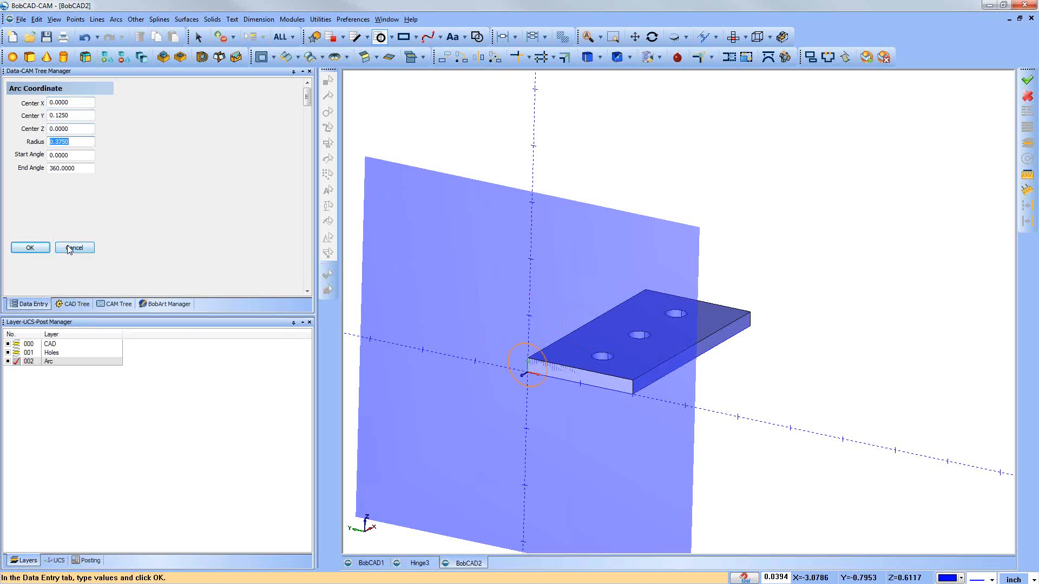
click(40, 250)
click(74, 248)
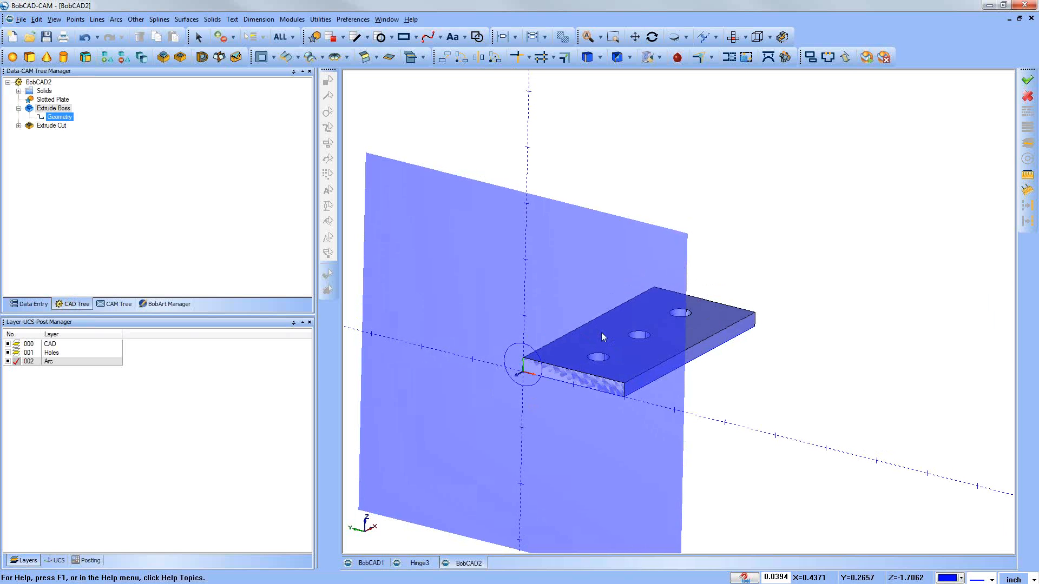
Step: Make CAD the active layer and start an Extrude Boss from the circle on the plate's end face
middle_drag(489, 295, 379, 311)
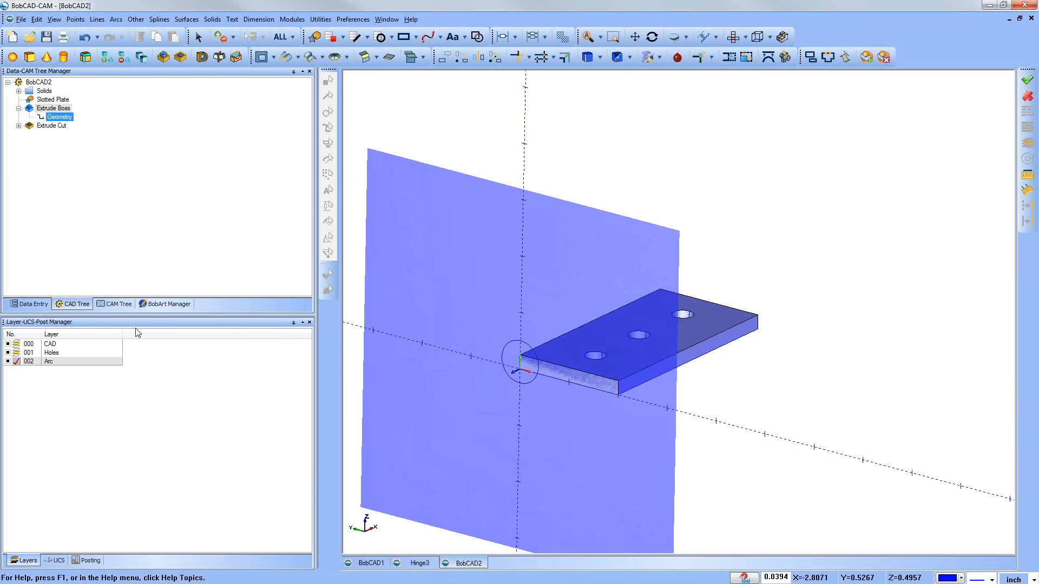
click(19, 346)
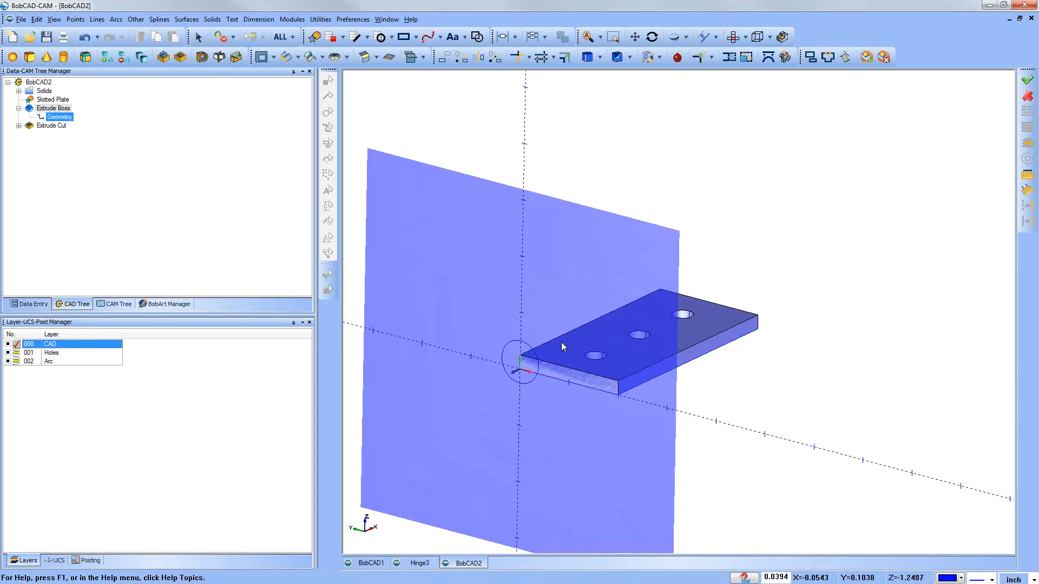
click(163, 58)
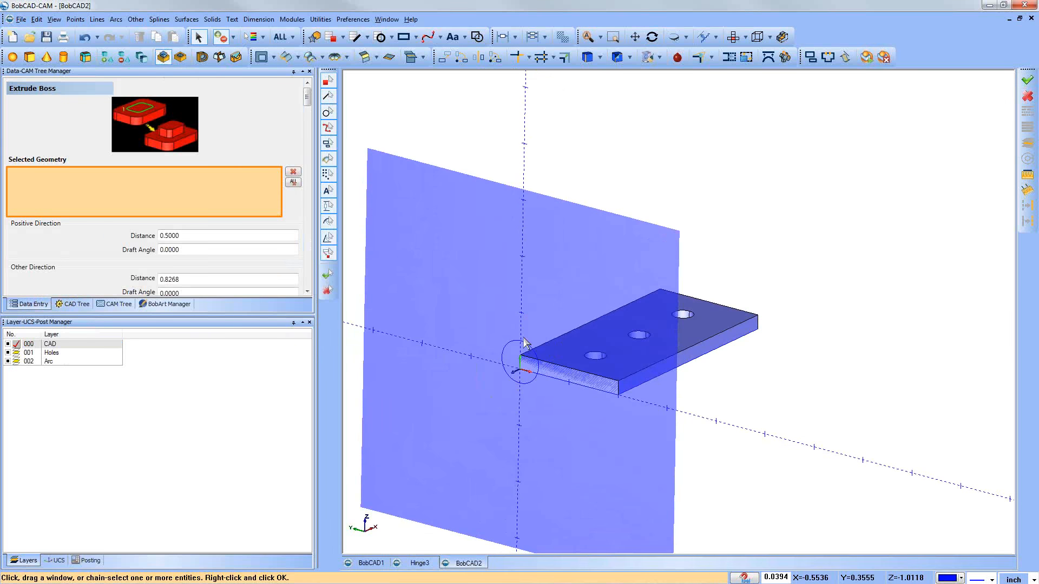
click(524, 348)
Step: Extrude the circle along its normal with a positive distance of 0 and an other-direction distance of 4.0, without draft, and close Extrude Boss
click(197, 238)
text(0)
key(Tab)
key(Tab)
text(4.0)
key(Tab)
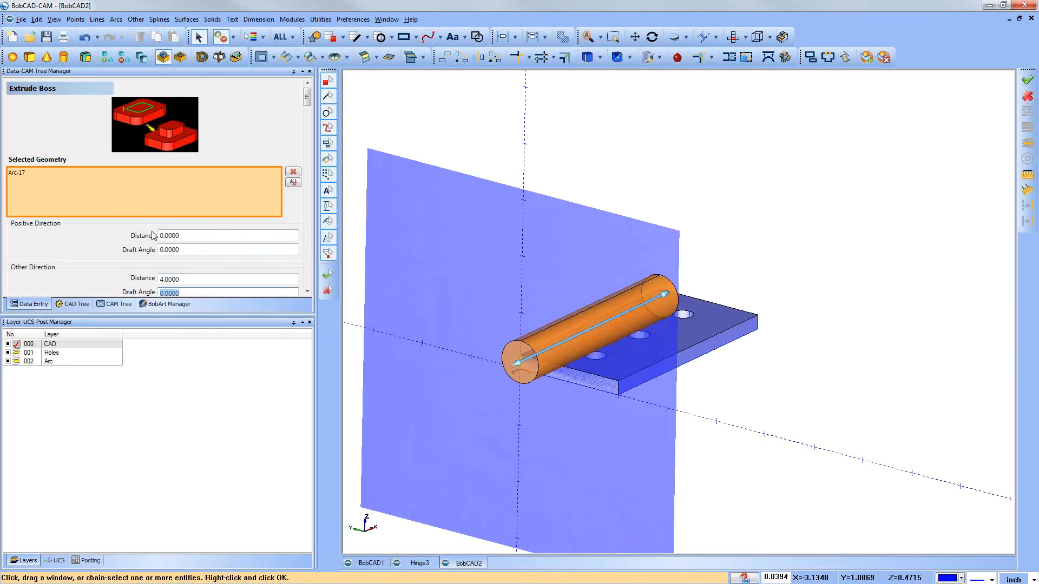
scroll(190, 267, down, 3)
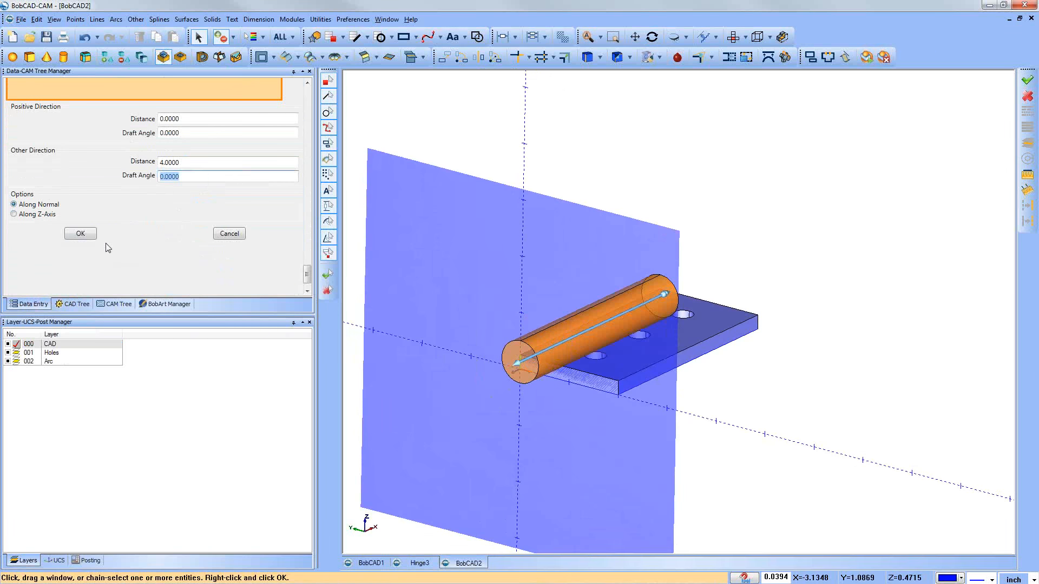
click(89, 233)
middle_drag(521, 427, 503, 415)
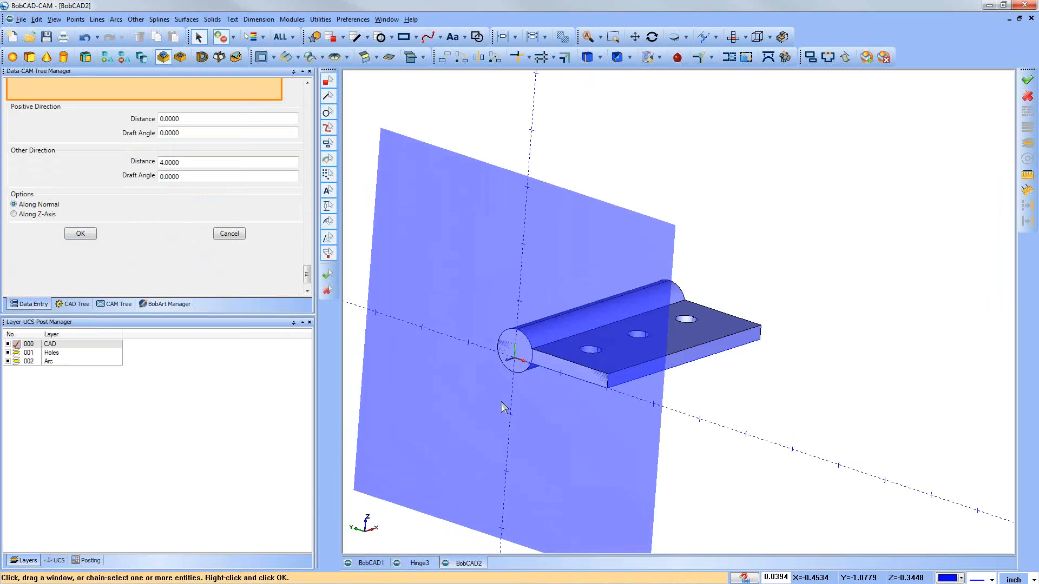
click(231, 233)
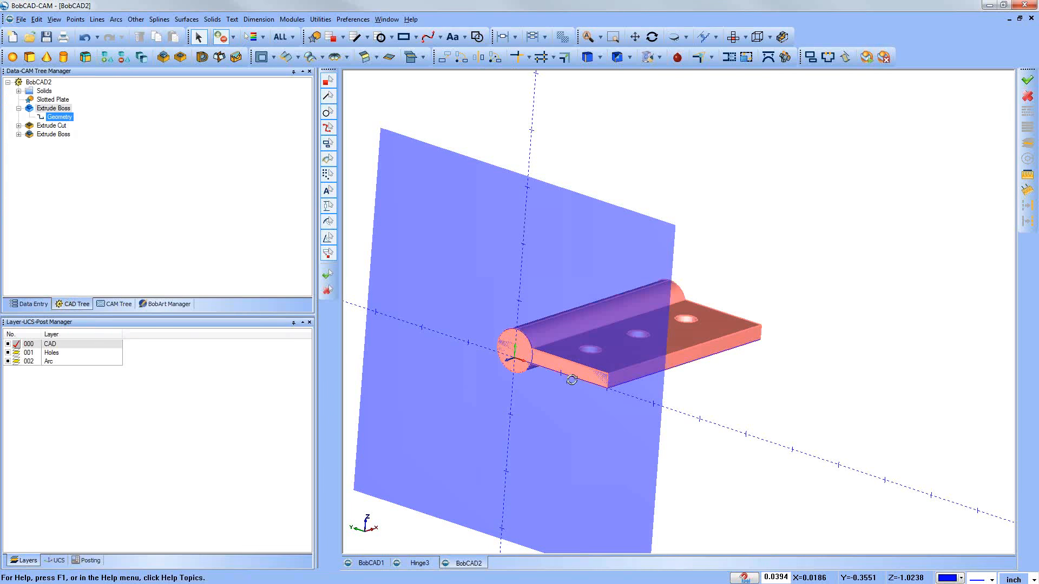
Step: Make the Top (X/Y) UCS active and check the joined cylinder and plate
middle_drag(568, 375, 524, 378)
click(56, 561)
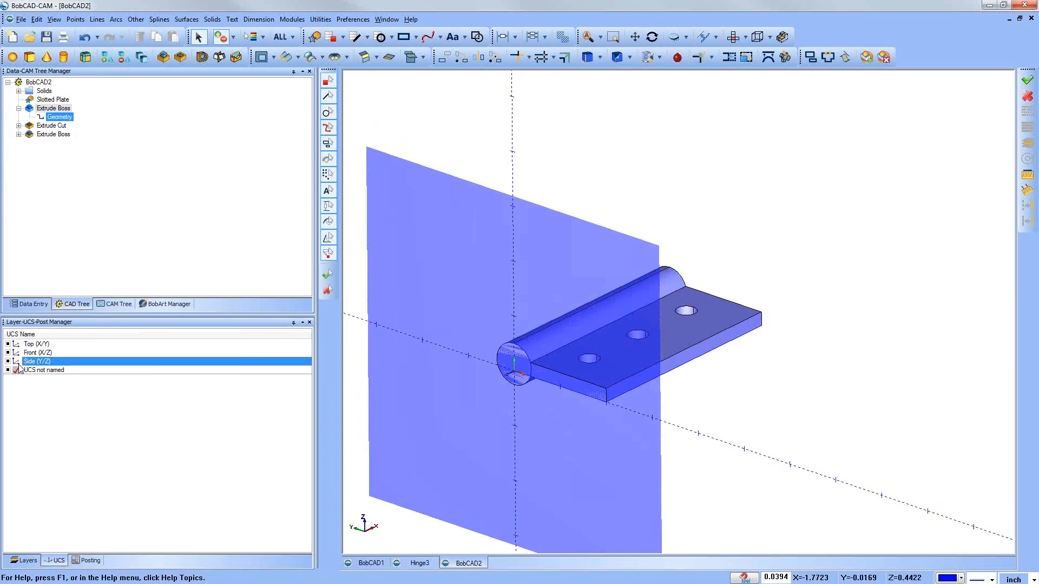
double_click(31, 345)
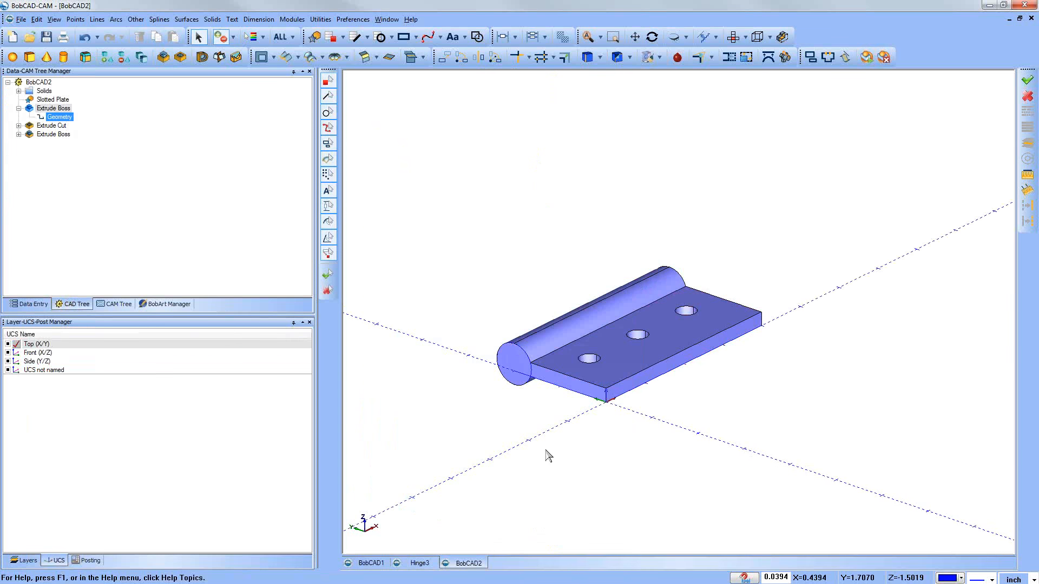
middle_drag(539, 438, 545, 429)
scroll(546, 429, up, 1)
middle_drag(789, 421, 795, 436)
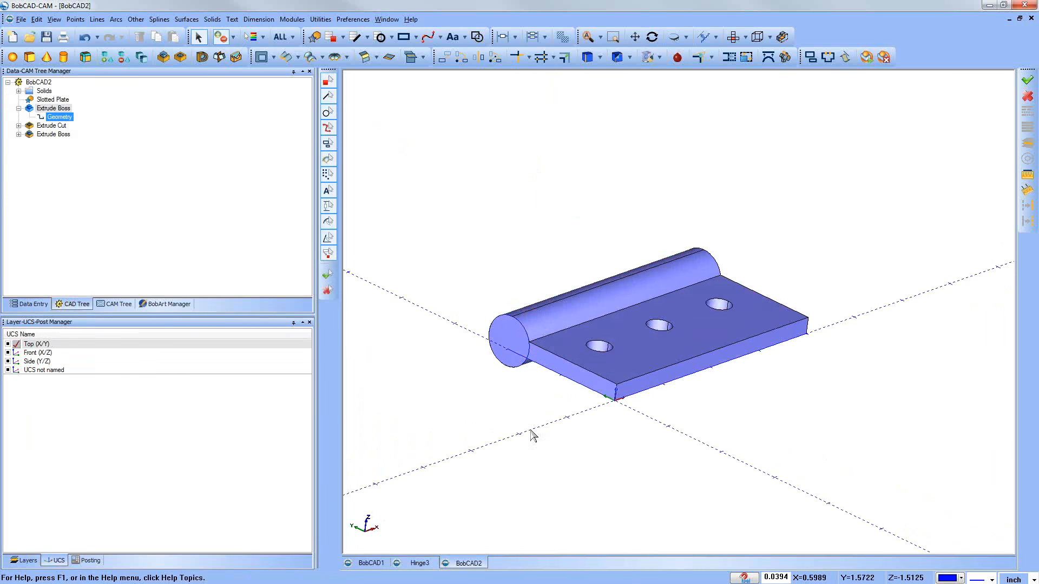
middle_drag(550, 452, 531, 431)
Step: Apply a constant solid fillet of radius 0.25 to the edge where the cylinder meets the plate's top face
click(213, 18)
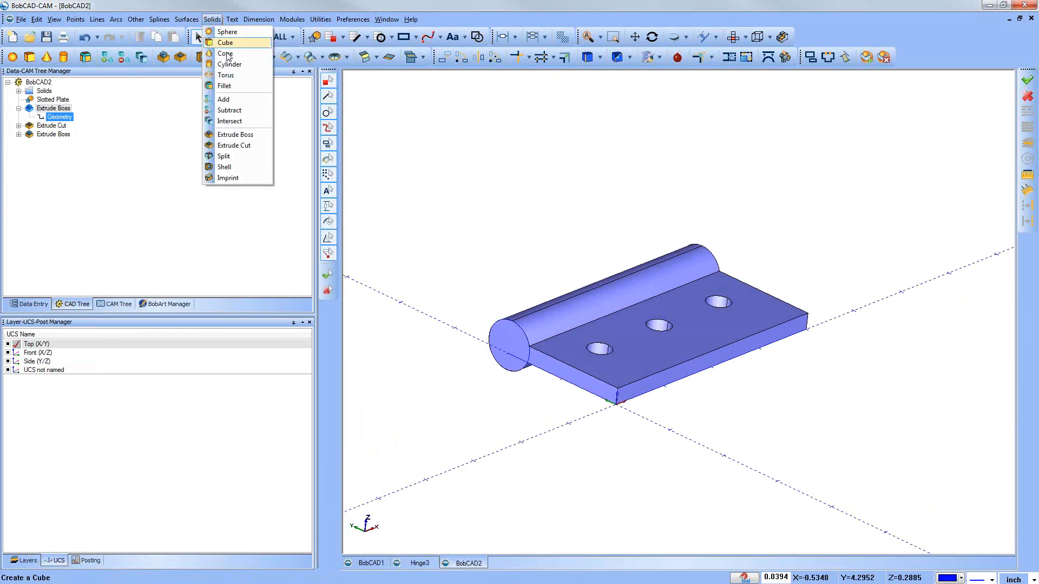
click(224, 85)
click(177, 176)
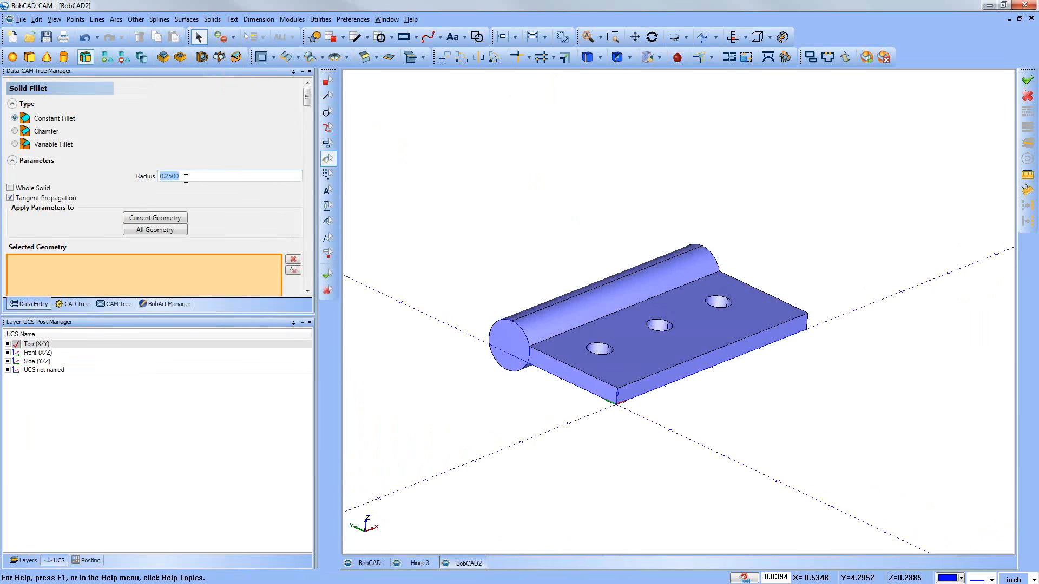
text(.25)
click(597, 320)
key(Return)
Step: Apply the same 0.25 constant fillet to the edge between the cylinder and the plate's underside
middle_drag(576, 363, 590, 297)
click(593, 292)
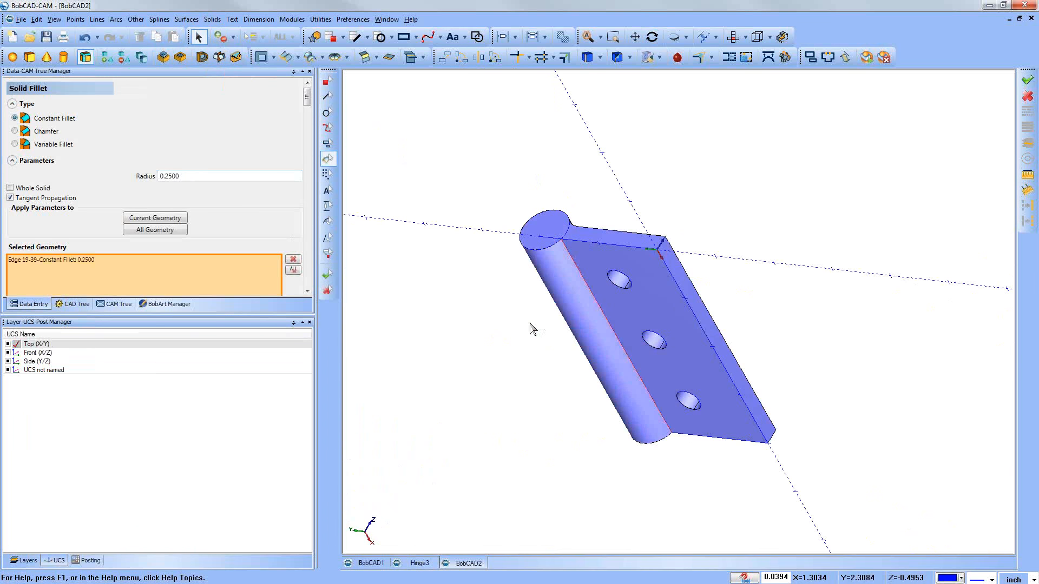
key(Return)
middle_drag(520, 325, 806, 326)
middle_drag(758, 360, 746, 387)
Step: Look at the finished hinge in the Hinge3 file, return to BobCAD2 and close Solid Fillet
click(420, 564)
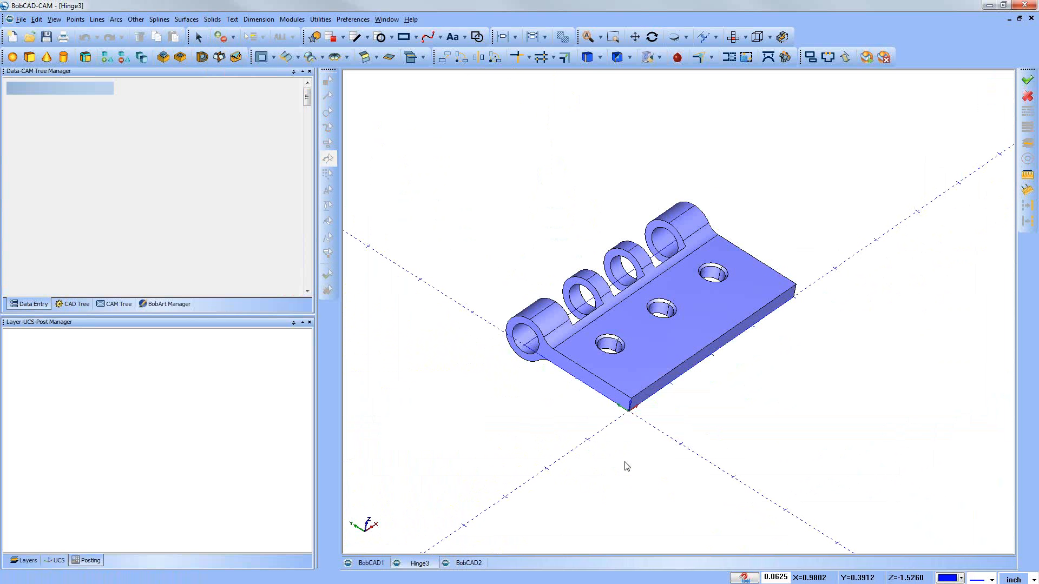
click(481, 564)
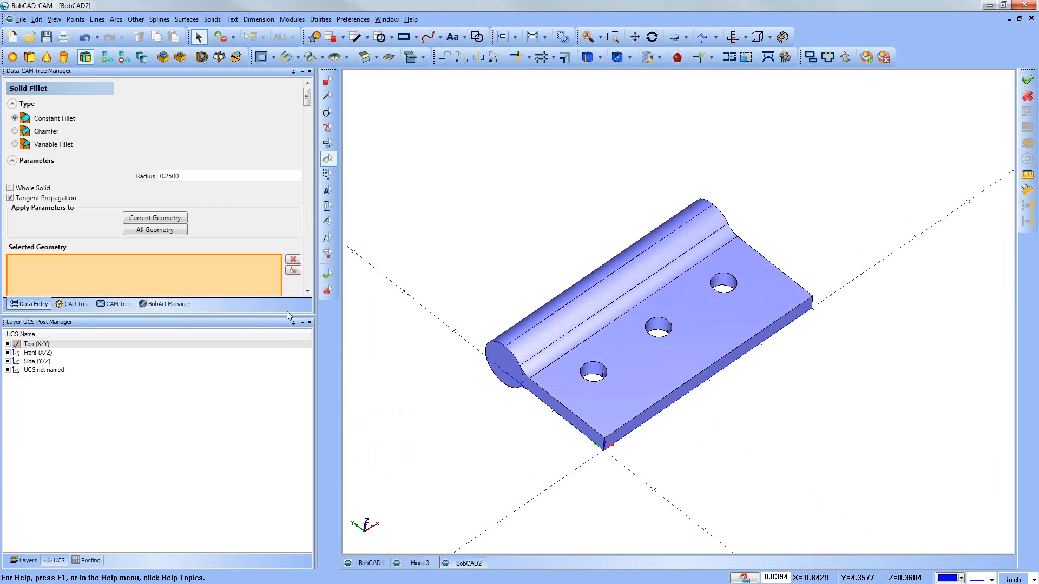
drag(285, 316, 296, 384)
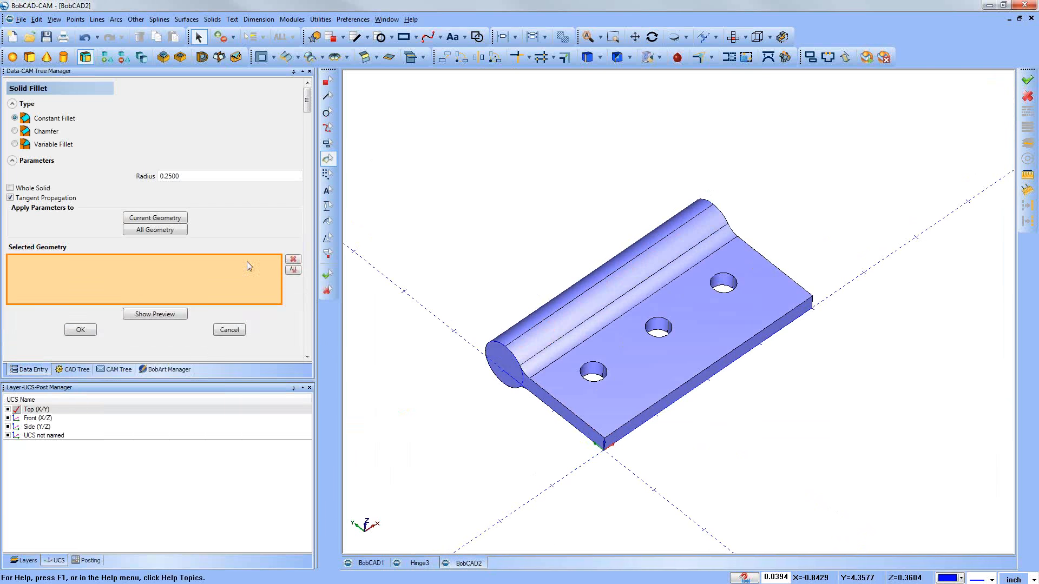
click(229, 331)
drag(196, 380, 199, 285)
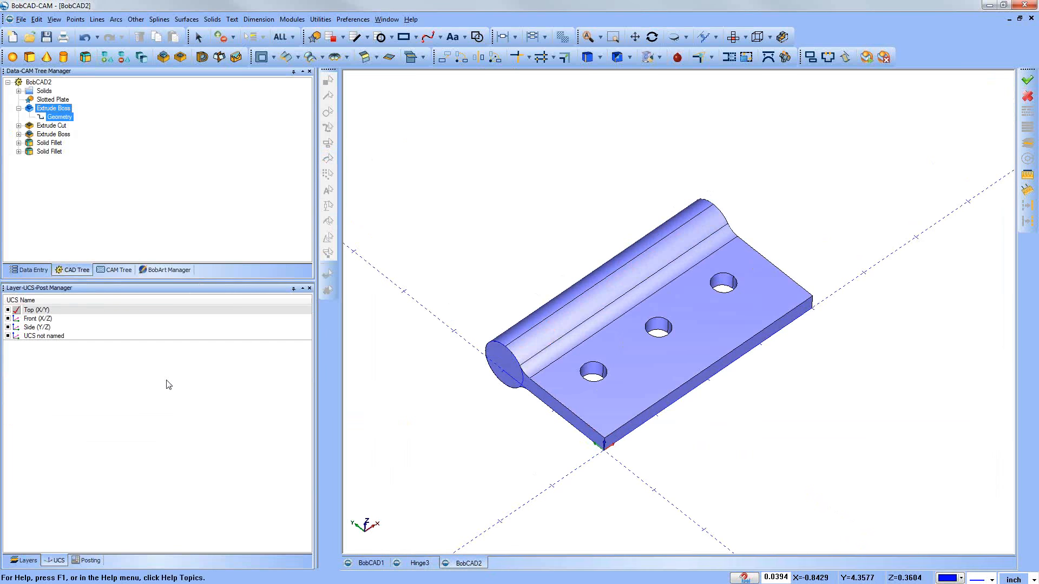
Step: Add a new layer named Cutout and make it the active layer
click(27, 561)
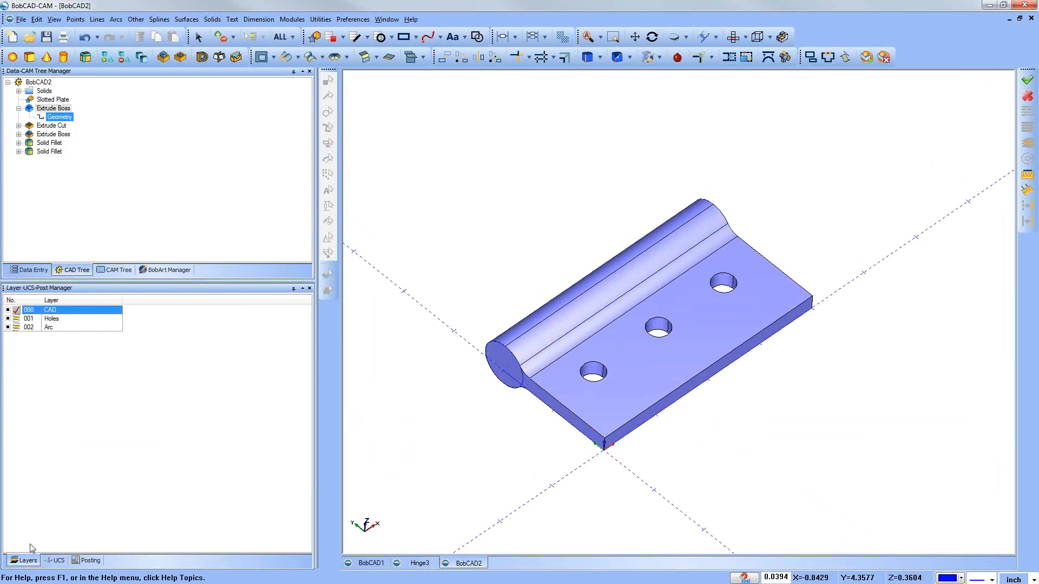
right_click(66, 375)
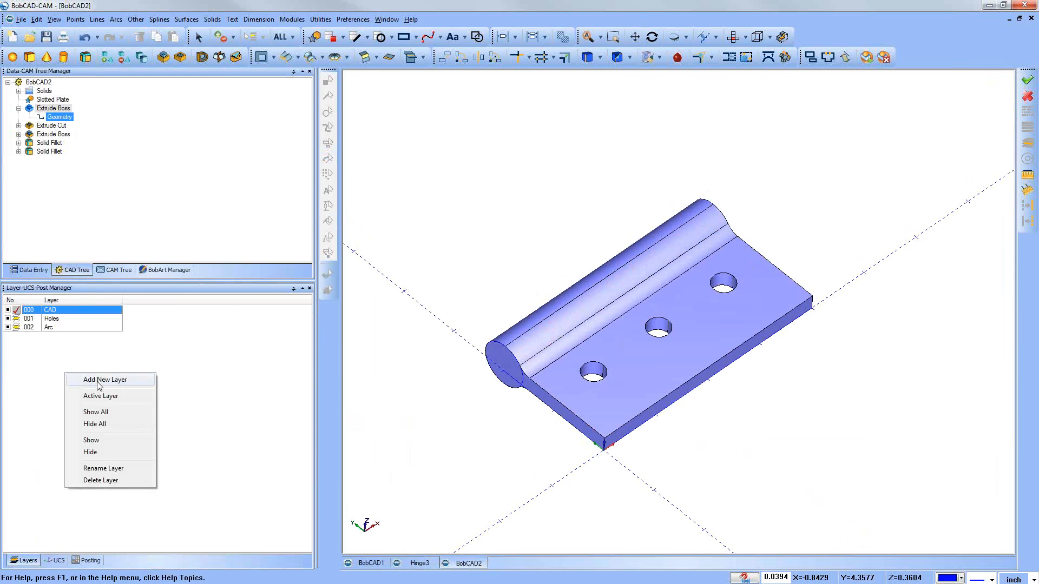
click(99, 384)
text(Cutout)
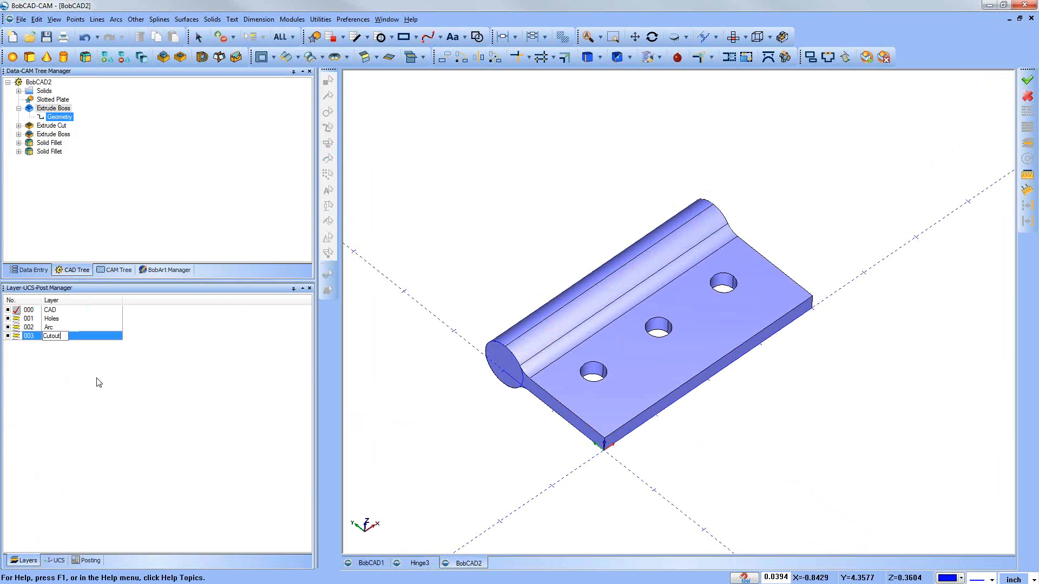
key(Return)
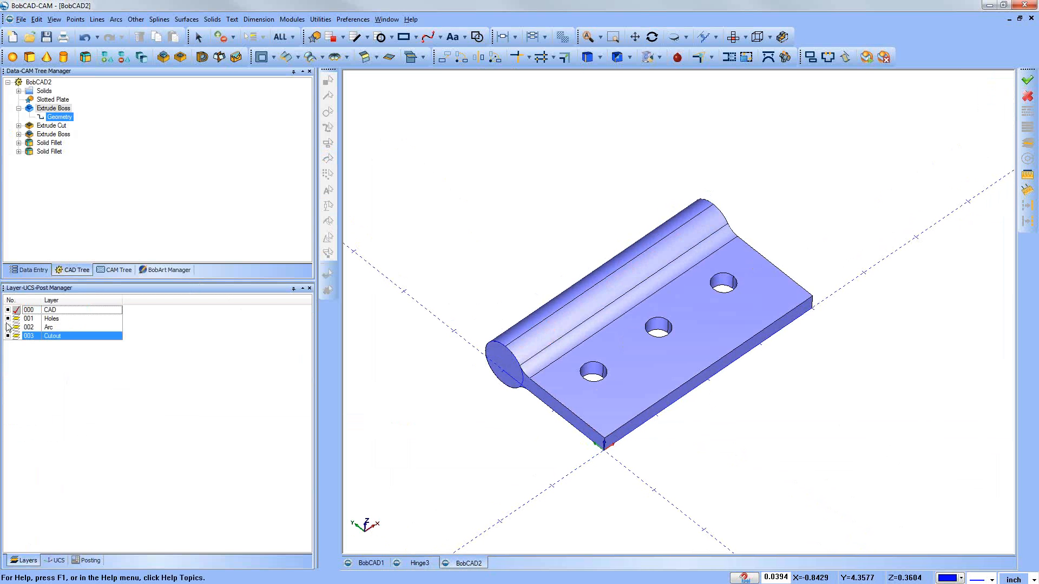
click(17, 336)
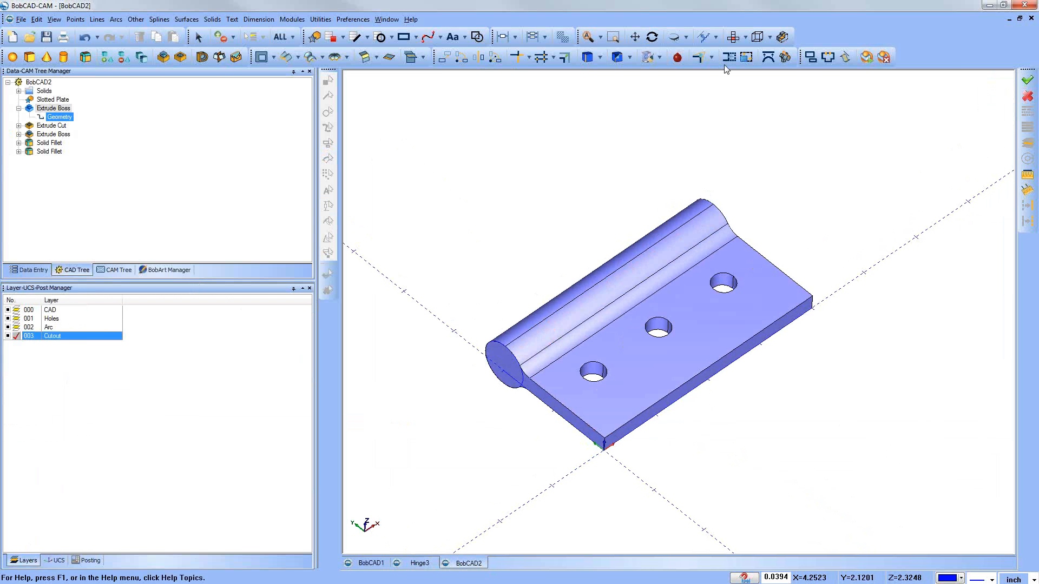
Step: In the top view, start a sharp-cornered rectangle with a length of 0.75 and a width of 1.0
click(733, 36)
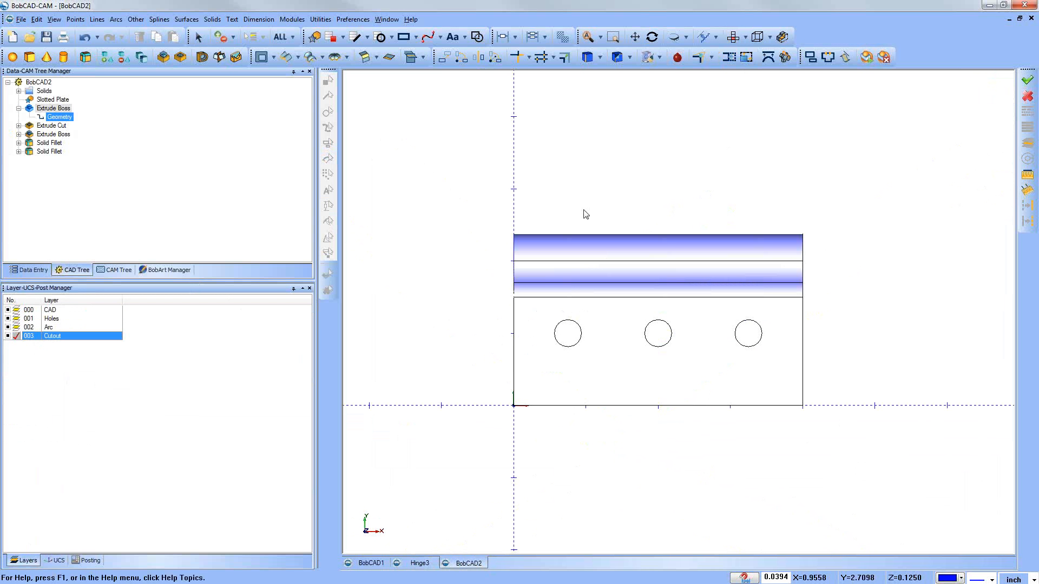
click(137, 20)
click(155, 32)
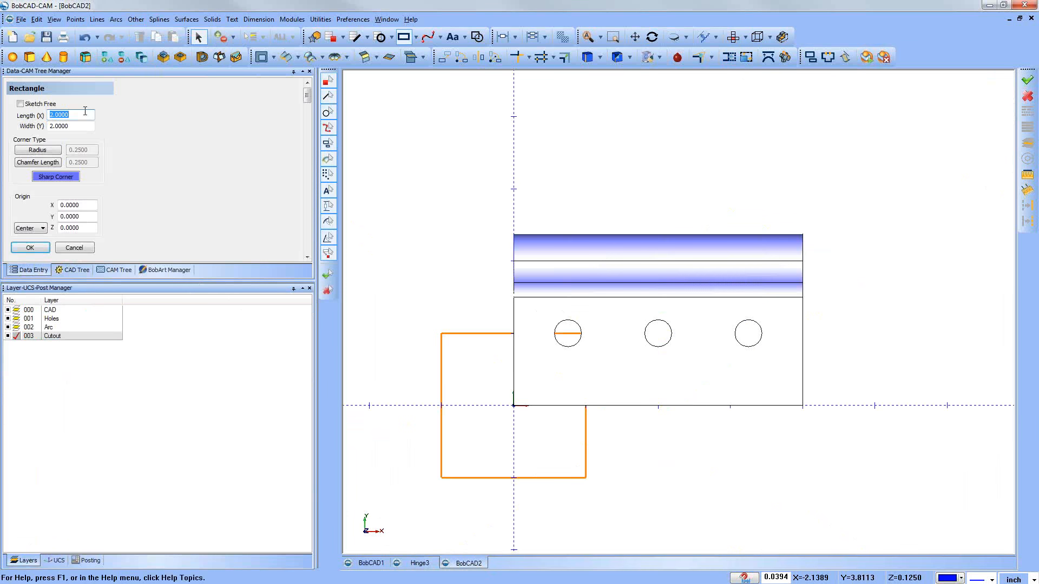
text(0.75)
key(Tab)
text(1)
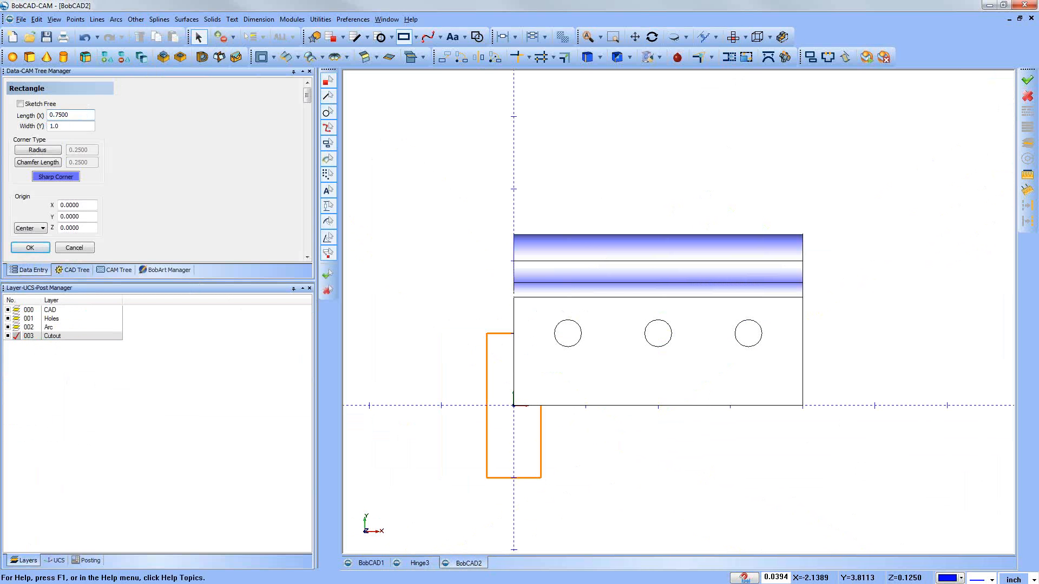
text(.0)
key(Tab)
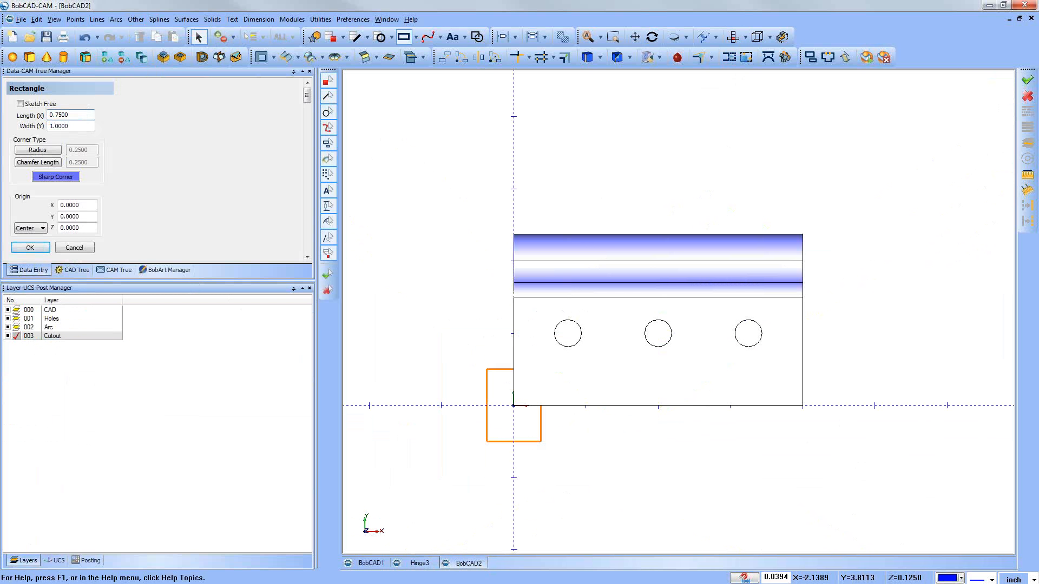
Step: Create the cutout rectangle with its centre at X 1.0, Y 2.25, Z 0
key(Tab)
key(Tab)
text(1)
key(Tab)
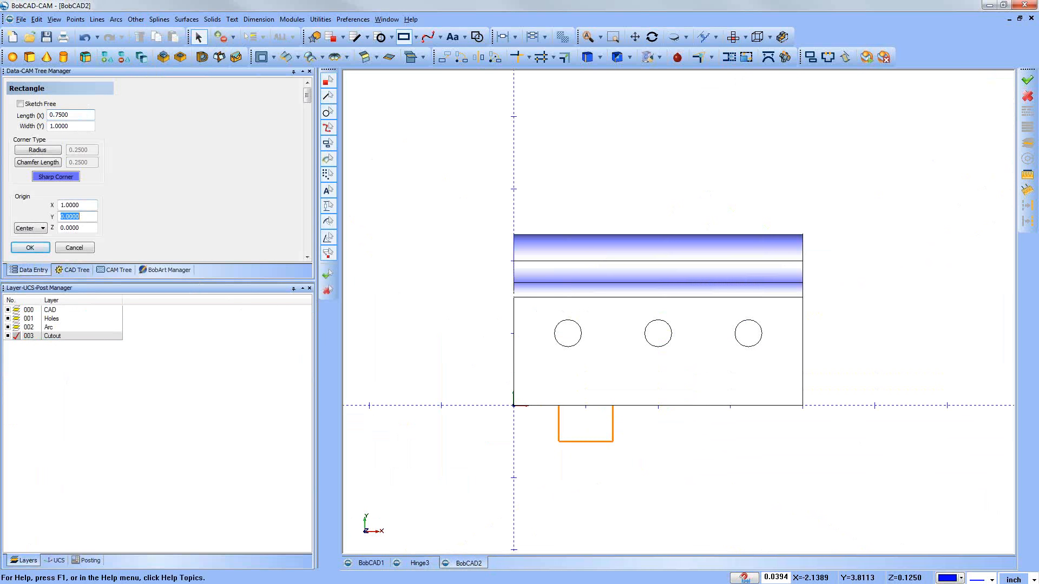
text(2.25)
key(Tab)
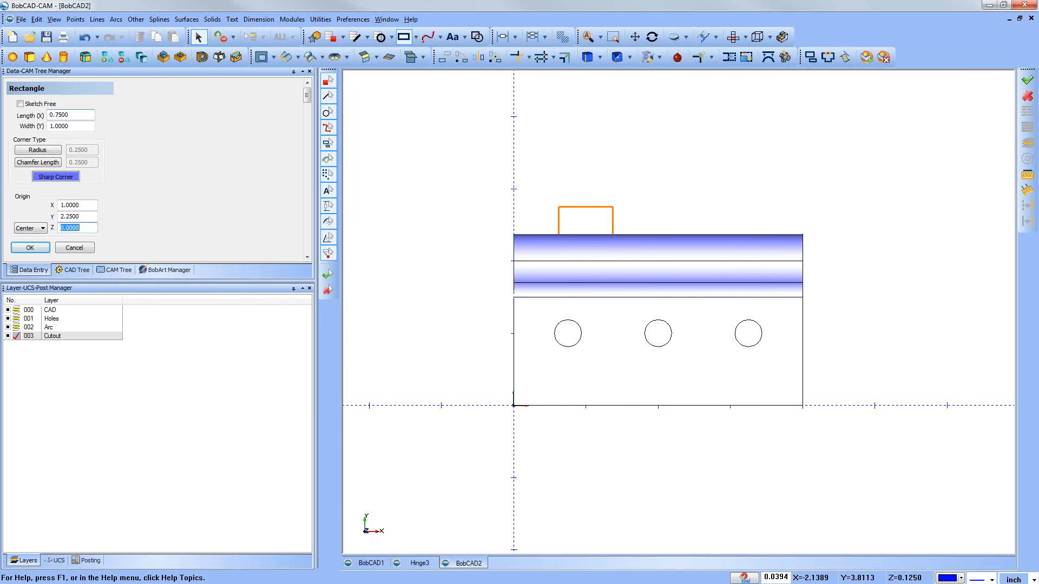
click(32, 248)
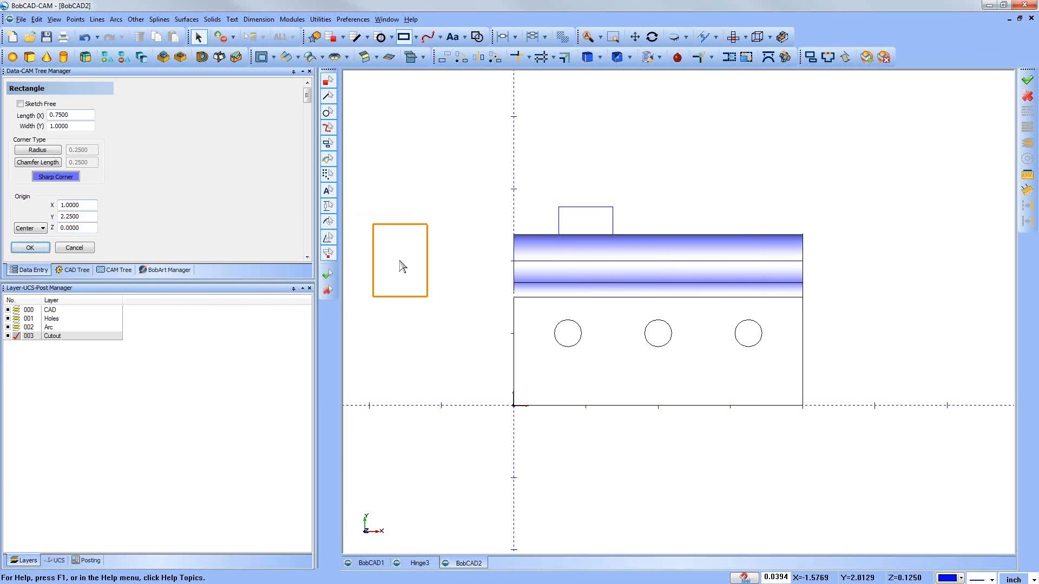
Step: Create a second rectangle of the same size centred at X 2.0, Y 2.25
click(71, 205)
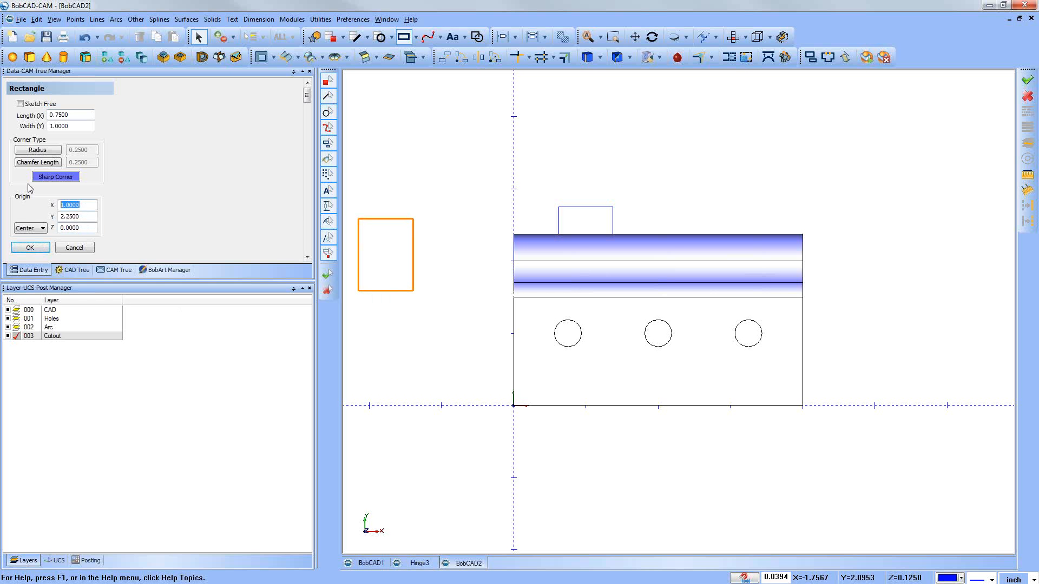
text(2)
key(Tab)
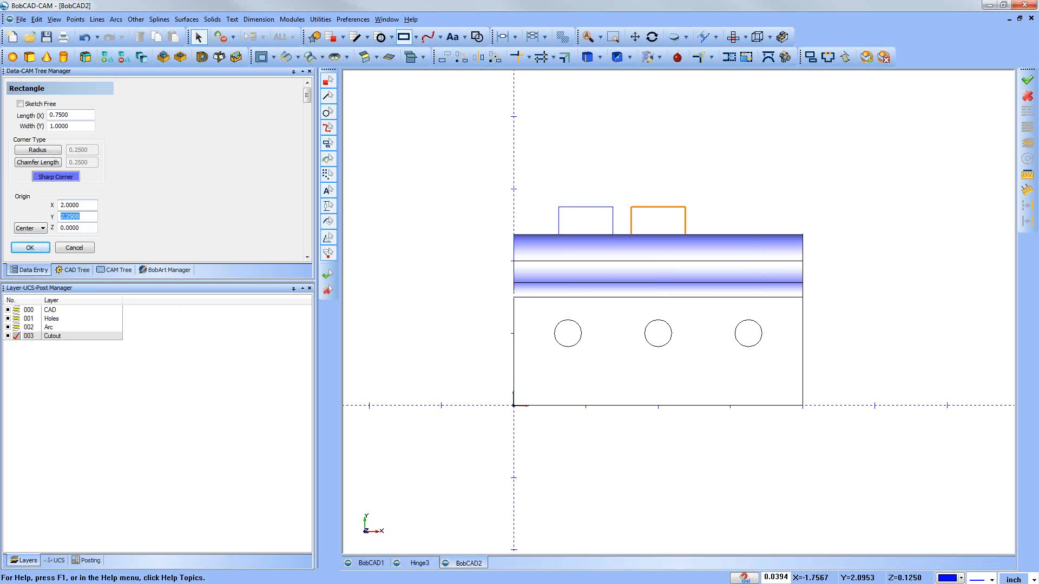
click(42, 248)
Step: Create a third identical rectangle centred at X 3.0, Y 2.25, and close the Rectangle command
click(81, 206)
text(3.0)
key(Tab)
click(42, 249)
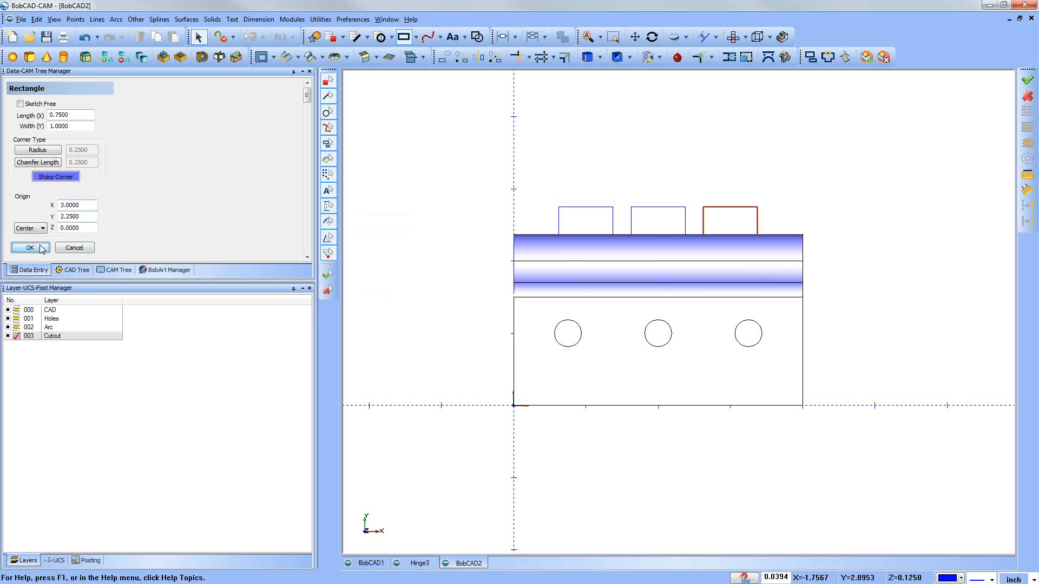
click(82, 252)
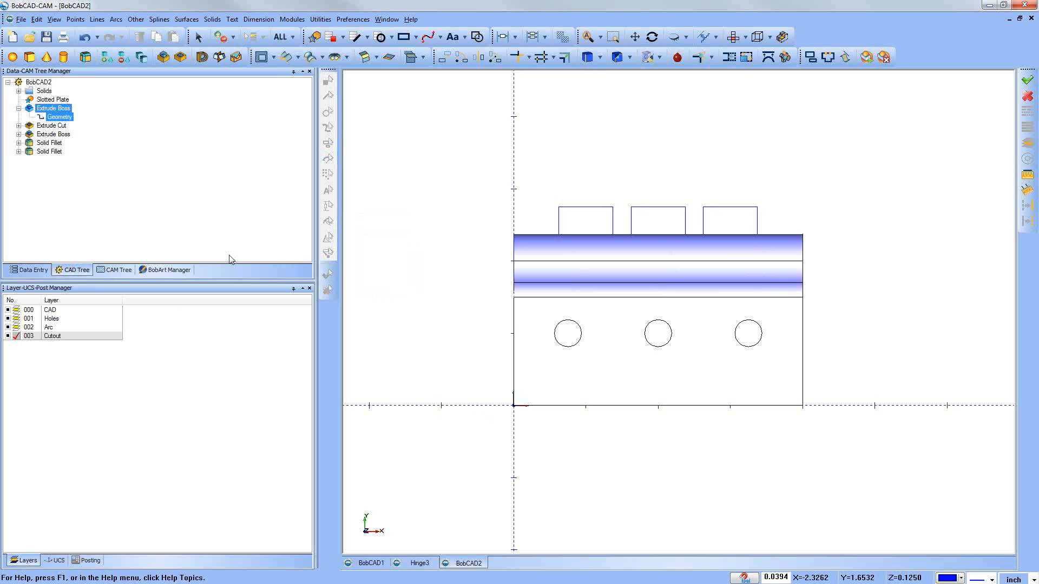
Step: Examine the three cutout rectangles in wireframe, and from an angled view against the shaded hinge barrel
click(384, 208)
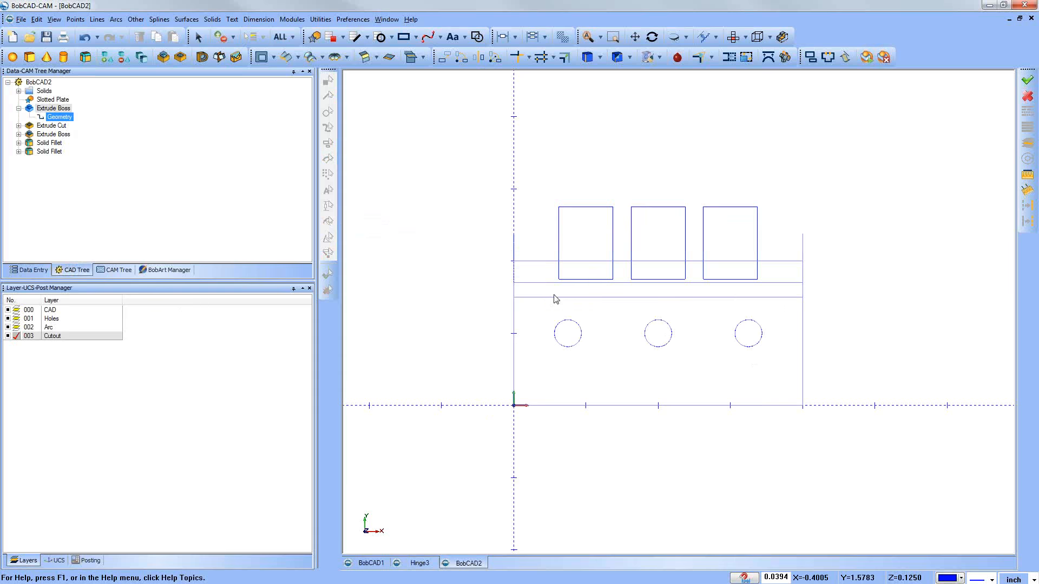
mouse_move(694, 483)
mouse_down()
mouse_move(763, 427)
mouse_move(547, 380)
mouse_move(596, 365)
mouse_move(565, 360)
mouse_move(585, 356)
mouse_move(541, 405)
mouse_up()
drag(698, 417, 644, 421)
key(Escape)
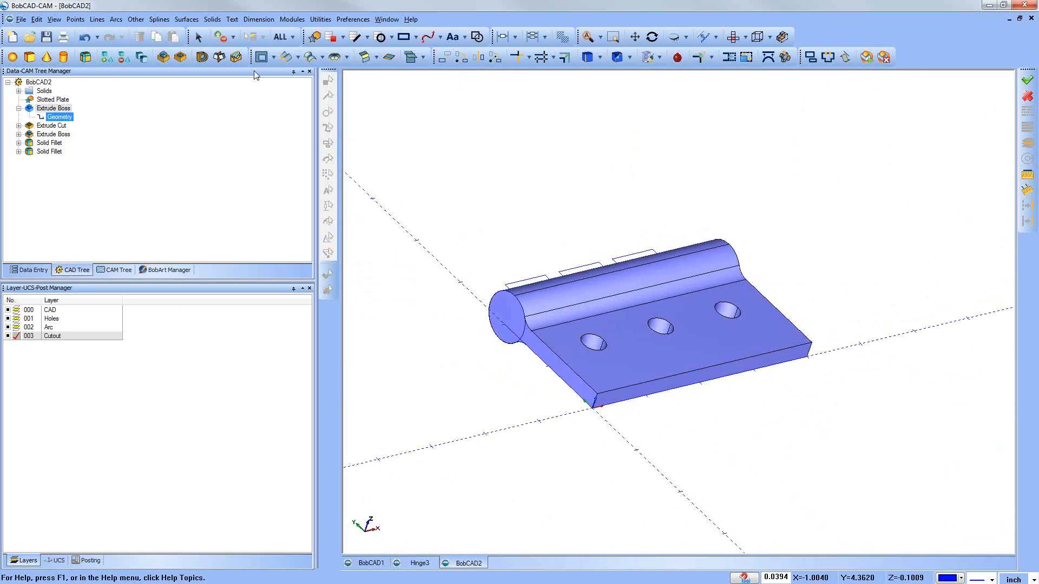
click(181, 57)
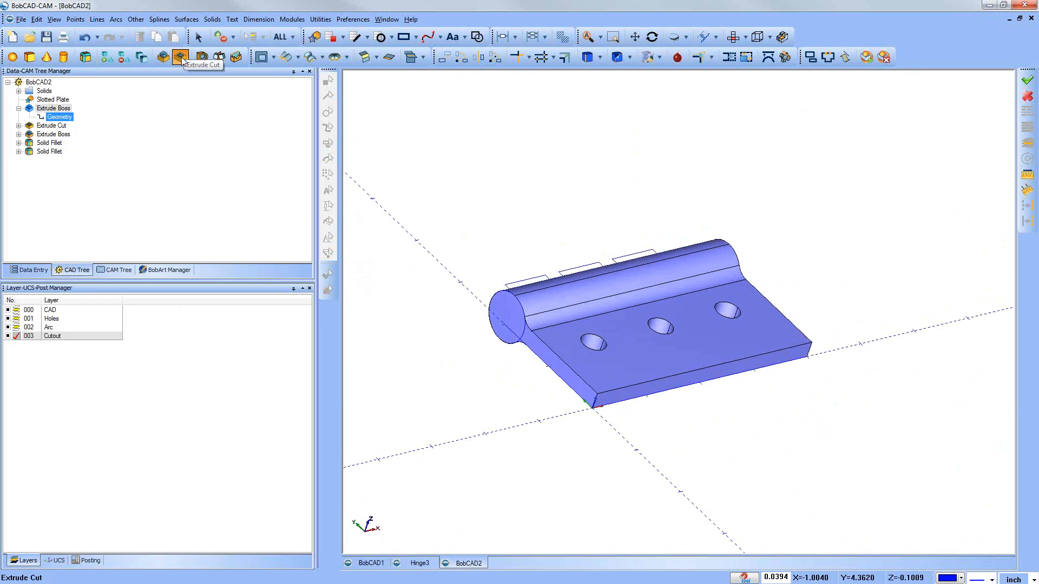
scroll(149, 258, down, 5)
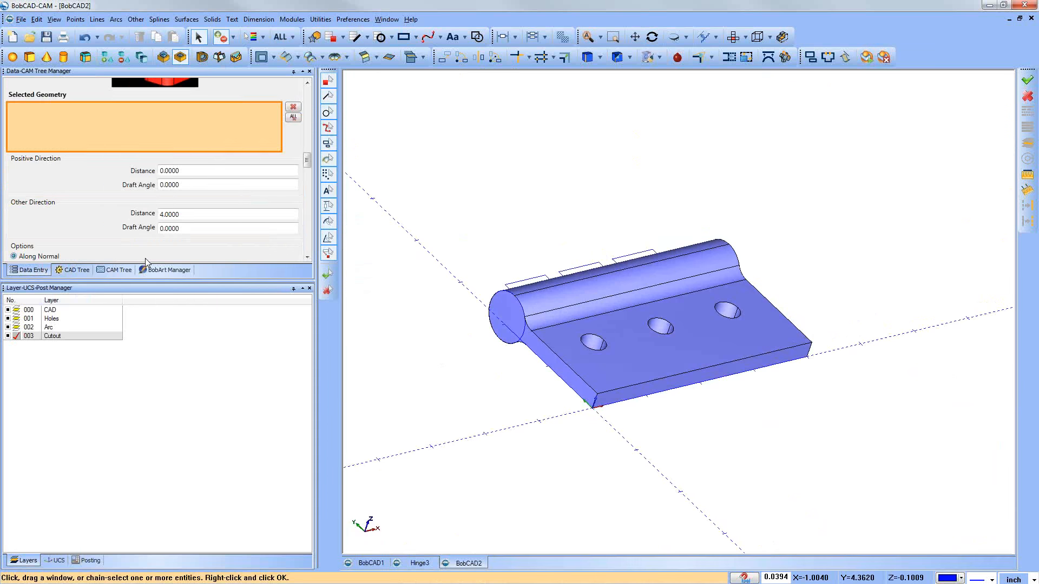
click(229, 221)
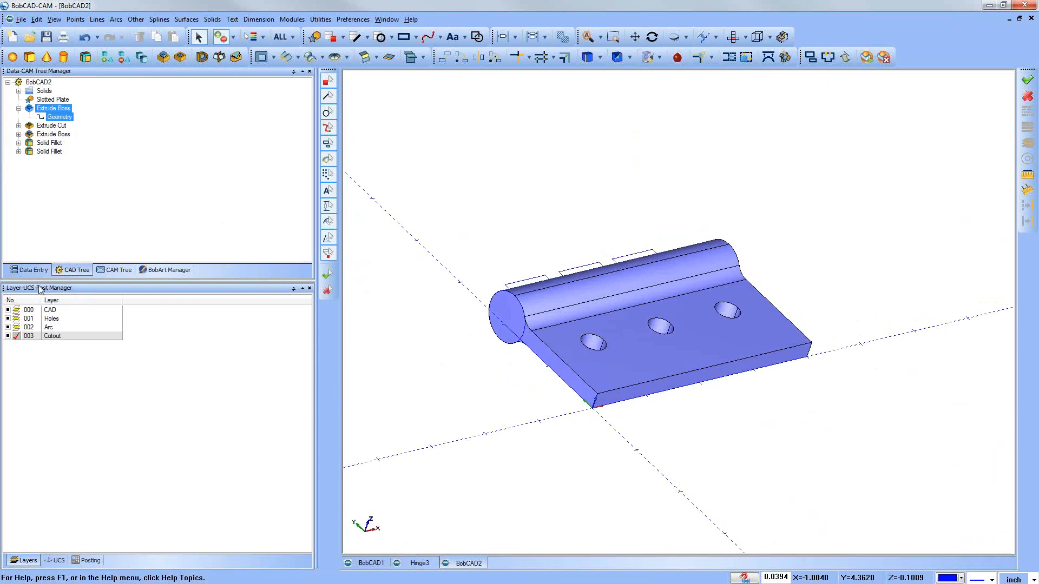
Step: Make the CAD layer active and enlarge the CAD tree area above the layer list
click(17, 311)
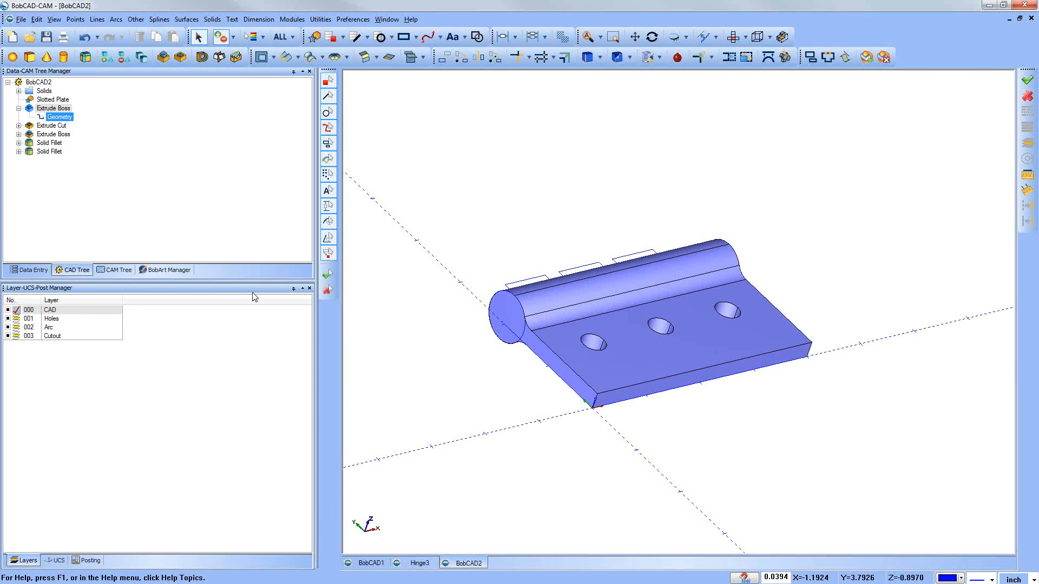
drag(236, 283, 251, 335)
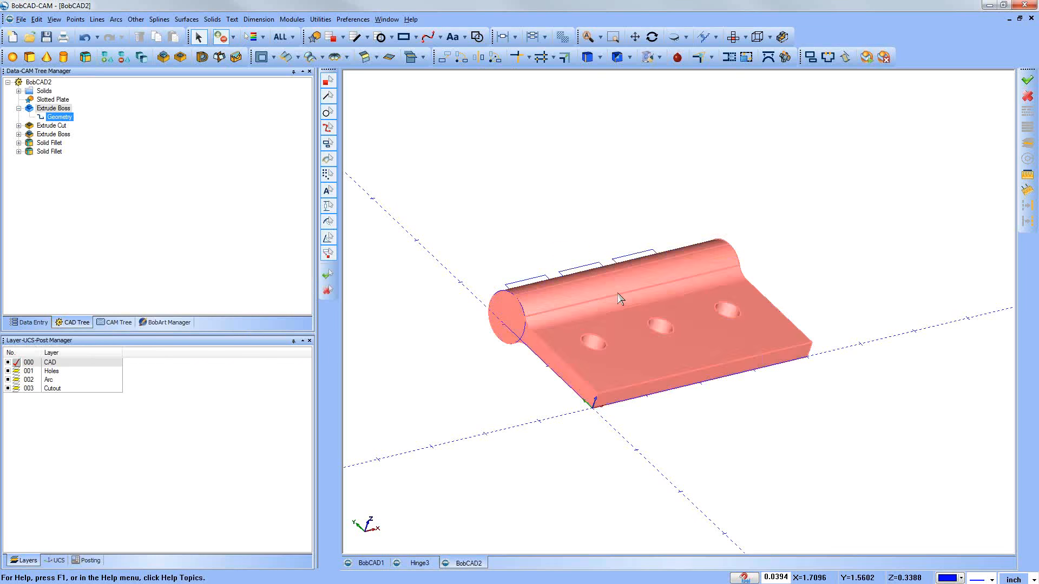
mouse_move(533, 201)
middle_down()
mouse_move(536, 211)
mouse_move(528, 206)
middle_up()
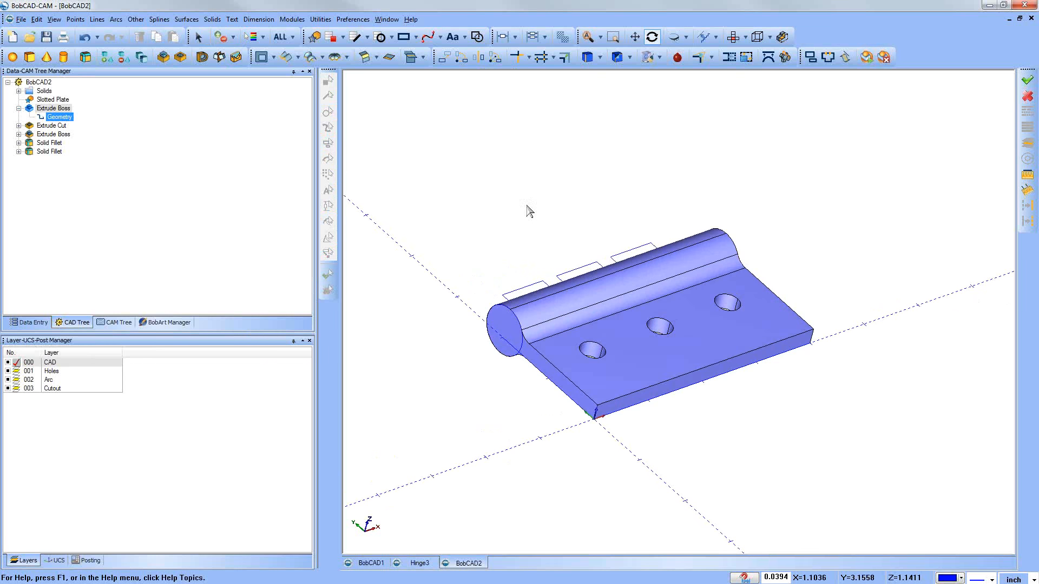
Step: Start an Extrude Cut using the three cutout rectangles along the barrel as its geometry
click(181, 57)
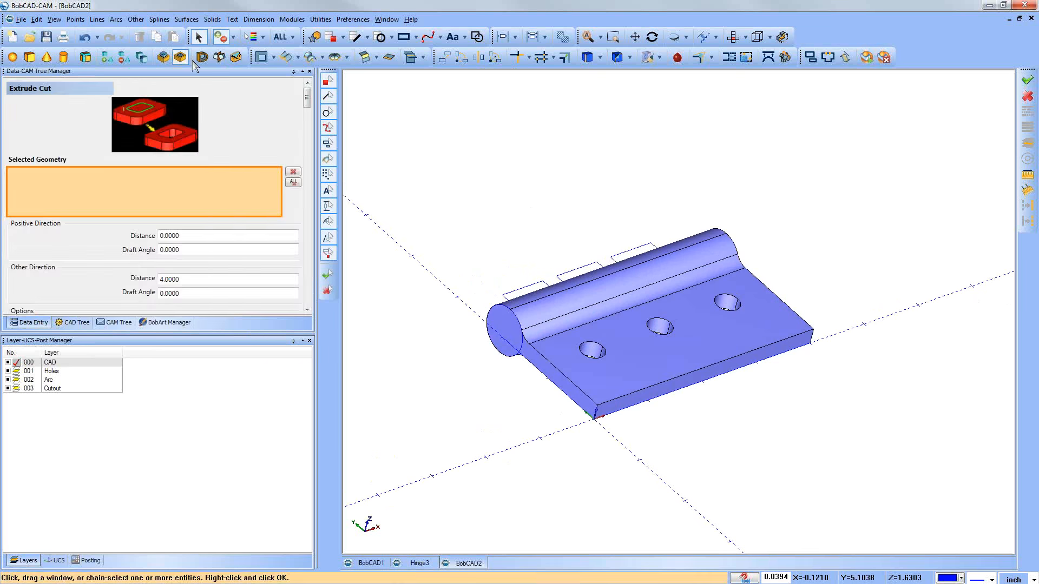
click(525, 293)
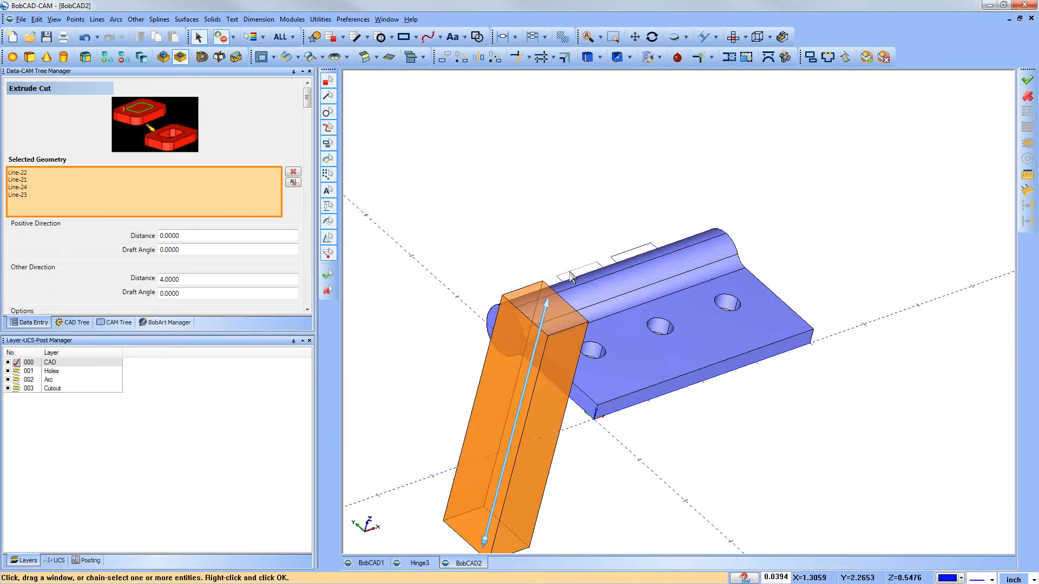
click(568, 273)
click(616, 261)
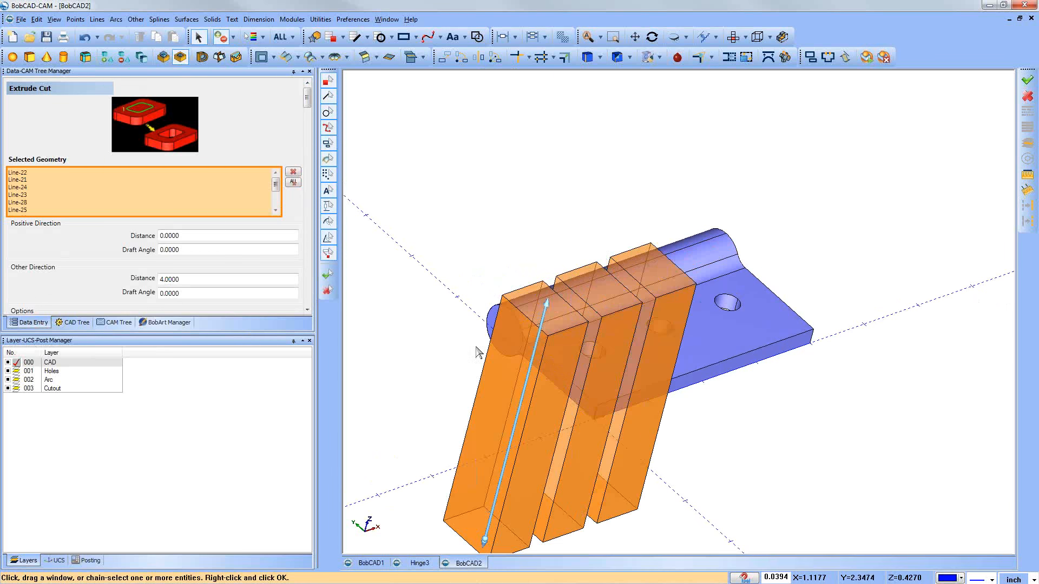
middle_drag(471, 353, 512, 324)
scroll(500, 349, down, 2)
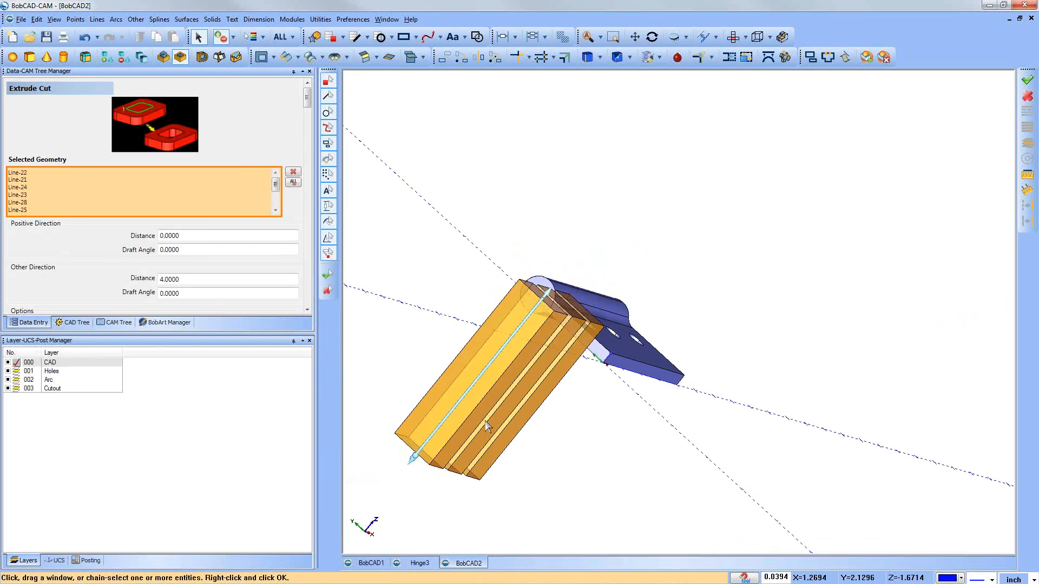
Step: Set the cut distance to 1 in both the other direction and the positive direction
drag(196, 279, 150, 275)
text(1)
key(Return)
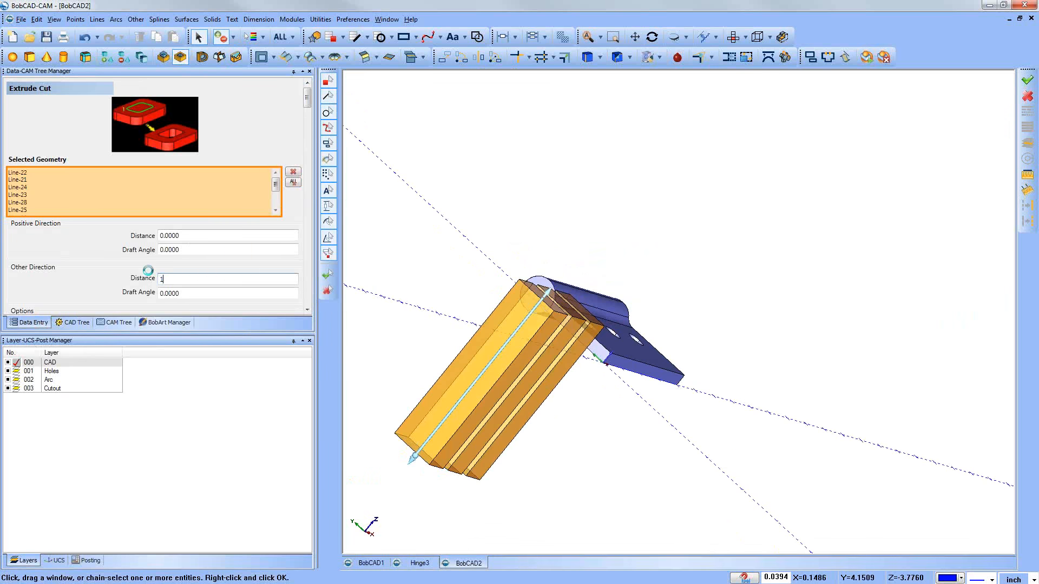
text(1)
key(Return)
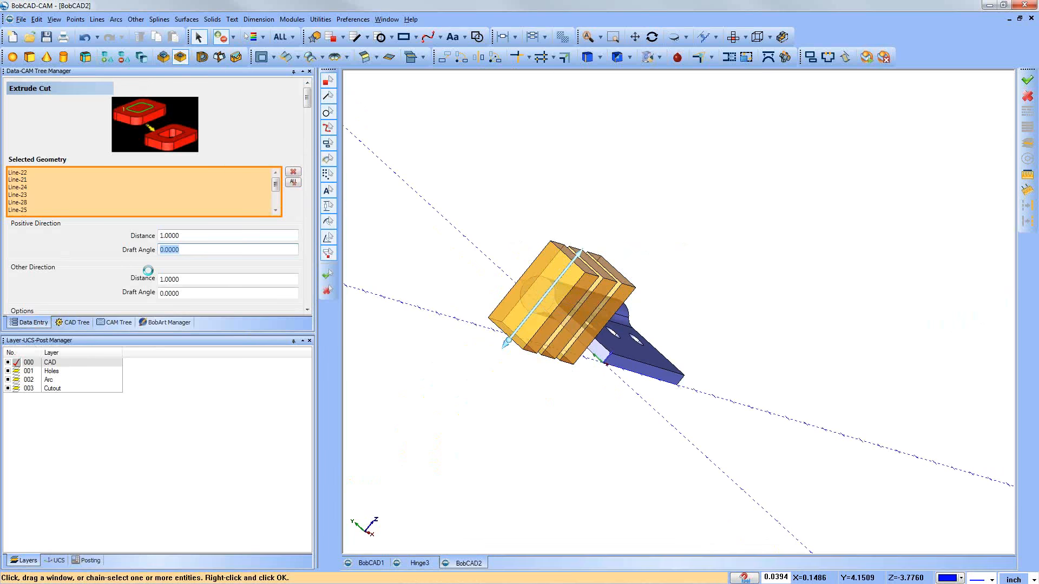
Step: Set the positive direction distance to 1.25, cut the three notches through the barrel along the normal, and close Extrude Cut
click(186, 236)
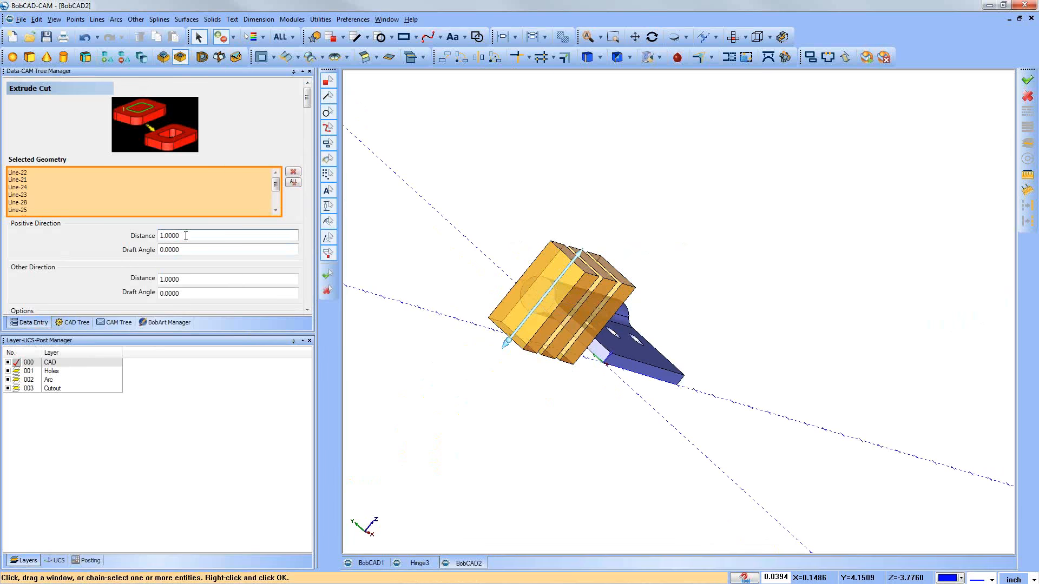
text(+25)
key(BackSpace)
key(BackSpace)
text(.25)
key(Return)
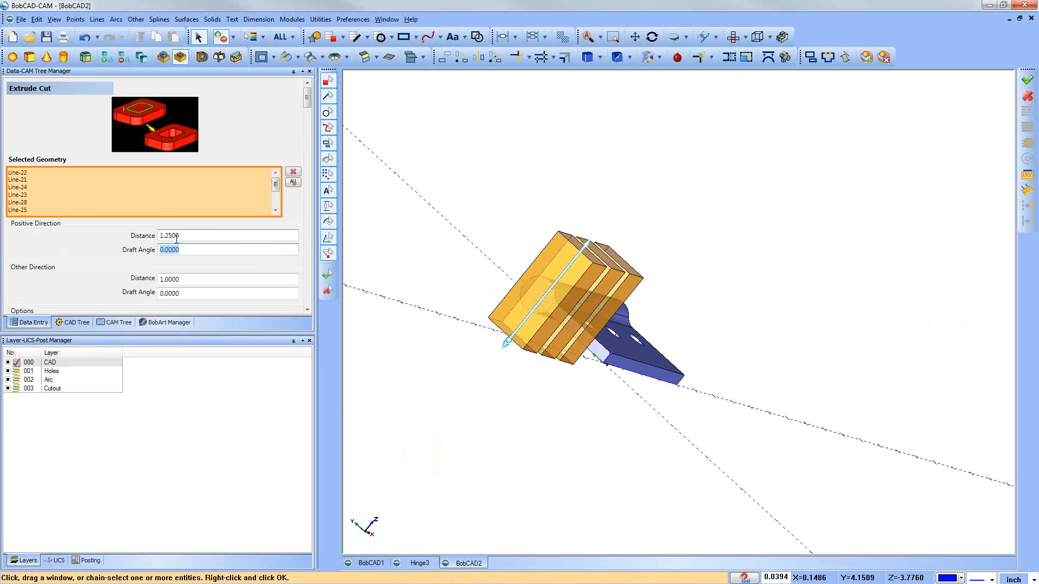
click(185, 236)
middle_drag(475, 301, 464, 329)
scroll(265, 233, down, 3)
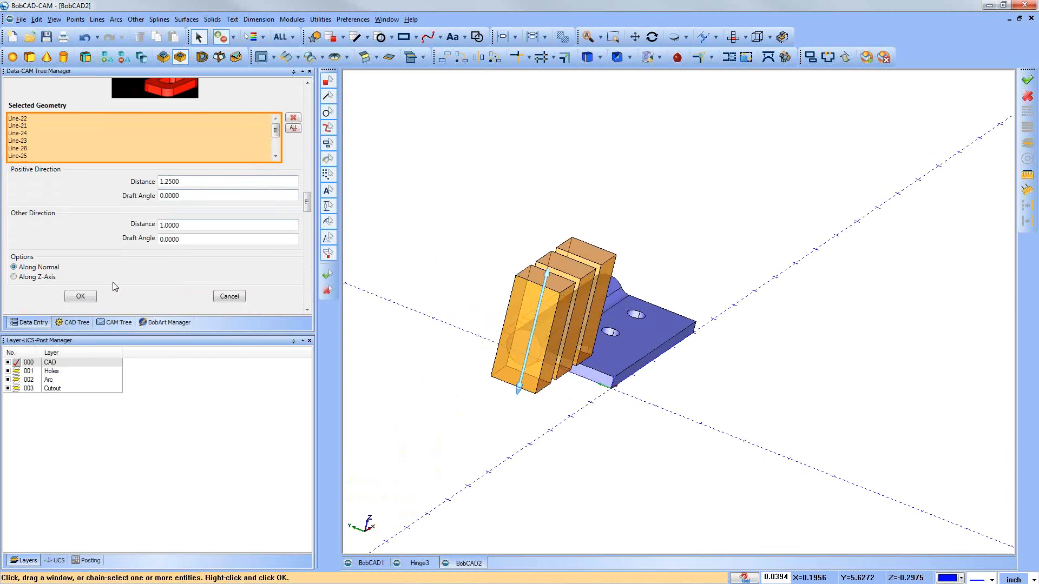
click(79, 296)
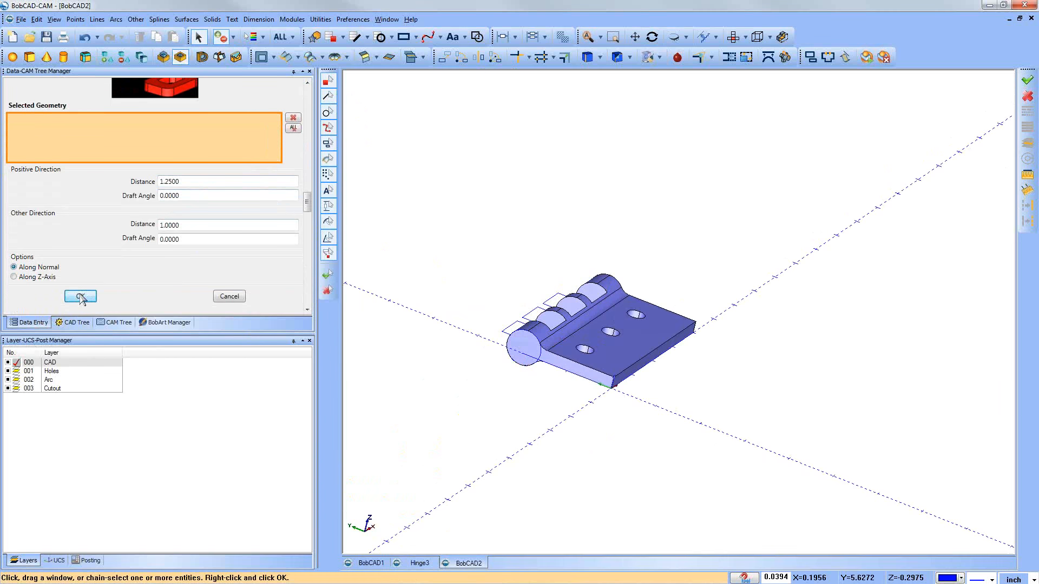
middle_drag(641, 385, 588, 387)
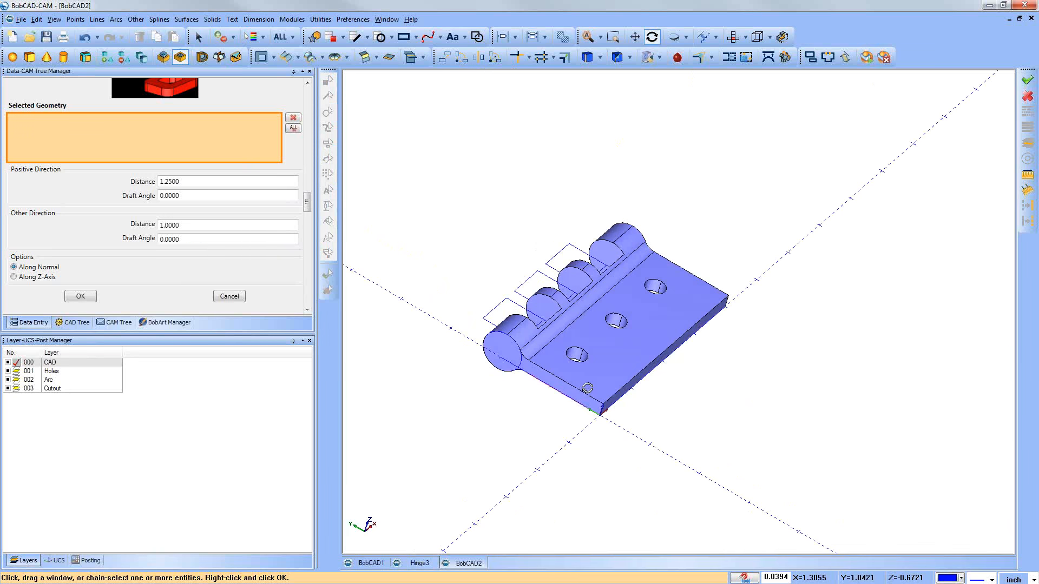
click(229, 296)
Step: Examine the new Extrude Cut's geometry in the feature tree and the notched barrel from several angles
click(115, 321)
click(78, 323)
click(23, 163)
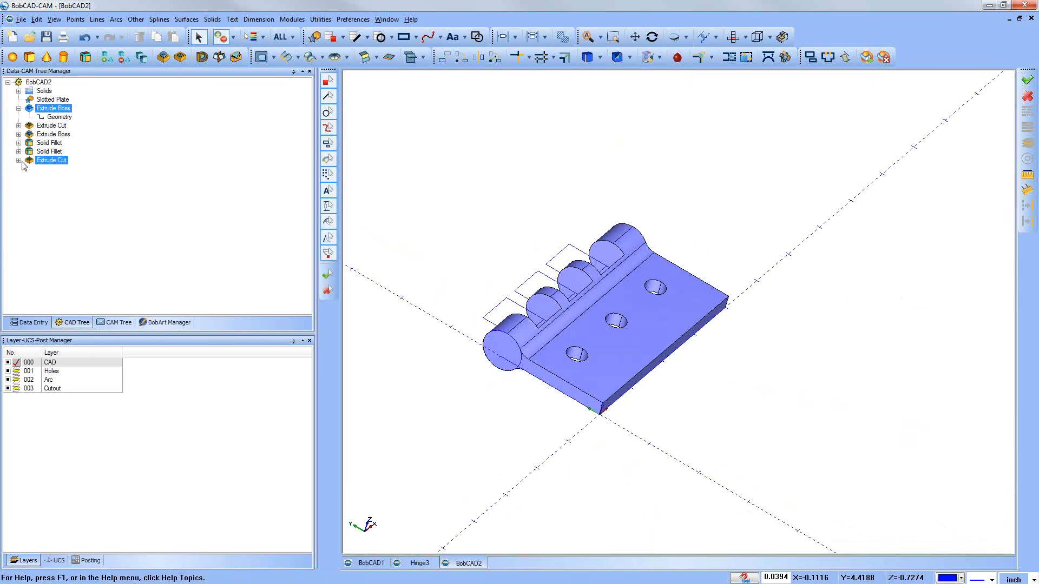
click(19, 161)
click(621, 331)
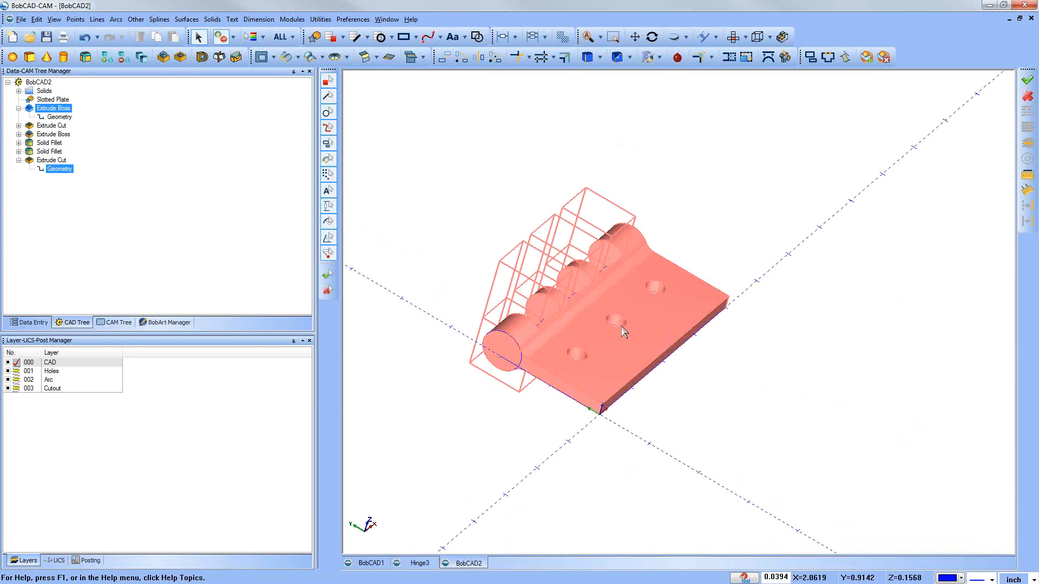
click(595, 450)
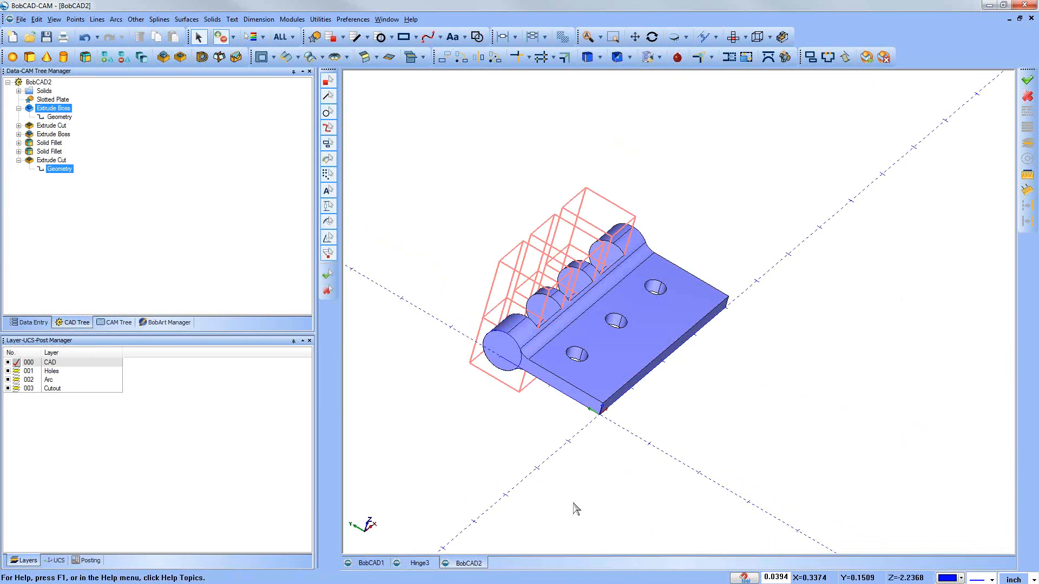
click(405, 240)
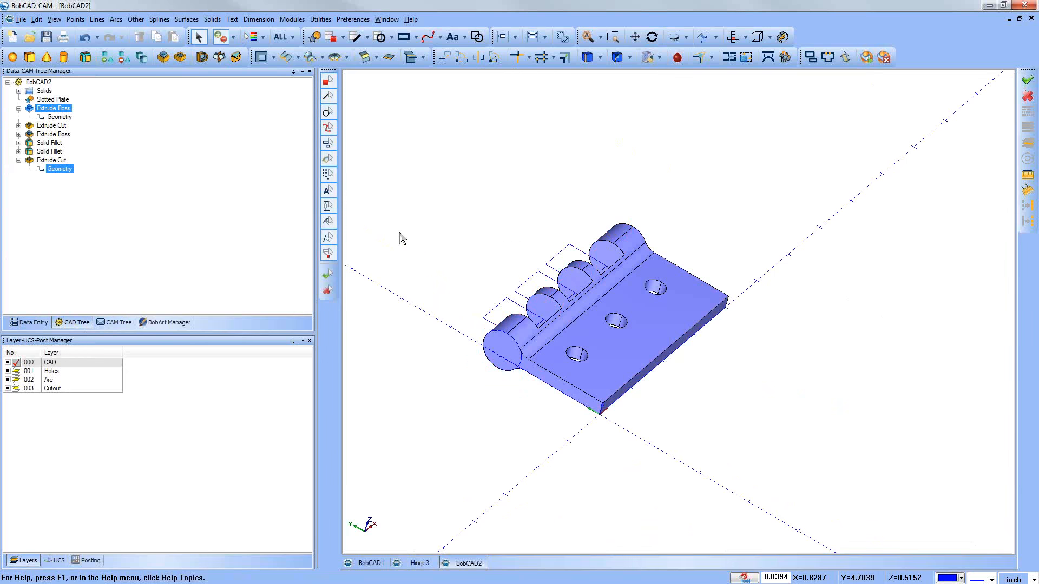
middle_drag(648, 377, 515, 327)
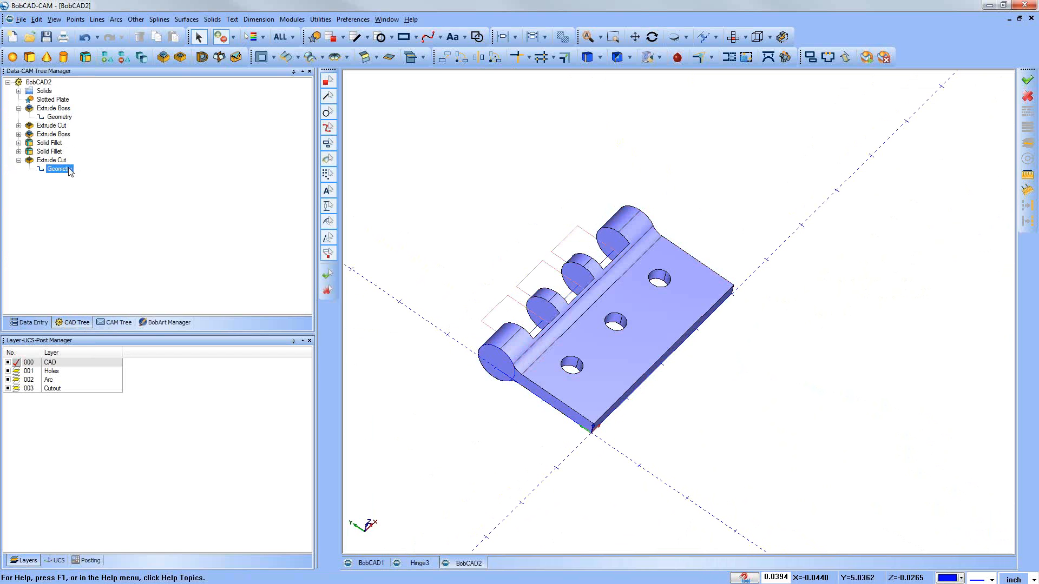
click(462, 404)
middle_drag(577, 540, 411, 357)
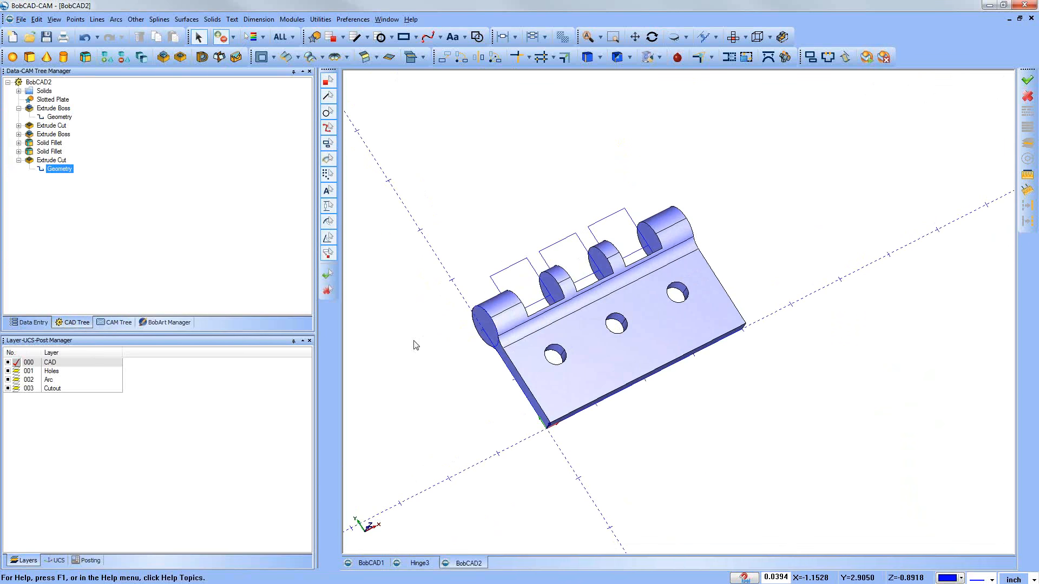
Step: Make the Cutout layer active and hide the CAD layer so only the wireframe geometry shows
click(18, 388)
click(17, 388)
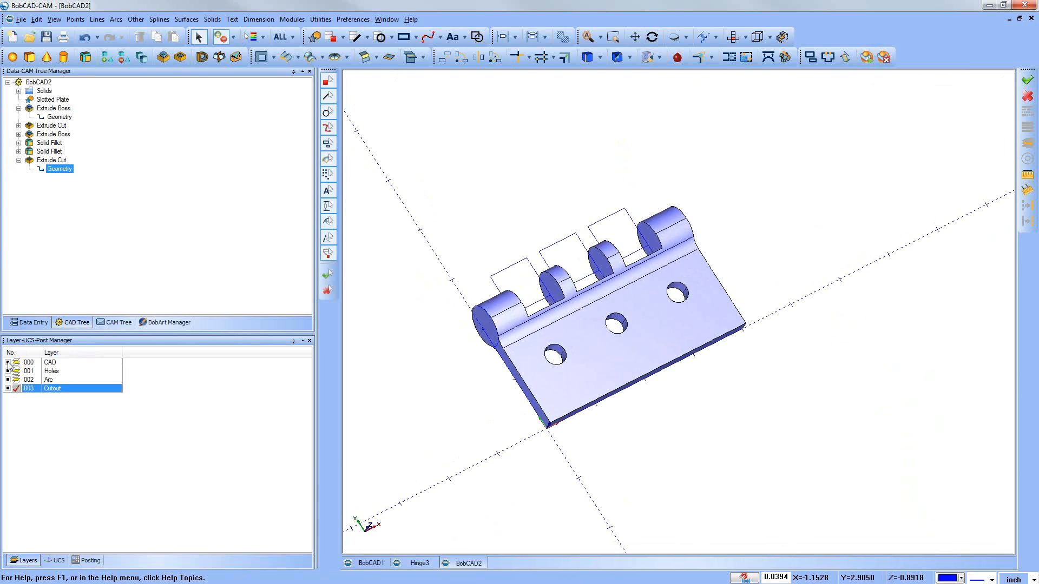
click(8, 362)
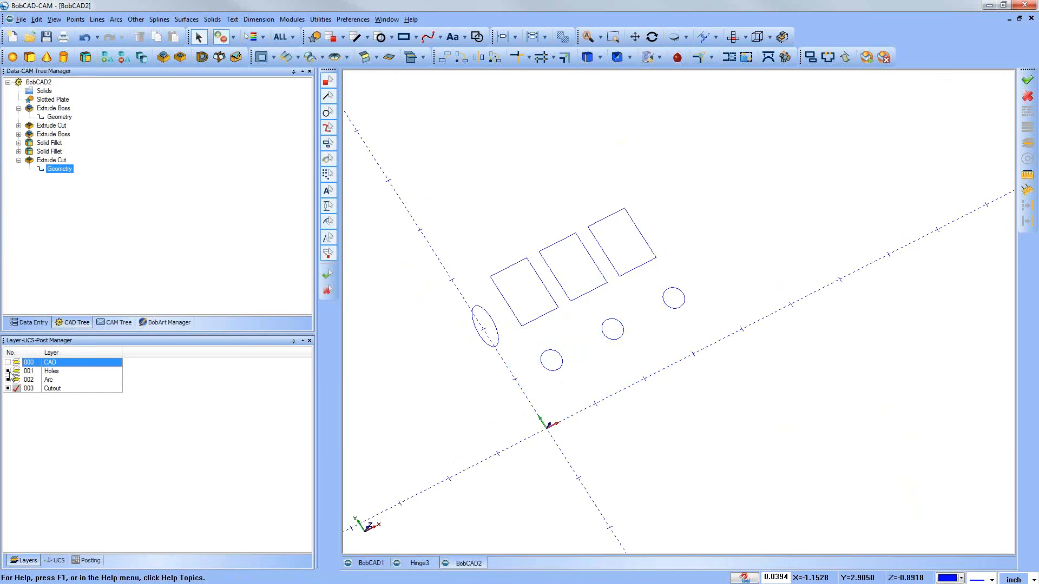
Step: Create lines parallel to the hole-side edge of each cutout rectangle, offset 0.25 toward the holes, and close the Parallel Line command
middle_drag(853, 308, 591, 304)
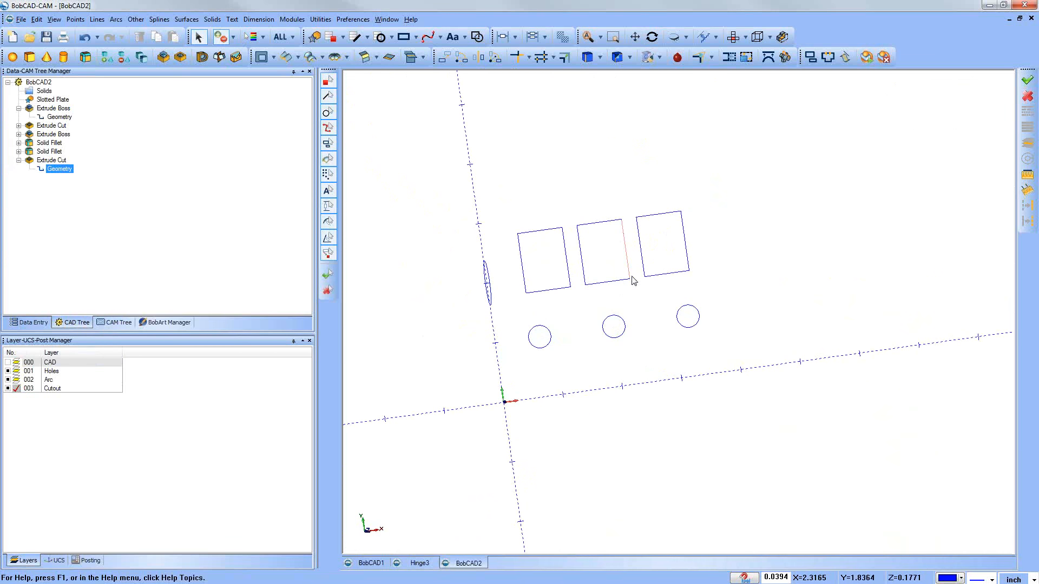
click(103, 20)
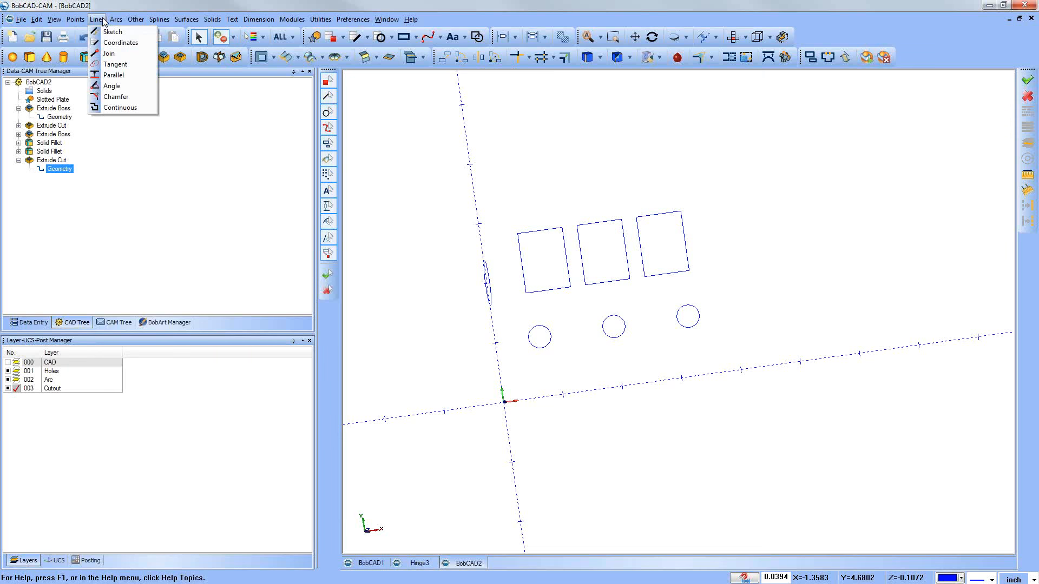
click(116, 75)
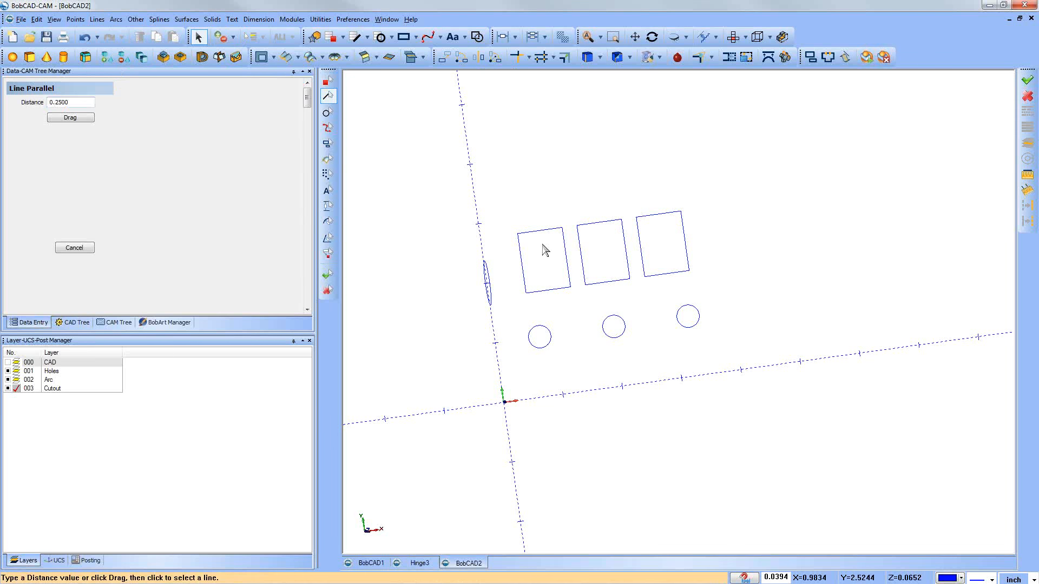
drag(84, 102, 43, 104)
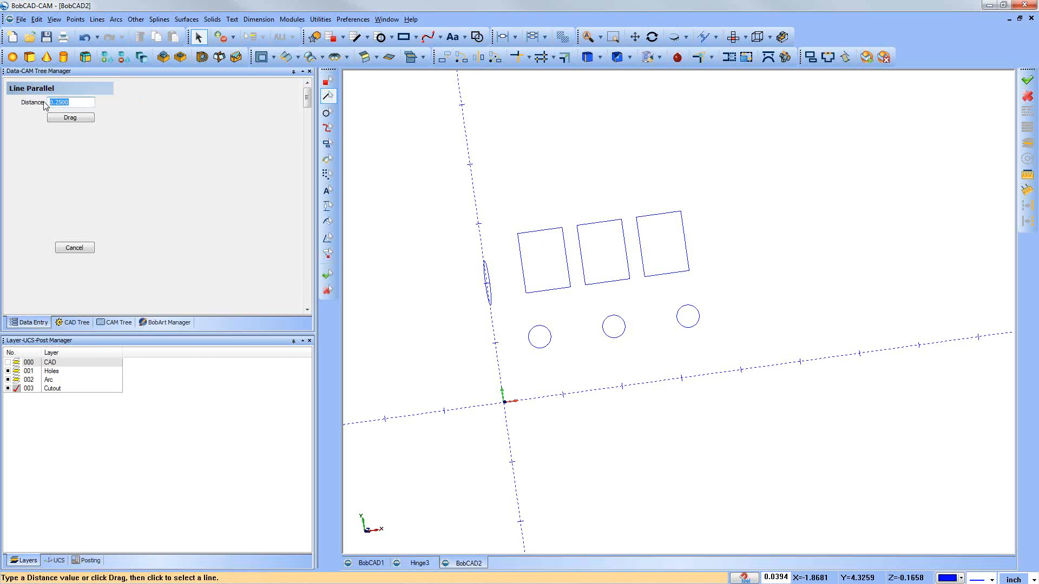
click(558, 290)
click(566, 307)
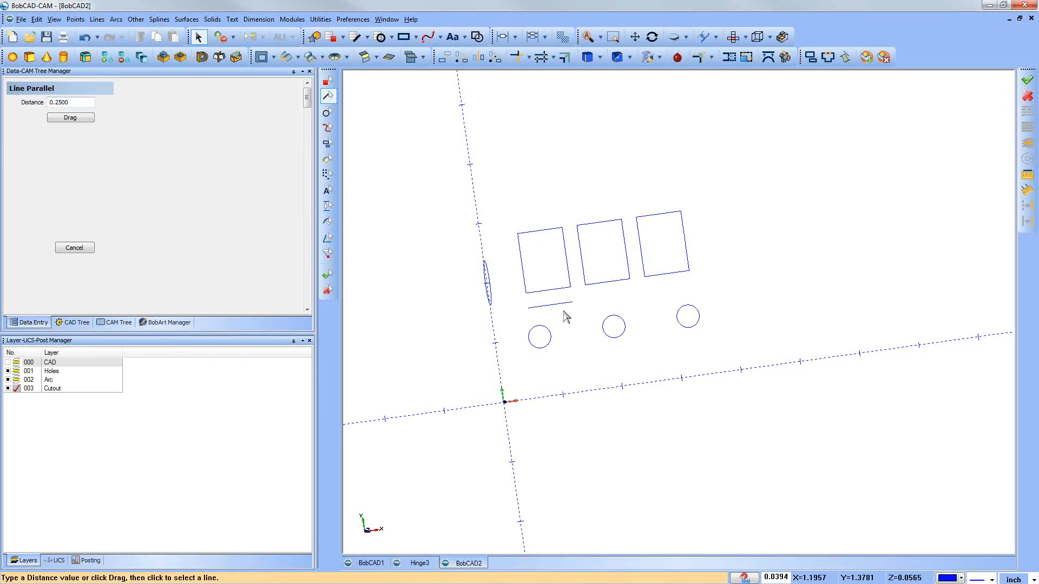
click(609, 283)
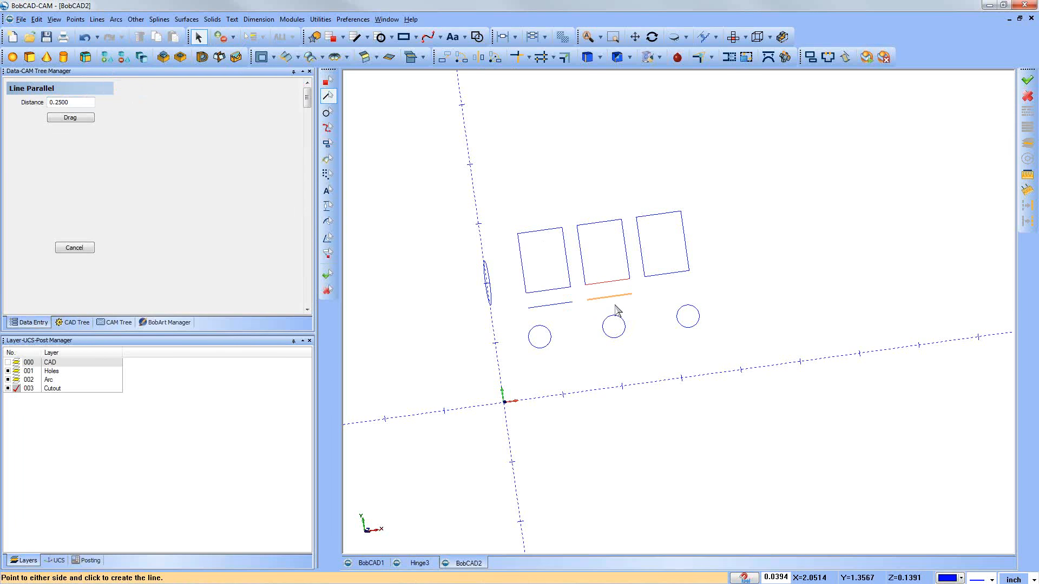
click(615, 309)
click(661, 279)
click(669, 318)
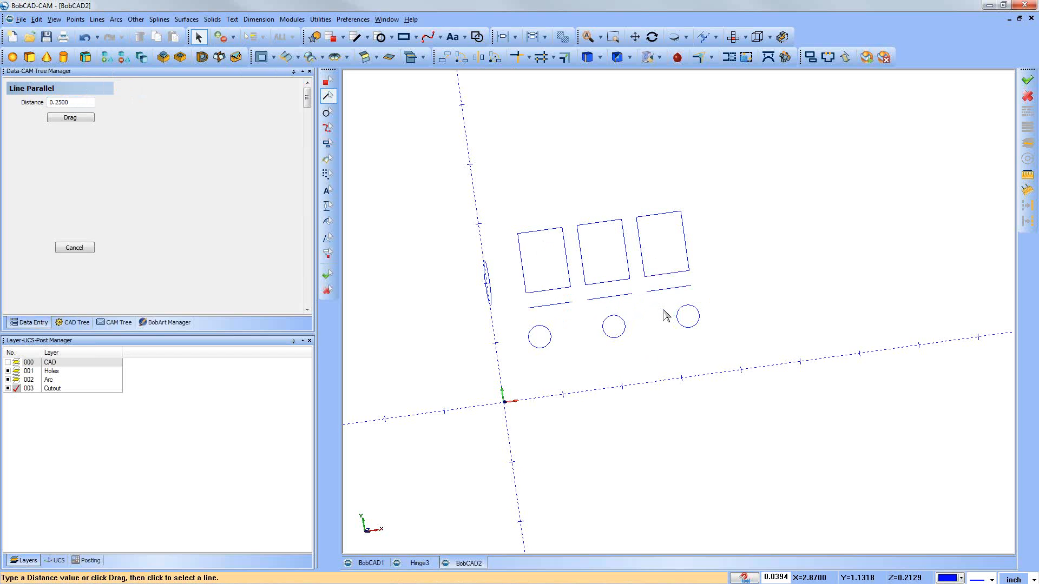
click(545, 294)
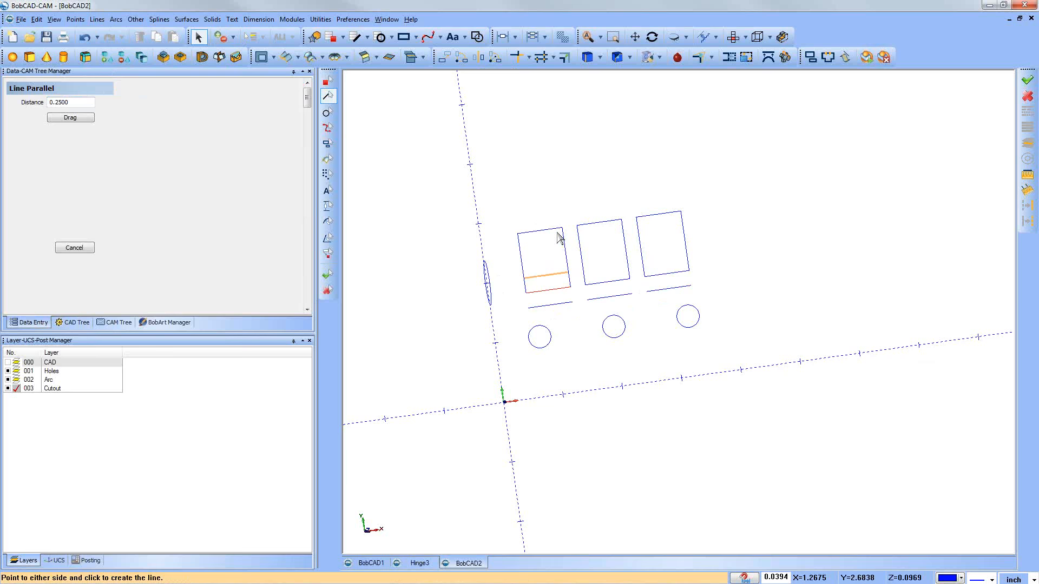
key(Escape)
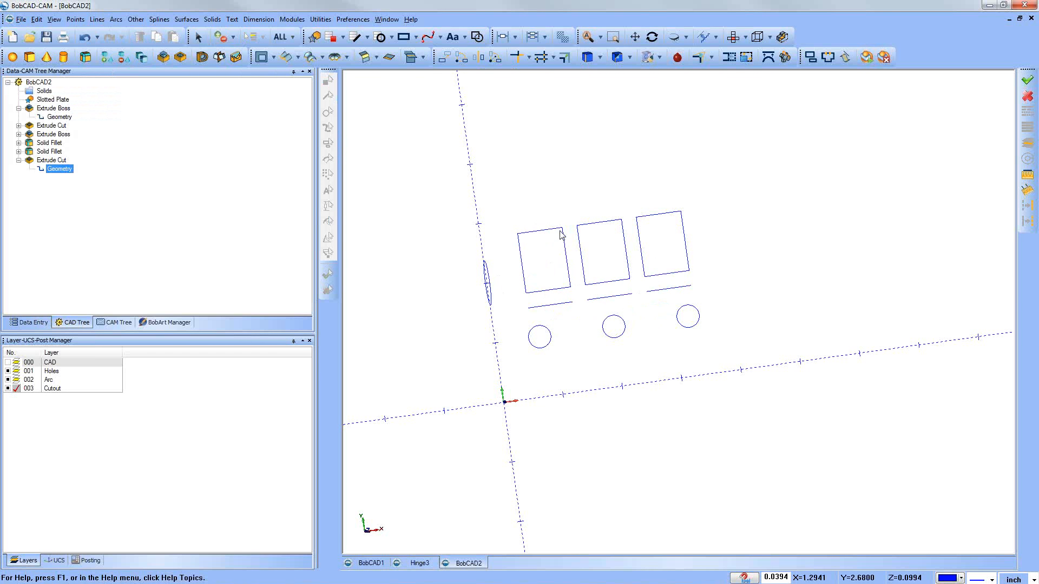
Step: Extend both sides of the first cutout rectangle to its new parallel line using Trim Two Entities
click(319, 20)
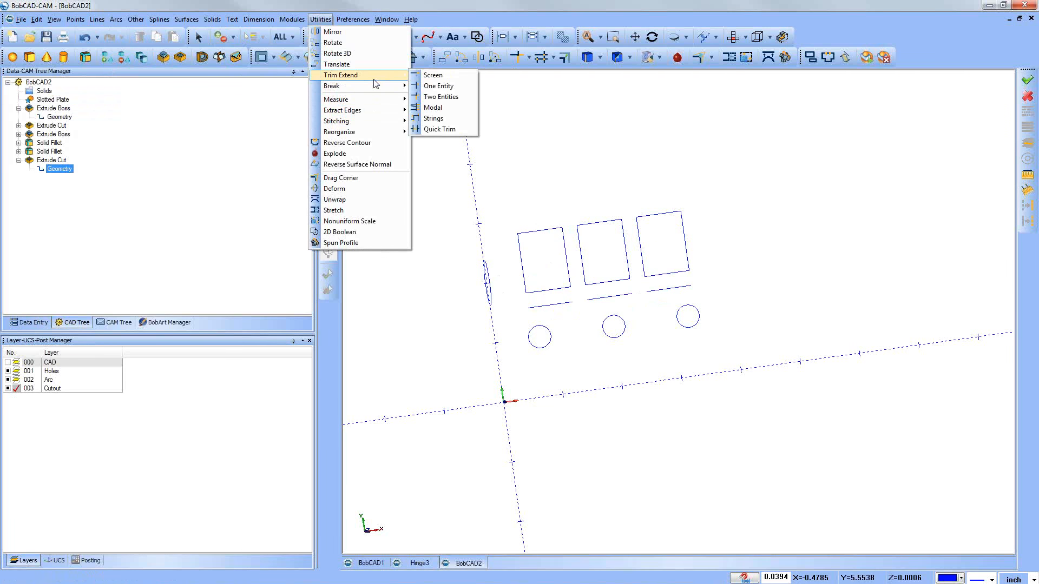
mouse_move(395, 84)
click(443, 102)
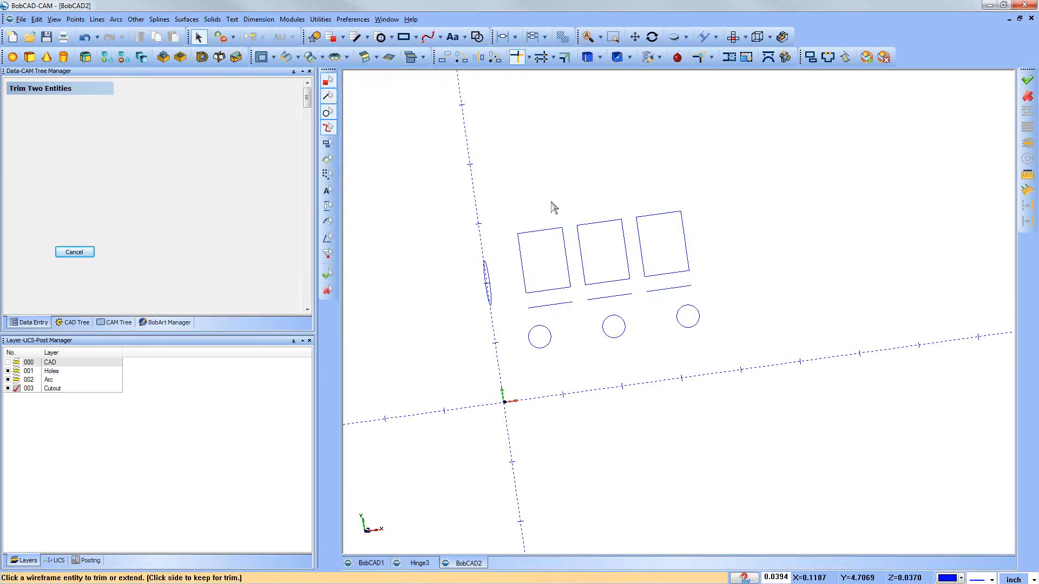
click(572, 293)
click(570, 281)
click(530, 308)
click(528, 295)
Step: Extend both sides of the middle cutout rectangle to meet its offset line
click(590, 301)
click(584, 281)
click(627, 295)
click(629, 276)
Step: Extend both sides of the third cutout rectangle to its offset line and close Trim Two Entities
click(650, 293)
click(645, 279)
click(691, 291)
click(688, 273)
click(92, 252)
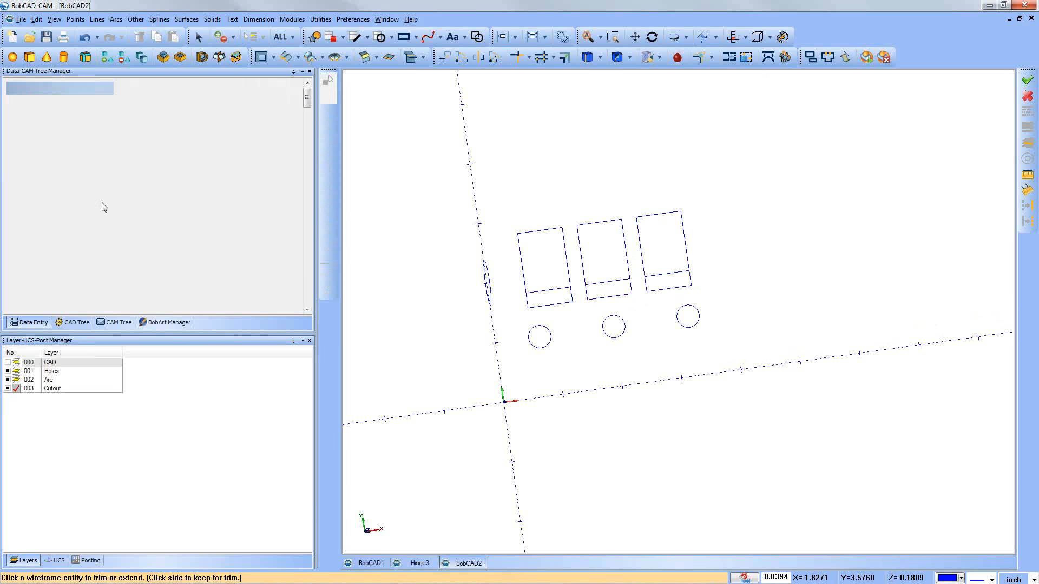
Step: Delete the three original hole-side lines left inside the enlarged cutout rectangles
click(555, 289)
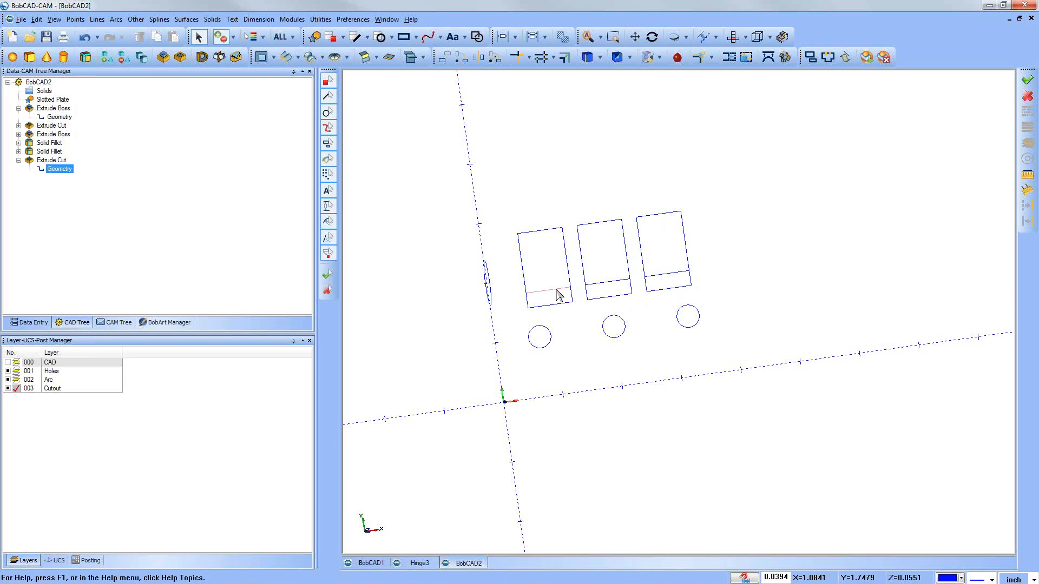
click(617, 281)
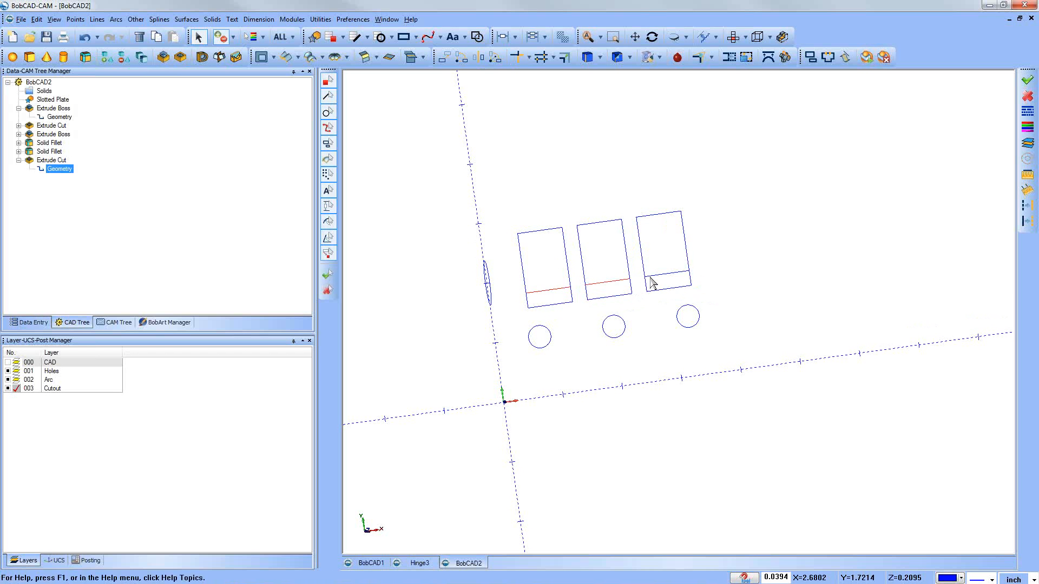
click(656, 274)
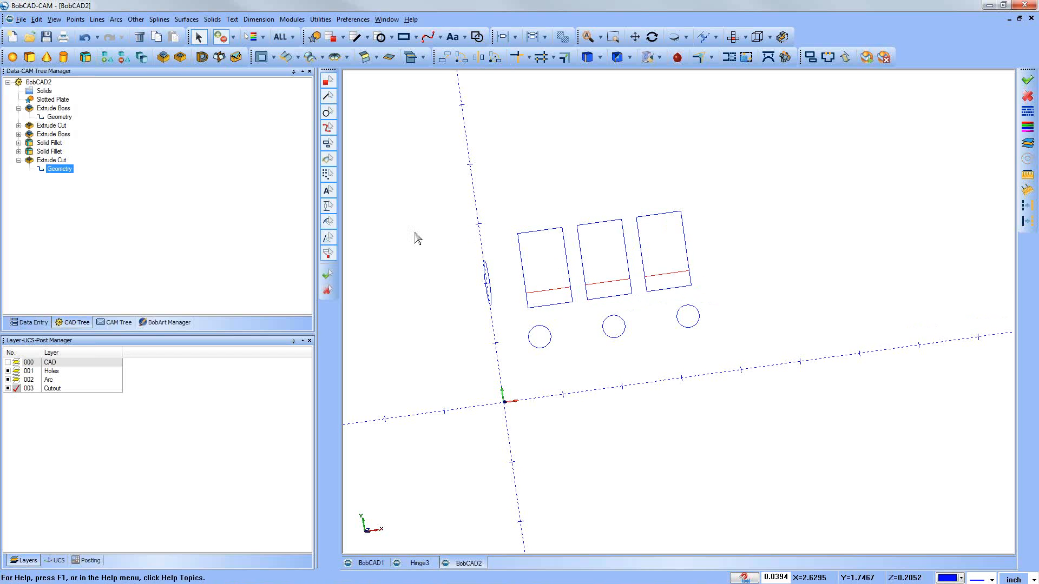
click(142, 43)
middle_drag(647, 410, 653, 400)
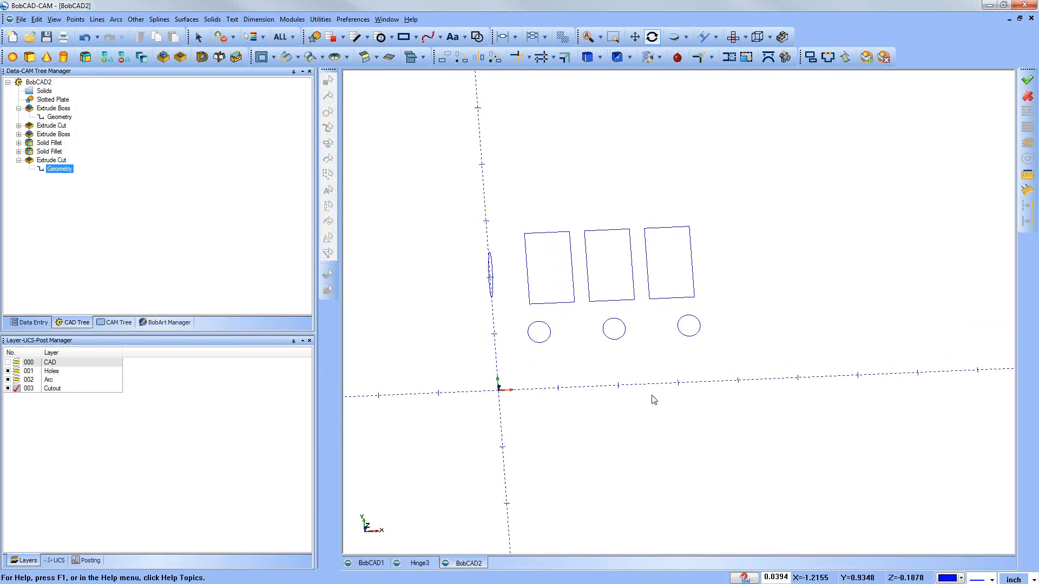
Step: Reselect the geometry of the last Extrude Cut so it uses all edges of the three enlarged cutout rectangles
right_click(59, 170)
click(87, 179)
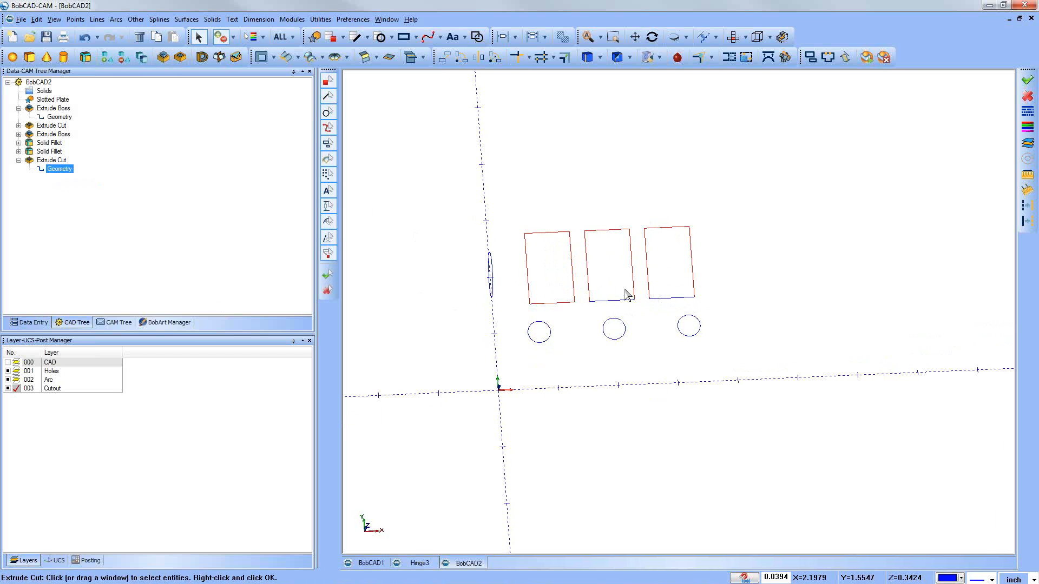
right_click(580, 199)
click(592, 204)
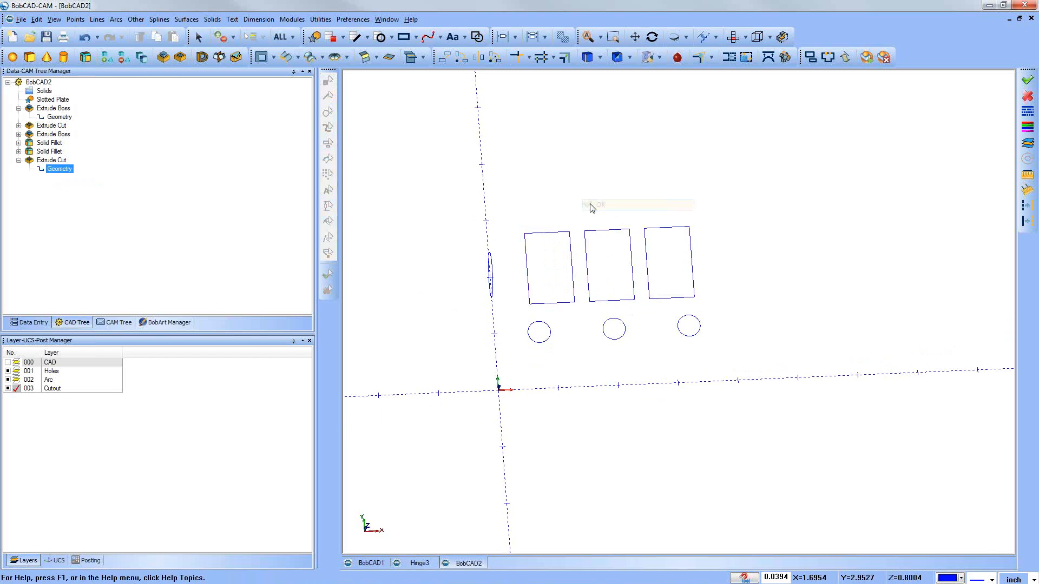
Step: Show the CAD layer again and collapse the last Extrude Cut in the CAD tree
click(7, 363)
middle_drag(399, 492, 544, 381)
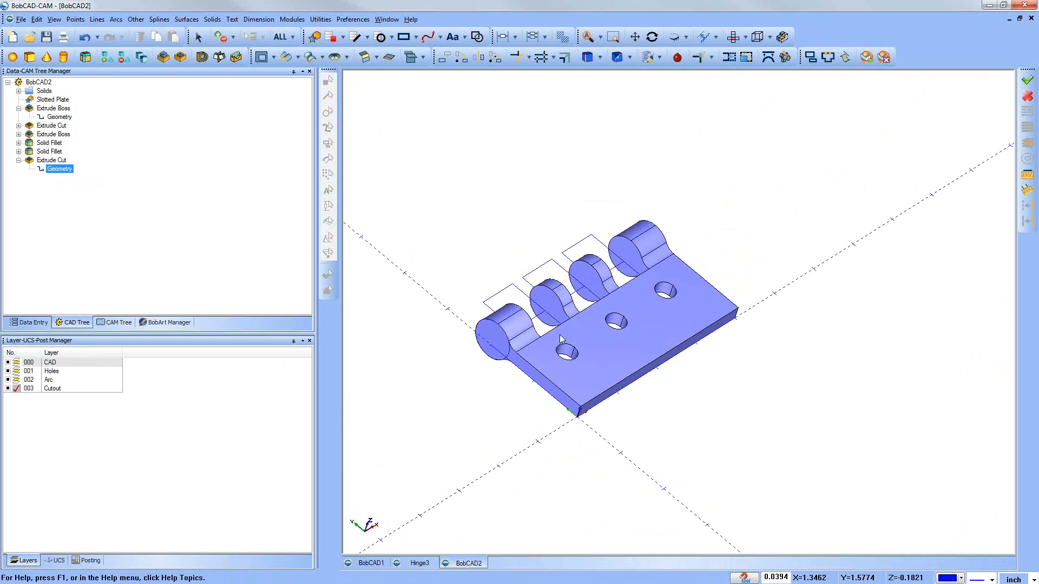
middle_drag(652, 316, 644, 318)
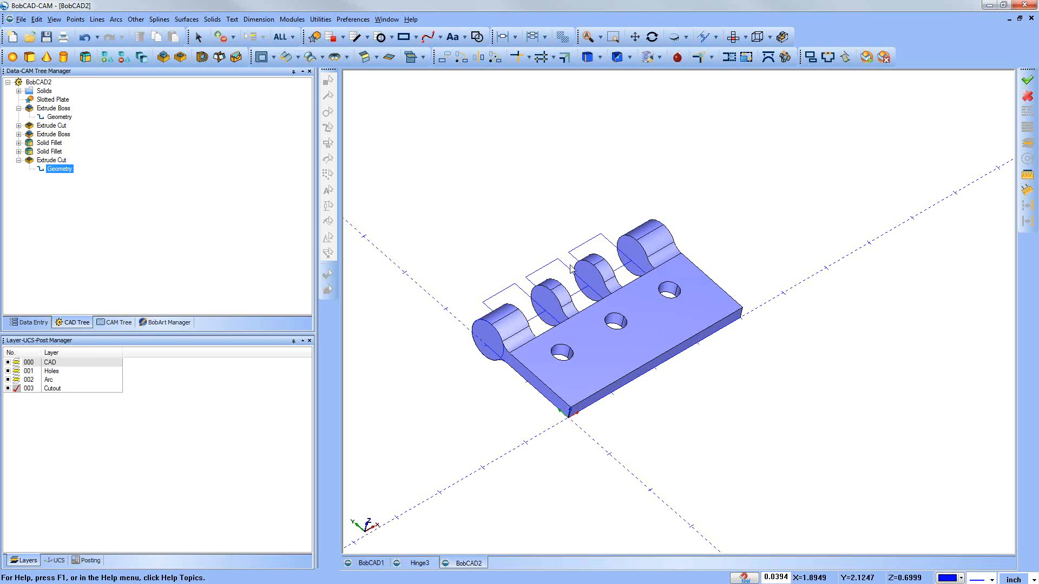
click(50, 151)
click(19, 161)
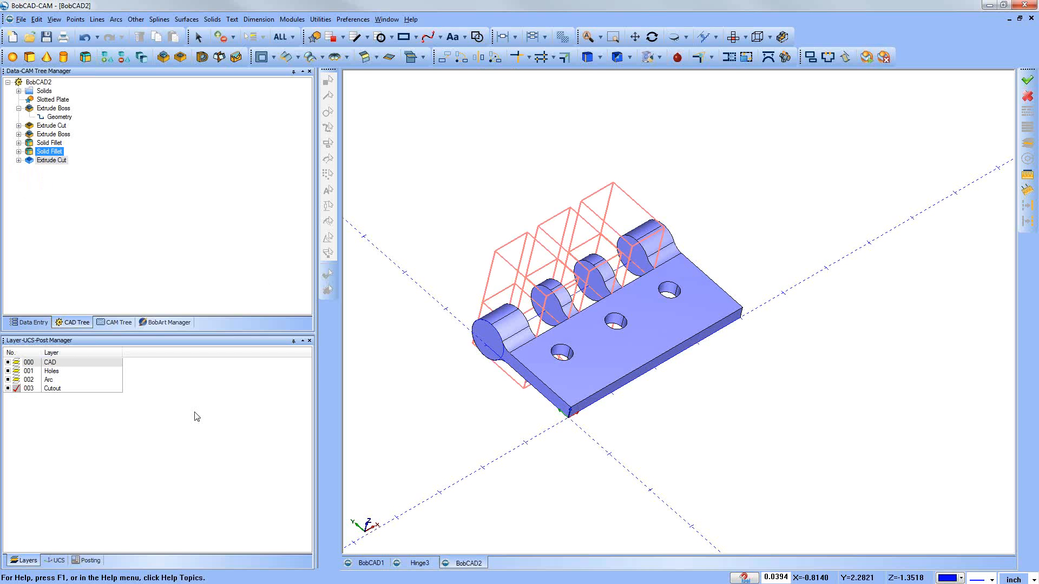
Step: Make the unnamed UCS at the barrel's end active
click(58, 561)
double_click(42, 390)
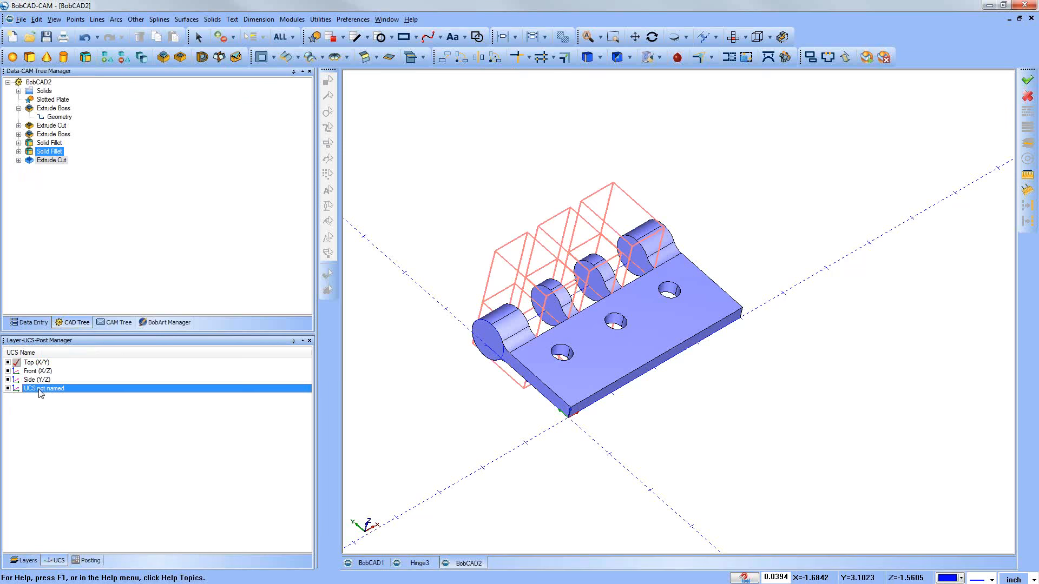
middle_drag(672, 413, 457, 411)
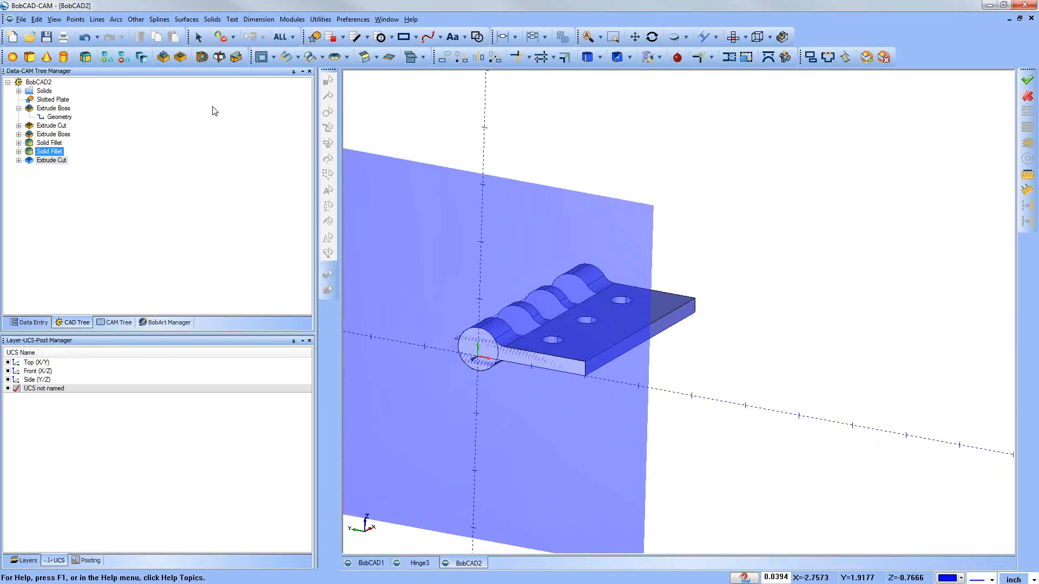
Step: Create a full circle by coordinates at center X 0, Y 0.125, Z 0 with radius 0.25 on the barrel's end
click(119, 19)
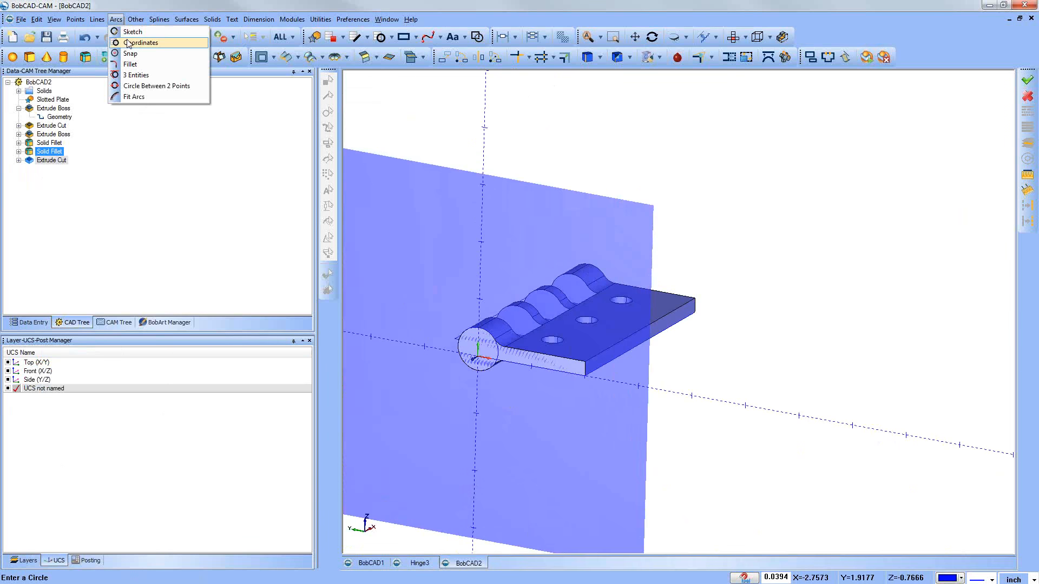
click(128, 43)
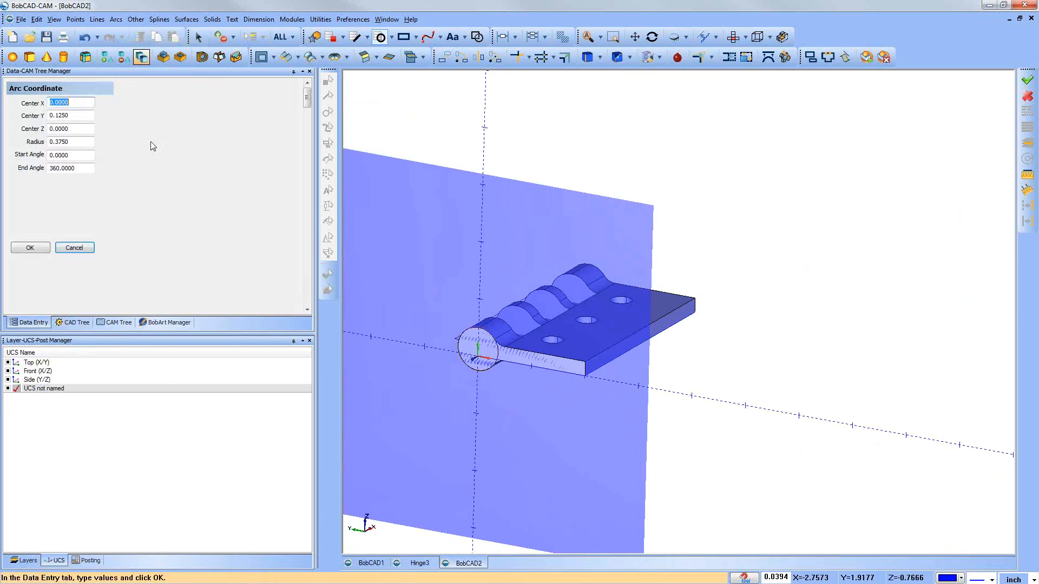
double_click(79, 141)
text(0.25)
key(Tab)
click(33, 248)
click(81, 249)
middle_drag(558, 454, 542, 467)
Step: Make the CAD layer active and extrude-cut the 0.25-radius circle through the whole barrel, 1.25 one way and 6.1417 the other, along normal
click(24, 560)
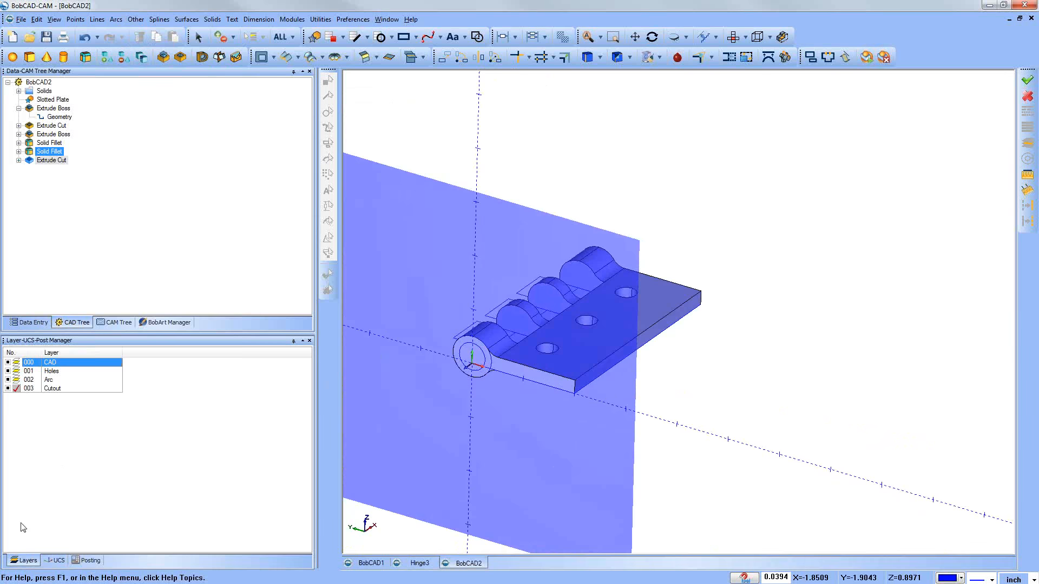
click(18, 364)
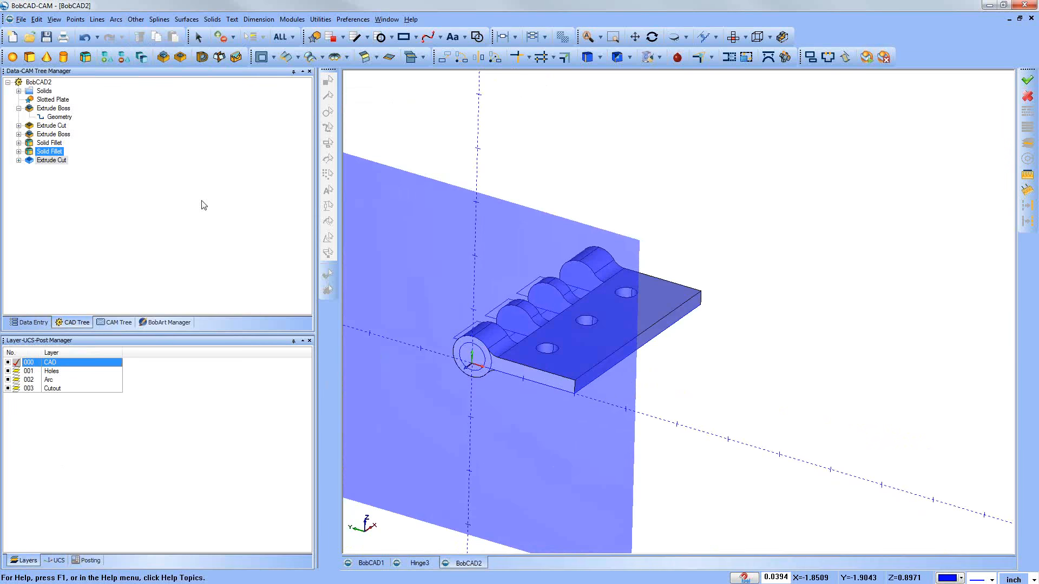
click(180, 57)
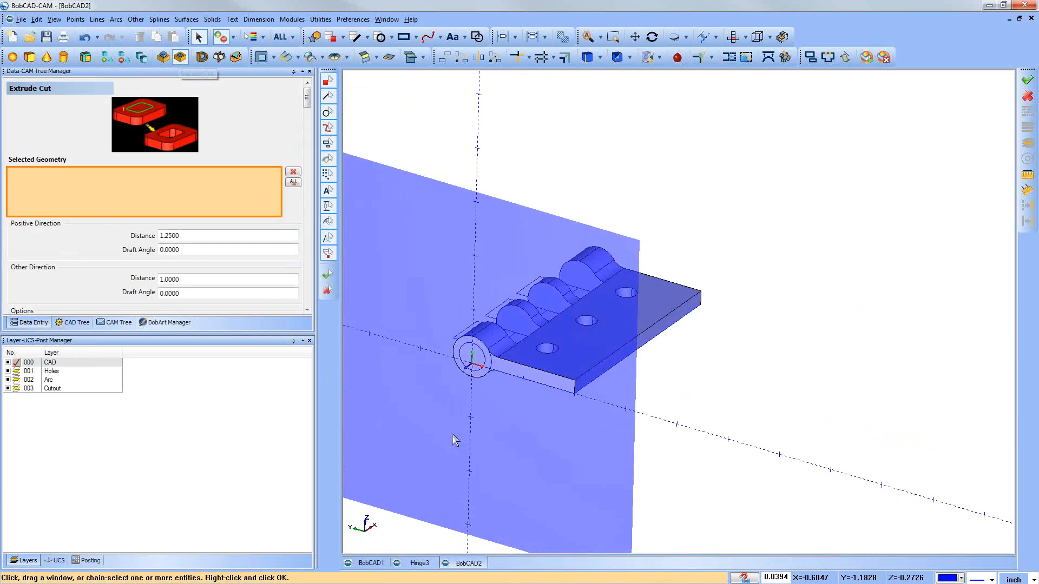
click(478, 369)
drag(507, 331, 653, 205)
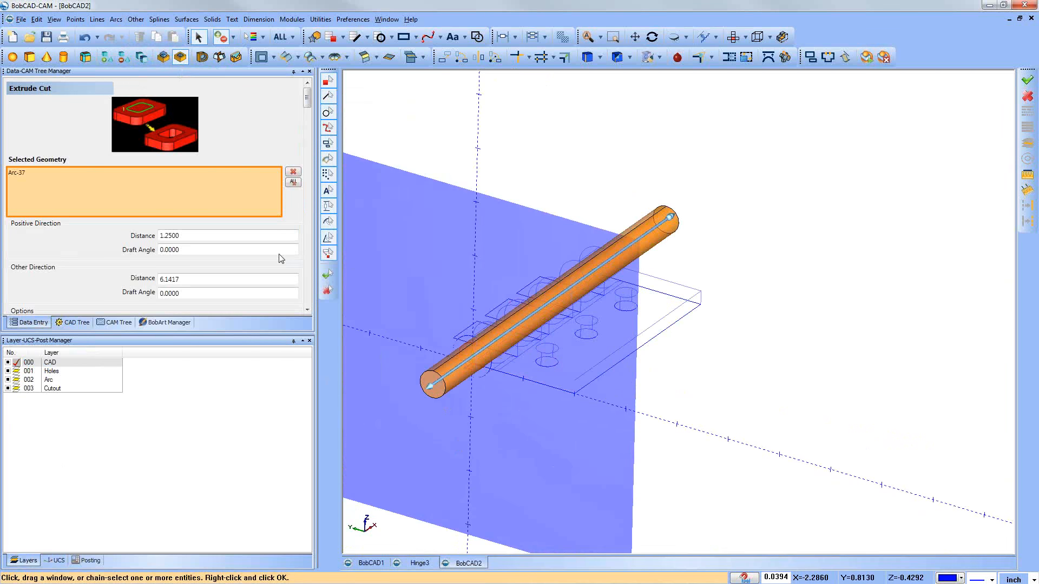
scroll(281, 259, down, 3)
click(80, 243)
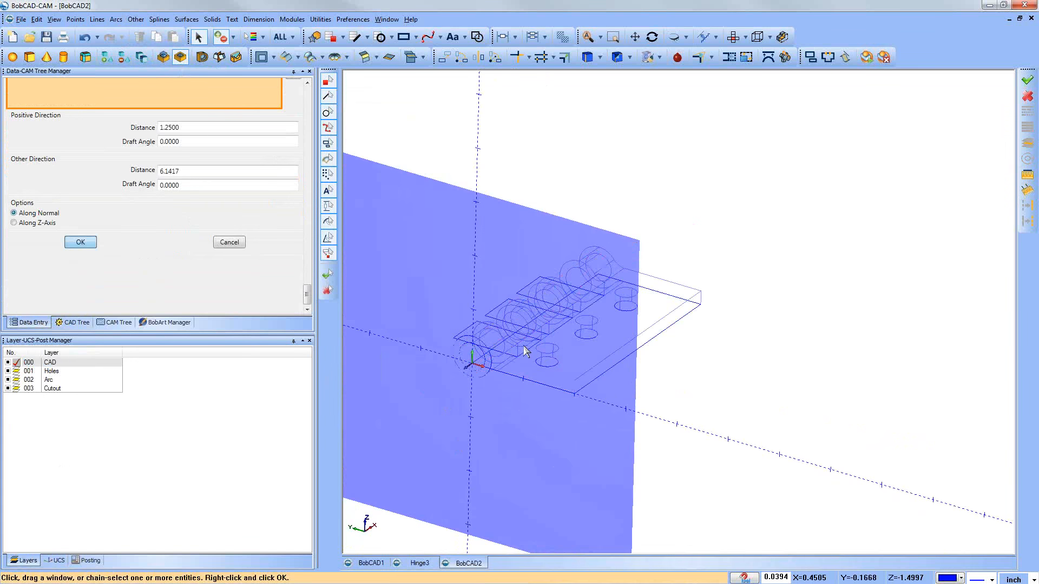
drag(702, 388, 688, 393)
middle_drag(688, 393, 688, 392)
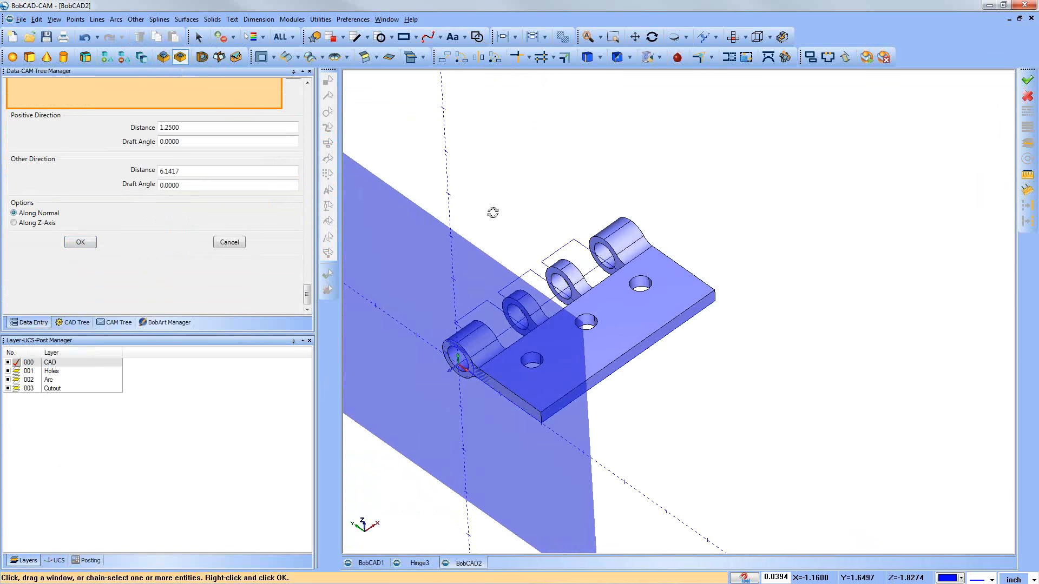
middle_drag(486, 206, 491, 204)
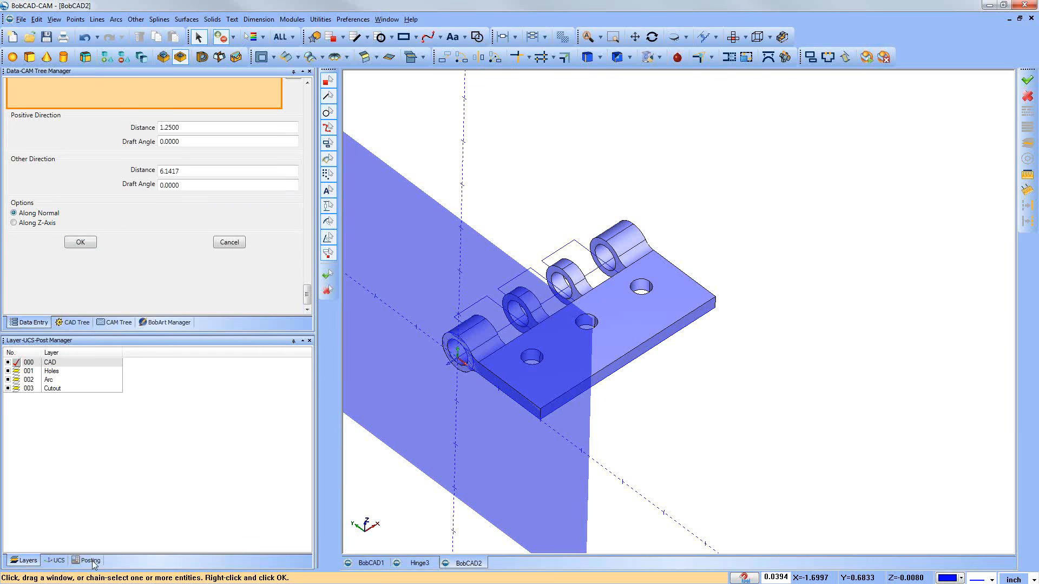
Step: Activate the Top (X/Y) UCS and hide the Cutout, Arc and Holes layers, closing the Extrude Cut command
click(56, 560)
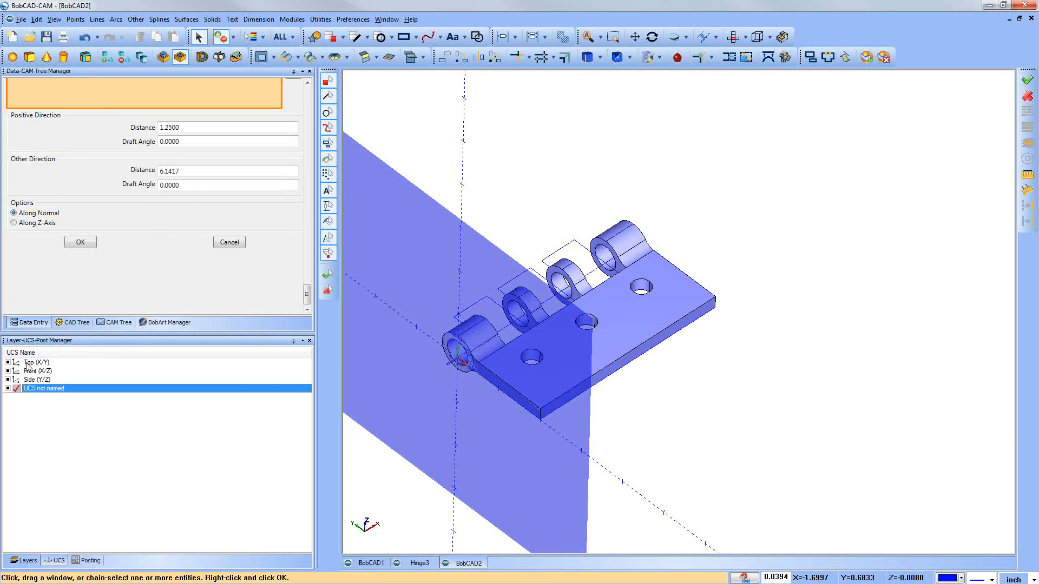
double_click(28, 365)
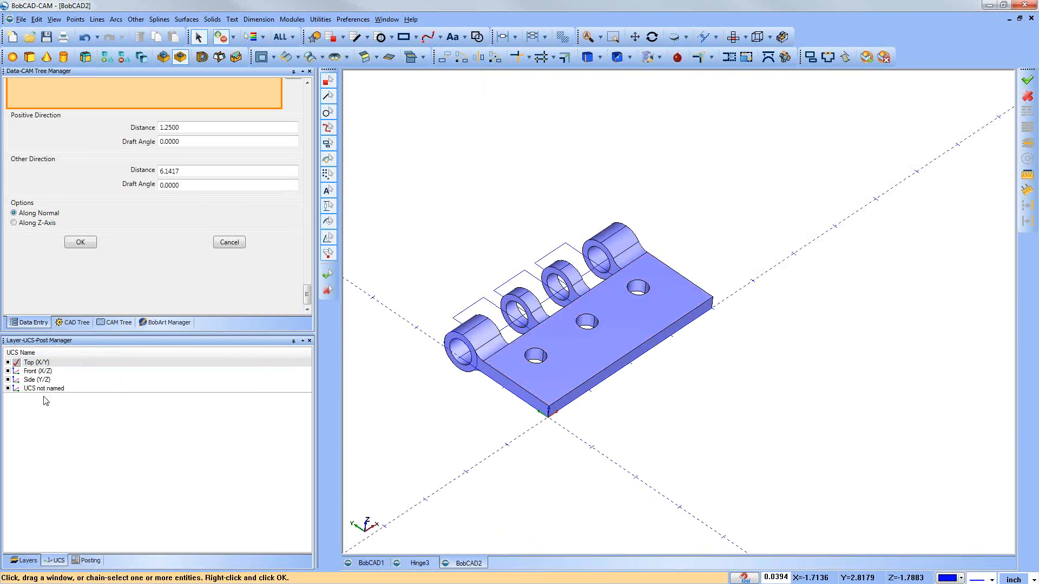
click(27, 561)
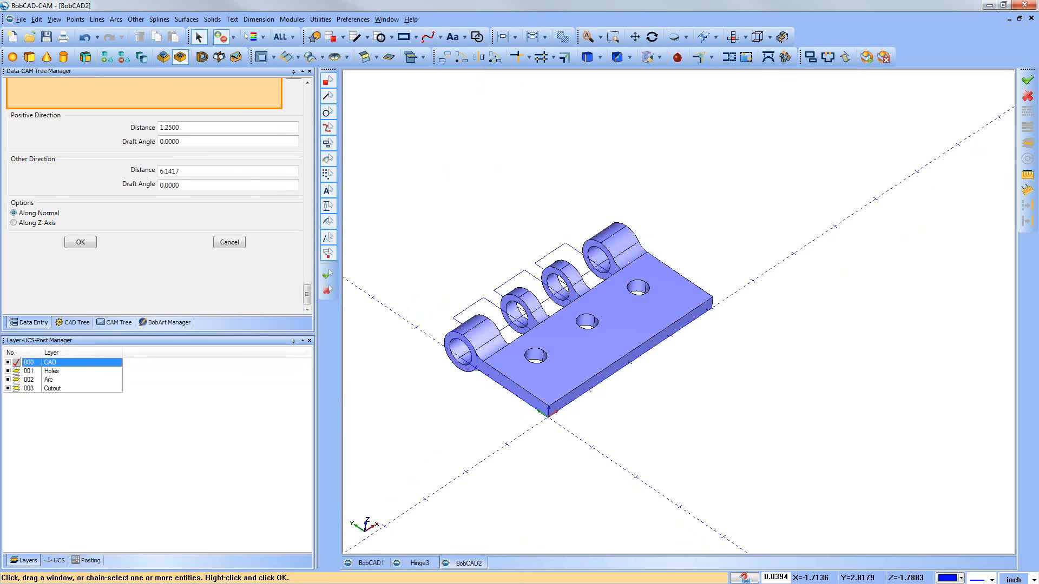
click(7, 389)
click(7, 380)
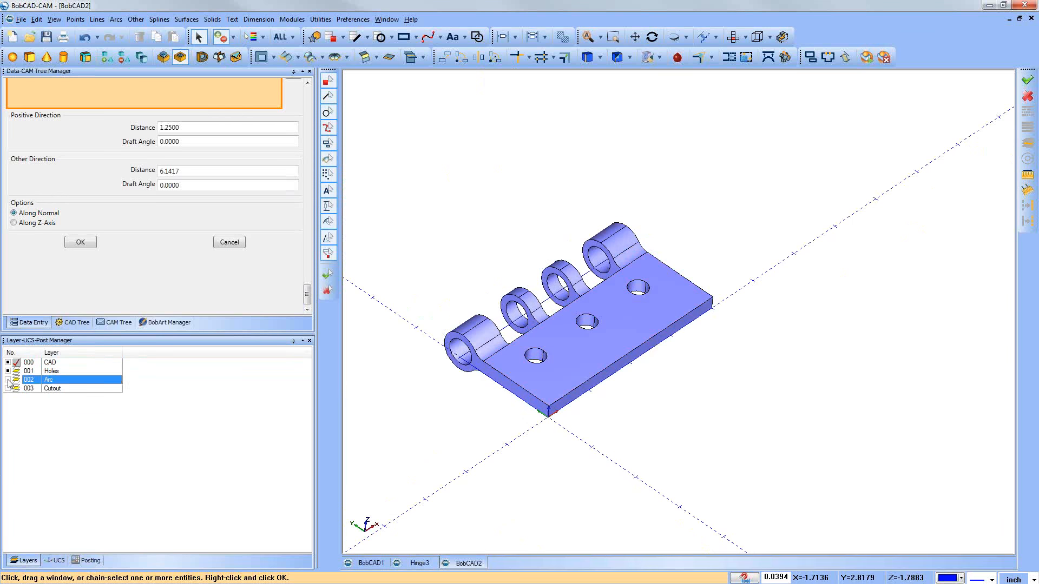
click(7, 371)
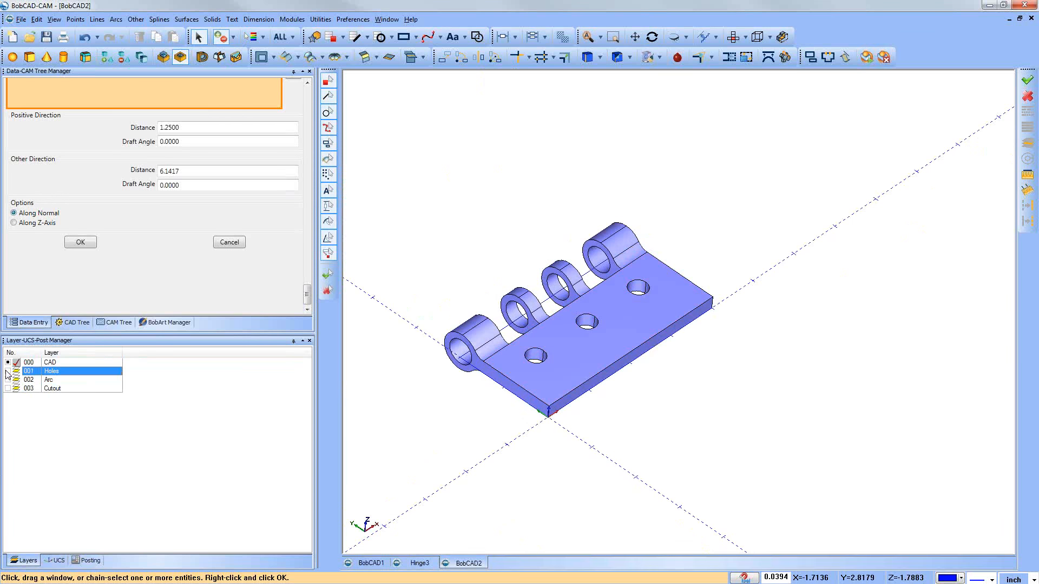
middle_drag(595, 438, 595, 444)
click(241, 243)
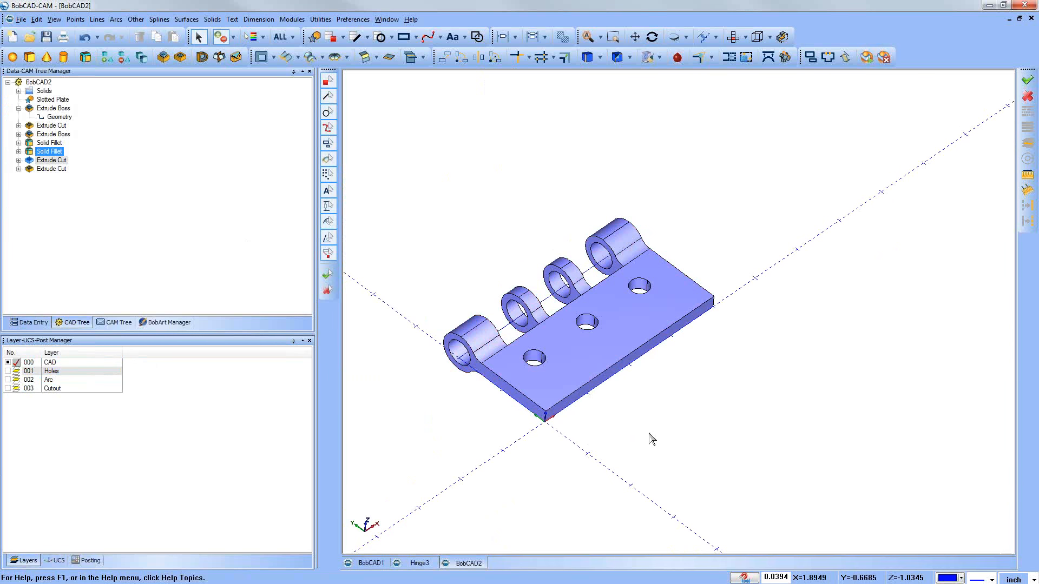
middle_drag(586, 363, 599, 375)
key(Escape)
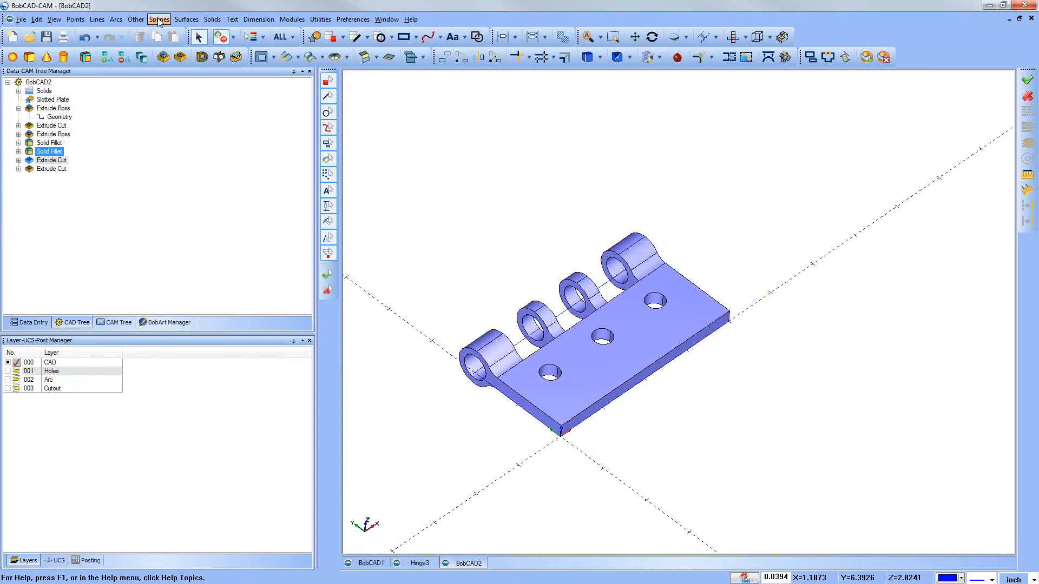
Step: Chamfer the upper edge of the plate hole nearest the origin by 0.05 using Solid Fillet
click(192, 22)
mouse_move(212, 19)
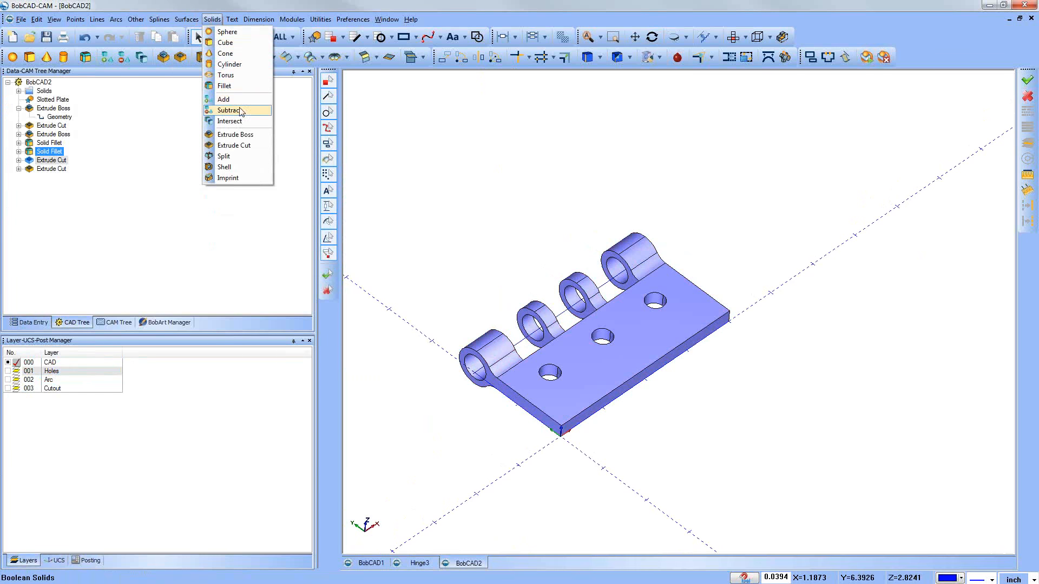
click(224, 85)
click(14, 131)
text(.0)
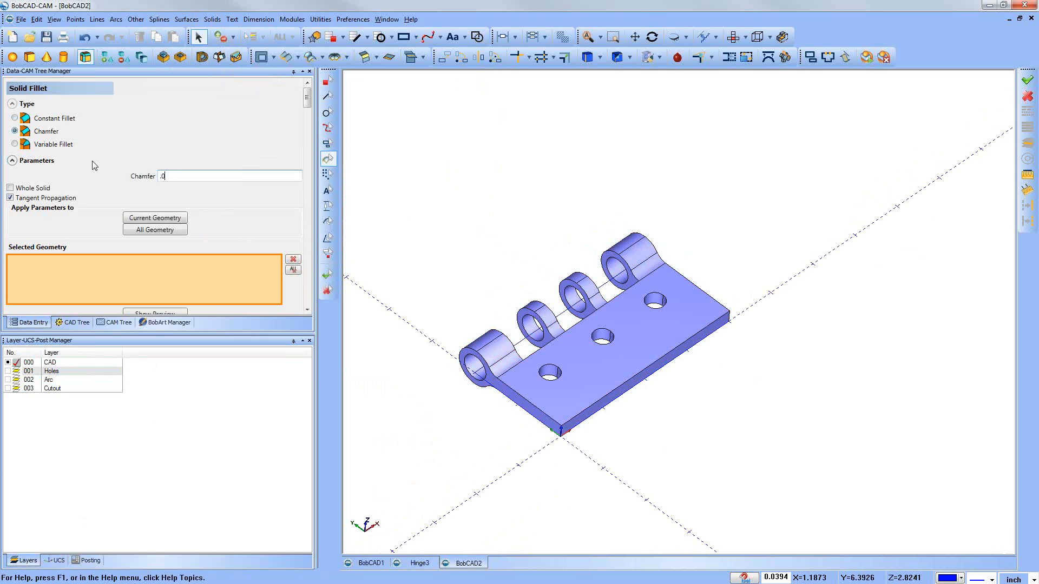
text(5)
key(Return)
click(560, 375)
click(561, 372)
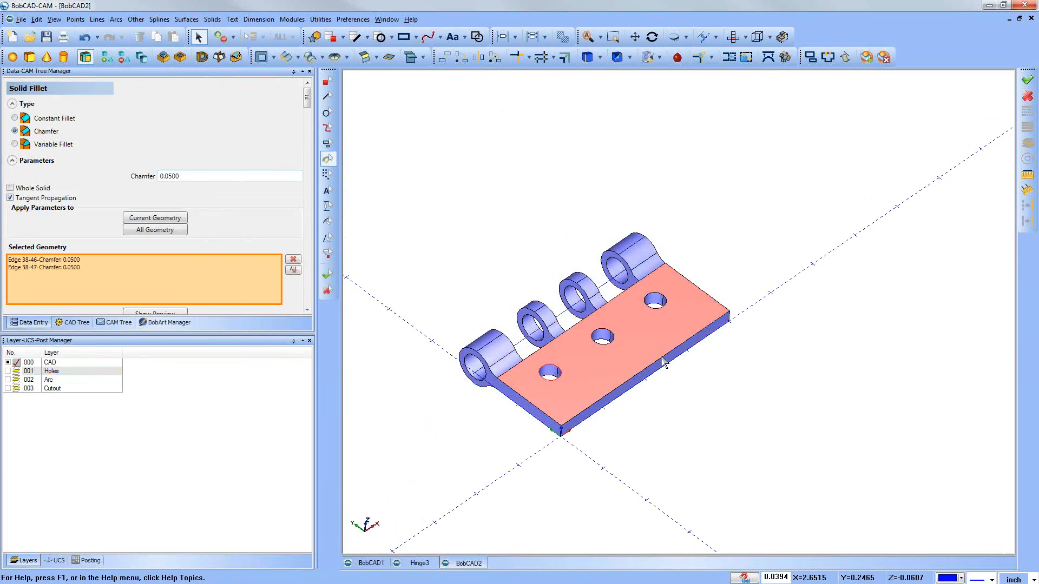
key(Return)
Step: Apply the same 0.05 chamfer to the upper edges of the middle and far plate holes and close Solid Fillet
click(613, 335)
key(Return)
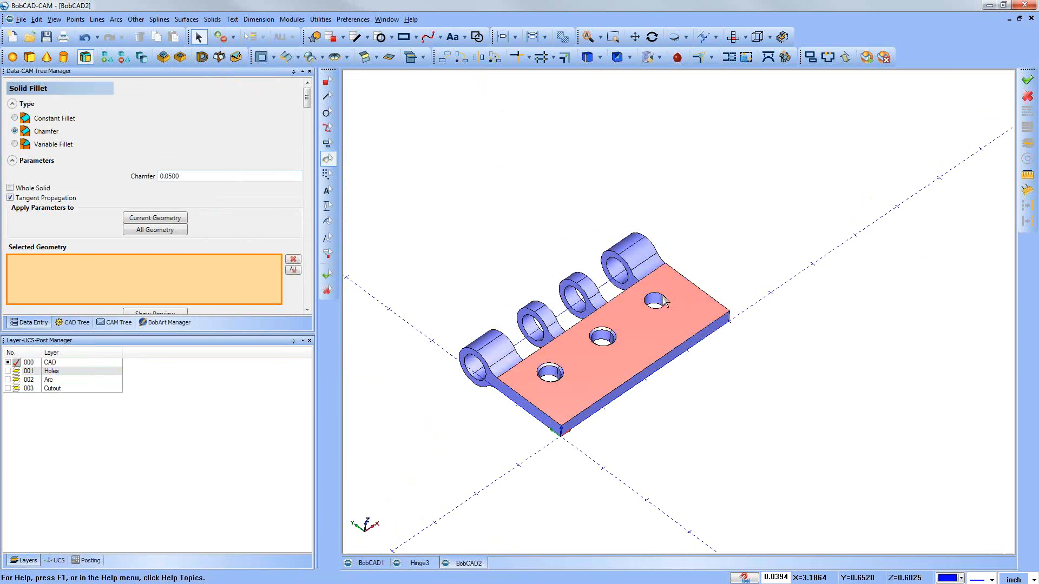
click(661, 297)
click(667, 300)
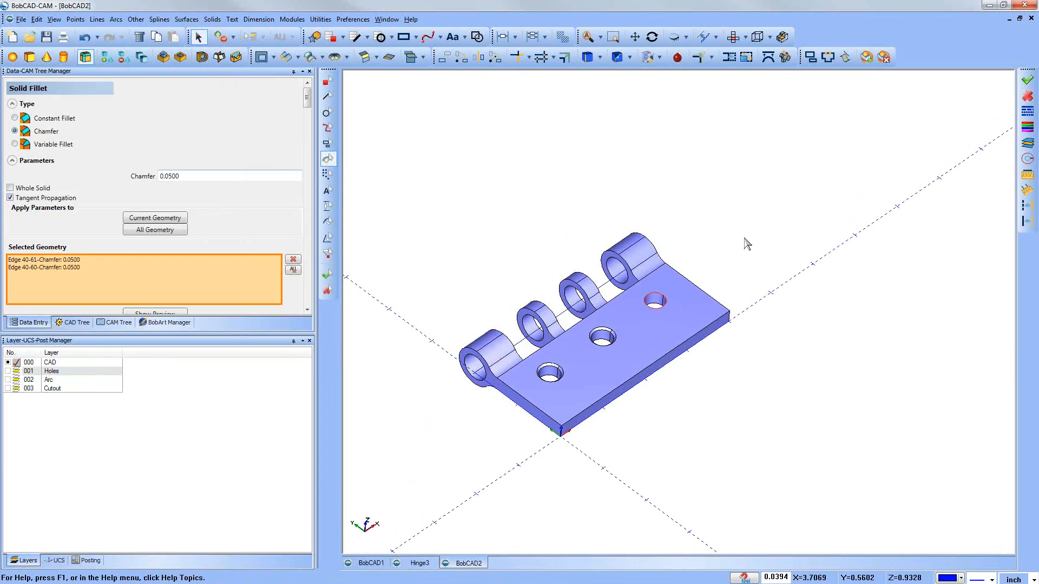
key(Return)
scroll(541, 331, down, 2)
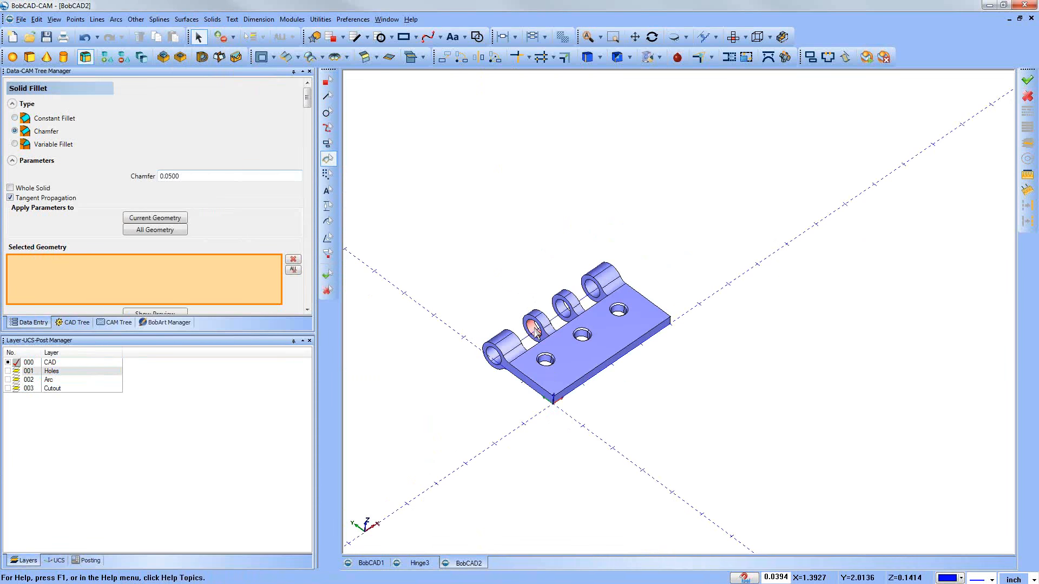
scroll(230, 210, down, 3)
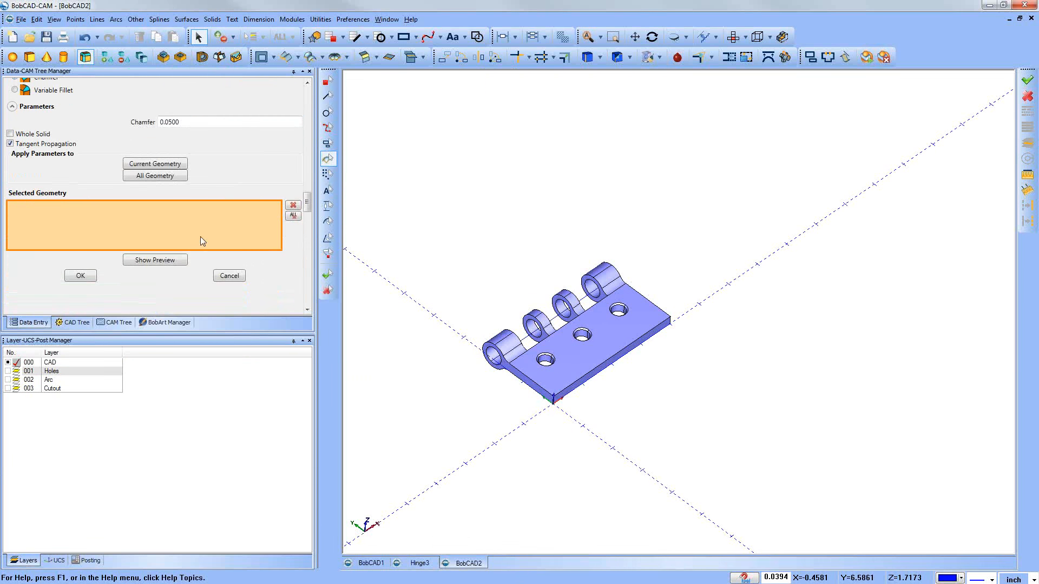
click(234, 277)
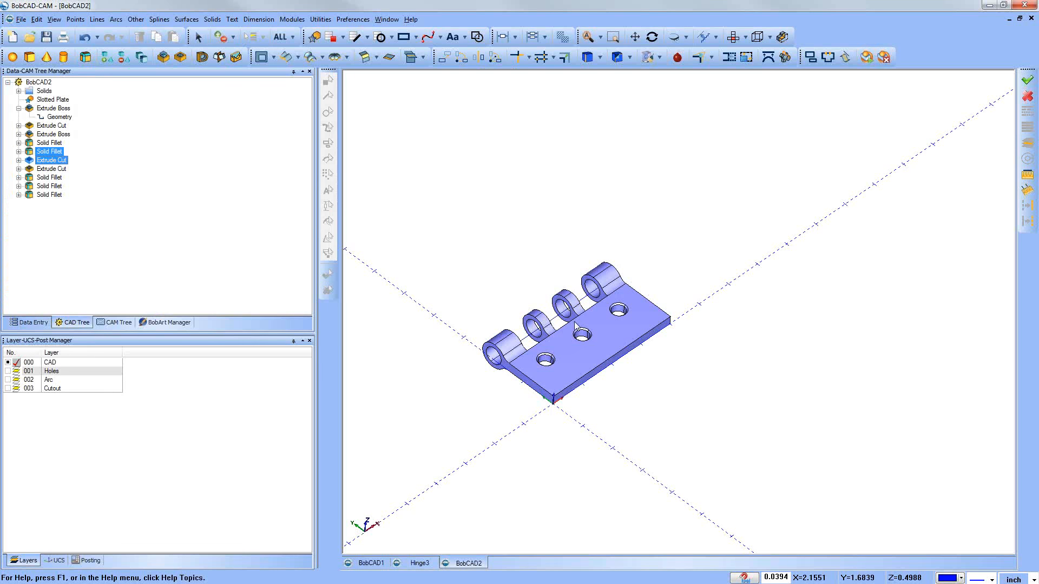
Step: Examine the finished hinge leaf from several angles, including its chamfered holes, bored barrel and cutouts
middle_drag(589, 339, 606, 328)
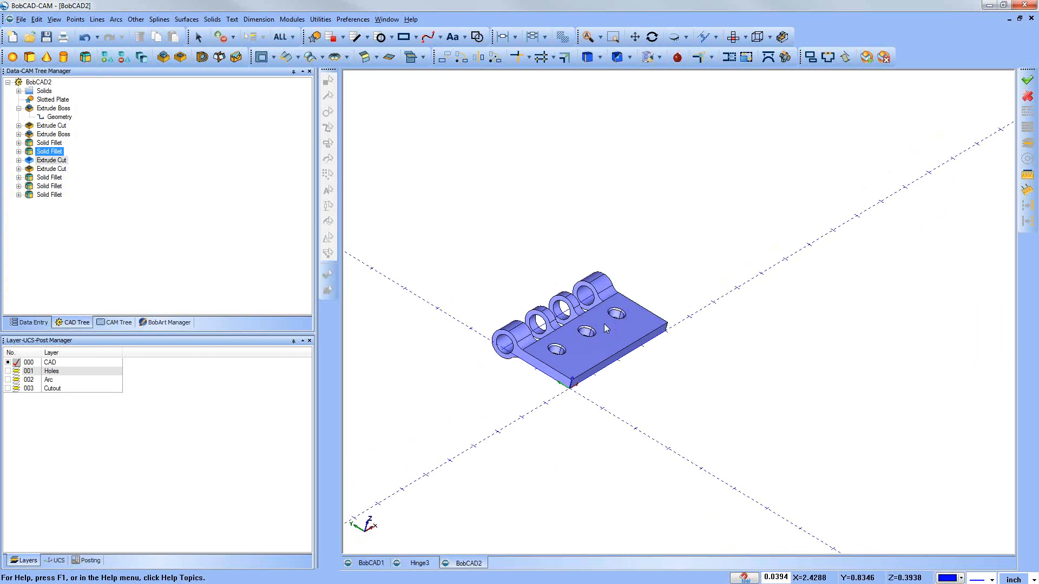
middle_drag(721, 301, 710, 295)
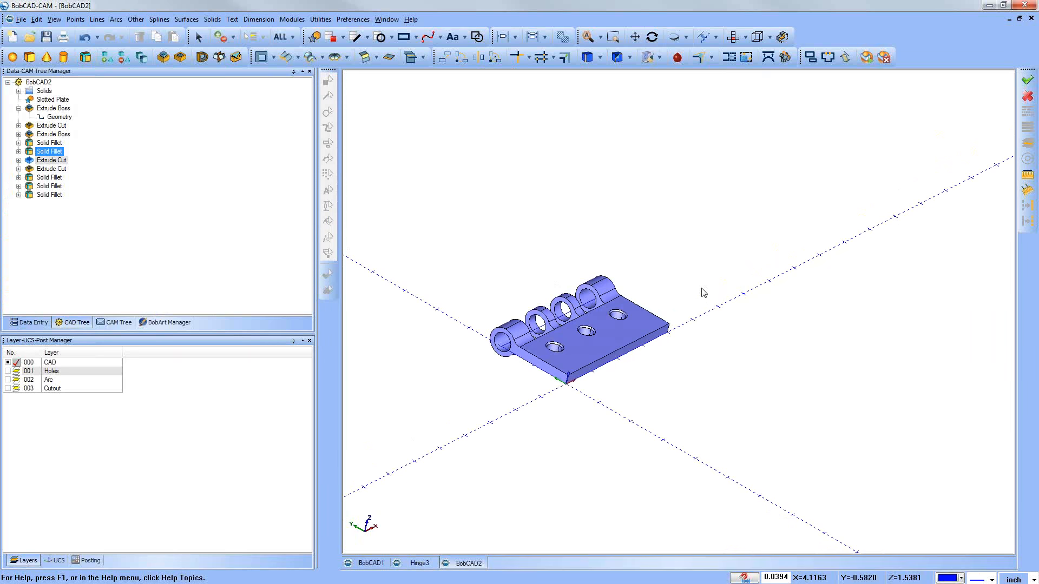
middle_drag(508, 196, 513, 207)
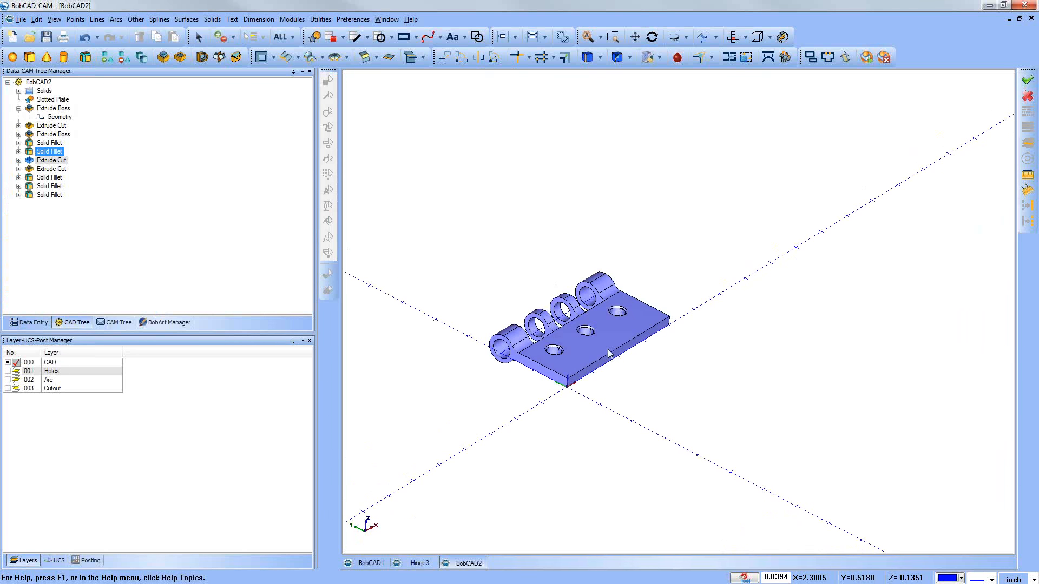
scroll(607, 357, up, 3)
scroll(607, 356, down, 1)
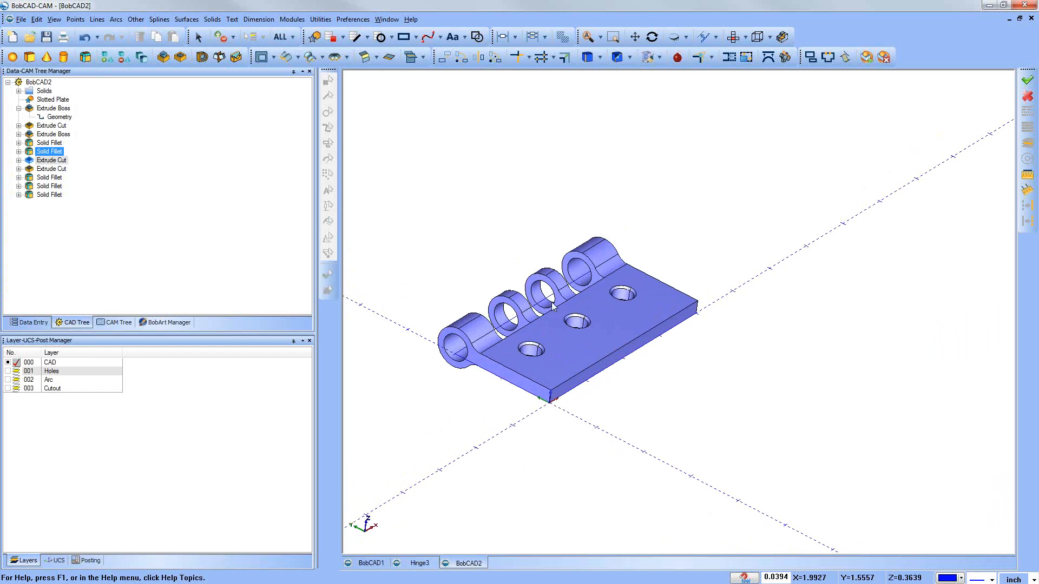
middle_drag(569, 302, 570, 311)
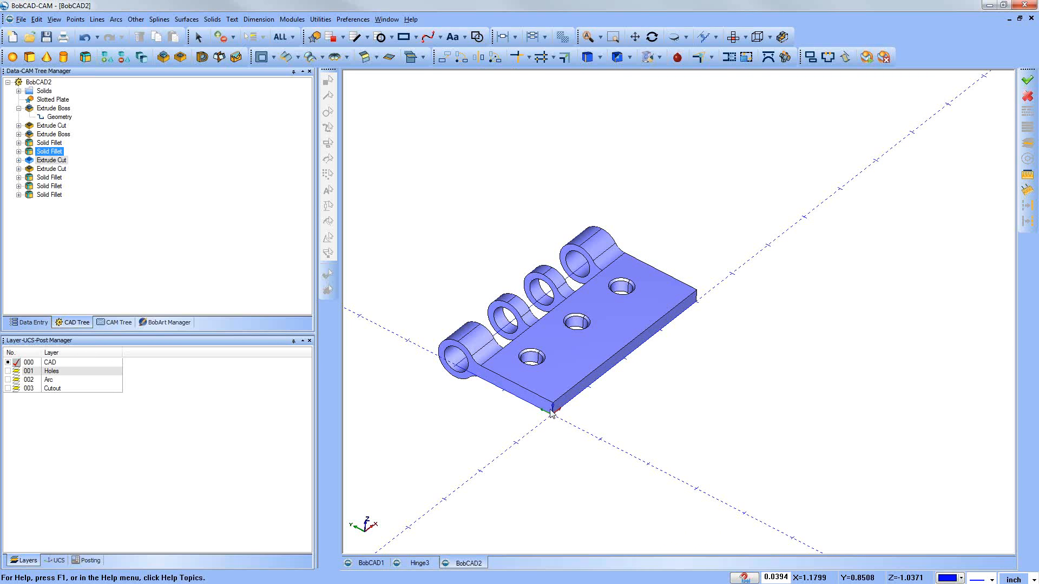
scroll(548, 411, down, 1)
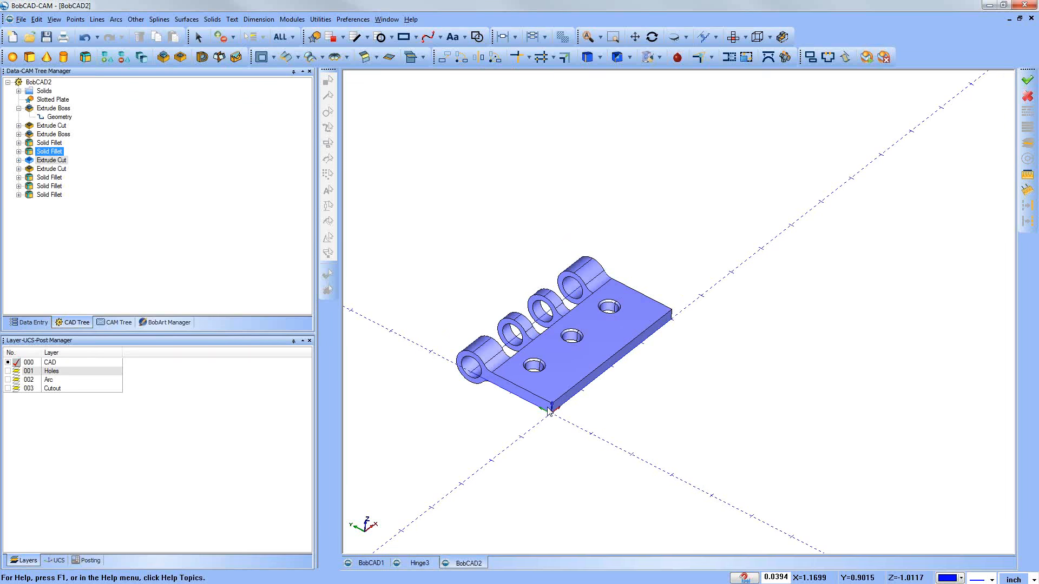
Step: Start a new drawing and choose the lollipop shape, a ring with a rounded handle, from the Shape Library
click(13, 37)
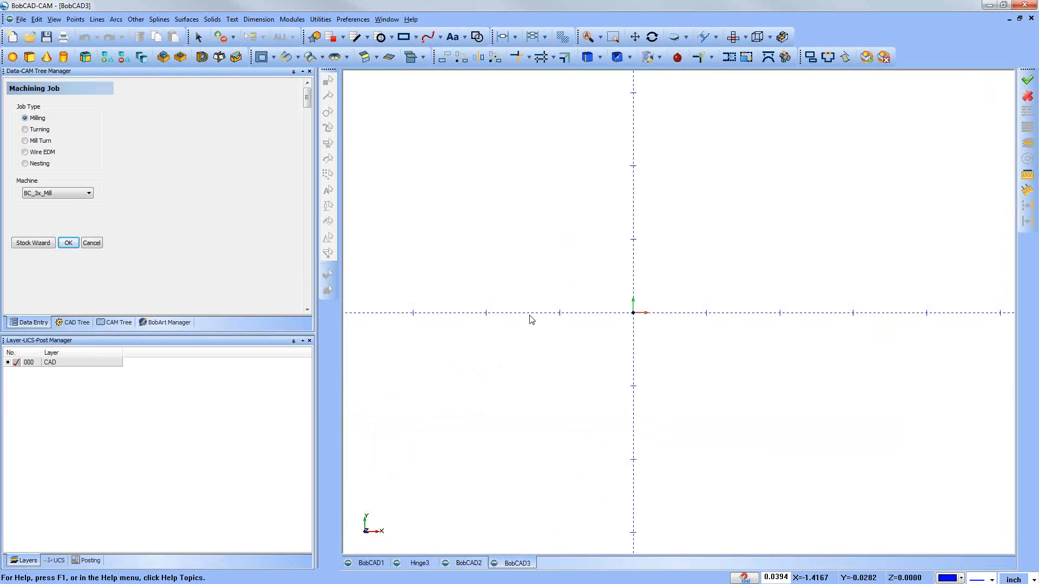
scroll(536, 320, down, 2)
middle_drag(554, 335, 560, 337)
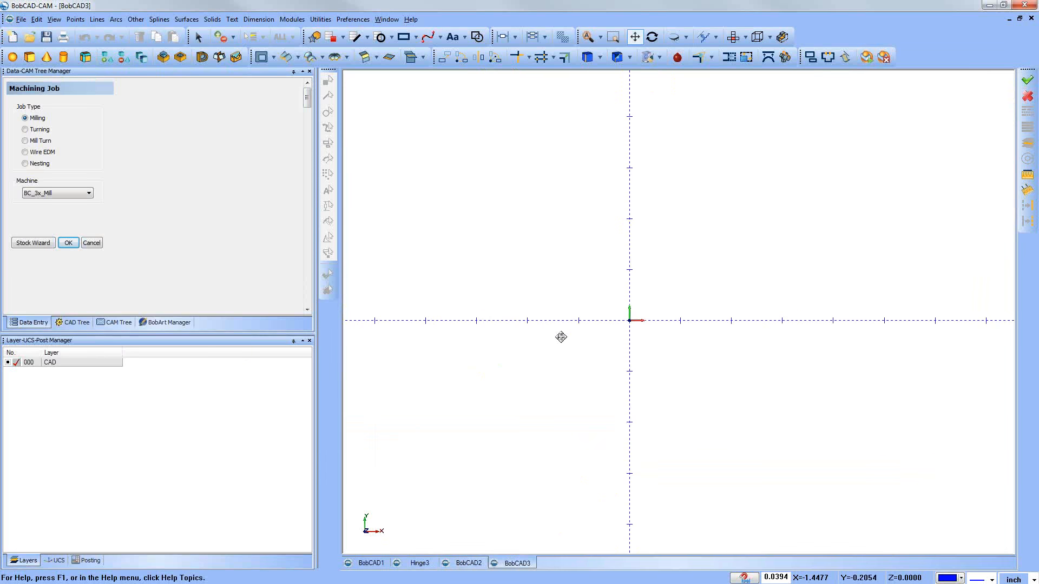
click(136, 20)
click(163, 178)
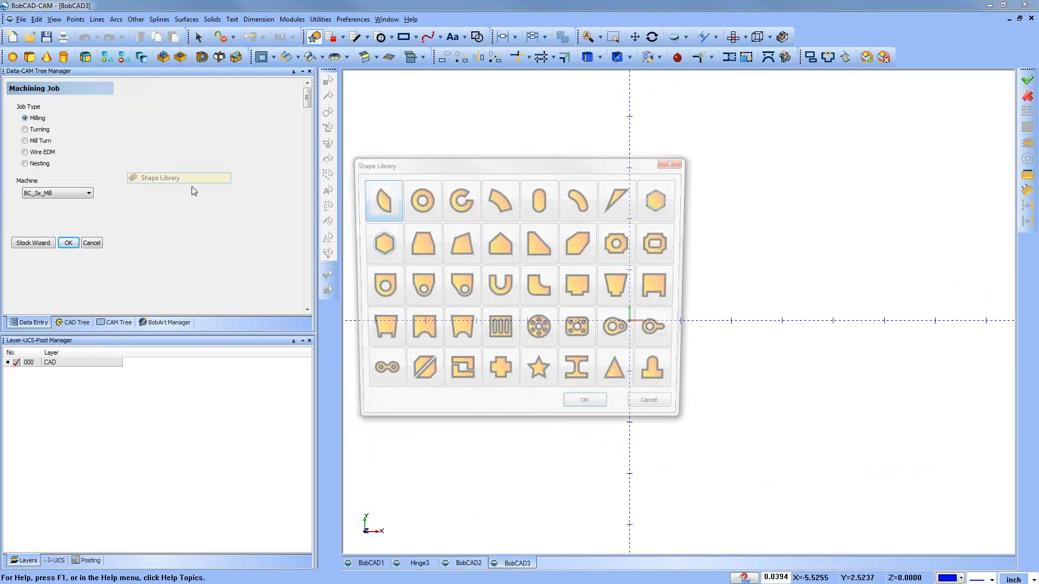
click(660, 332)
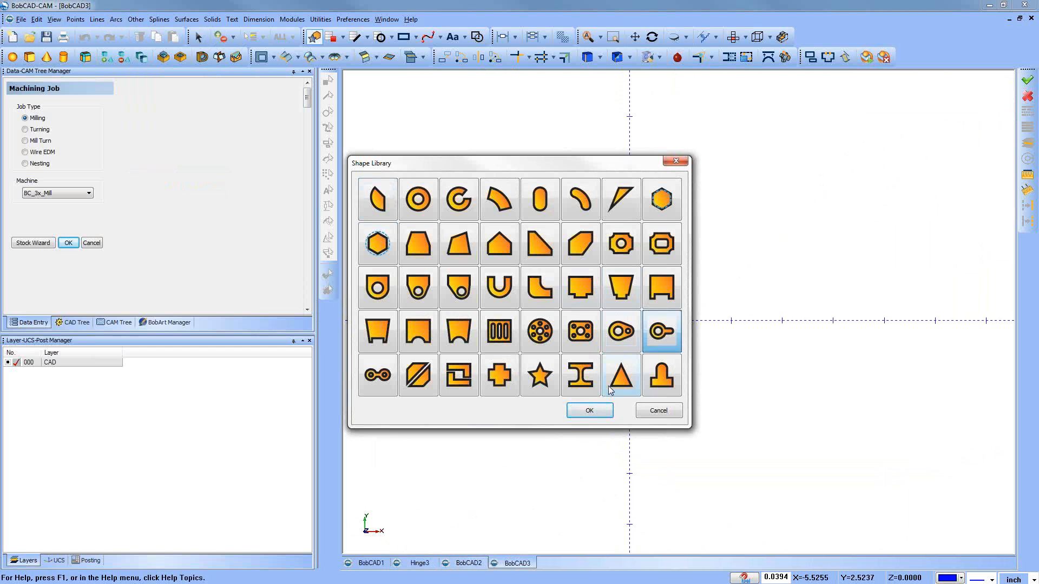
click(590, 410)
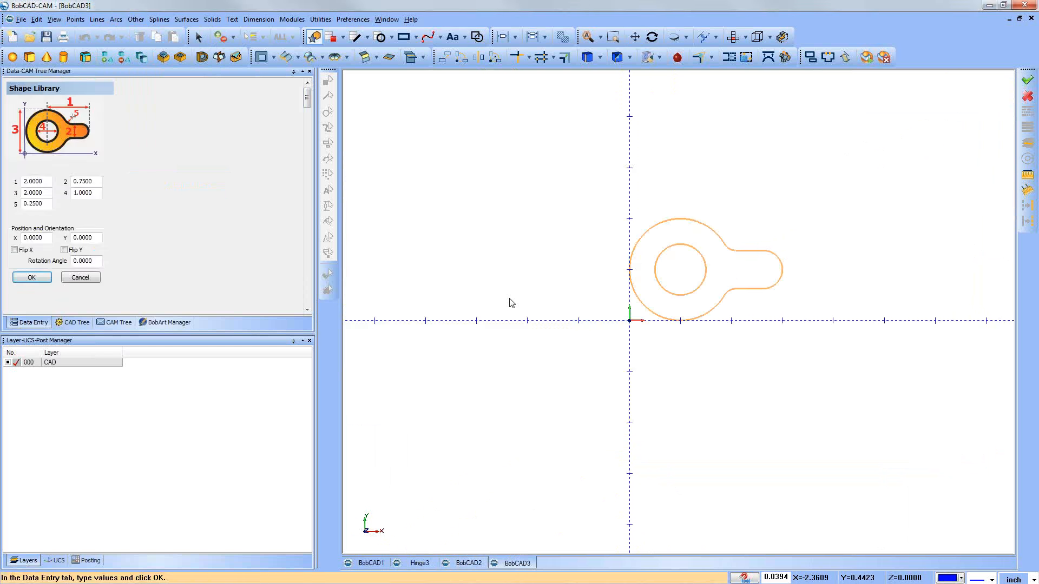
Step: Create the lollipop profile at the origin with handle width 0.25, outer diameter 0.75 and hole diameter 0.5
drag(46, 182, 5, 180)
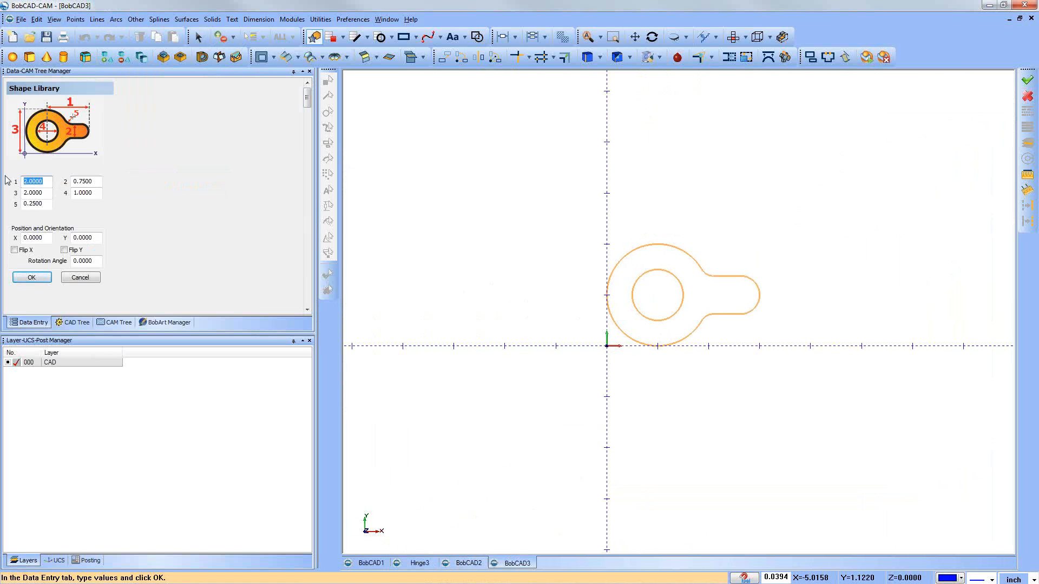
key(Tab)
text(0.25)
key(Tab)
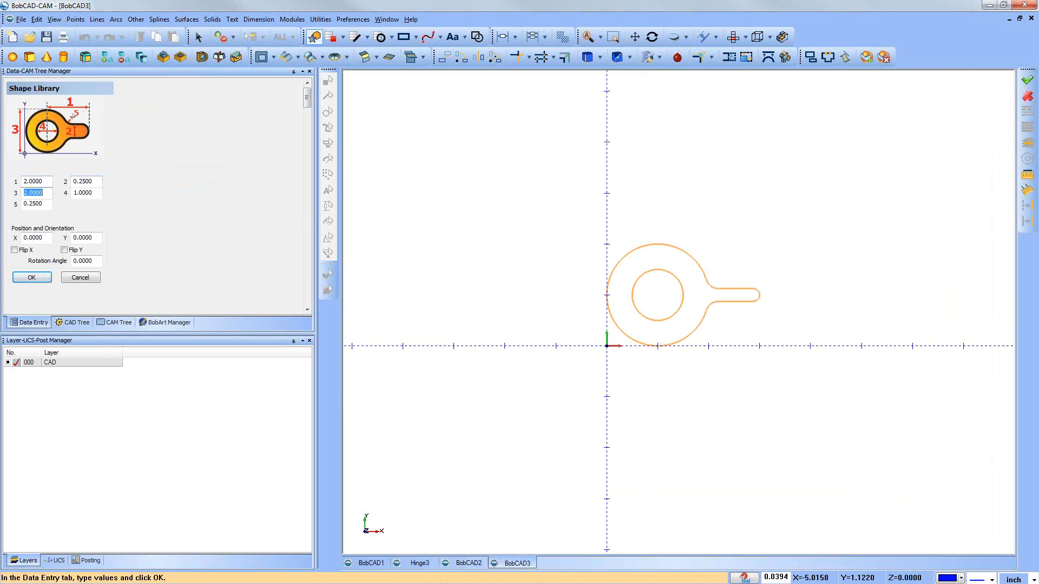
text(.375*2)
key(Tab)
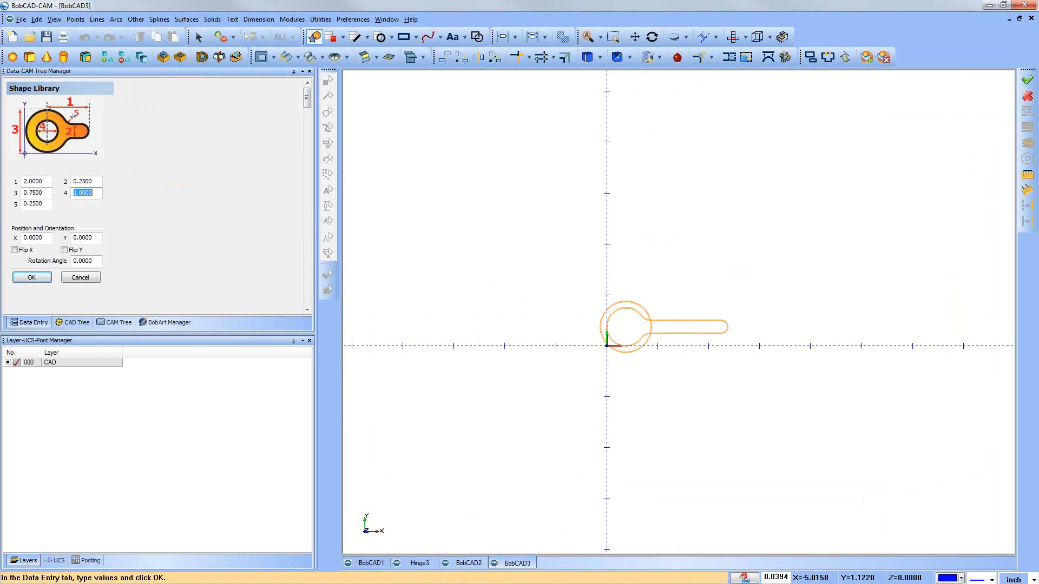
text(.5)
key(Tab)
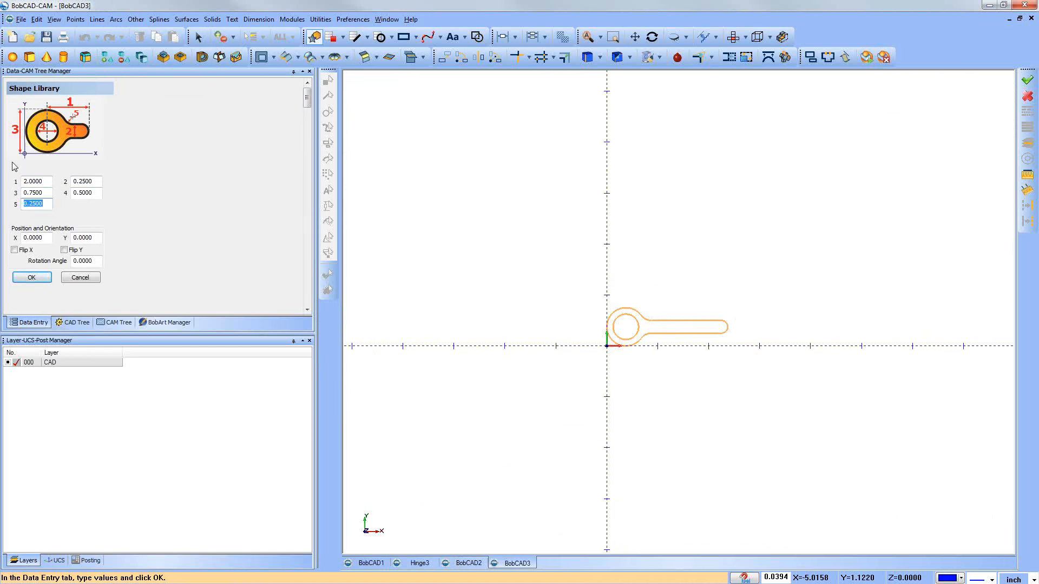
click(34, 278)
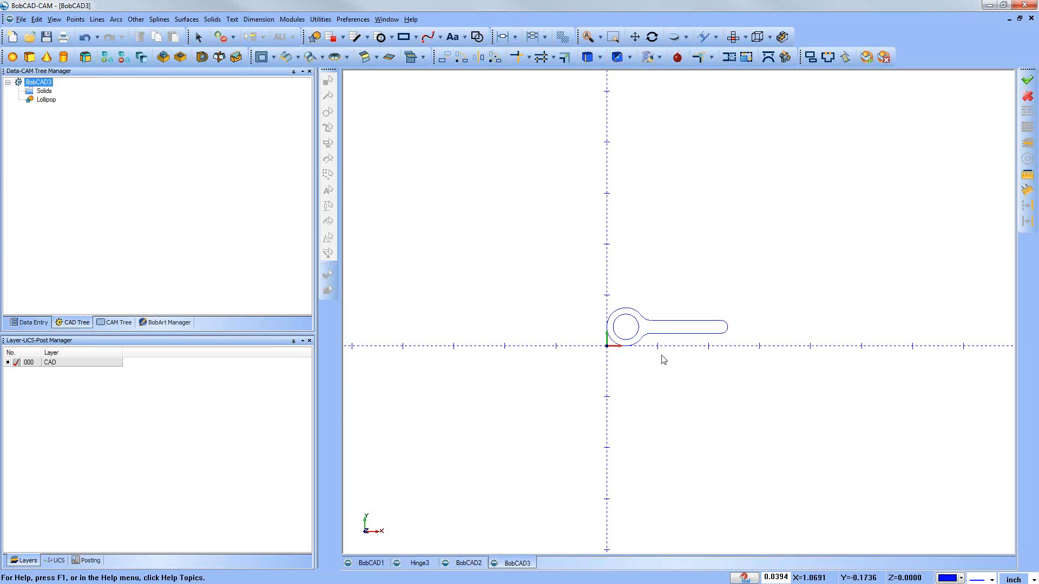
scroll(638, 367, up, 5)
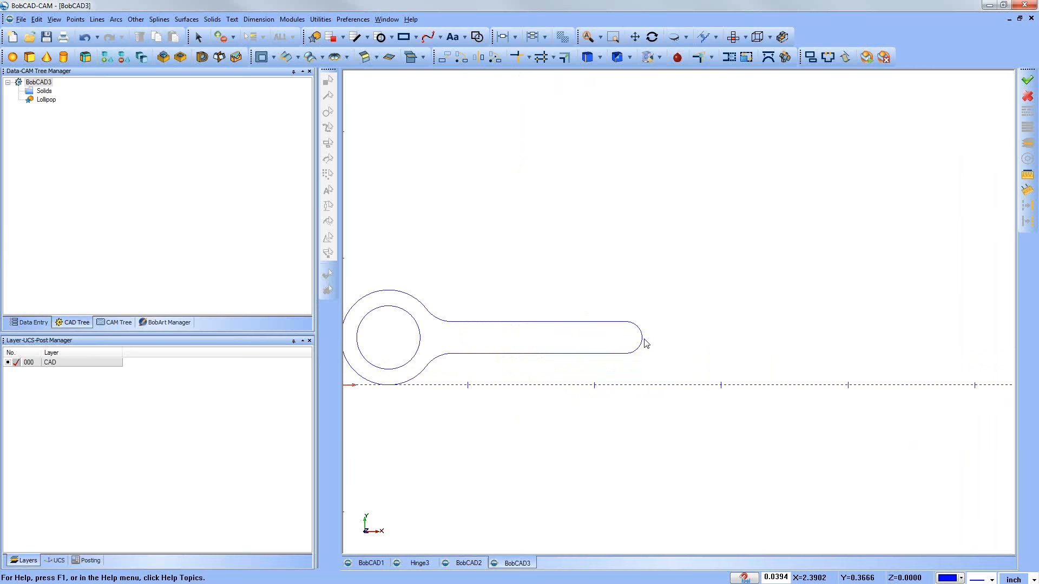
scroll(642, 340, down, 2)
middle_drag(636, 353, 512, 322)
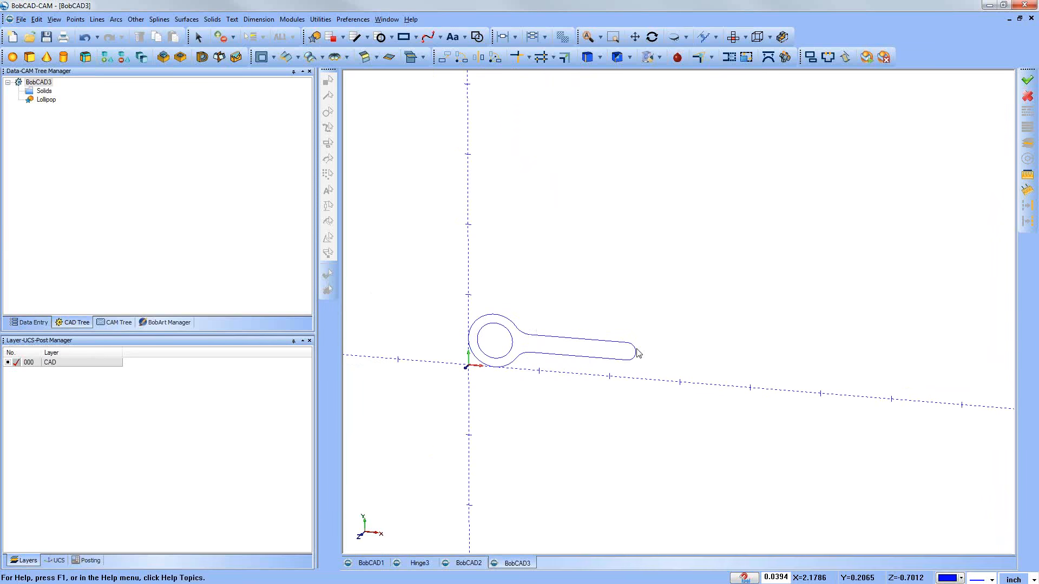
scroll(639, 353, down, 4)
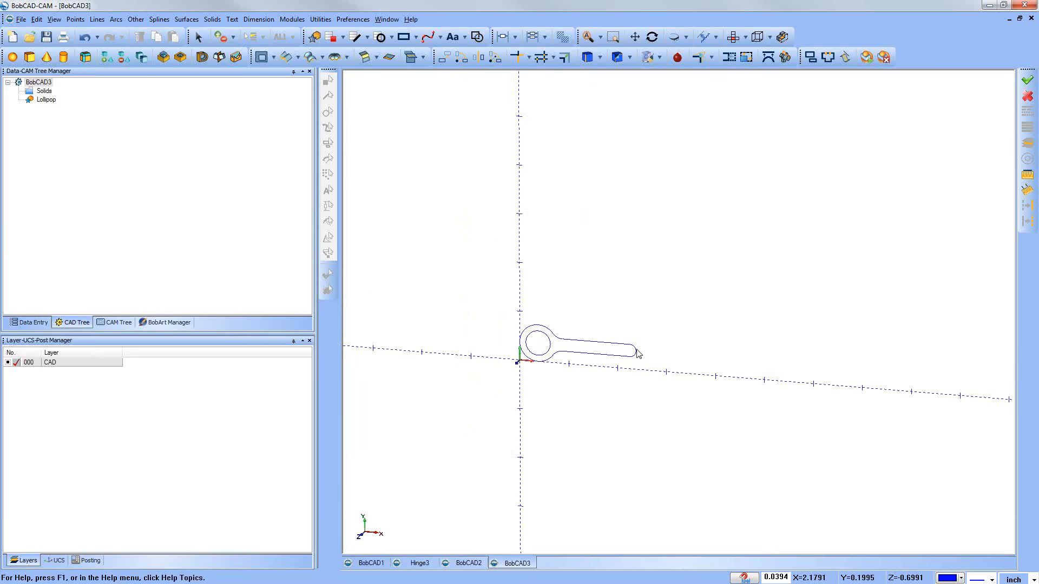
middle_drag(622, 382, 601, 330)
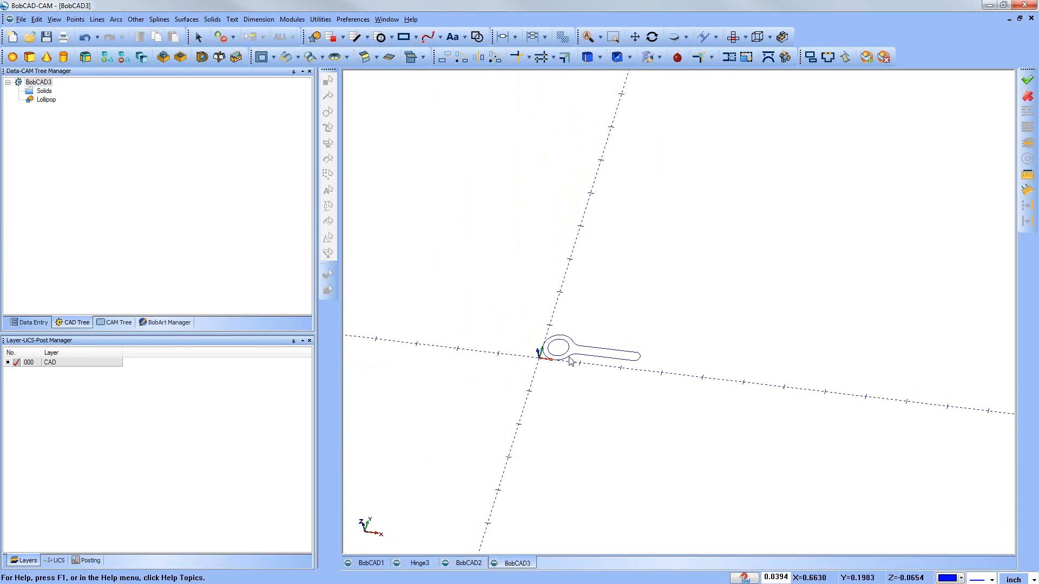
middle_drag(547, 382, 545, 354)
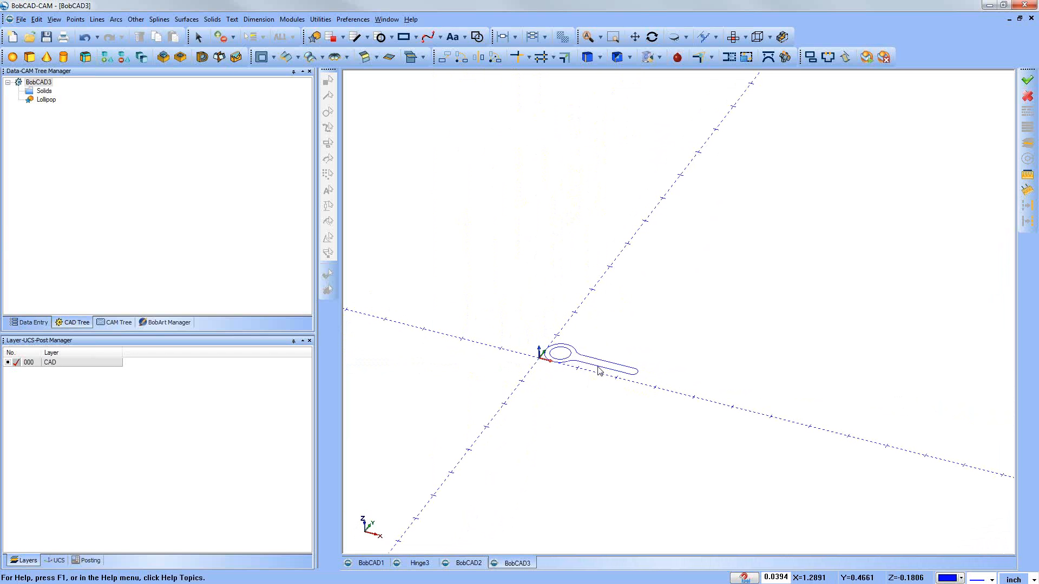
Step: Extrude the whole lollipop profile as a boss with distance 0 in the positive direction, 4 in the other direction and 0 draft
click(163, 58)
drag(494, 306, 715, 450)
drag(592, 370, 595, 478)
double_click(165, 236)
text(0)
key(Tab)
text(4)
key(Tab)
double_click(183, 250)
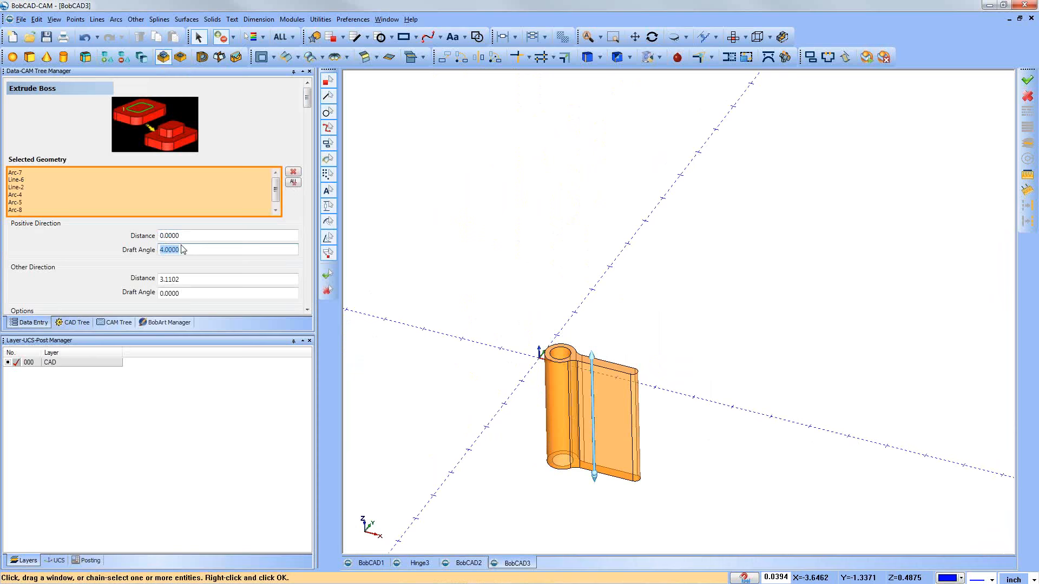
text(0)
key(Tab)
text(4)
key(Tab)
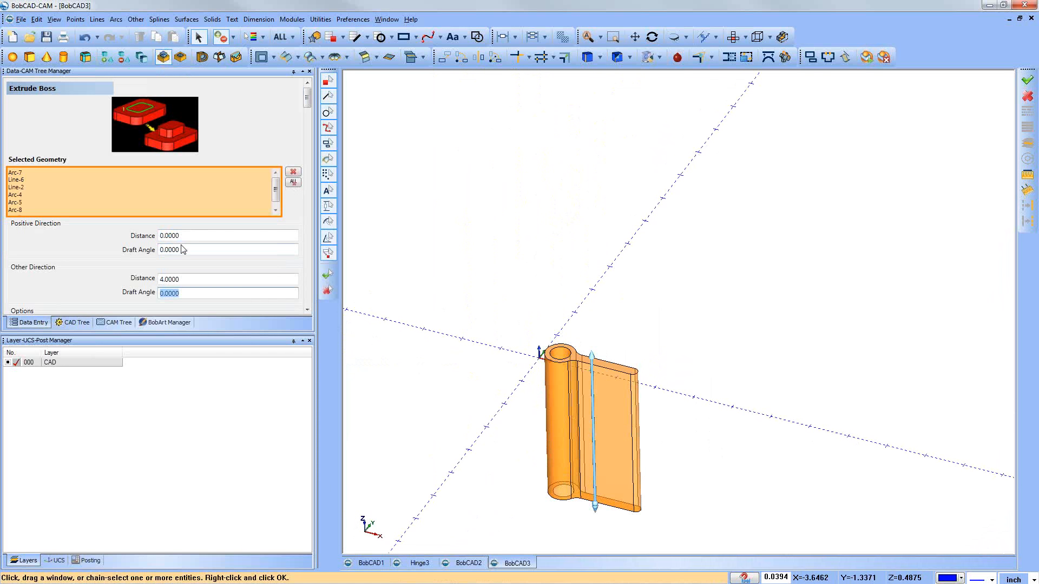
scroll(164, 288, down, 1)
scroll(164, 288, down, 1)
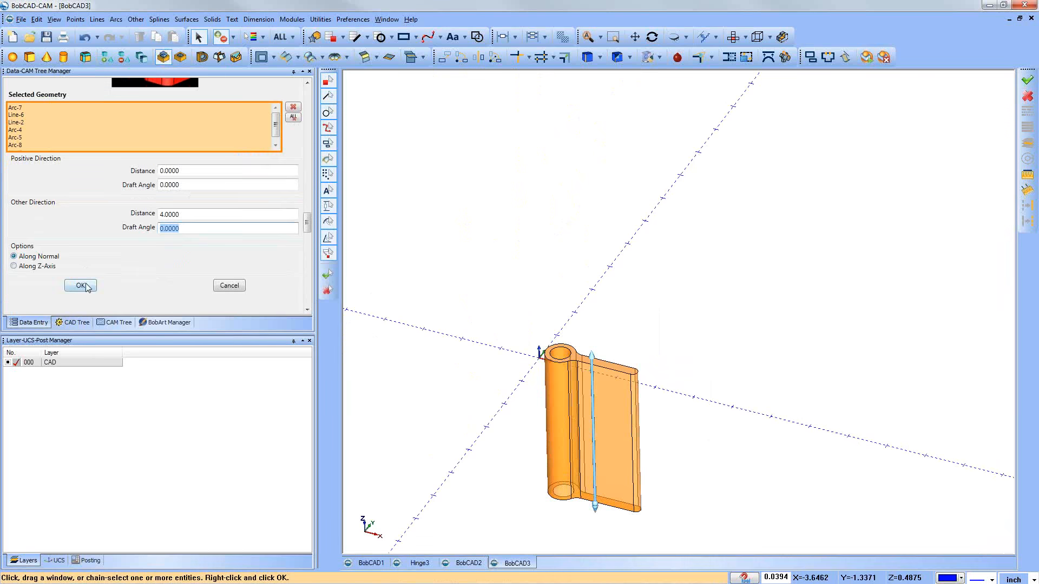
click(81, 286)
mouse_move(532, 331)
middle_down()
mouse_move(522, 357)
mouse_move(541, 323)
middle_up()
click(229, 285)
middle_drag(482, 420, 464, 357)
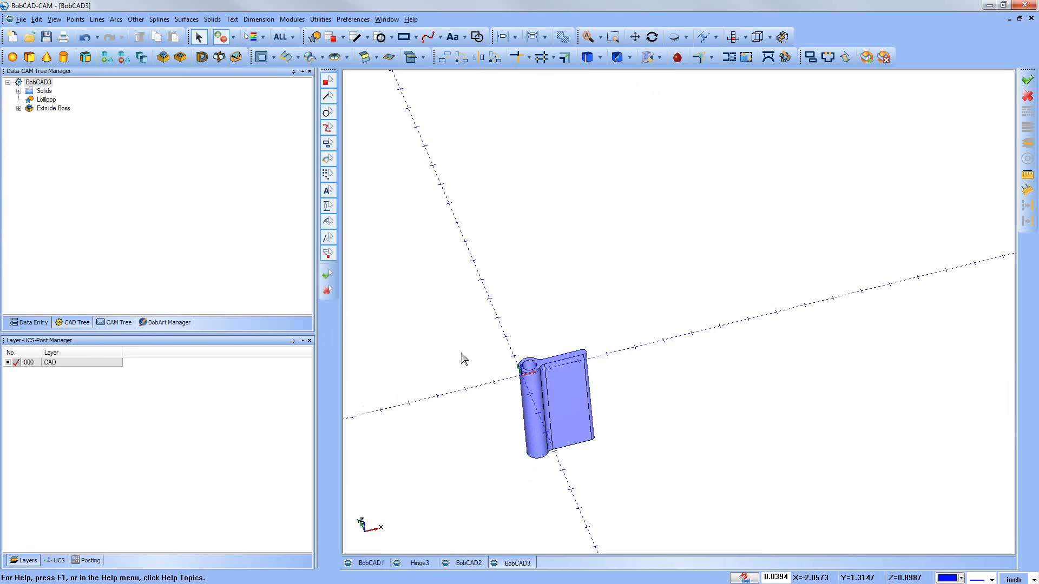
right_click(62, 423)
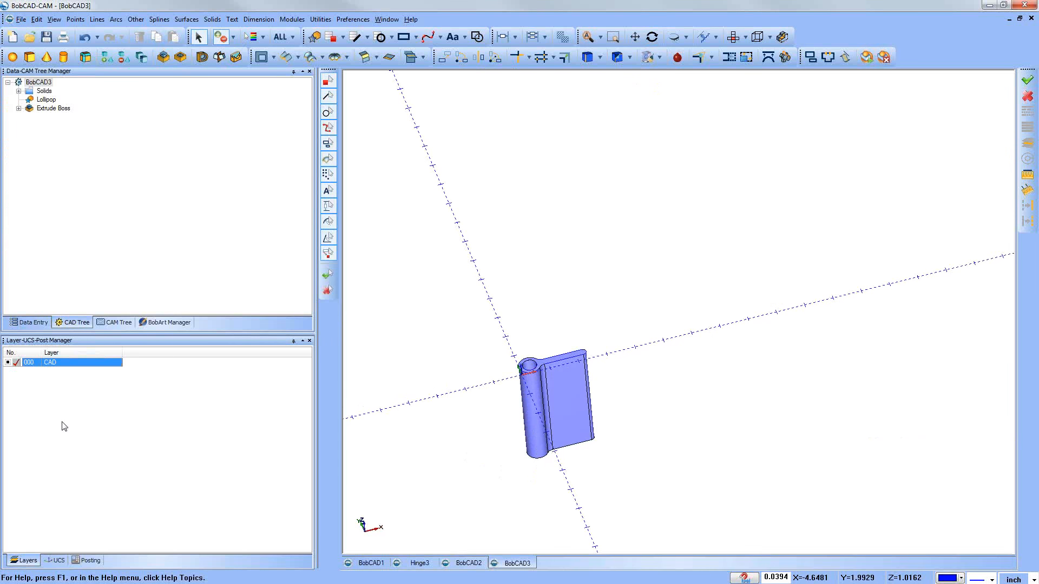
click(461, 411)
middle_drag(492, 320, 500, 321)
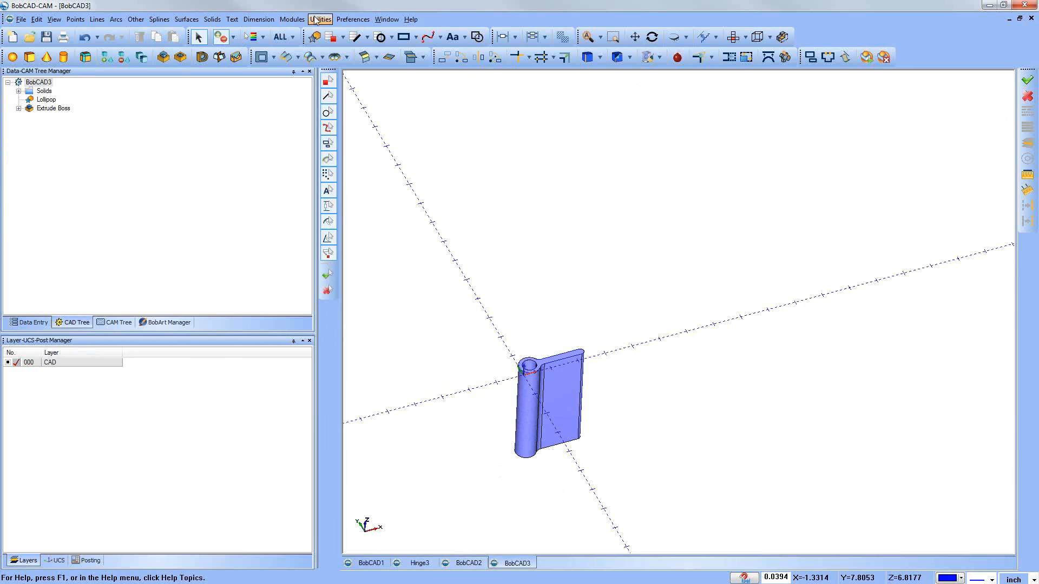
Step: Rotate the extruded leaf together with its profile geometry by 270 degrees about the Z axis through the origin
click(320, 19)
click(329, 46)
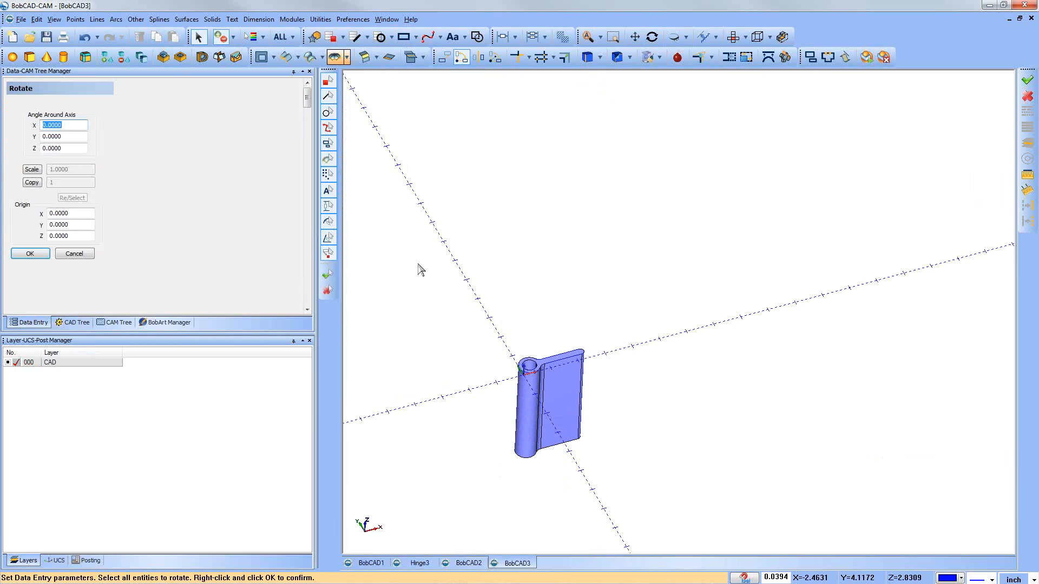
drag(458, 293, 653, 504)
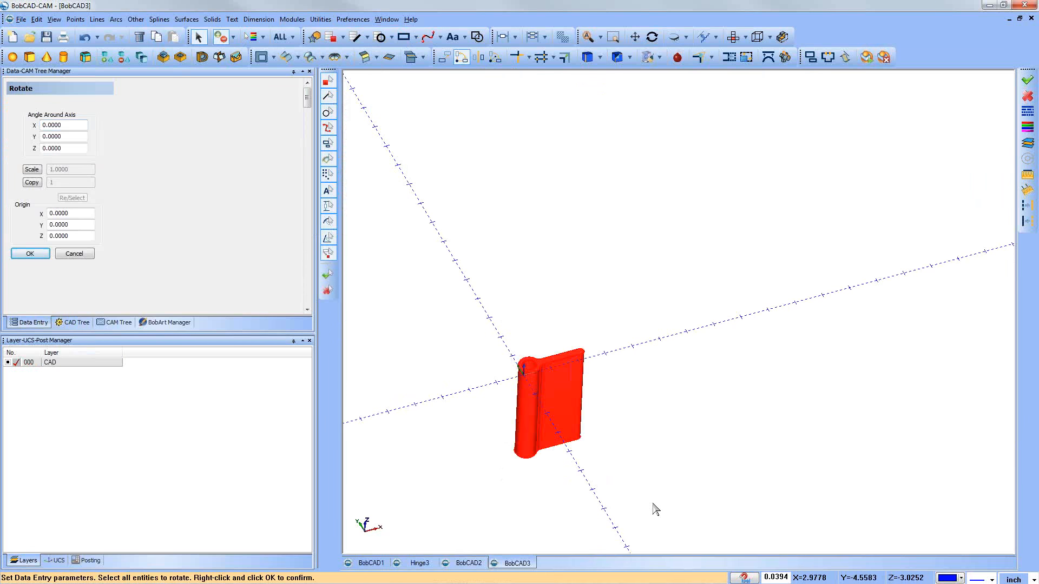
right_click(588, 279)
click(594, 282)
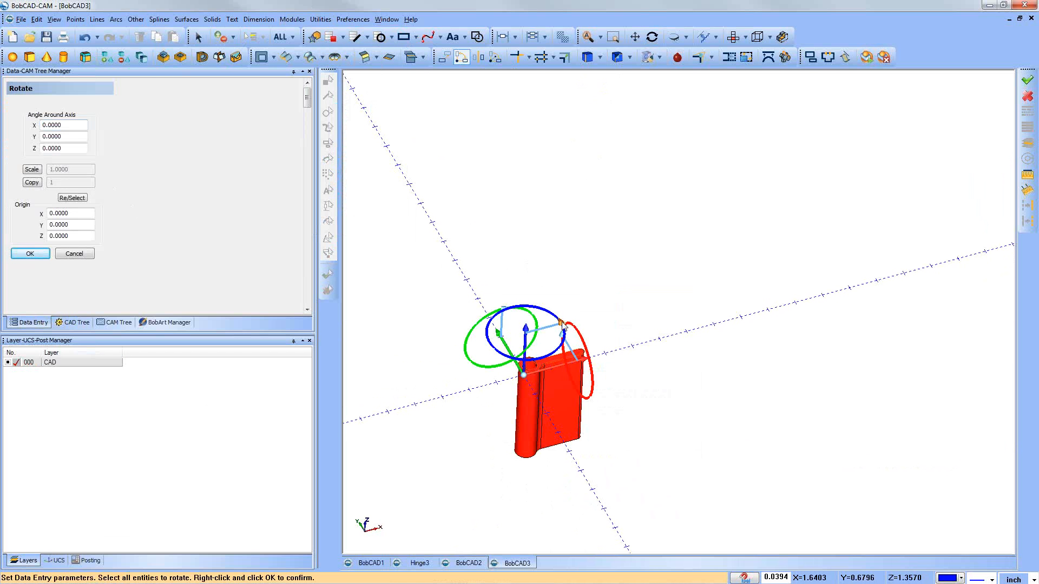
drag(562, 325, 549, 368)
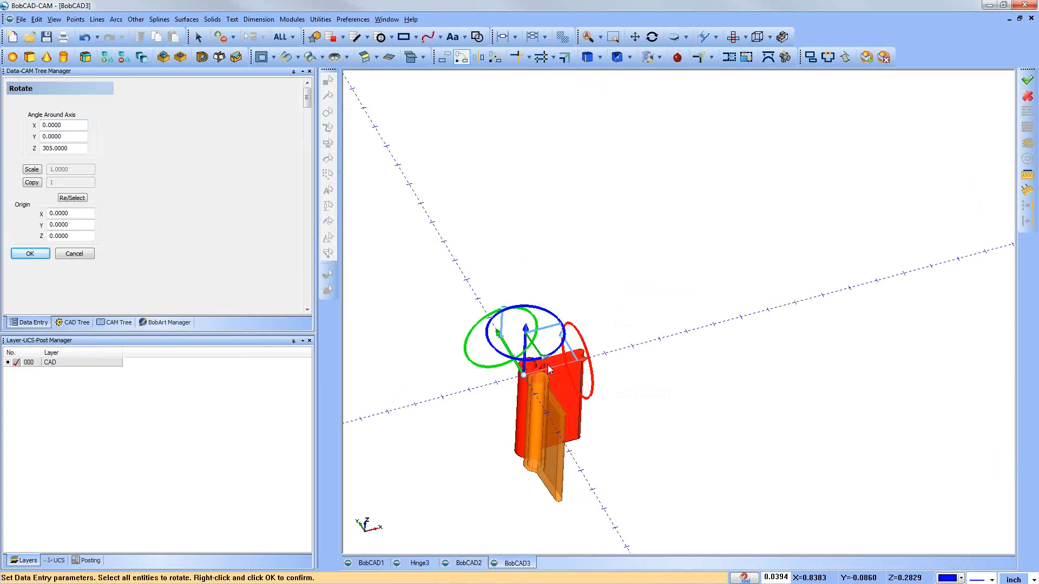
drag(548, 364, 567, 399)
double_click(88, 149)
text(2)
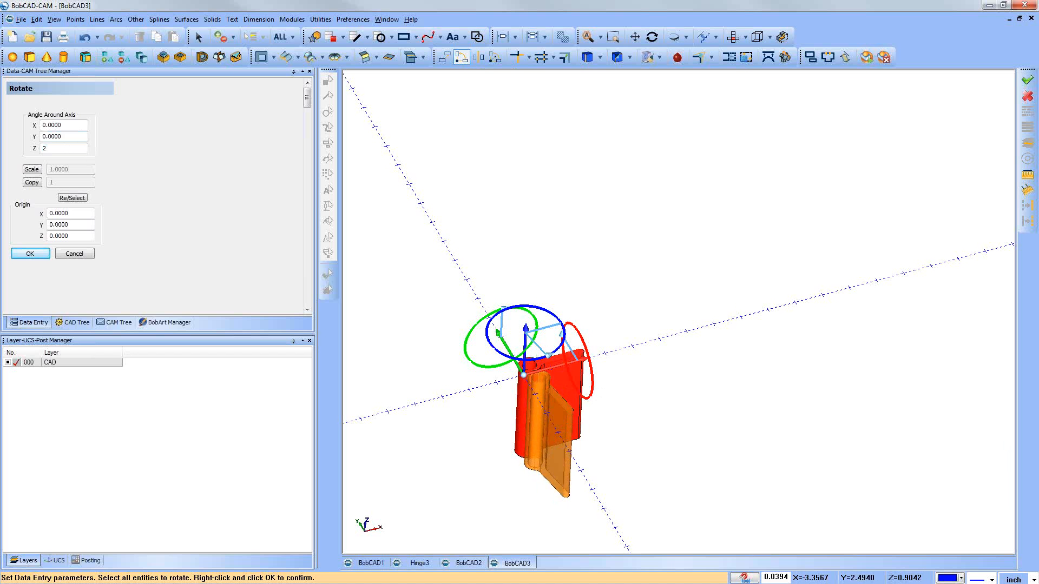
text(70)
key(Tab)
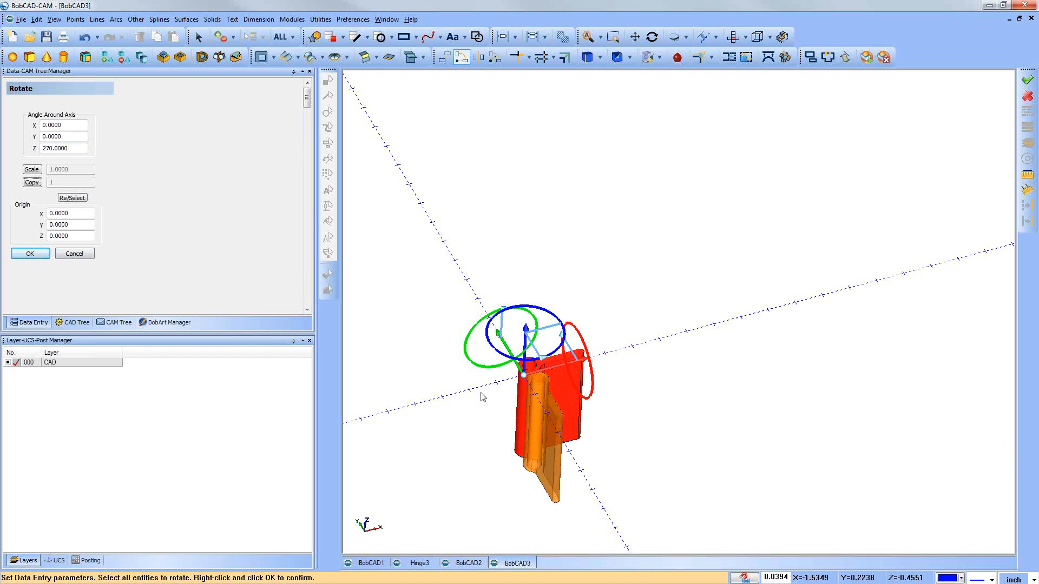
click(34, 254)
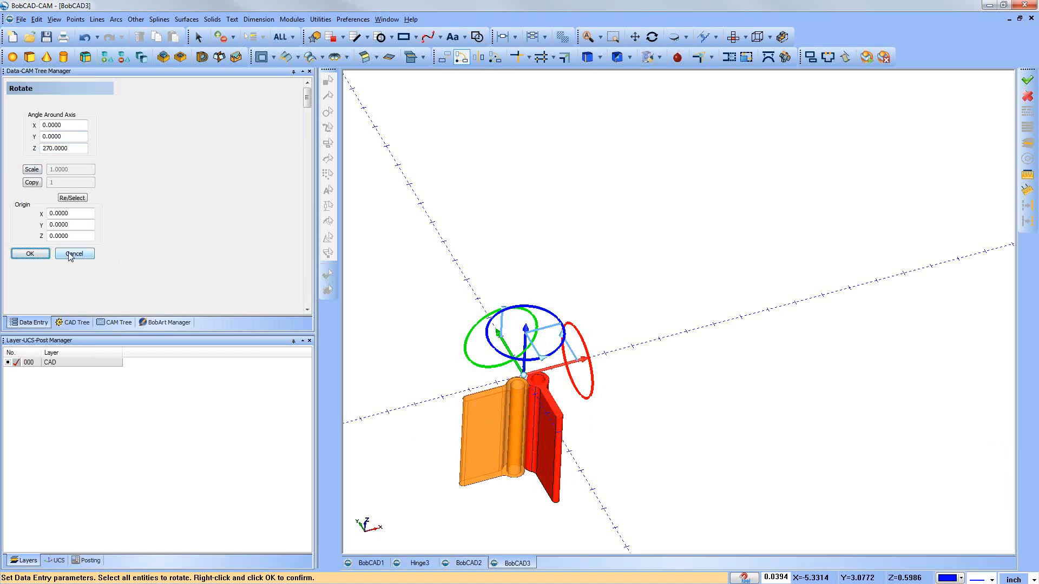
Step: Rotate the same selection by 270 degrees about the Y axis with the Z angle at 0, and close Rotate
drag(69, 149, 3, 130)
text(0)
key(Tab)
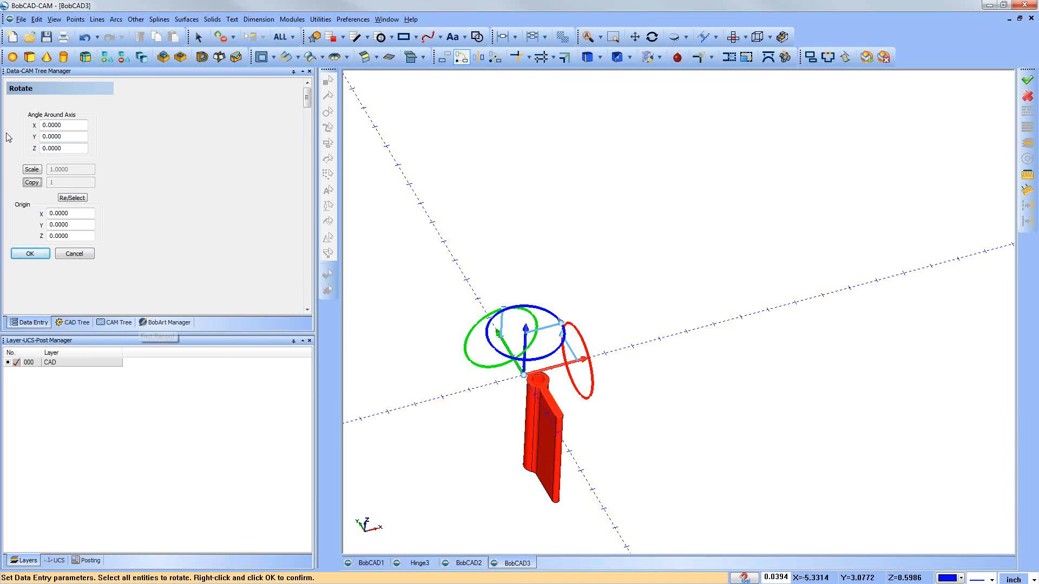
drag(503, 312, 446, 356)
middle_drag(777, 531, 737, 483)
middle_drag(504, 389, 506, 381)
double_click(61, 135)
text(2)
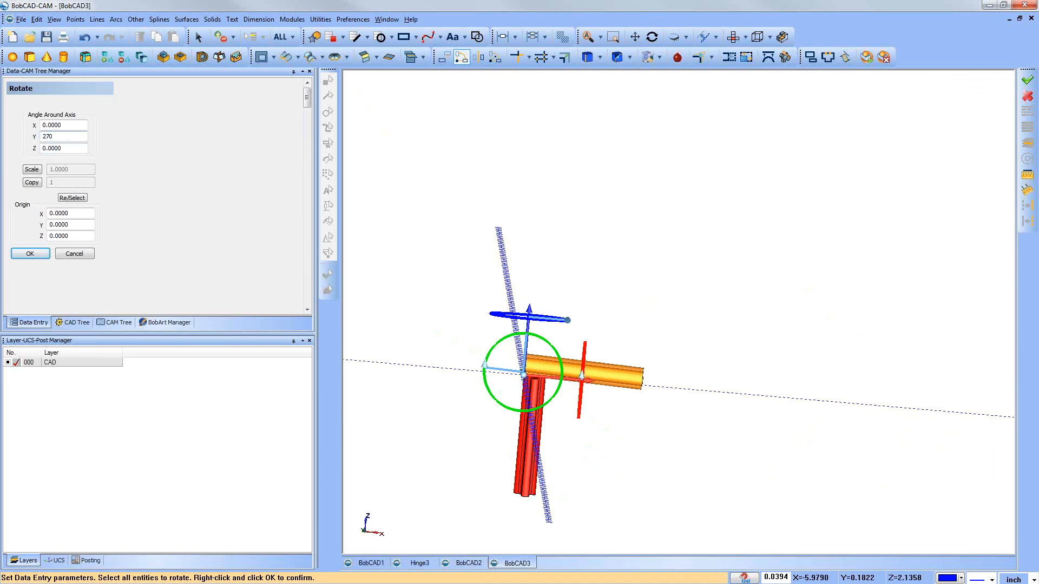
text(70)
key(Tab)
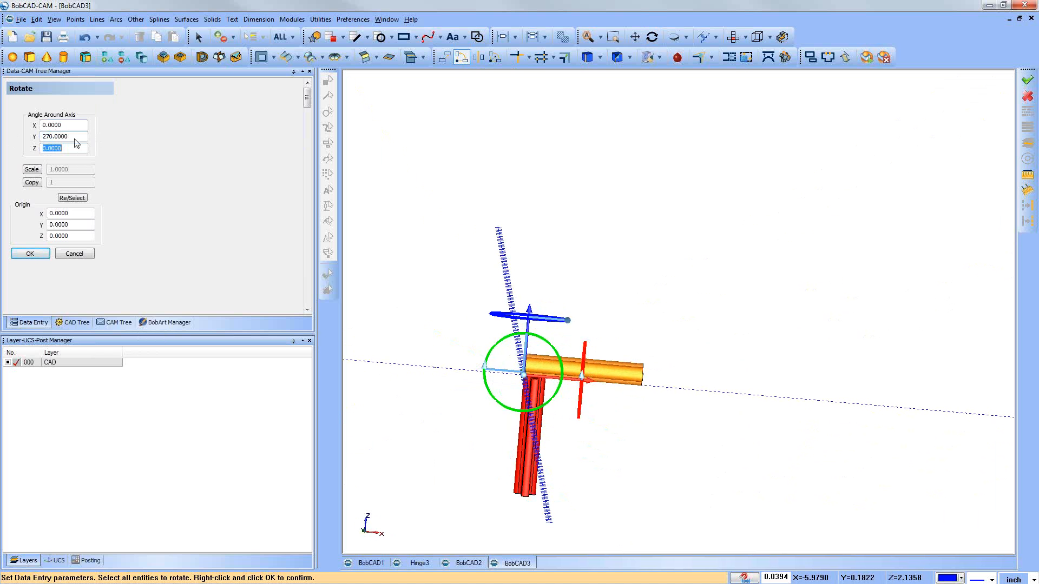
middle_drag(499, 406, 525, 420)
middle_drag(400, 283, 581, 261)
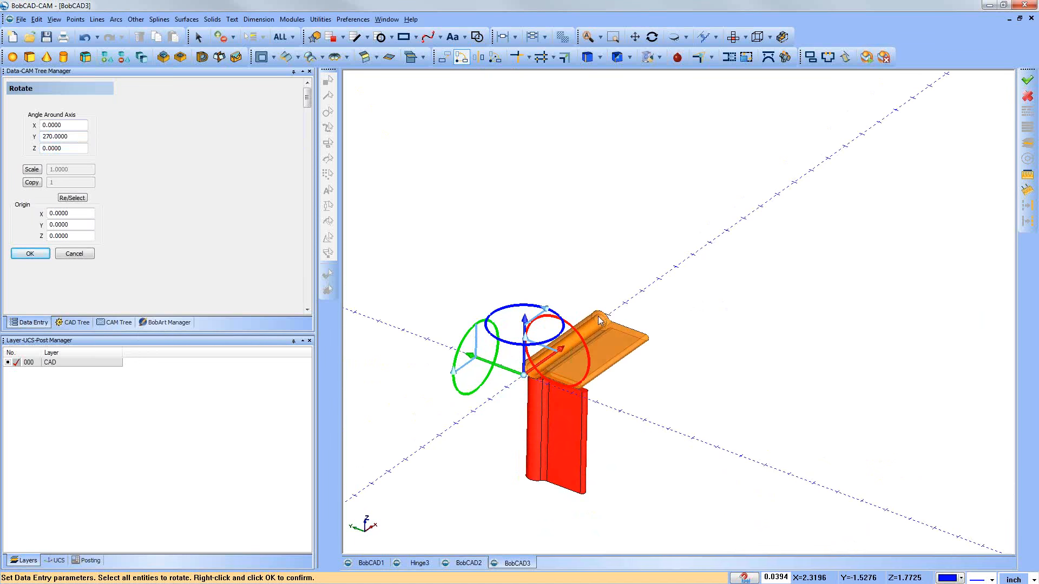
click(49, 256)
click(74, 254)
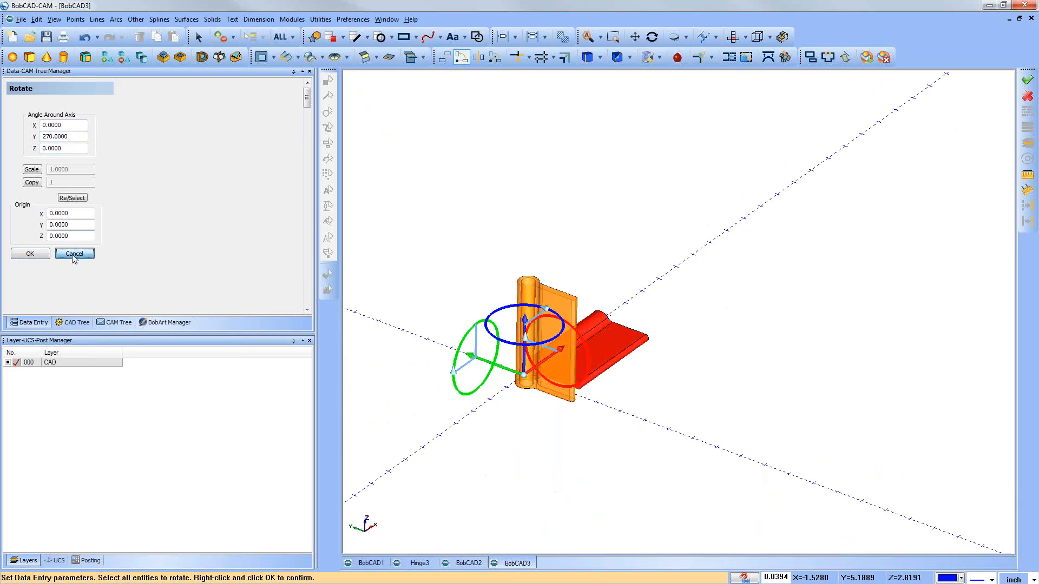
Step: Examine the reoriented hinge leaf from the top view and from several oblique angles
middle_drag(625, 393, 578, 391)
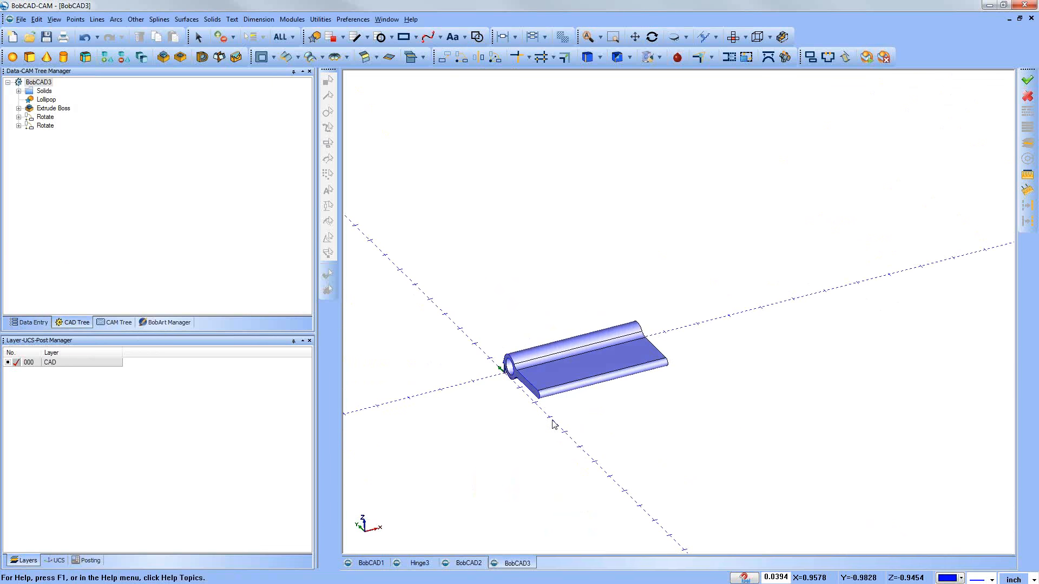
scroll(553, 420, up, 2)
scroll(555, 424, up, 1)
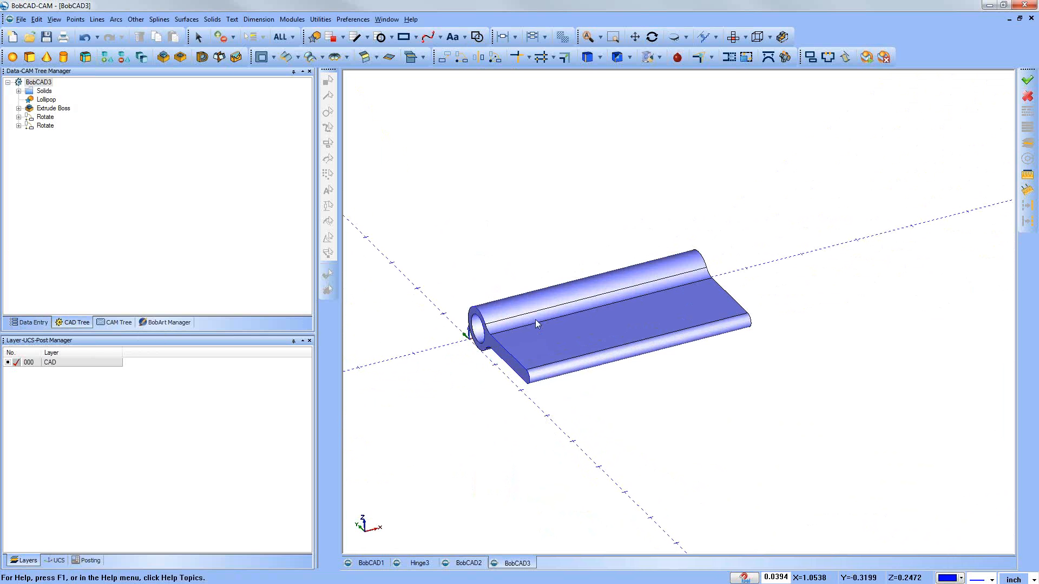
middle_drag(609, 397, 419, 284)
click(733, 37)
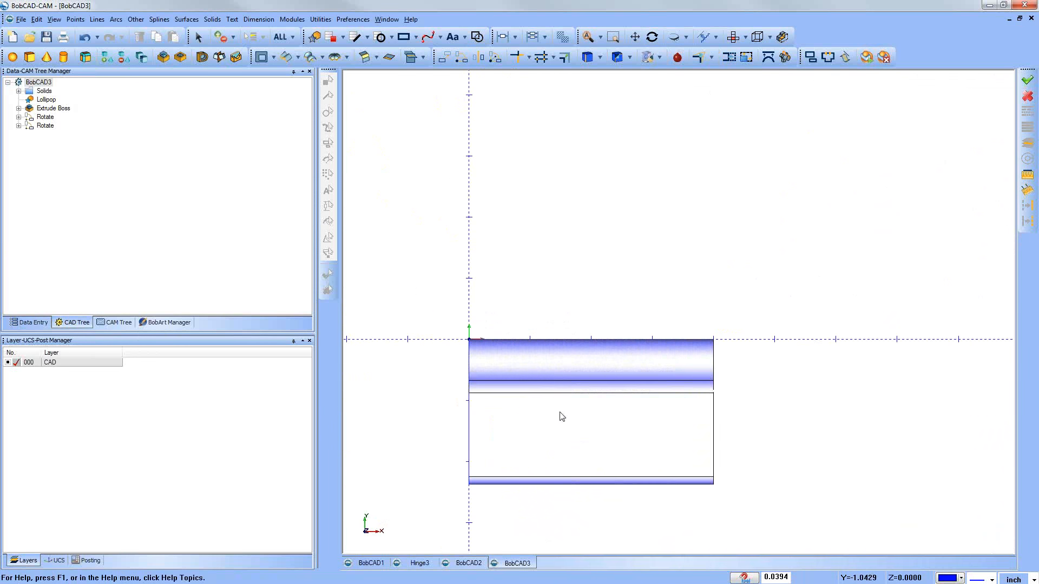
ctrl+middle_drag(568, 433, 538, 321)
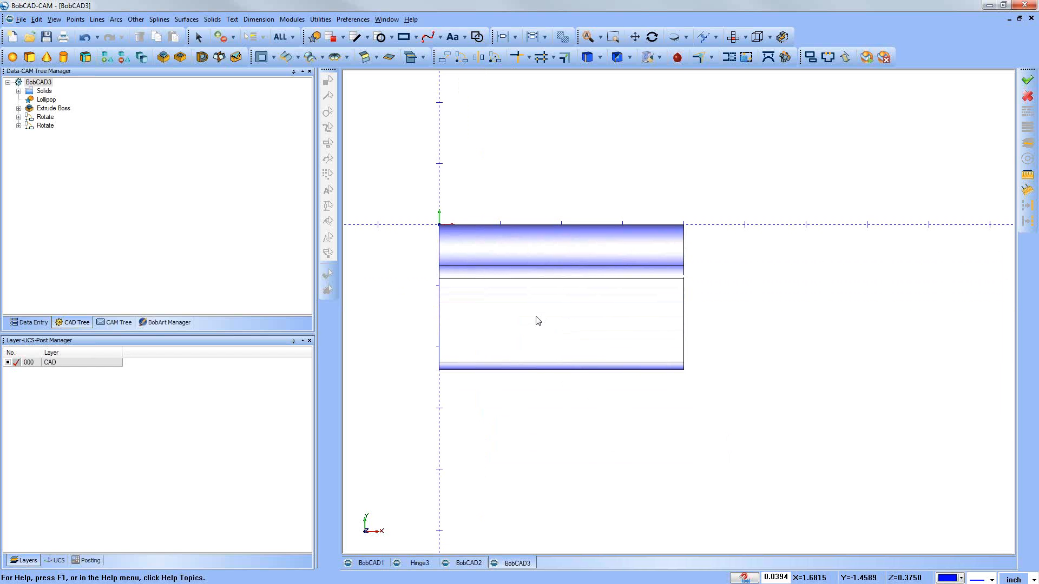
scroll(528, 332, down, 2)
middle_drag(569, 399, 615, 378)
middle_drag(401, 297, 383, 323)
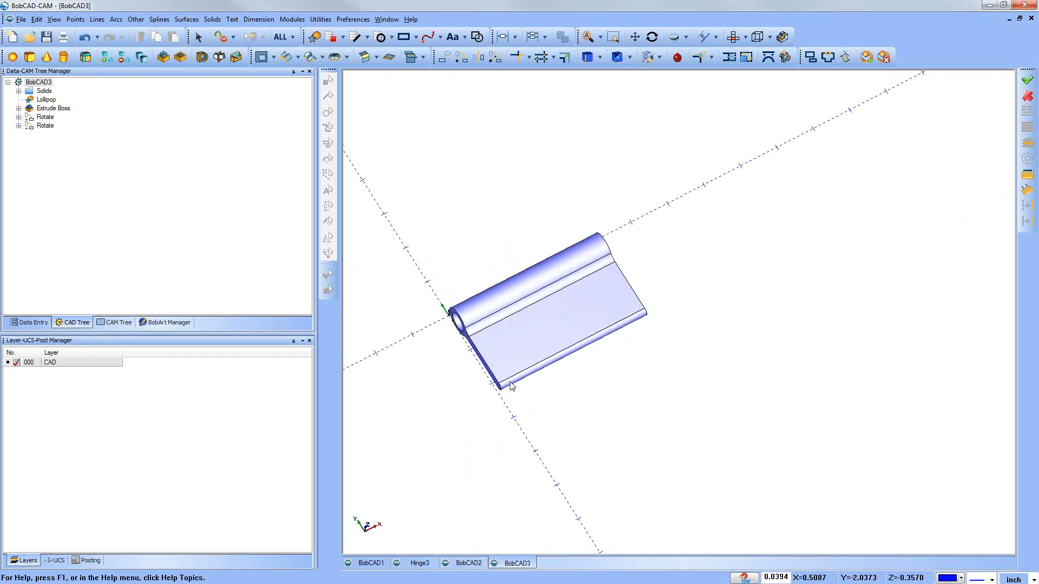
middle_drag(562, 334, 569, 319)
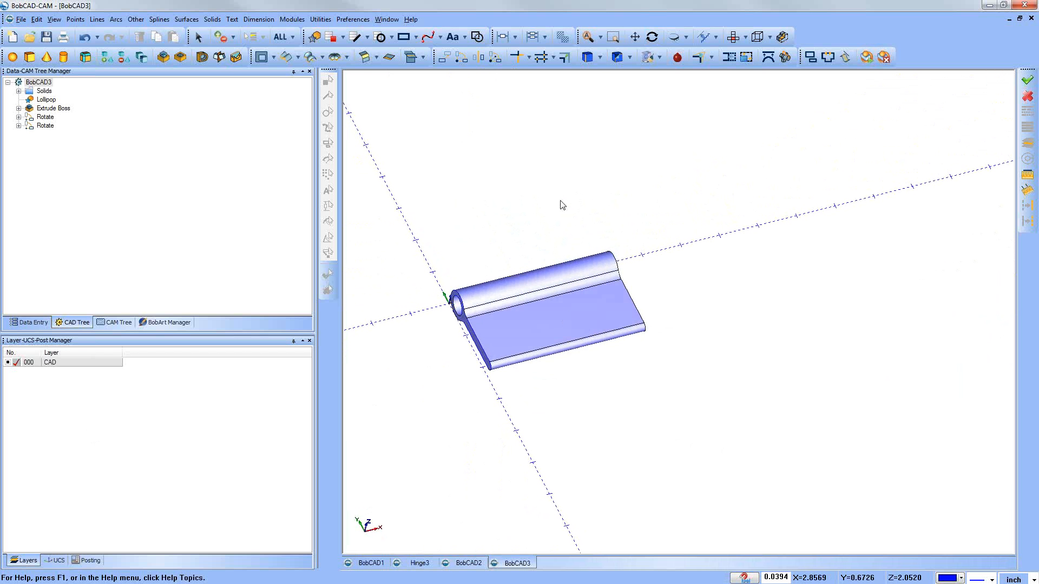
middle_drag(756, 365, 579, 435)
Step: Consult the BobCAD2 drawing, return to BobCAD3 and look over the flat plate of the leaf
click(467, 563)
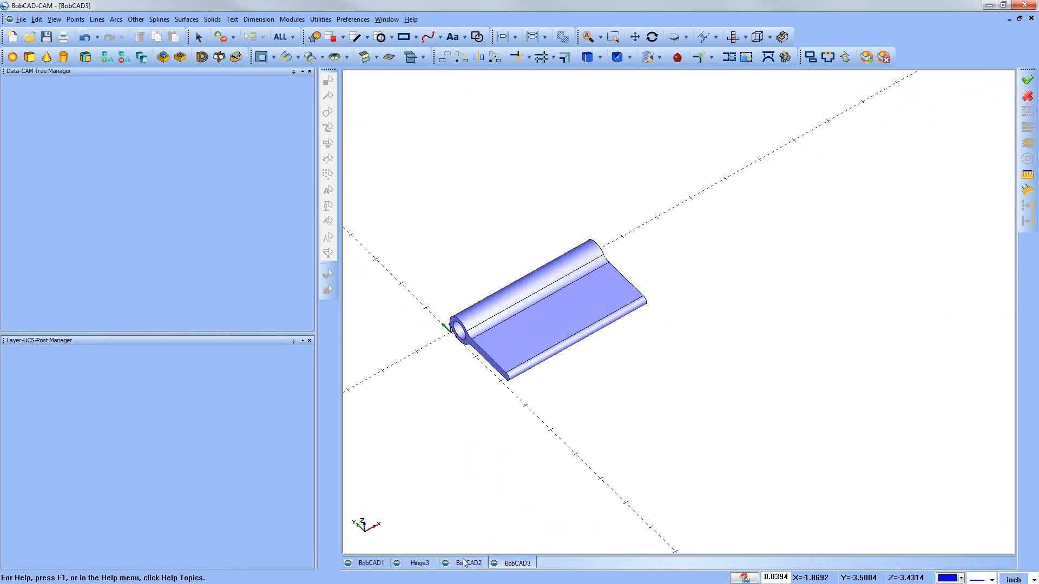
click(495, 564)
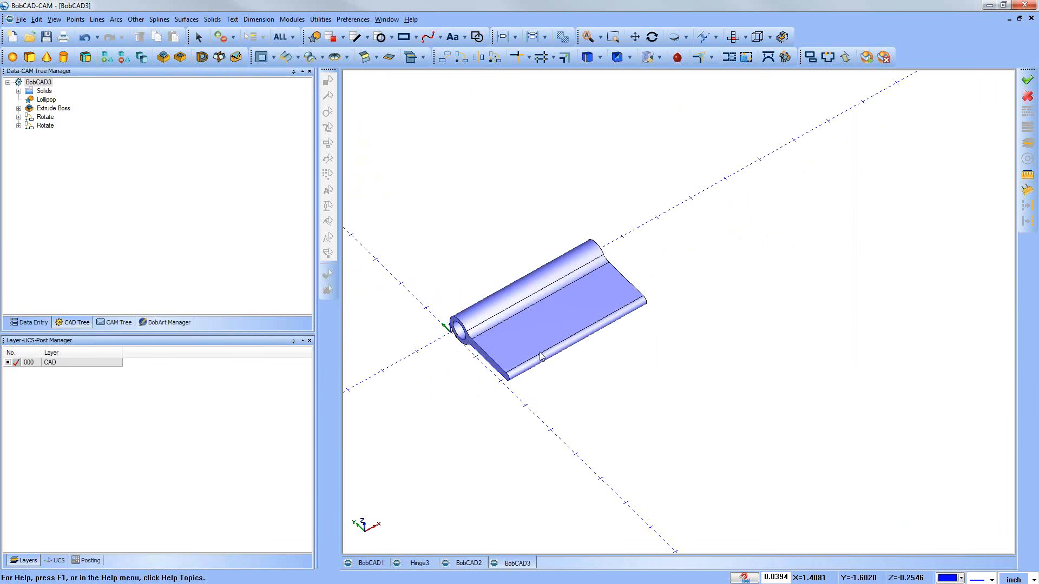
middle_drag(513, 406, 552, 363)
middle_drag(481, 281, 478, 277)
scroll(433, 322, up, 1)
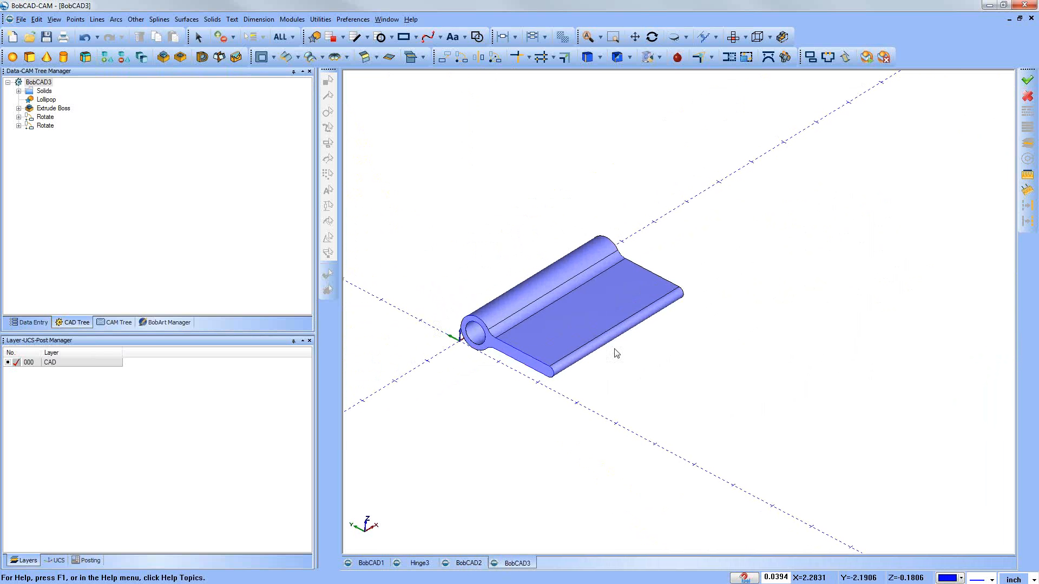
Step: Create a three-point UCS at the plate's near upper outer corner, with X along the long outer edge and Y toward the barrel
click(59, 560)
right_click(75, 407)
click(100, 414)
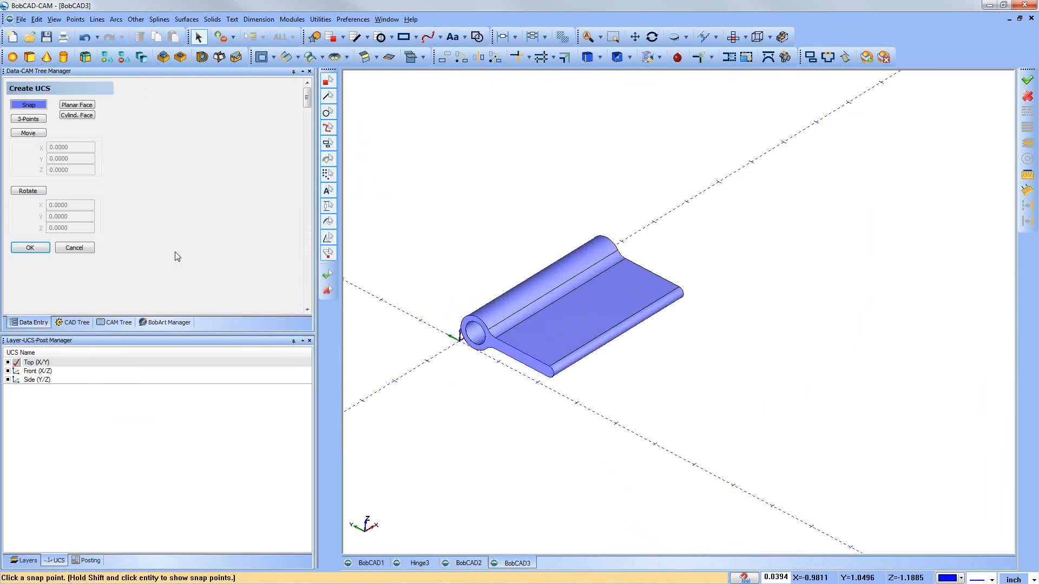
click(30, 119)
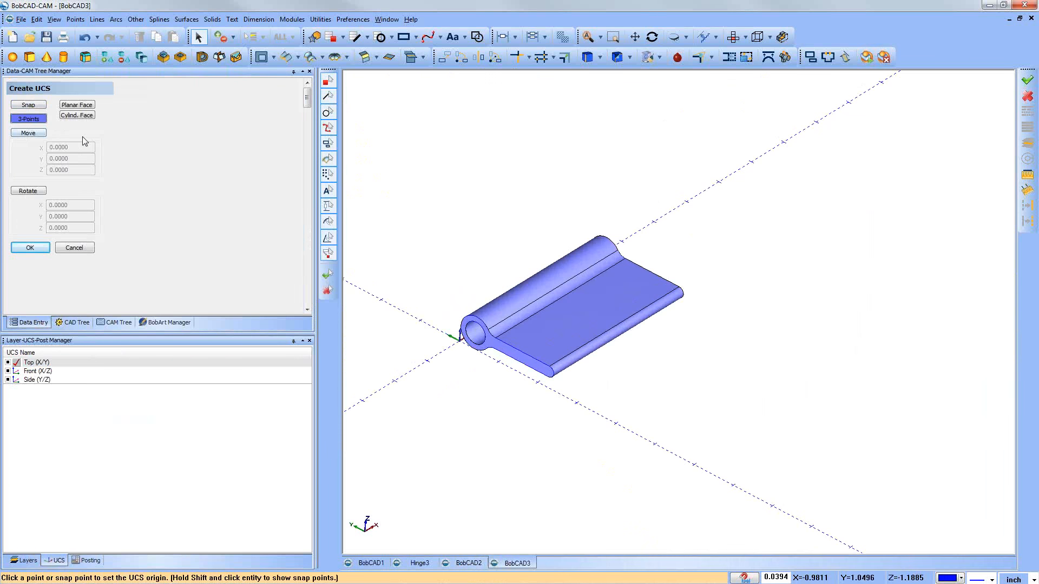
scroll(530, 368, up, 3)
click(530, 363)
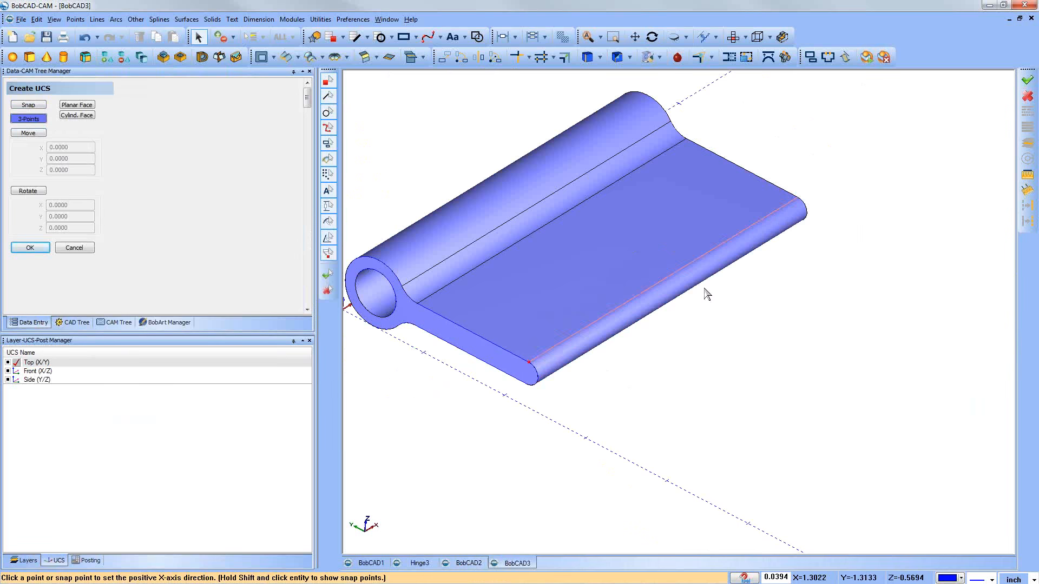
click(798, 198)
click(420, 312)
middle_drag(584, 387, 572, 386)
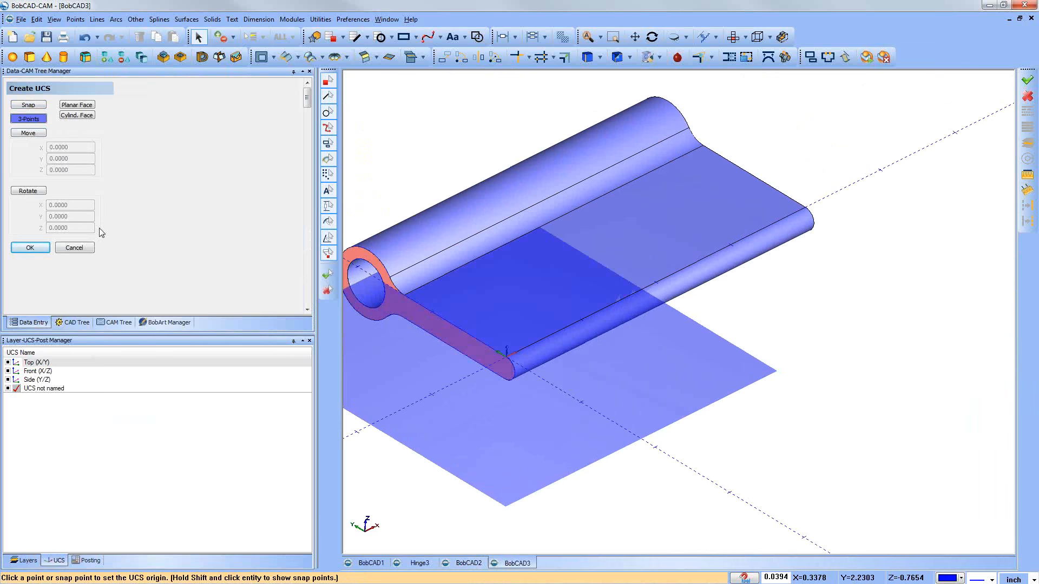
click(81, 248)
Step: Start a full circle defined by coordinates in the new UCS, with a radius of 0.125
click(116, 19)
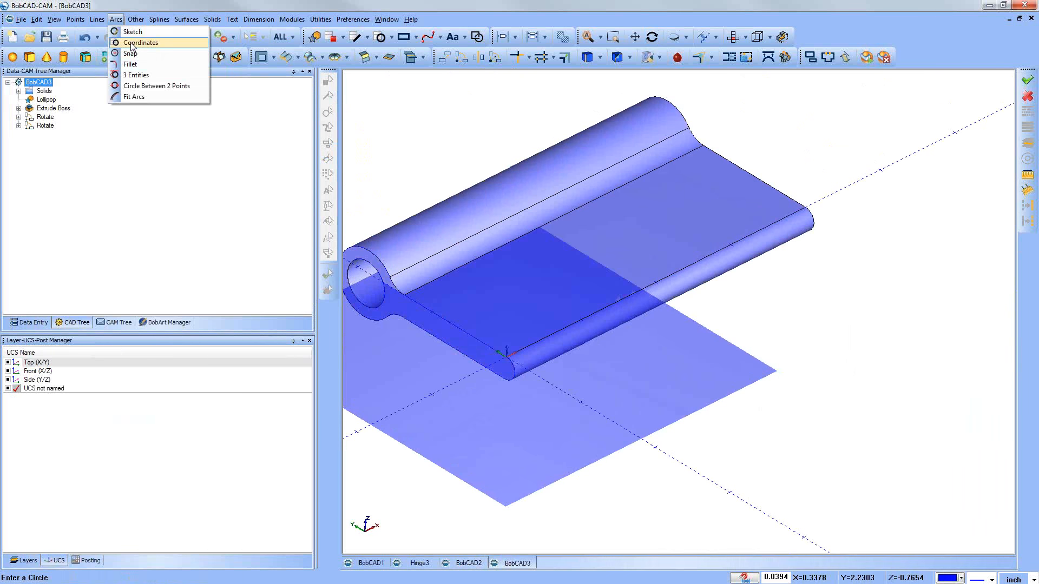
click(132, 43)
double_click(71, 142)
text(.25)
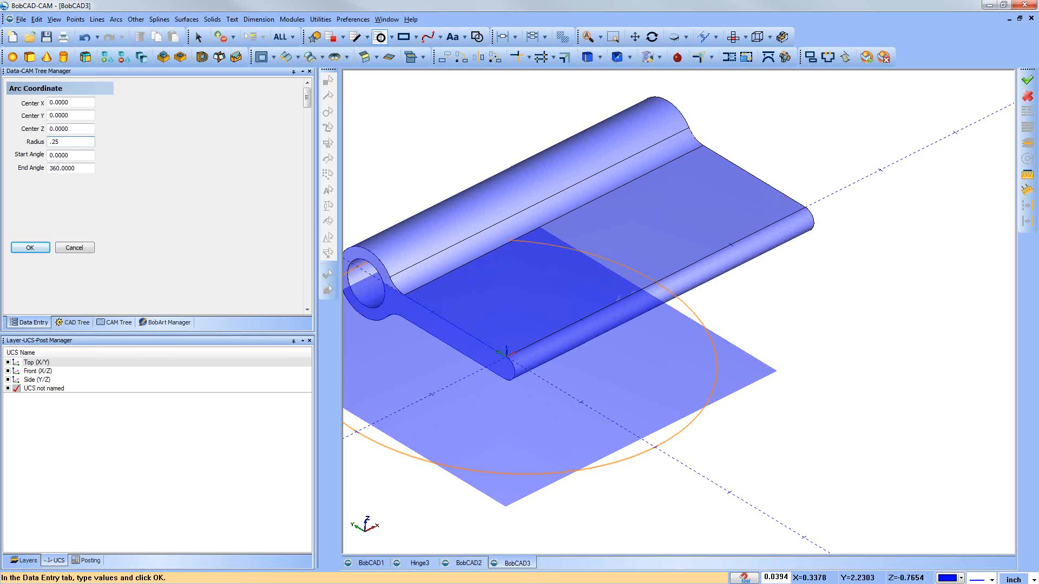
double_click(70, 142)
text(.125)
key(Tab)
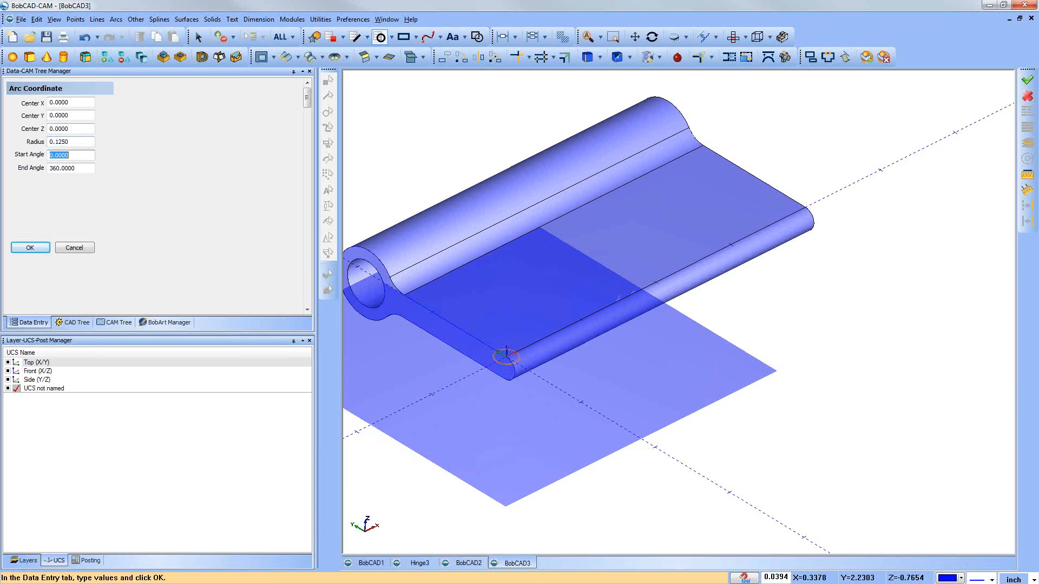
Step: Place the circle on the plate with its centre at X 2, Y 0.5, and close the arc command
key(shift+Tab)
key(shift+Tab)
key(shift+Tab)
key(shift+Tab)
text(2)
key(Tab)
key(shift+Tab)
key(Tab)
text(1)
key(Tab)
key(shift+Tab)
text(.5)
key(Tab)
click(32, 248)
scroll(607, 385, down, 3)
middle_drag(615, 391, 555, 316)
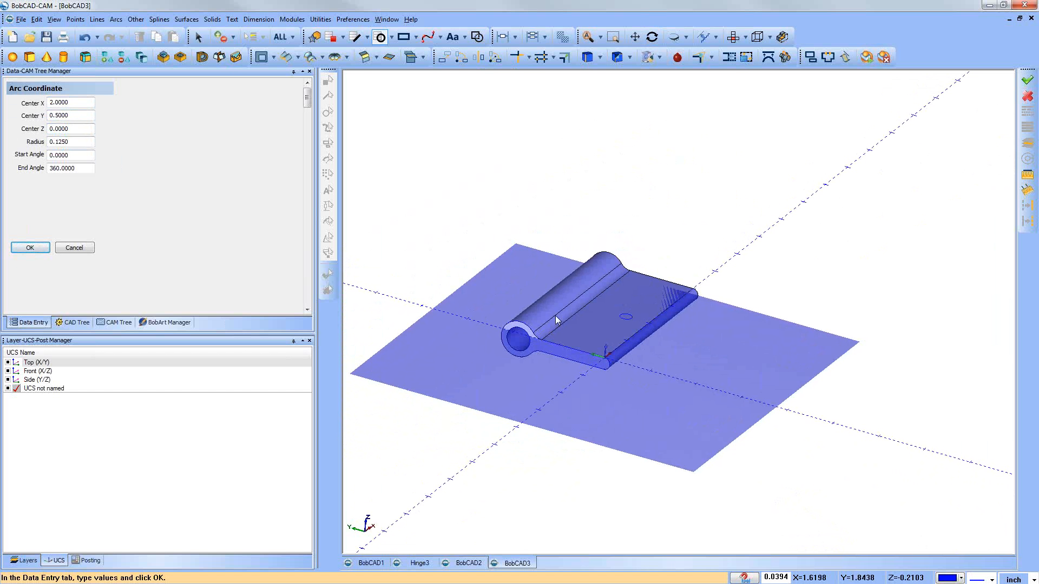
middle_drag(637, 342, 631, 336)
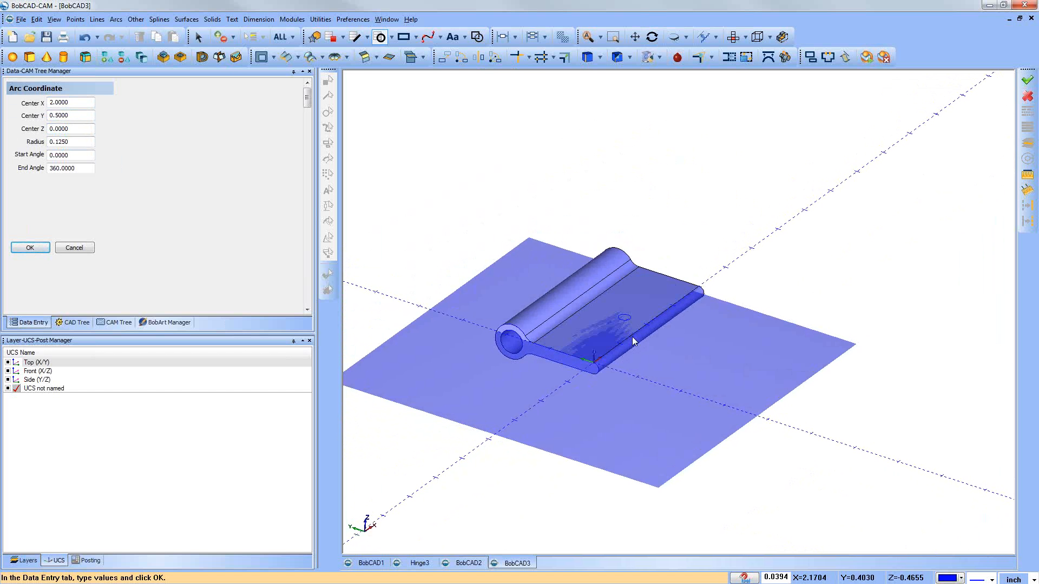
middle_drag(648, 343, 643, 350)
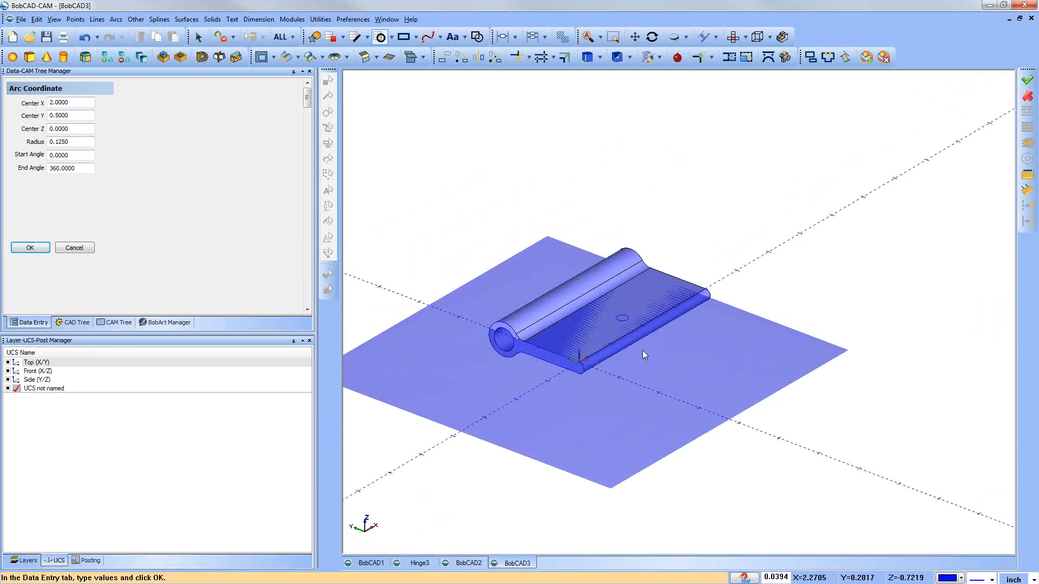
click(84, 248)
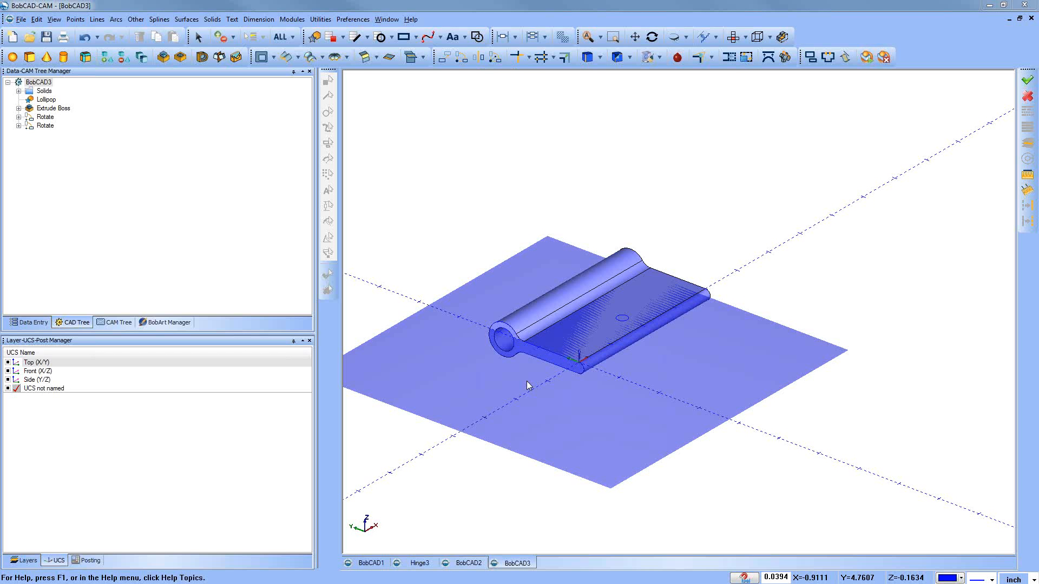
Step: Switch to the BobCAD2 drawing and inspect the Extrude Cut that forms the knuckle gaps, together with its geometry
click(469, 564)
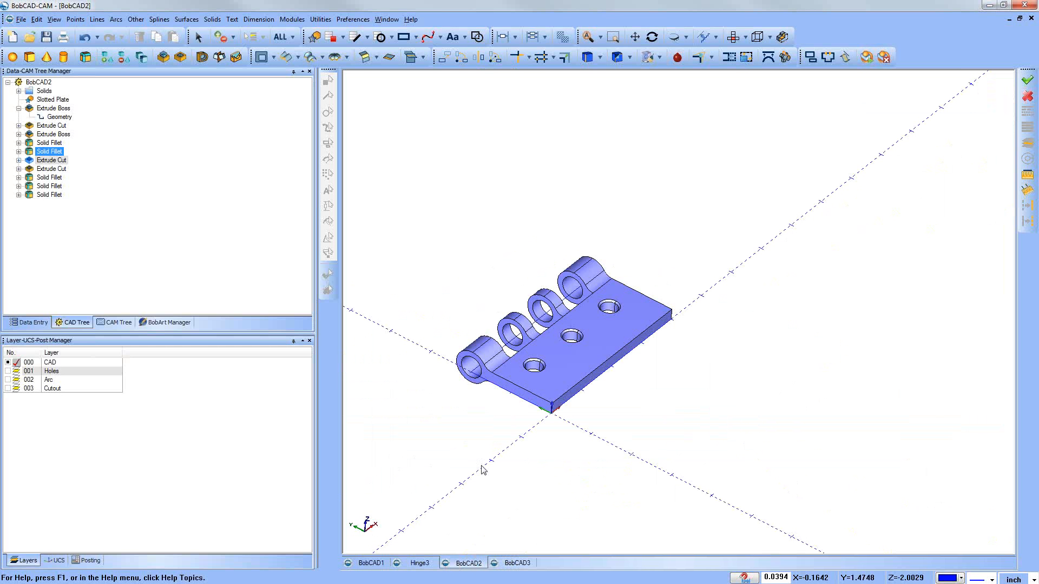
click(26, 161)
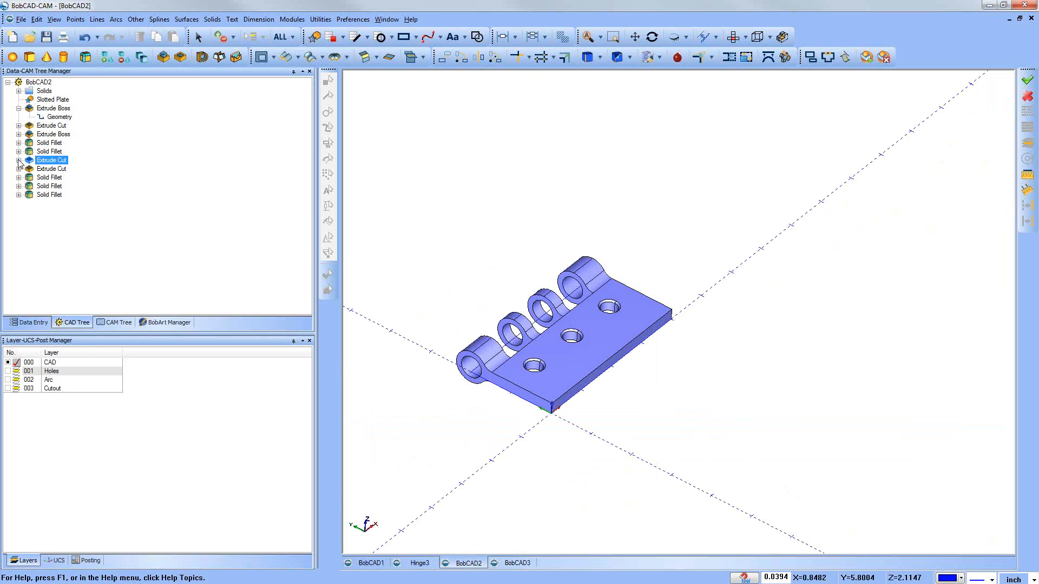
click(19, 160)
click(60, 169)
click(19, 160)
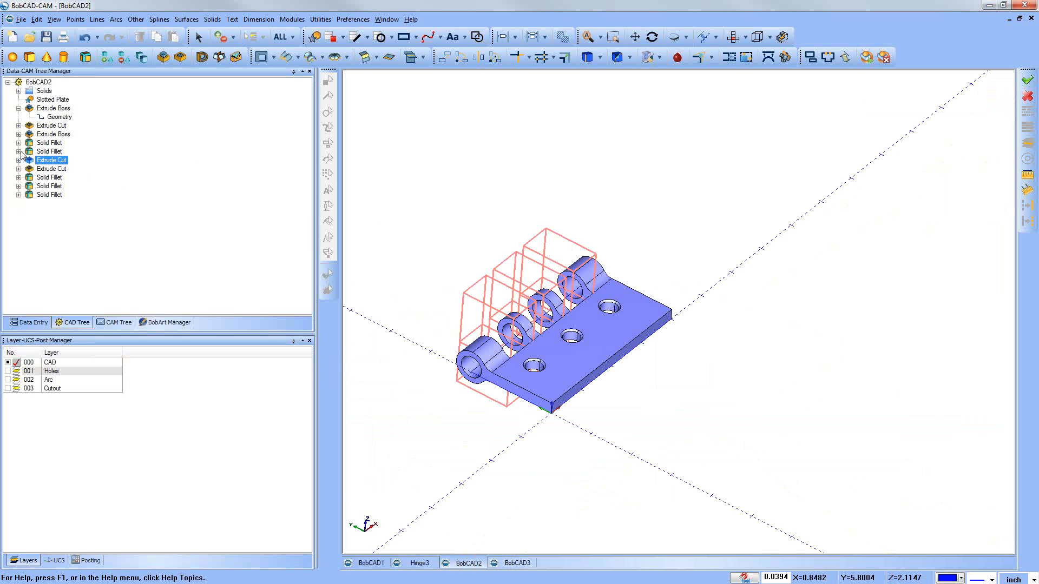
click(54, 108)
click(59, 170)
click(19, 160)
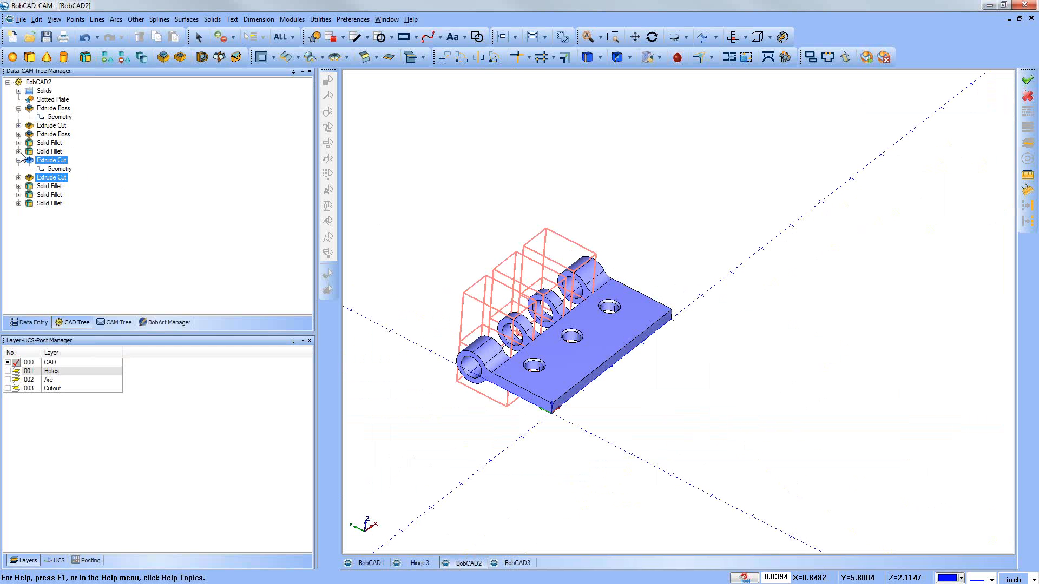
click(51, 161)
middle_drag(543, 327, 447, 251)
click(58, 170)
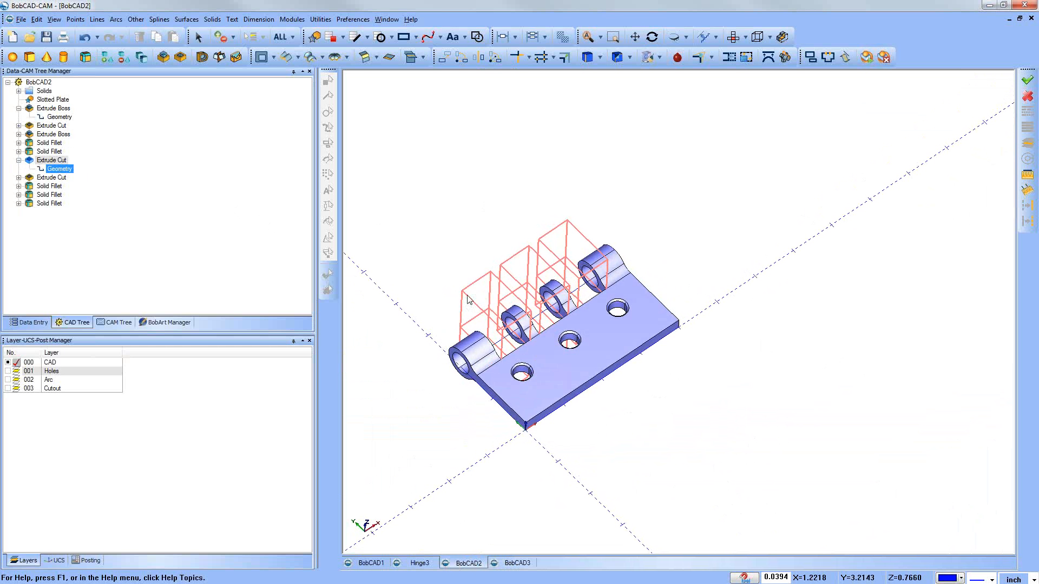
Step: Show the Holes, Arc and Cutout layers, make Cutout the active layer, and check the geometry with the CAD layer temporarily hidden
click(9, 389)
click(17, 388)
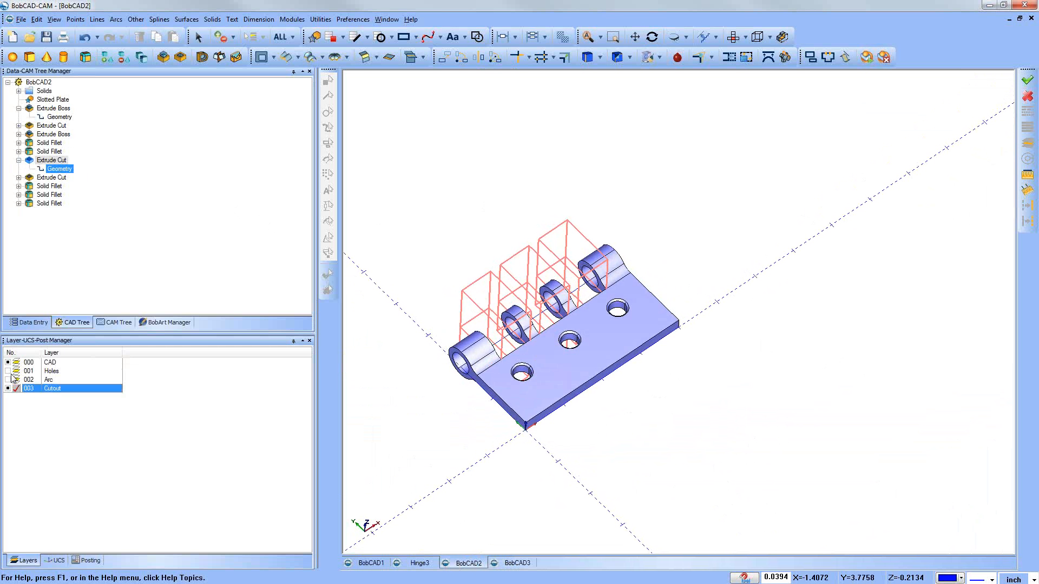
click(7, 363)
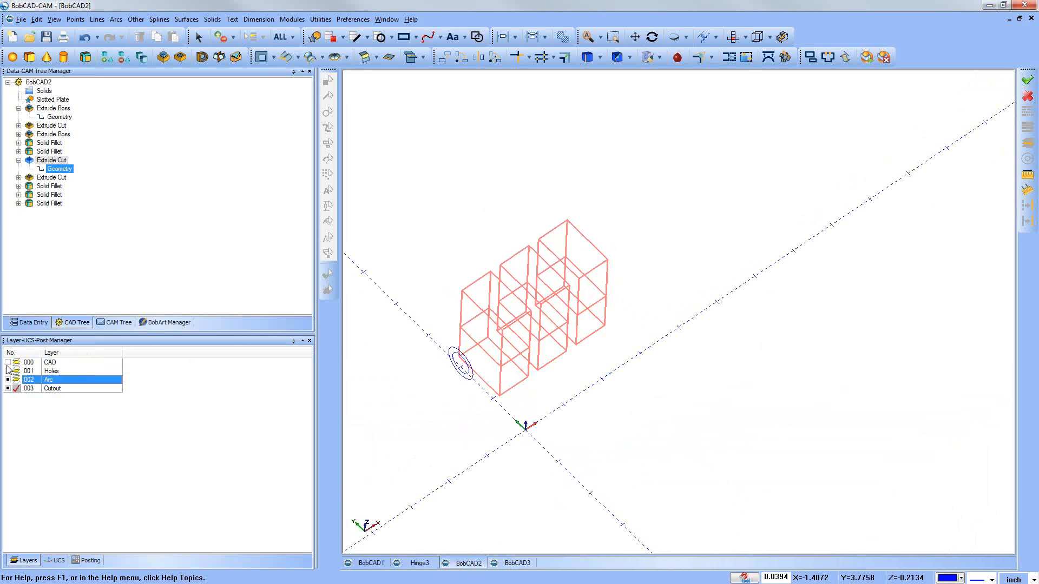
click(8, 363)
click(7, 372)
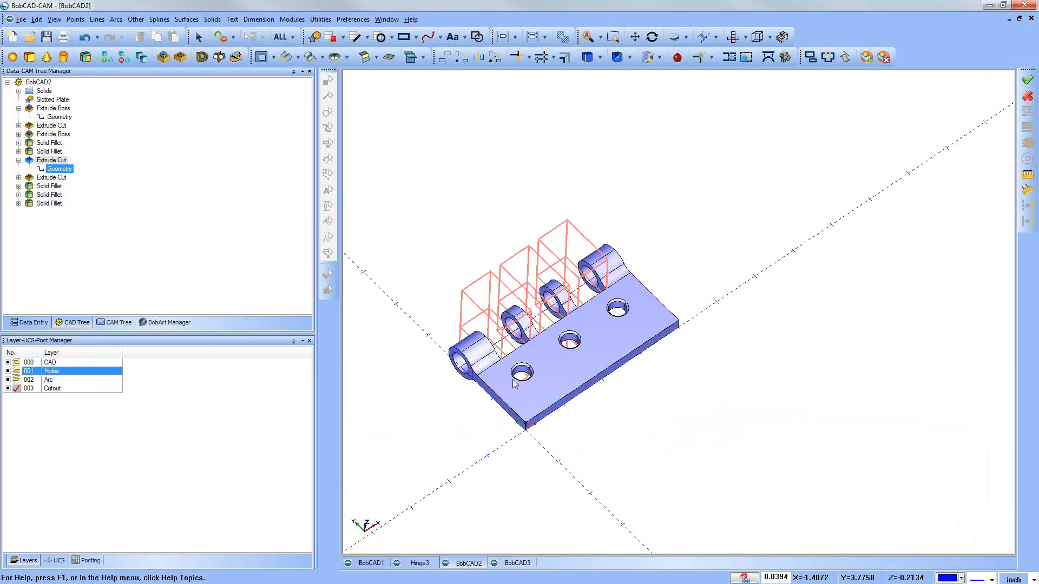
Step: Examine the leaf at the Solid Fillet before the knuckle cut, with the CAD, Holes and Arc layers hidden
mouse_move(622, 384)
middle_down()
mouse_move(625, 403)
mouse_move(619, 397)
middle_up()
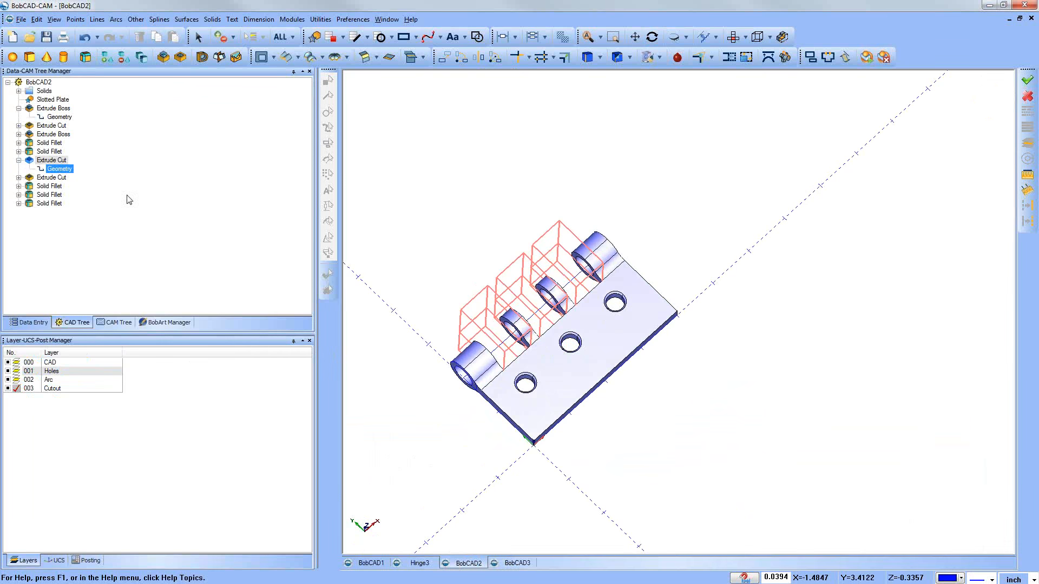
click(55, 152)
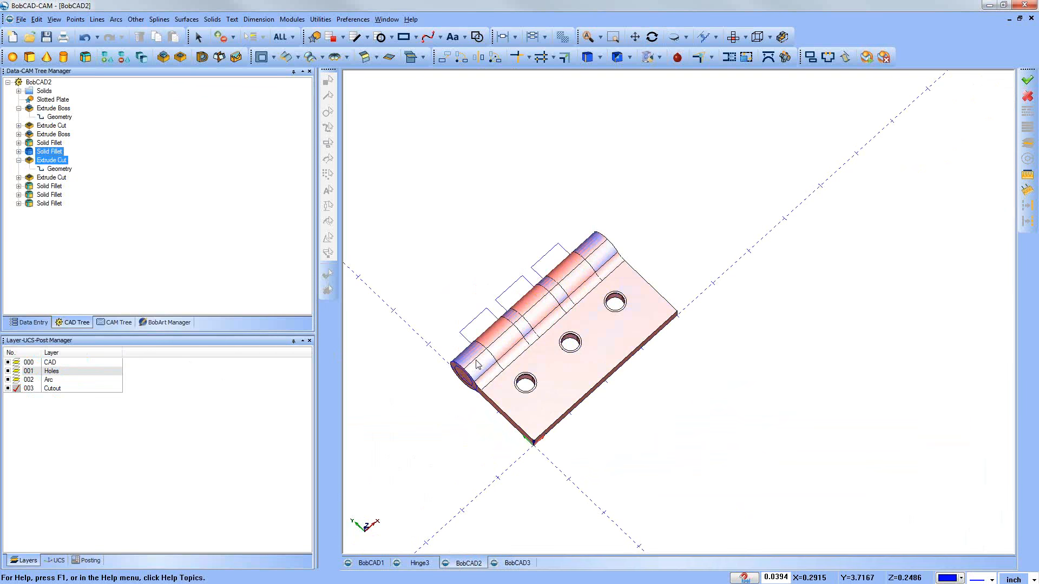
click(8, 380)
click(5, 371)
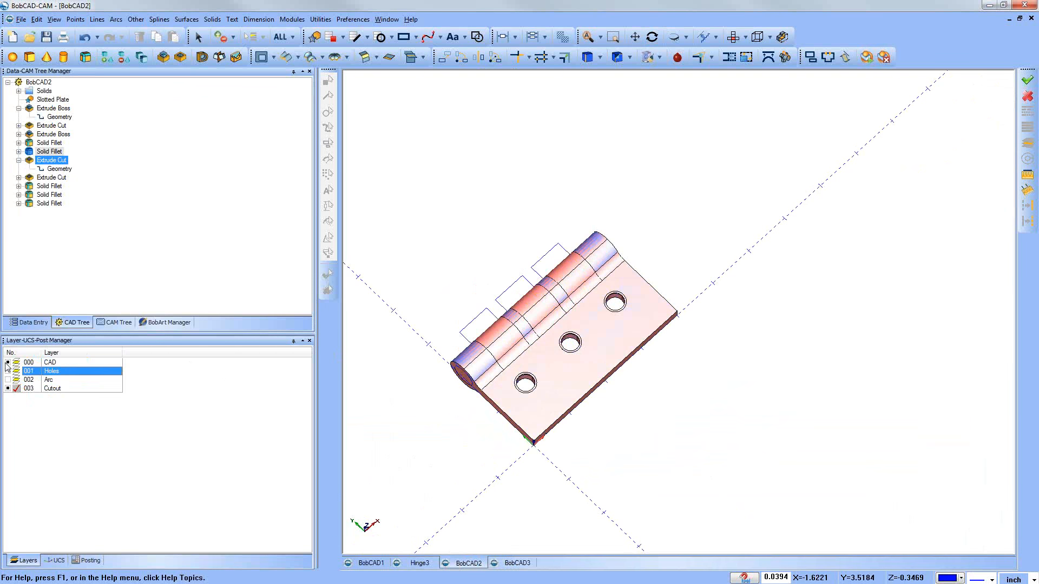
click(7, 363)
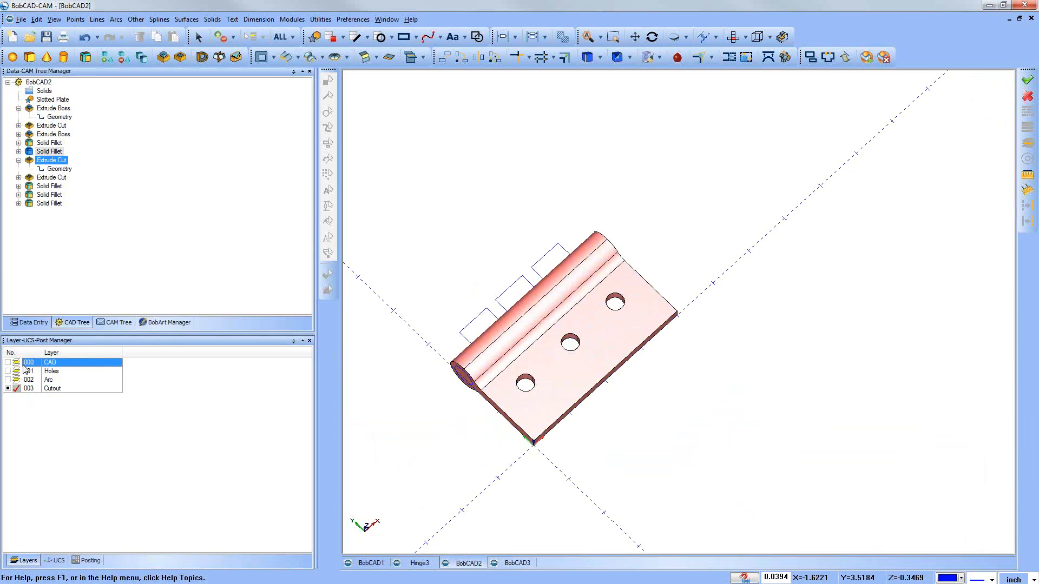
mouse_move(543, 459)
middle_down()
mouse_move(599, 438)
mouse_move(687, 436)
mouse_move(494, 420)
middle_up()
scroll(563, 361, up, 3)
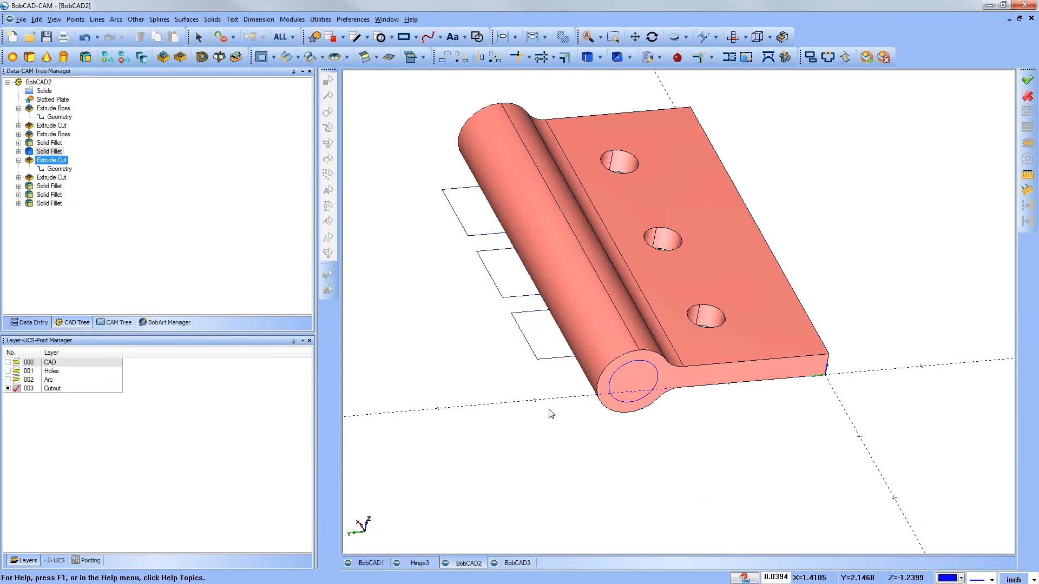
key(s)
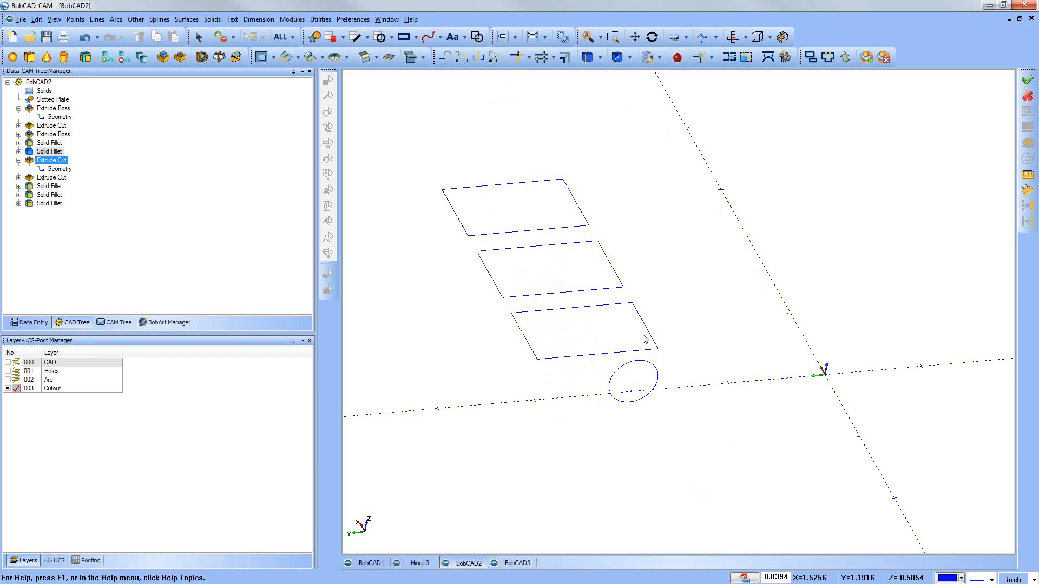
Step: Show the CAD and Holes layers, and inspect both Extrude Cut features and the options of the knuckle cut's geometry
click(9, 362)
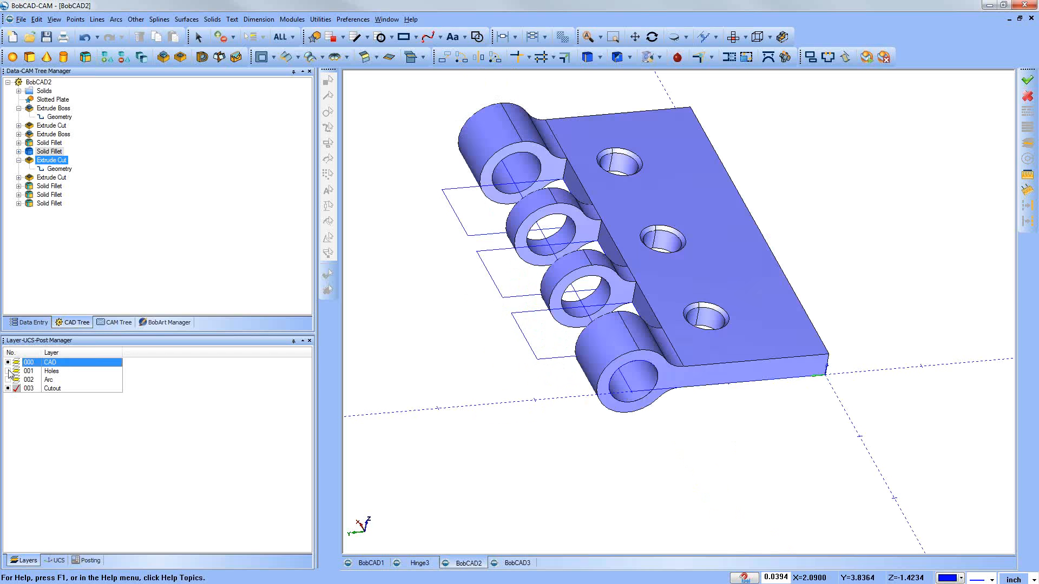
click(8, 371)
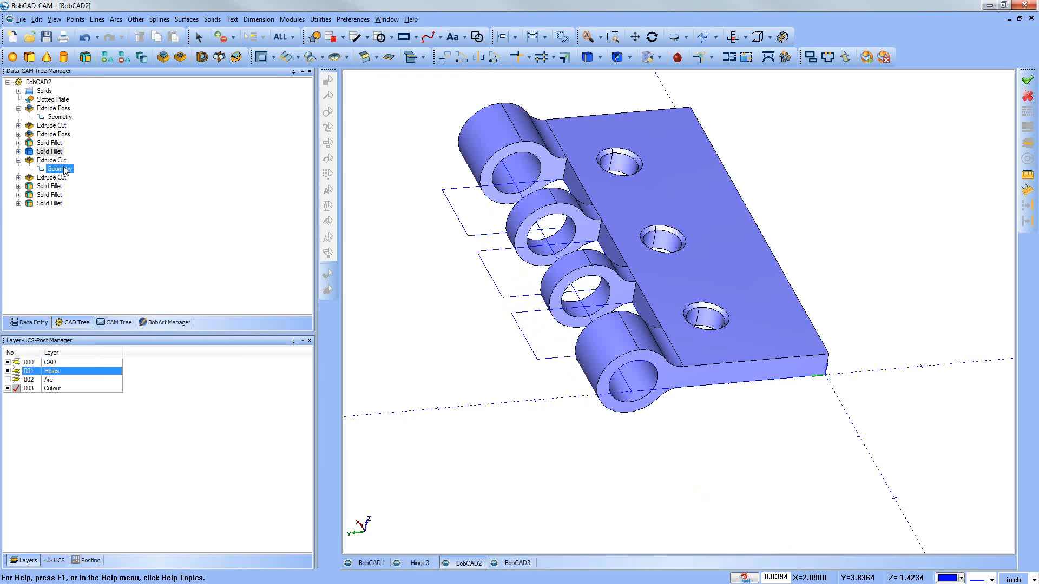
click(60, 164)
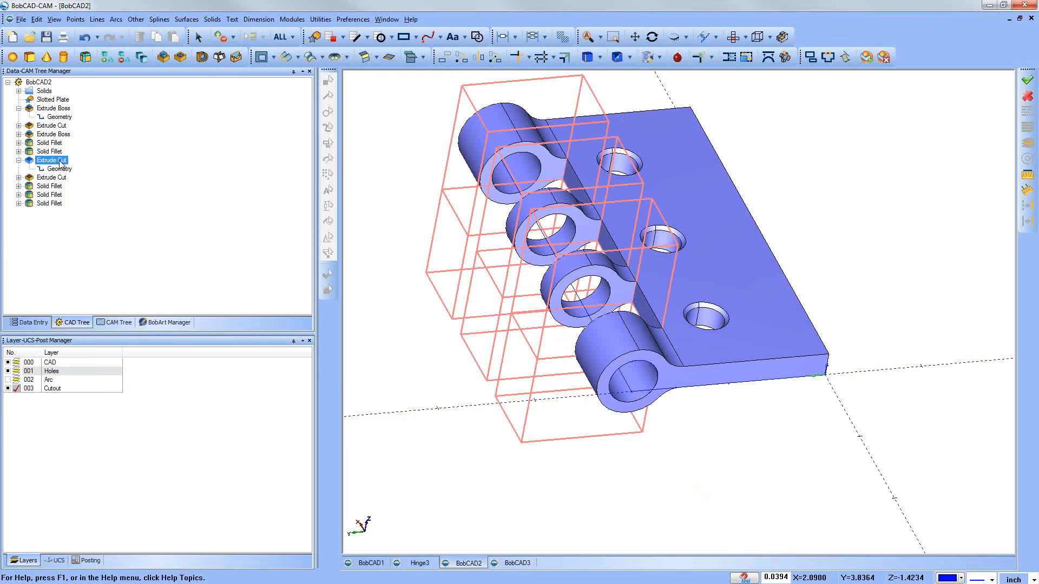
click(56, 179)
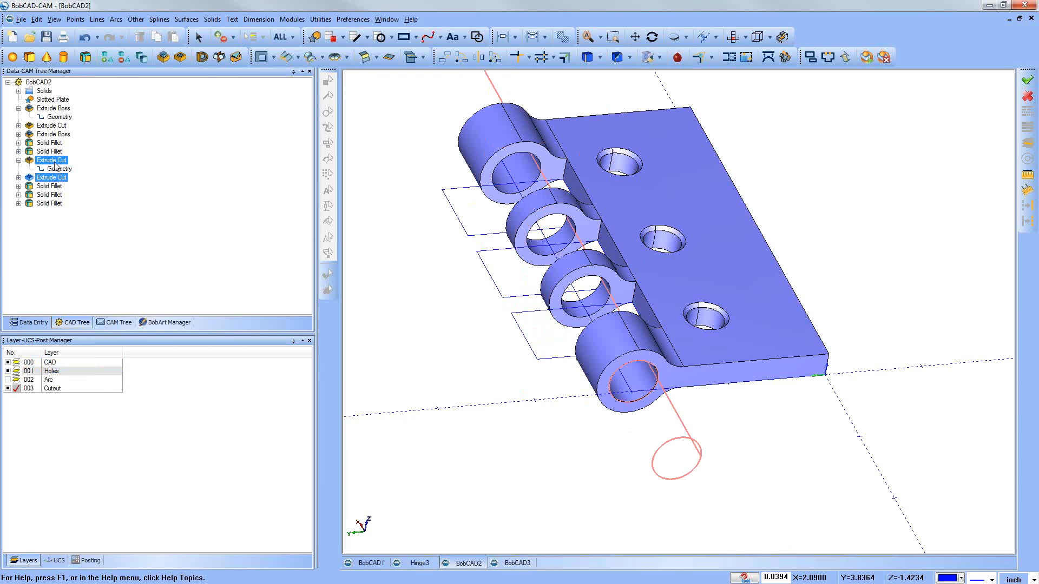
click(56, 169)
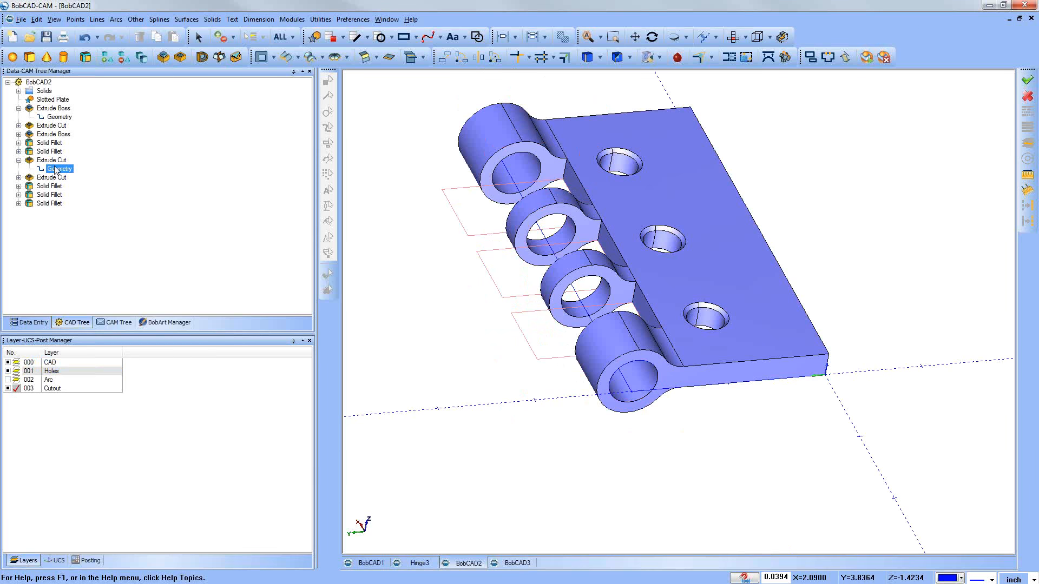
right_click(56, 170)
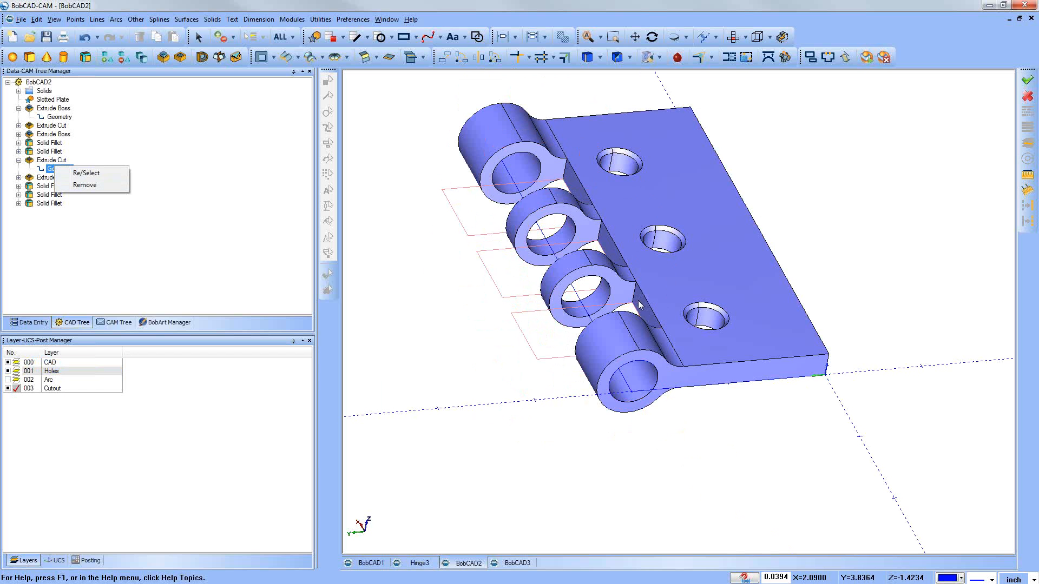
click(254, 219)
click(19, 160)
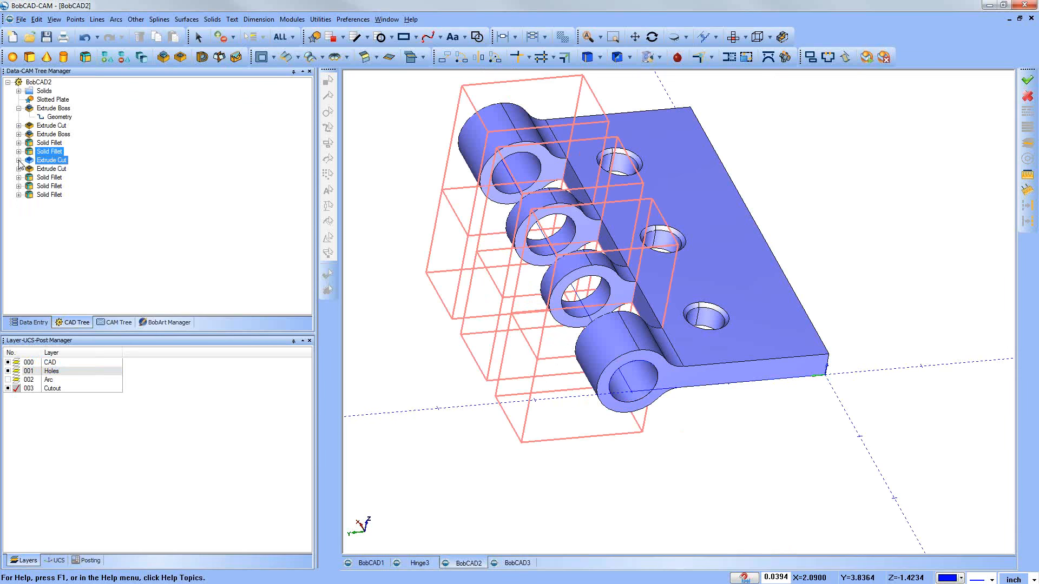
Step: Look over the leaf's feature history, consult the CAM tree and the BobArt manager, and return to the CAD tree
middle_drag(690, 419, 817, 381)
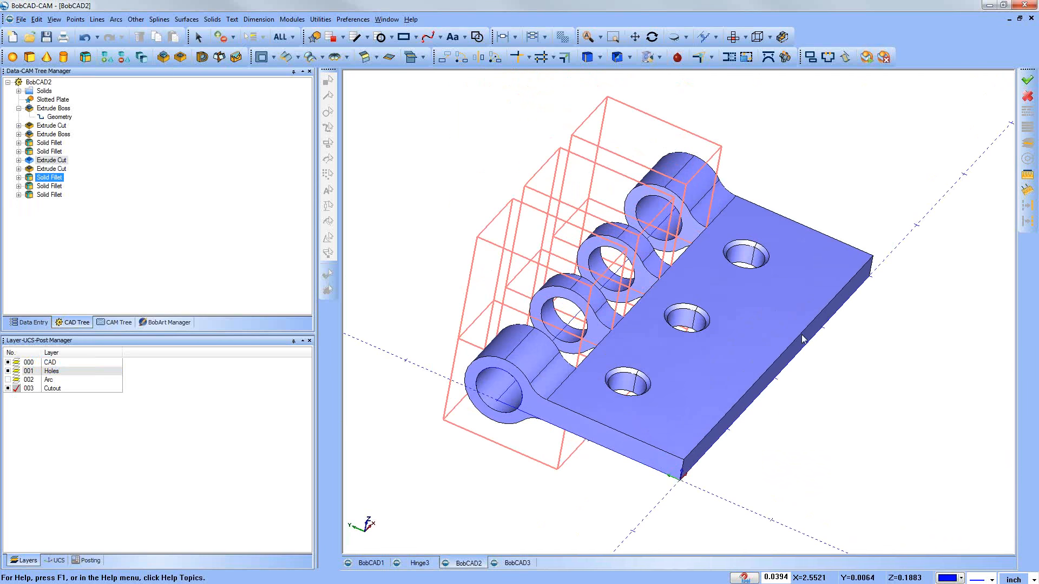
middle_drag(802, 335, 795, 336)
click(51, 160)
ctrl+click(49, 152)
click(42, 92)
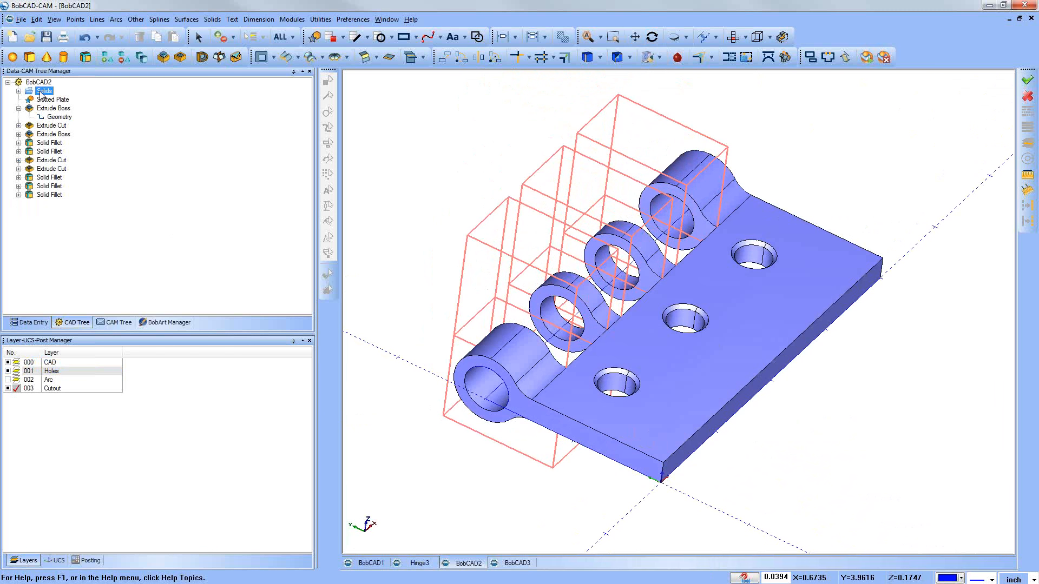
click(123, 323)
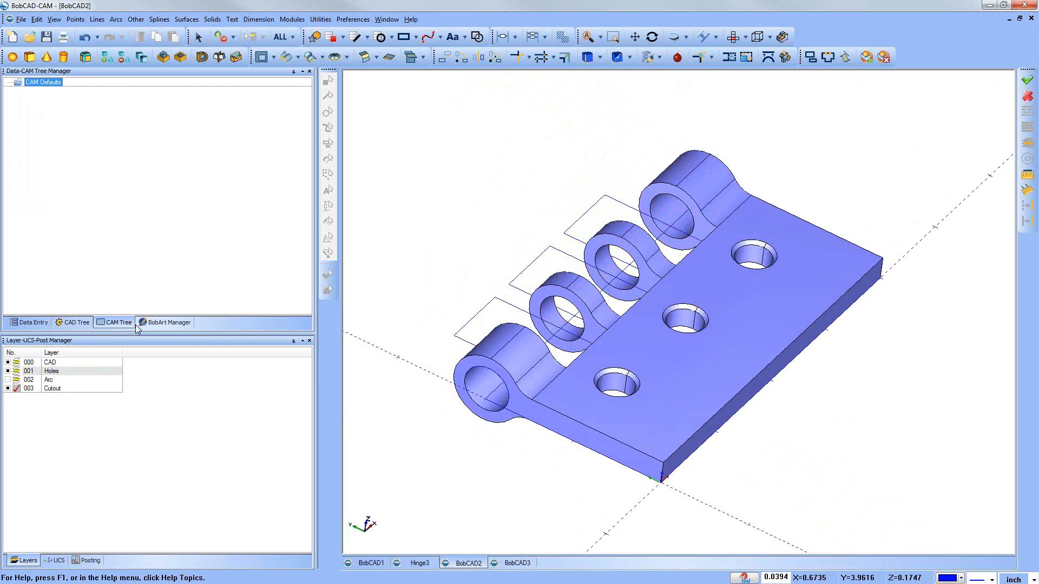
click(157, 323)
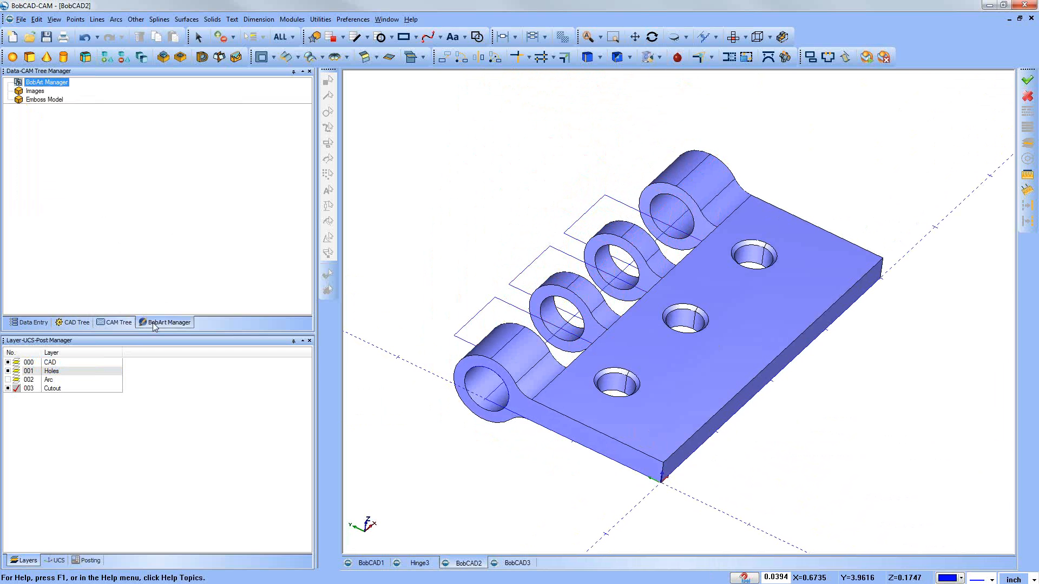
click(75, 323)
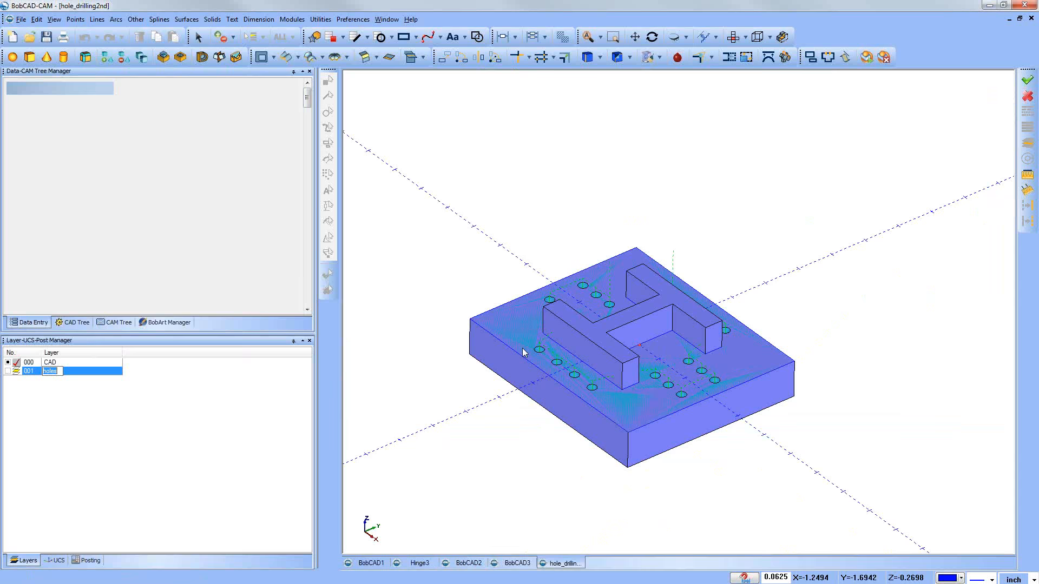
Step: Narrow the side managers in the hole_drilling2nd drawing to enlarge the workspace, and look closer at the drilled plate
drag(316, 314, 211, 310)
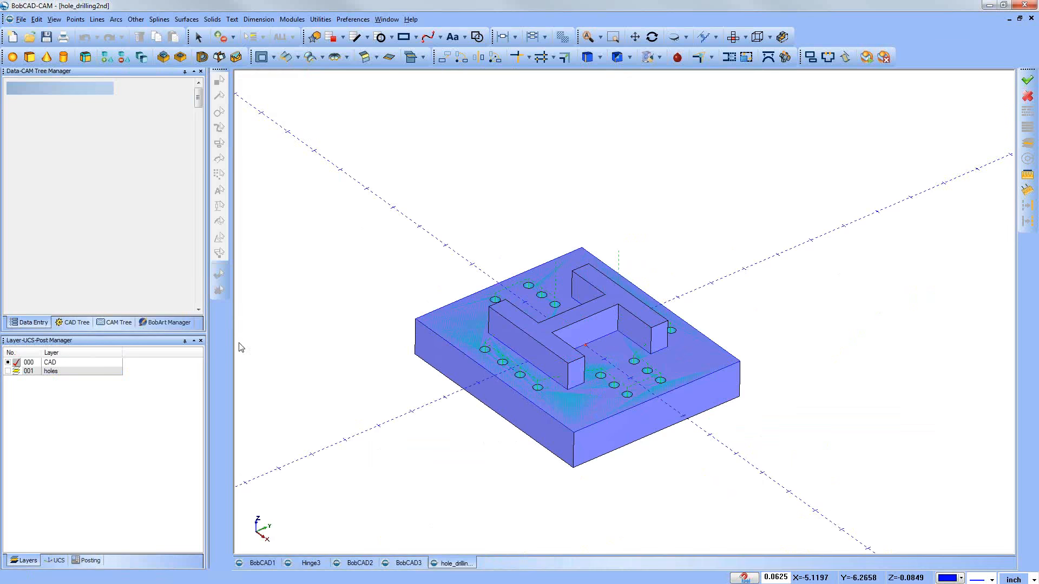
middle_drag(434, 415, 455, 417)
scroll(619, 355, up, 3)
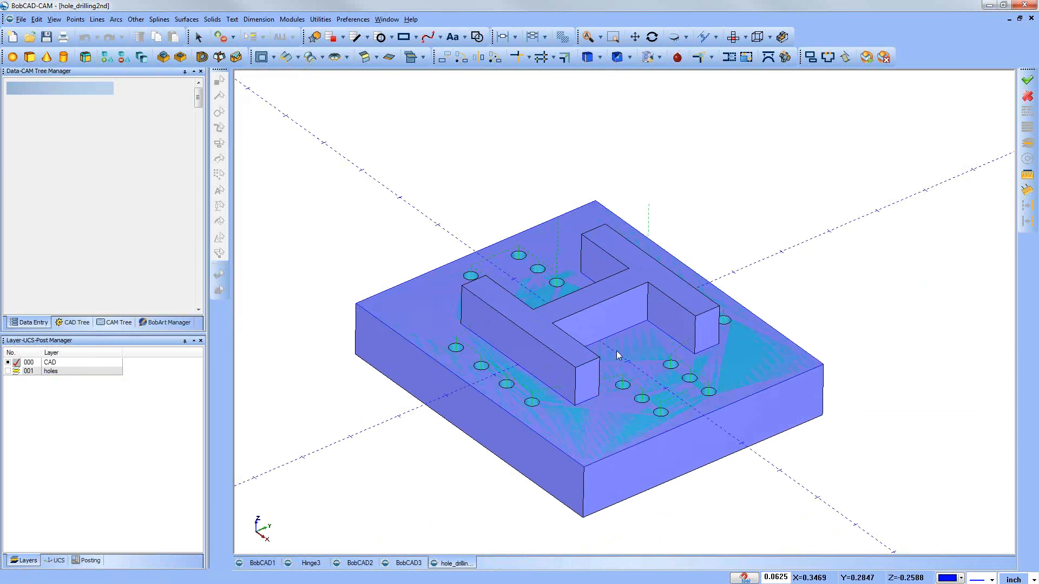
Step: Bring up the CAM tree and examine the plate's holes and drilling toolpath for the 0.2500 mill hole feature from several angles
mouse_move(618, 363)
middle_down()
mouse_move(622, 379)
mouse_move(616, 369)
middle_up()
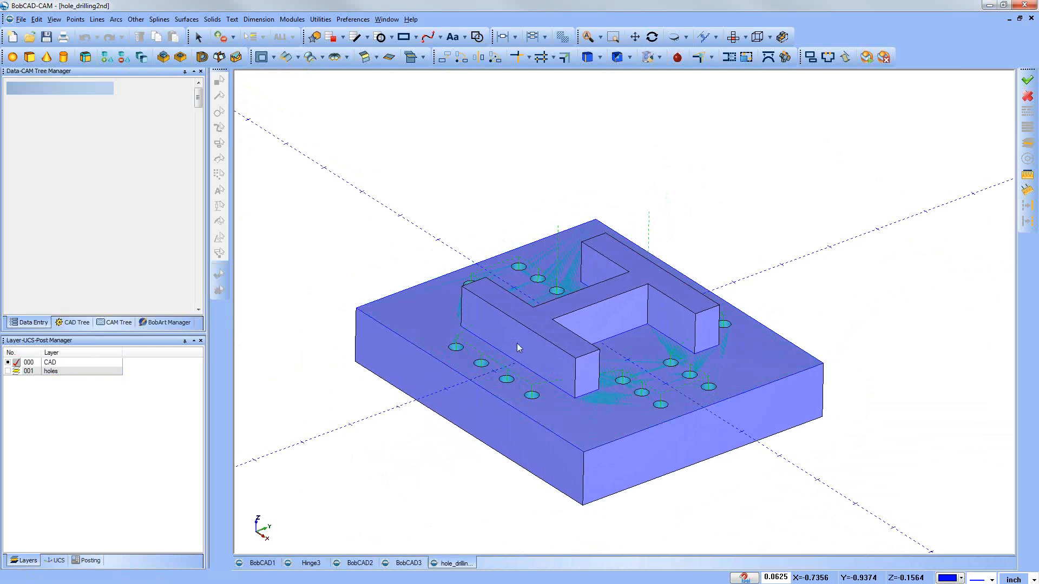
click(118, 322)
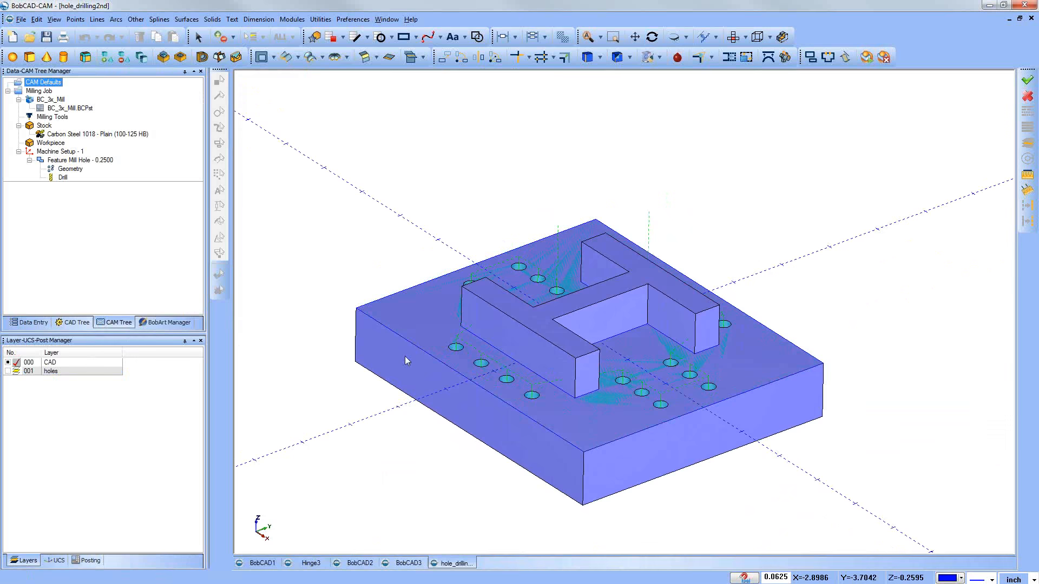
middle_drag(482, 428, 414, 323)
click(60, 152)
middle_drag(487, 288, 475, 282)
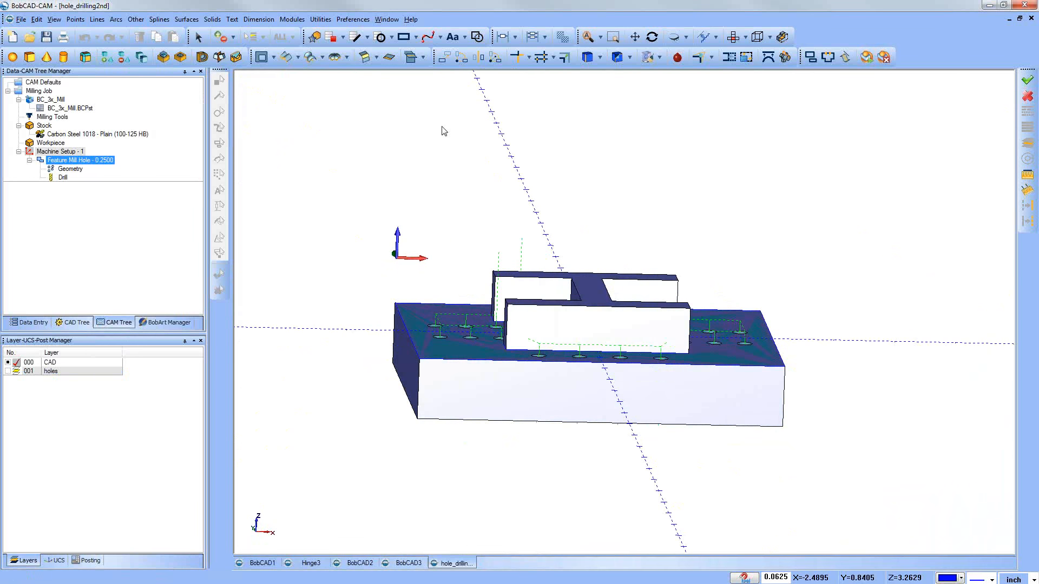
middle_drag(464, 211, 599, 397)
middle_drag(515, 335, 587, 278)
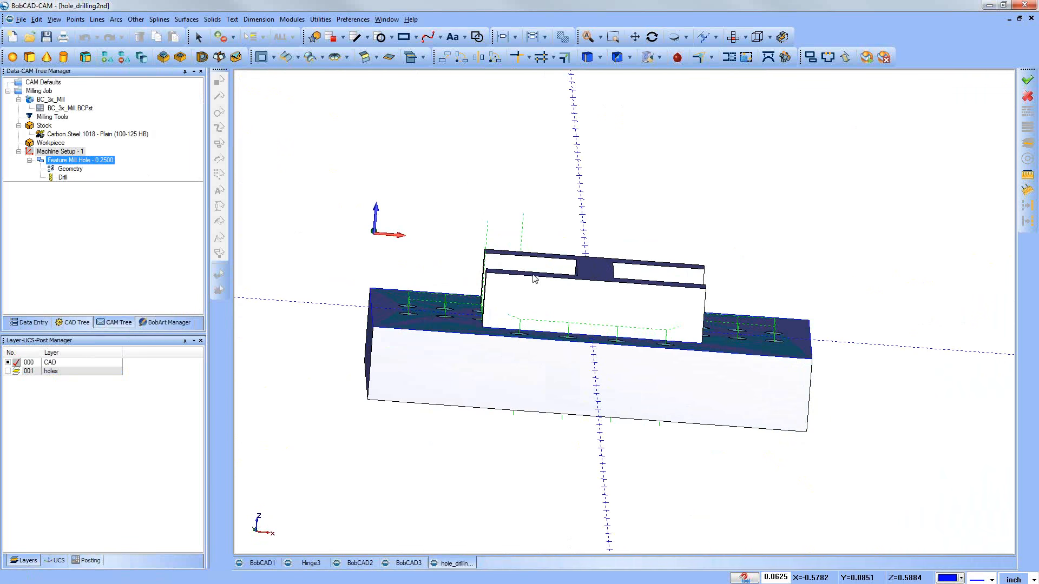
middle_drag(531, 335, 490, 352)
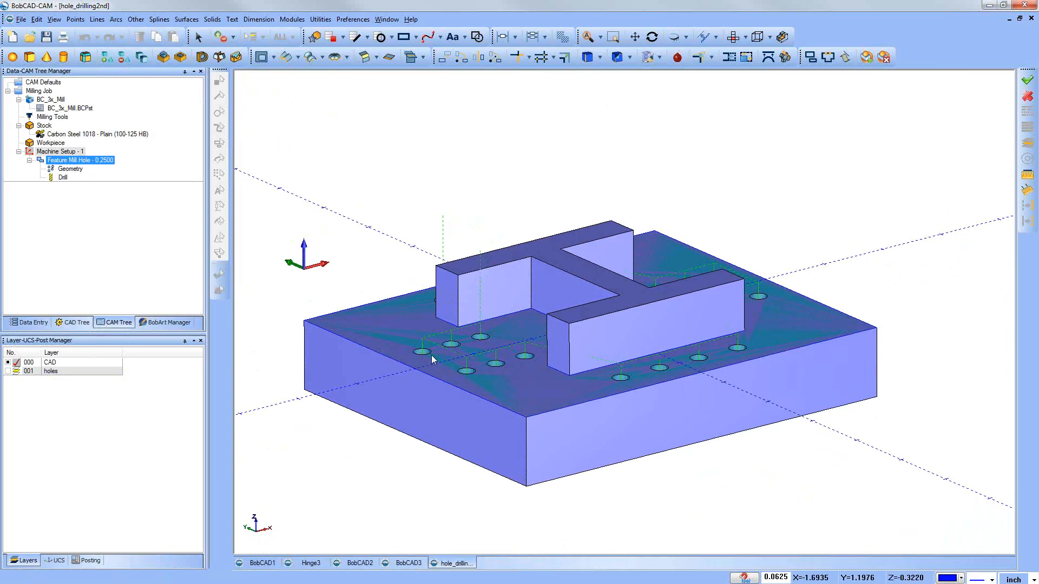
middle_drag(605, 331, 611, 344)
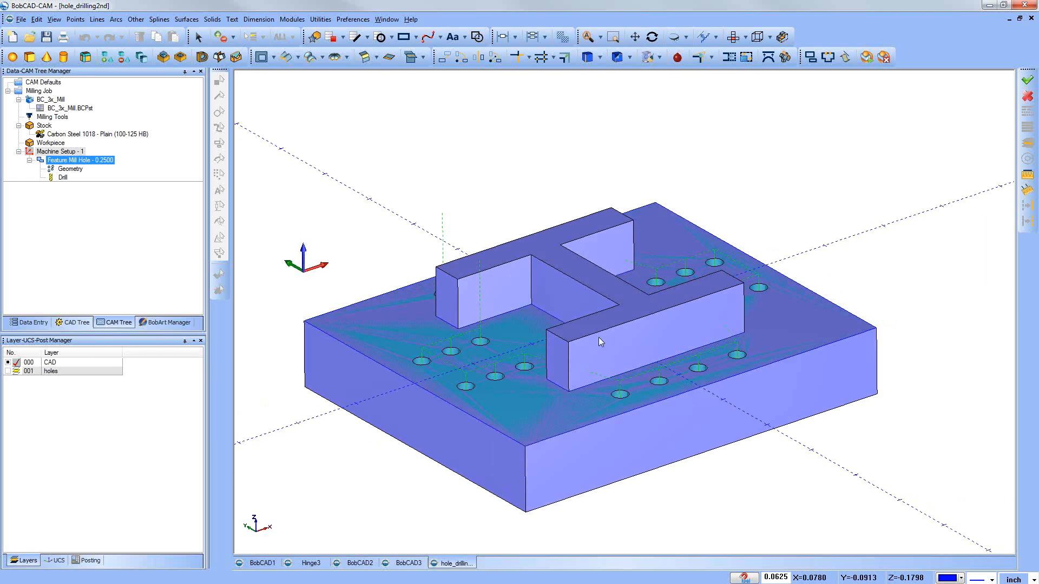
scroll(600, 337, down, 1)
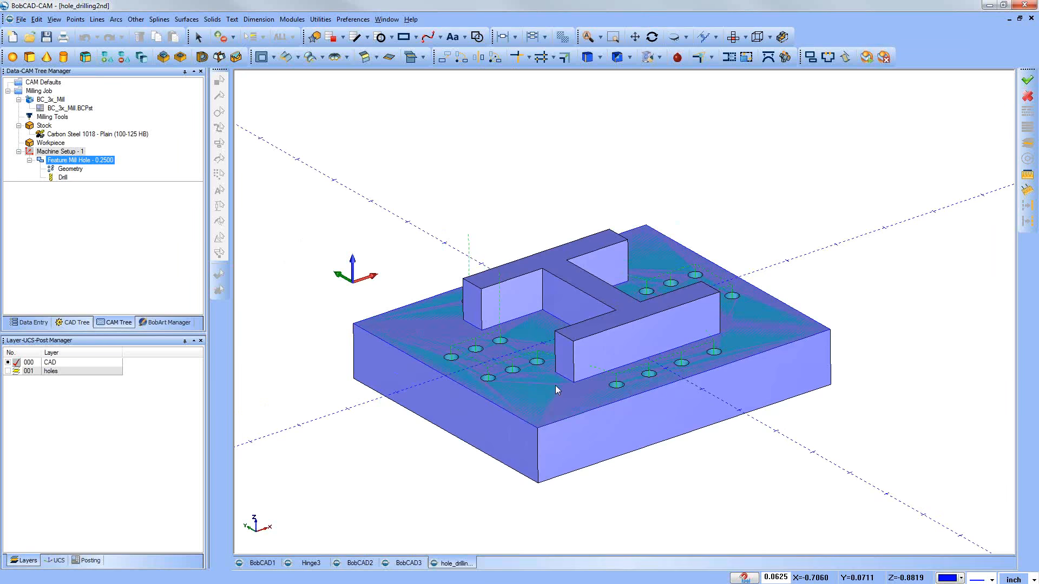
scroll(557, 389, up, 2)
middle_drag(556, 399, 563, 396)
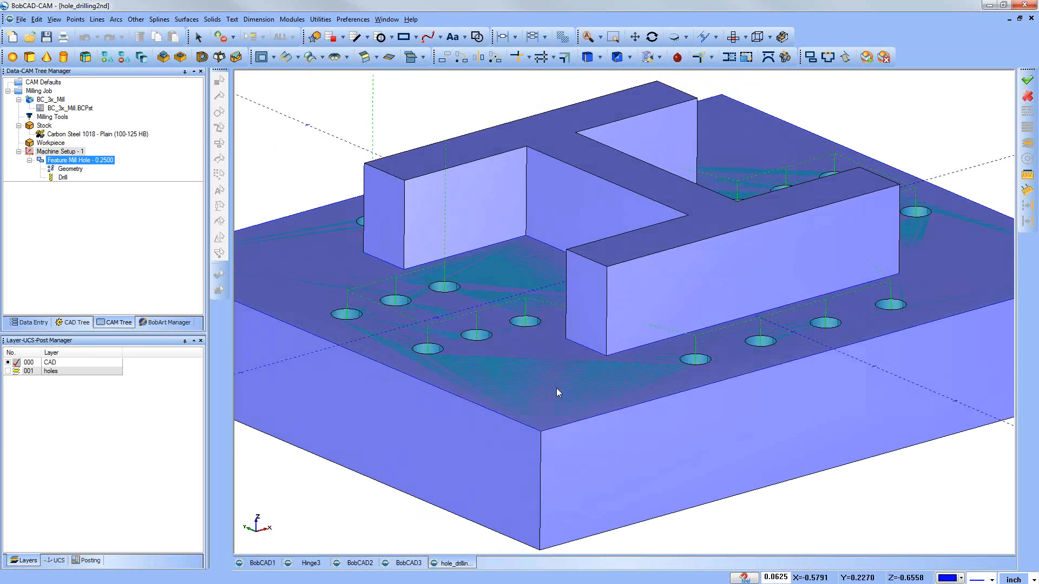
Step: Backplot the Drill operation and step through the tool moves from the first hole into the second
click(72, 171)
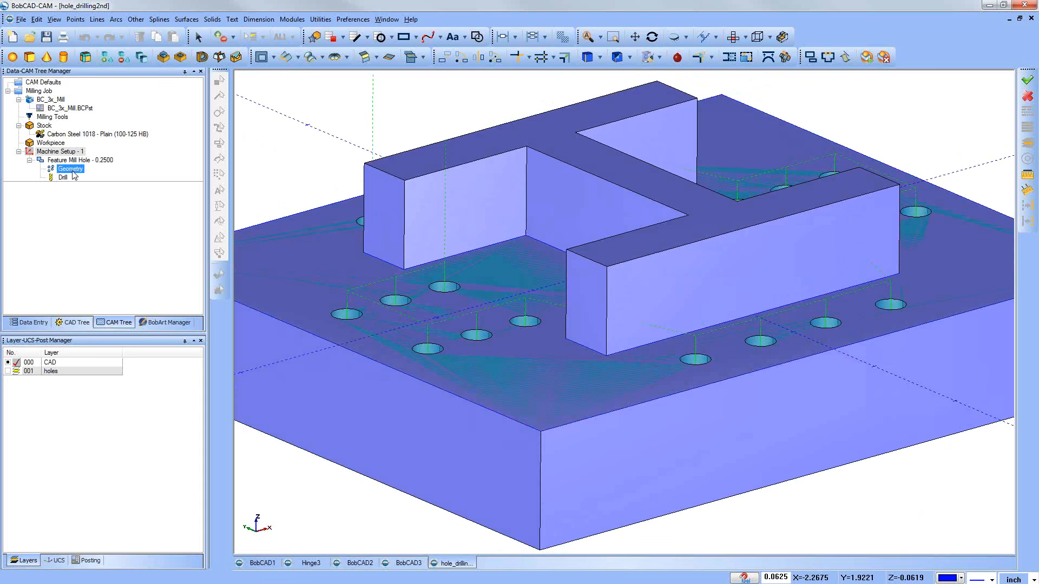
right_click(67, 177)
click(85, 195)
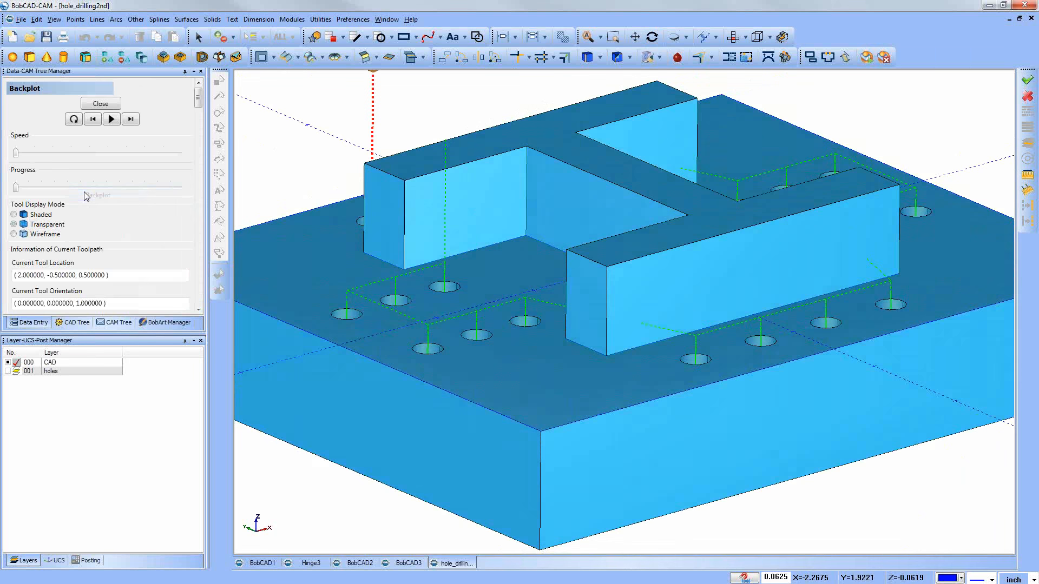
click(130, 119)
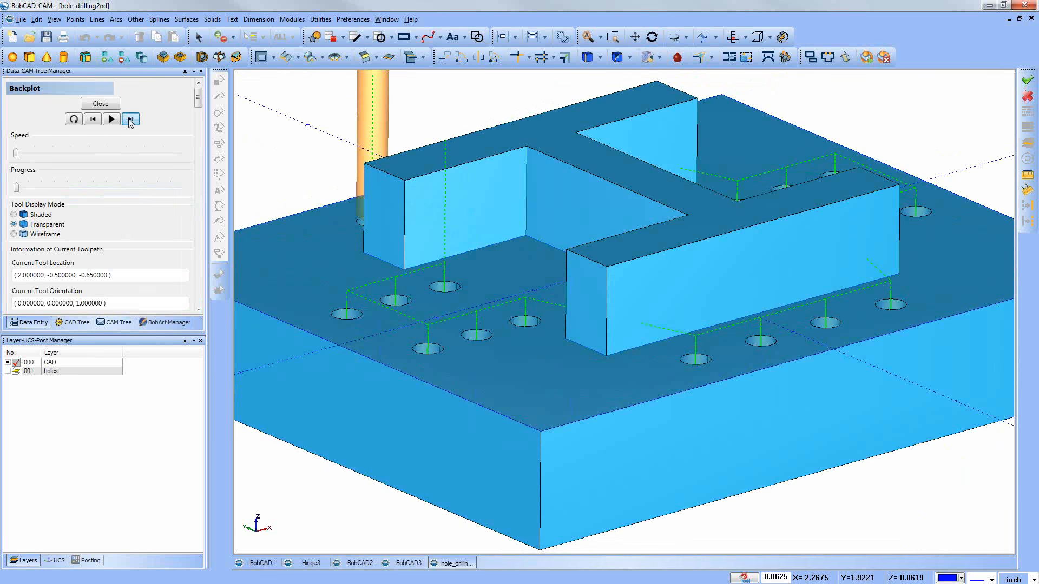
click(130, 119)
click(130, 120)
click(130, 119)
click(130, 119)
click(130, 119)
click(129, 119)
click(130, 119)
click(130, 120)
click(129, 119)
click(131, 119)
click(130, 123)
click(131, 123)
click(130, 123)
click(130, 122)
click(130, 122)
click(130, 122)
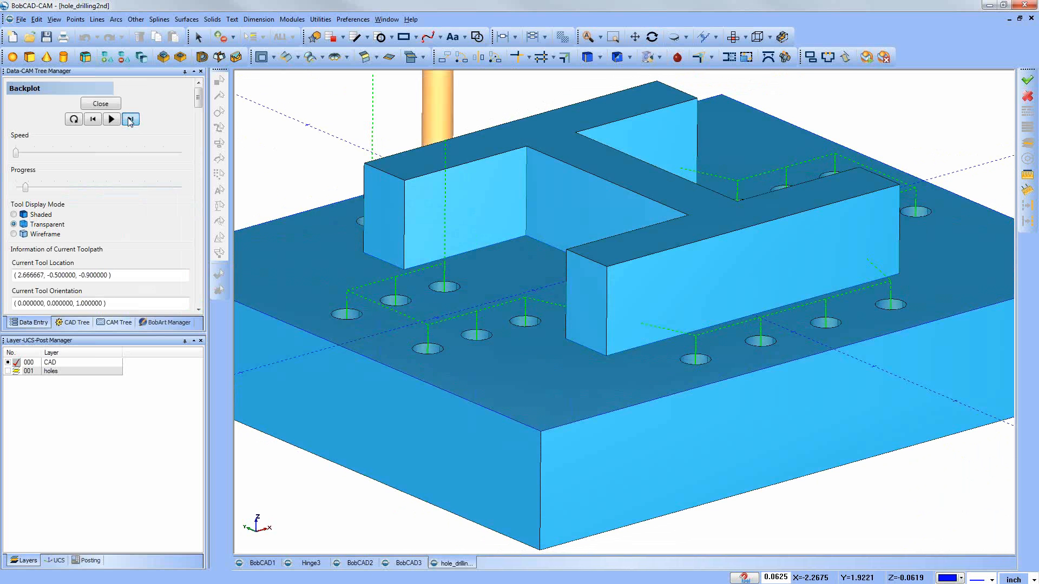
click(130, 122)
Step: Advance the backplot to the fourth hole and step the drill on to the hole beyond the H-shaped boss
scroll(476, 335, down, 3)
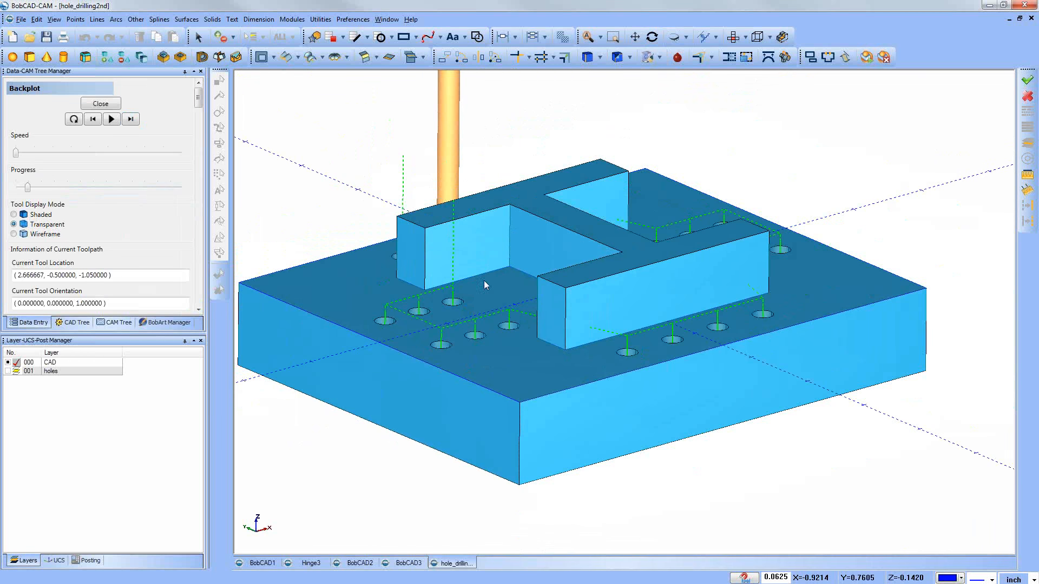
middle_drag(532, 223, 544, 260)
drag(27, 188, 47, 189)
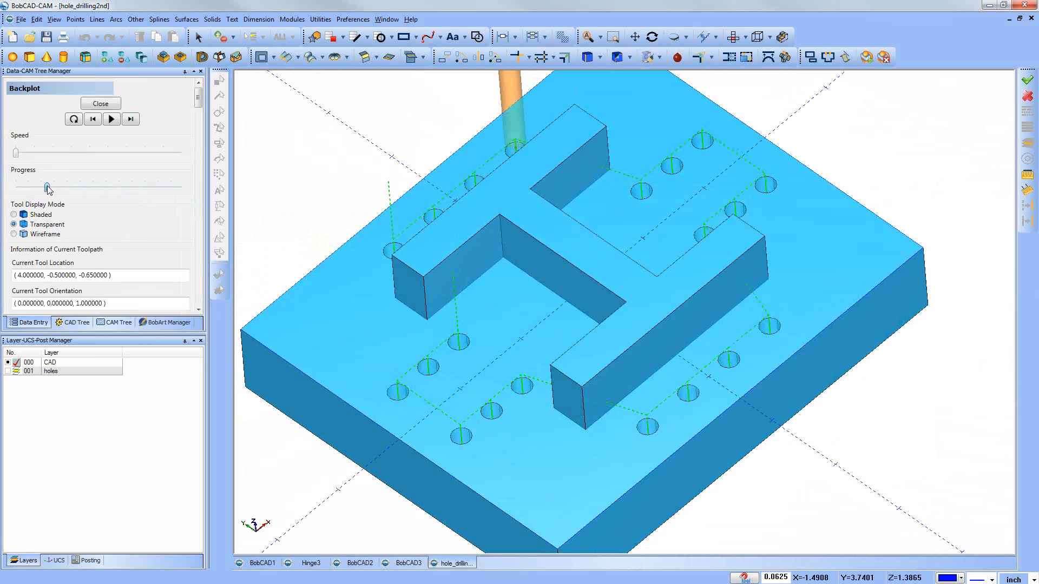
click(130, 119)
click(130, 119)
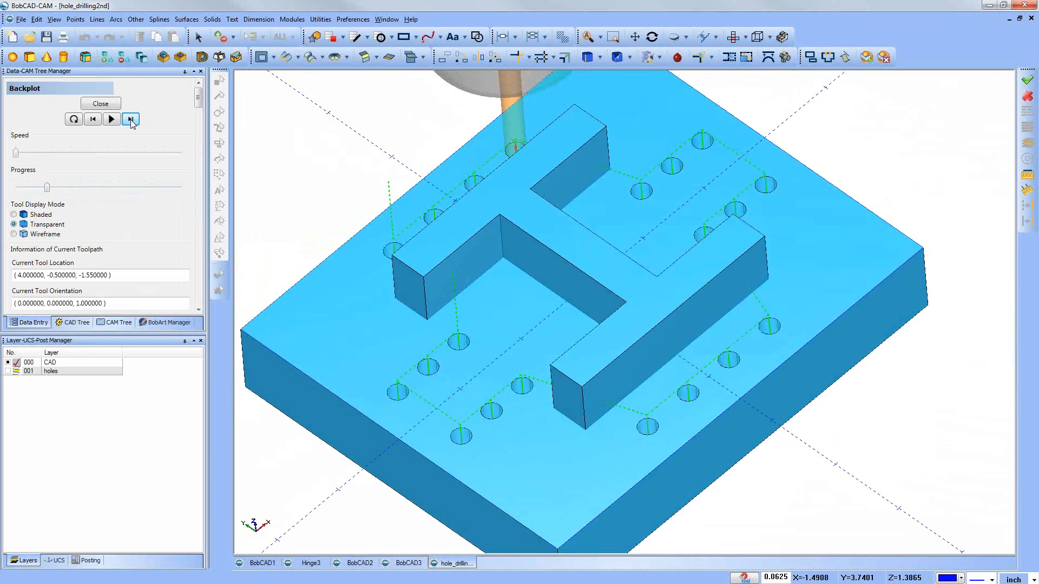
click(131, 120)
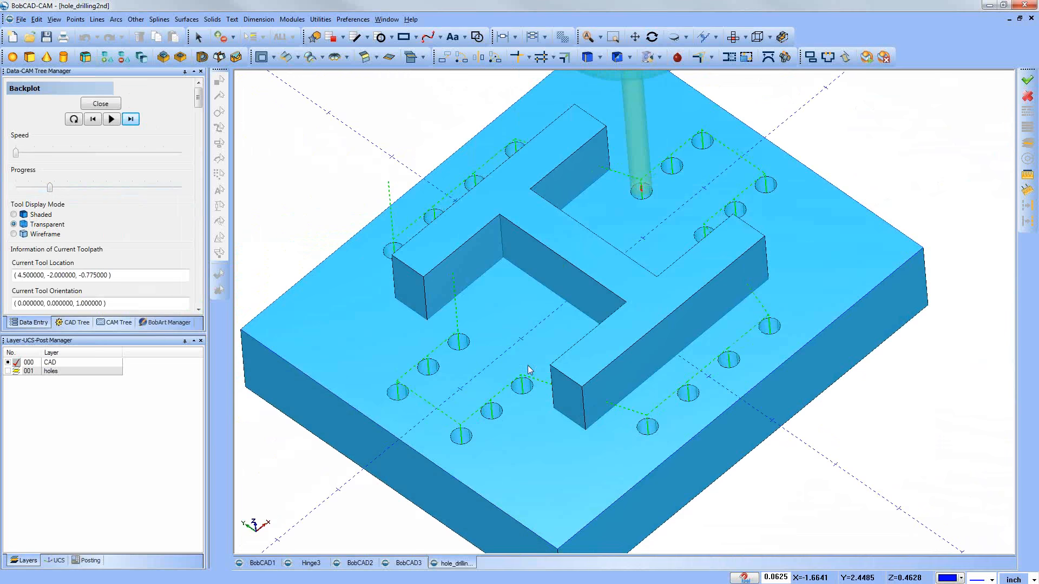
Step: Examine the drill and holder at the current hole, check the detailed toolpath information, and close the backplot
middle_drag(464, 310, 459, 284)
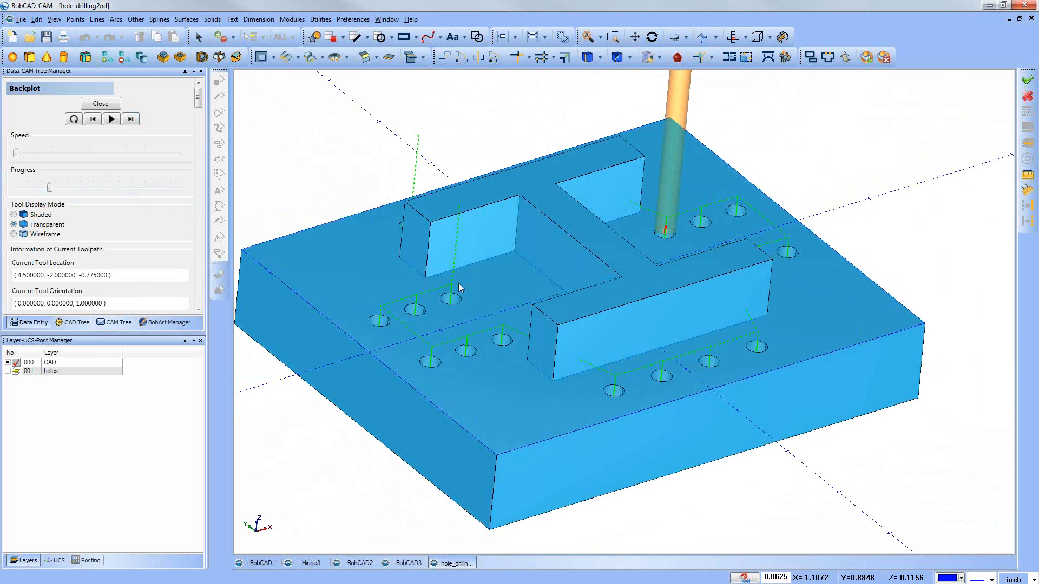
scroll(600, 351, down, 1)
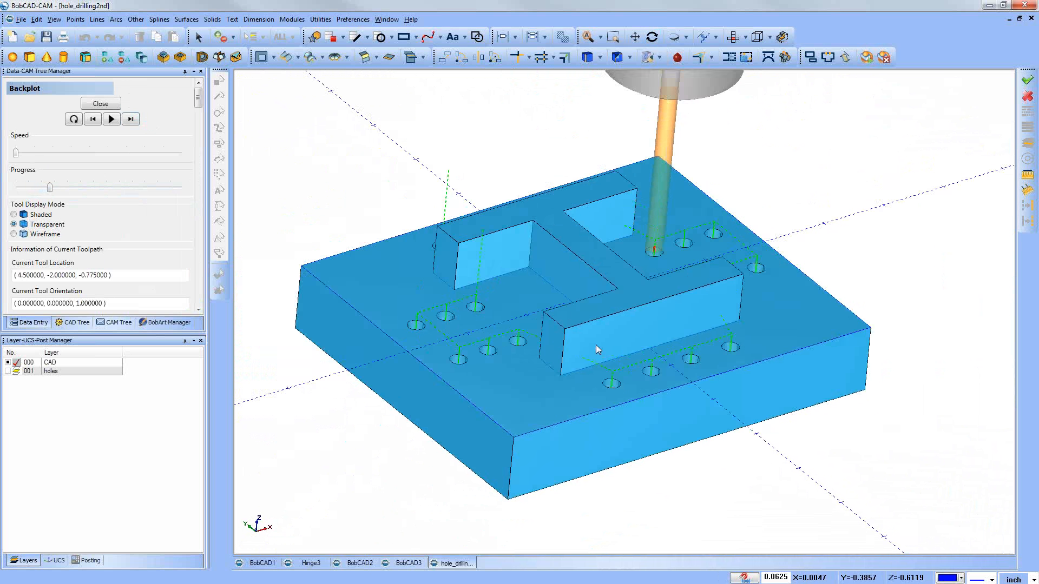
scroll(505, 263, down, 2)
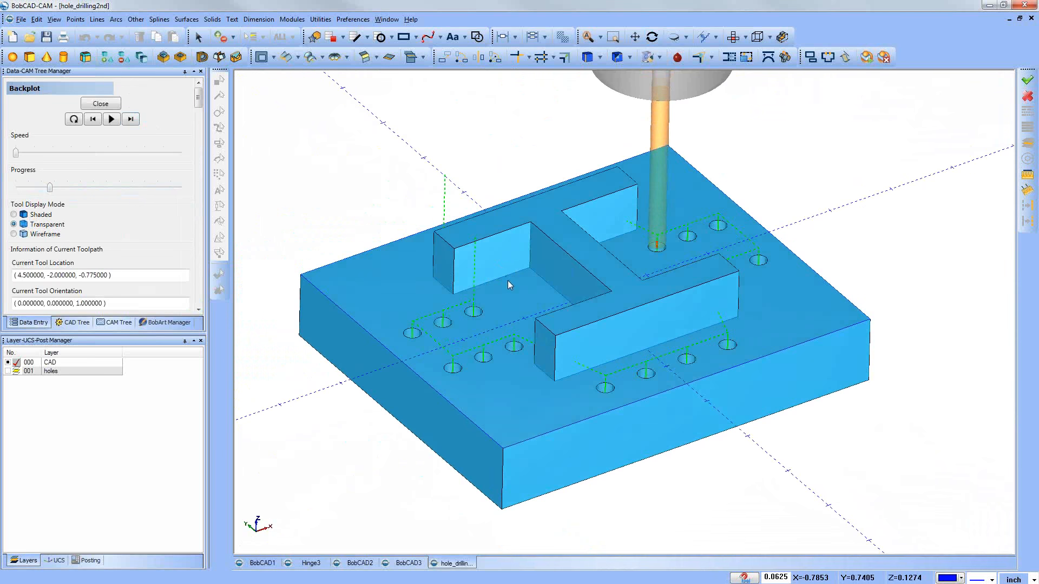
scroll(509, 281, down, 1)
scroll(154, 301, down, 5)
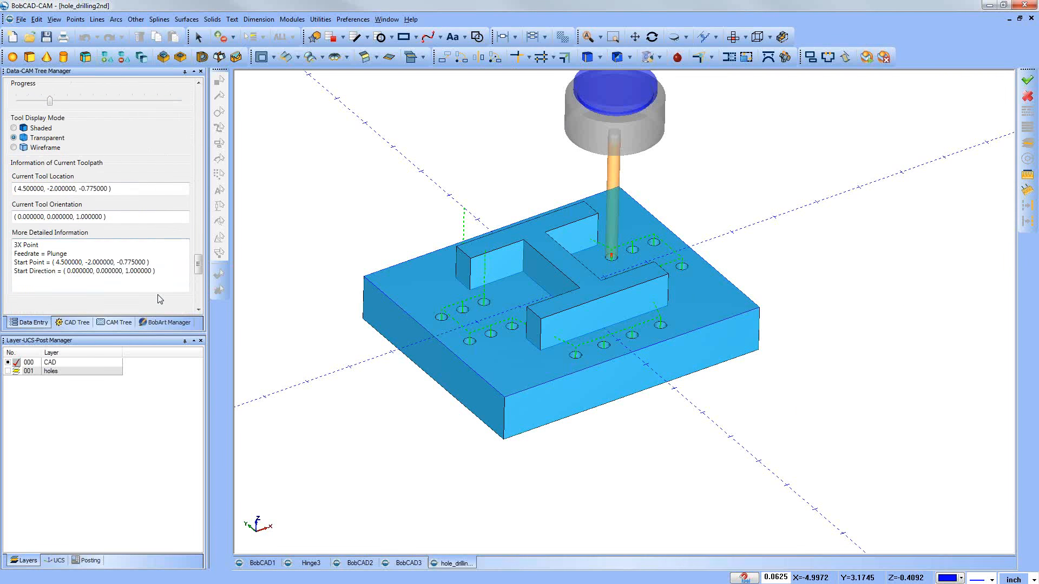
scroll(157, 307, up, 5)
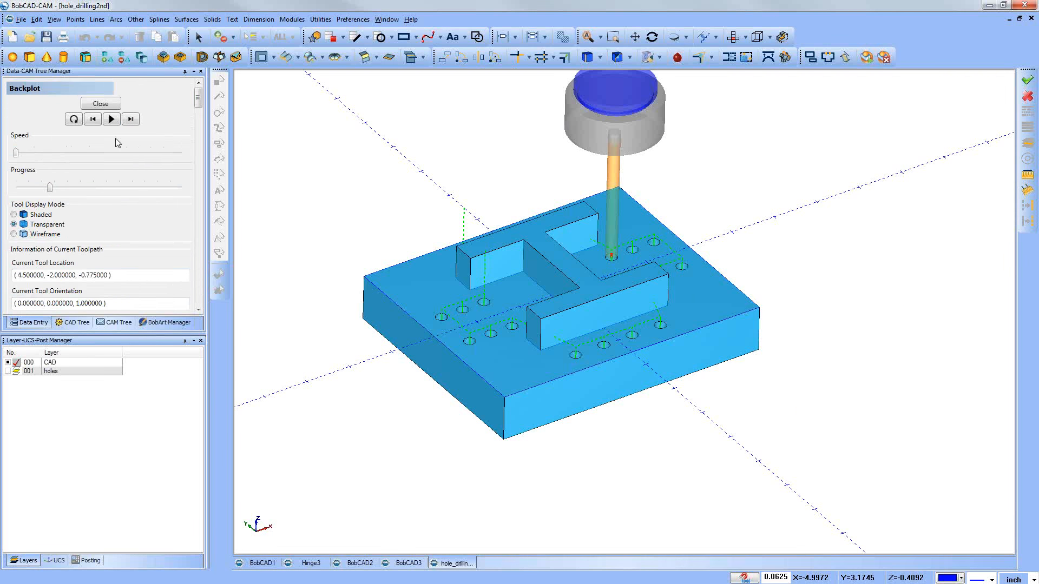
click(109, 106)
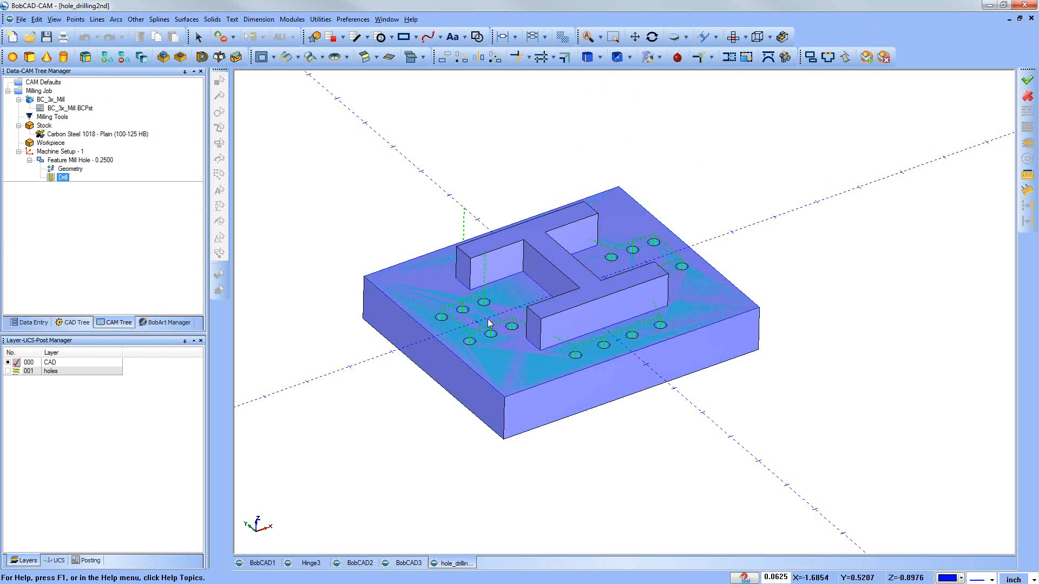
Step: Delete the existing 0.2500 mill hole feature from Machine Setup - 1
mouse_move(562, 362)
middle_down()
mouse_move(550, 327)
mouse_move(525, 320)
mouse_move(569, 359)
middle_up()
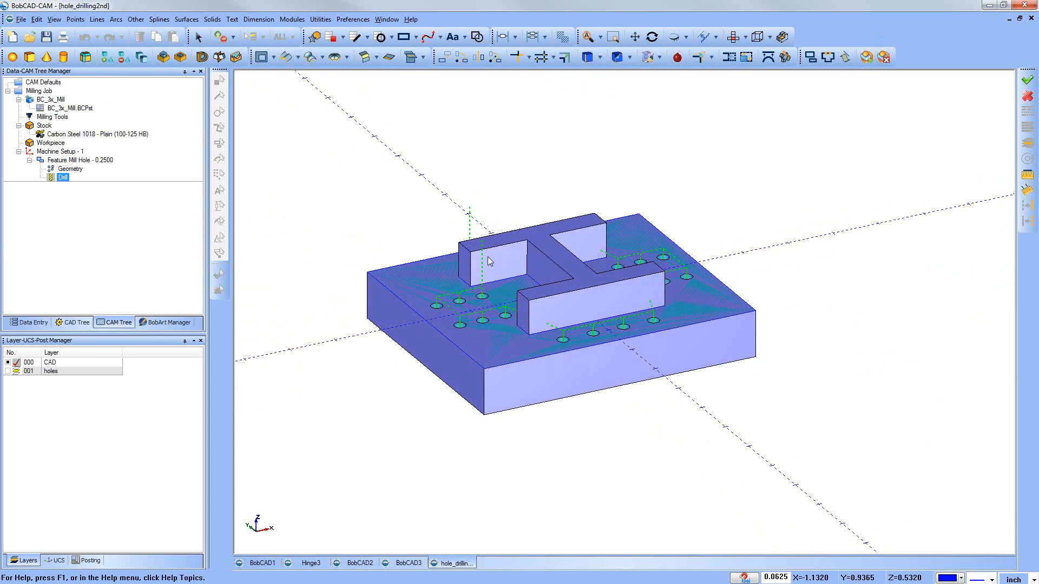
middle_drag(569, 328, 536, 259)
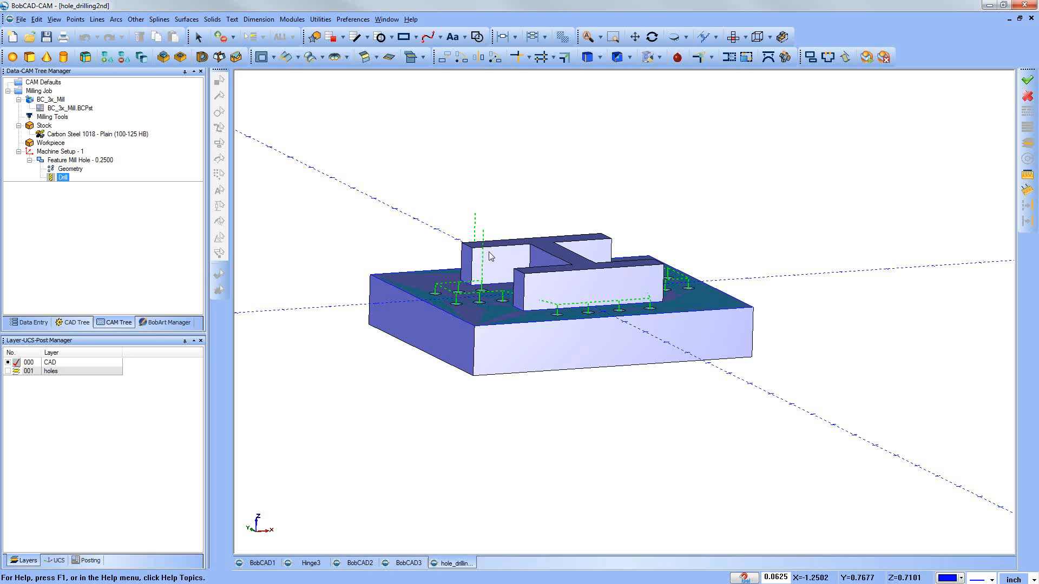
middle_drag(542, 277, 541, 286)
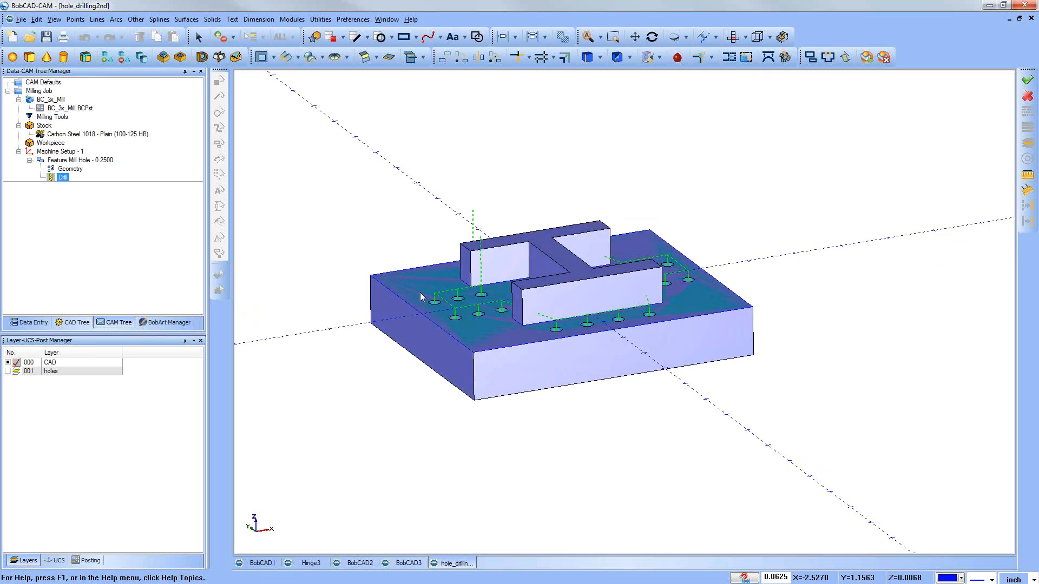
middle_drag(542, 296, 544, 298)
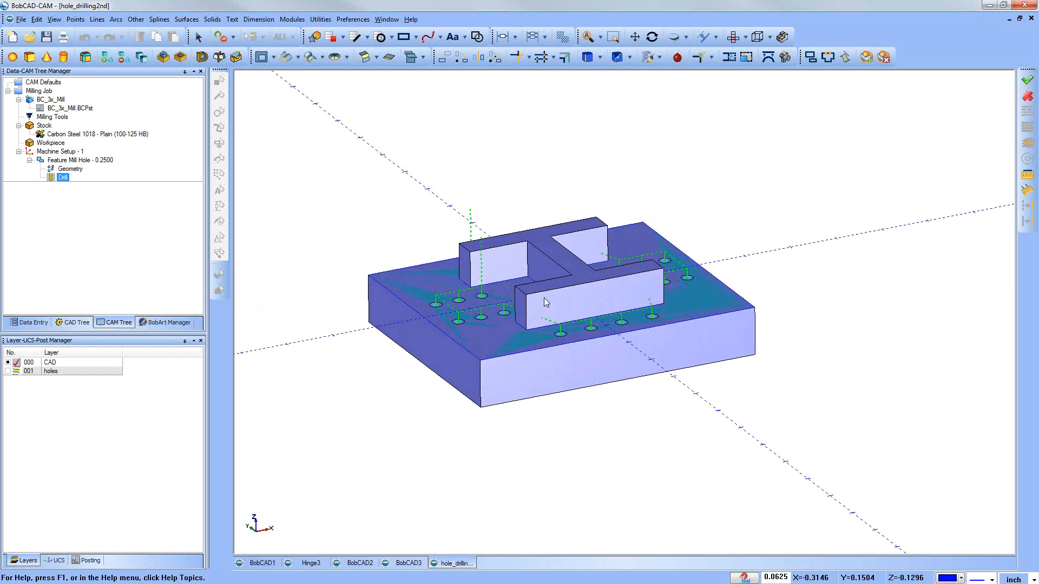
middle_drag(603, 356, 476, 406)
click(56, 152)
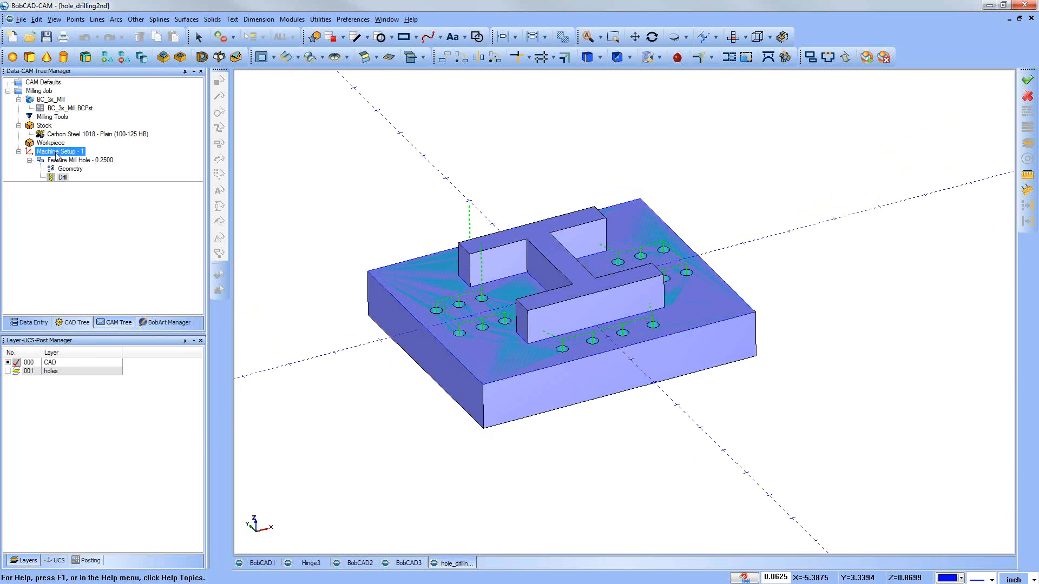
click(59, 159)
right_click(58, 159)
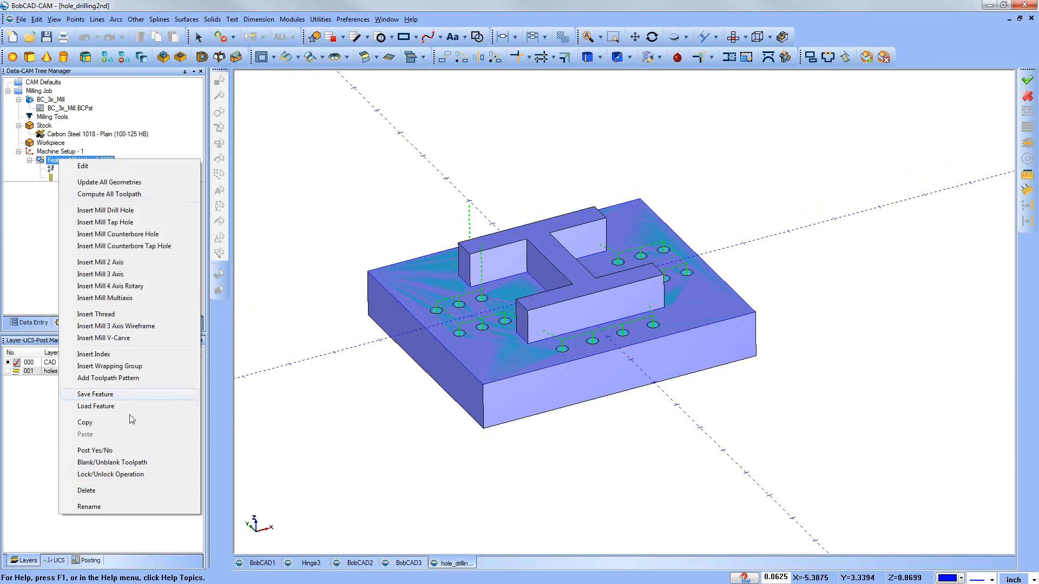
click(86, 490)
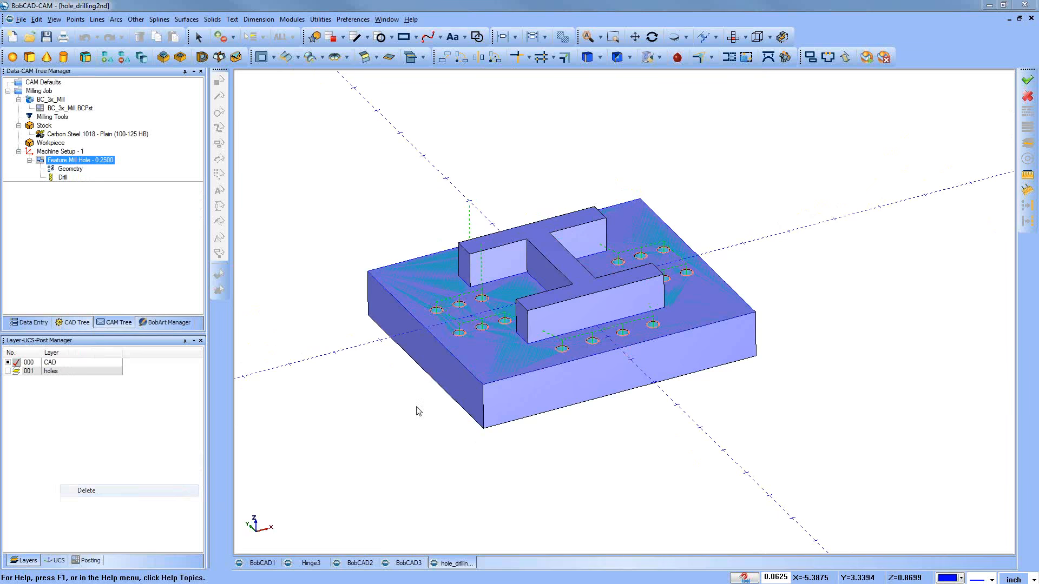
click(471, 485)
middle_drag(596, 379, 514, 312)
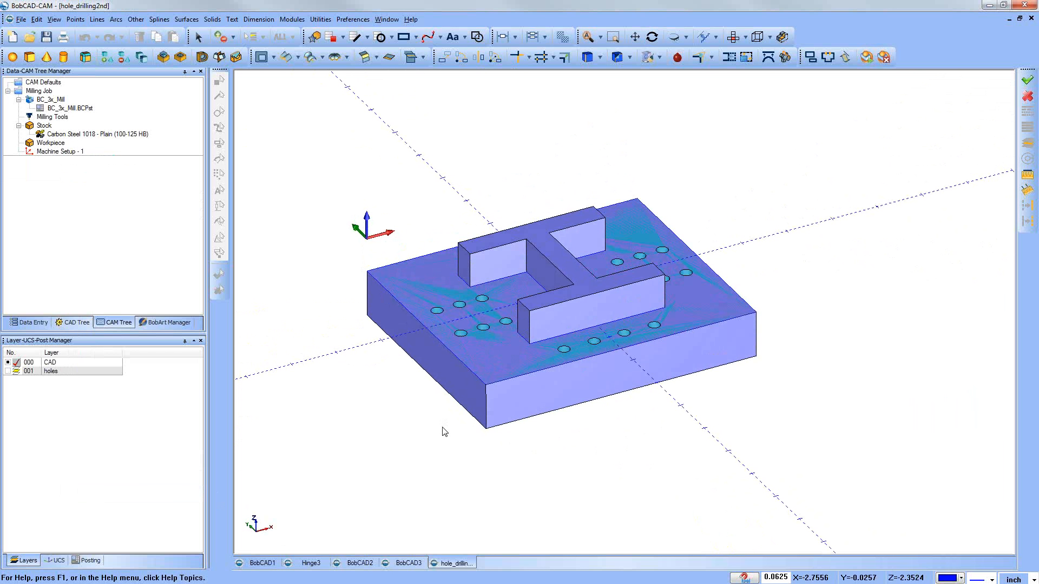
Step: Start a Mill Drill Hole feature on Machine Setup - 1 and window-select the whole part as Standard Drill geometry with Ignore Z
click(60, 134)
right_click(59, 152)
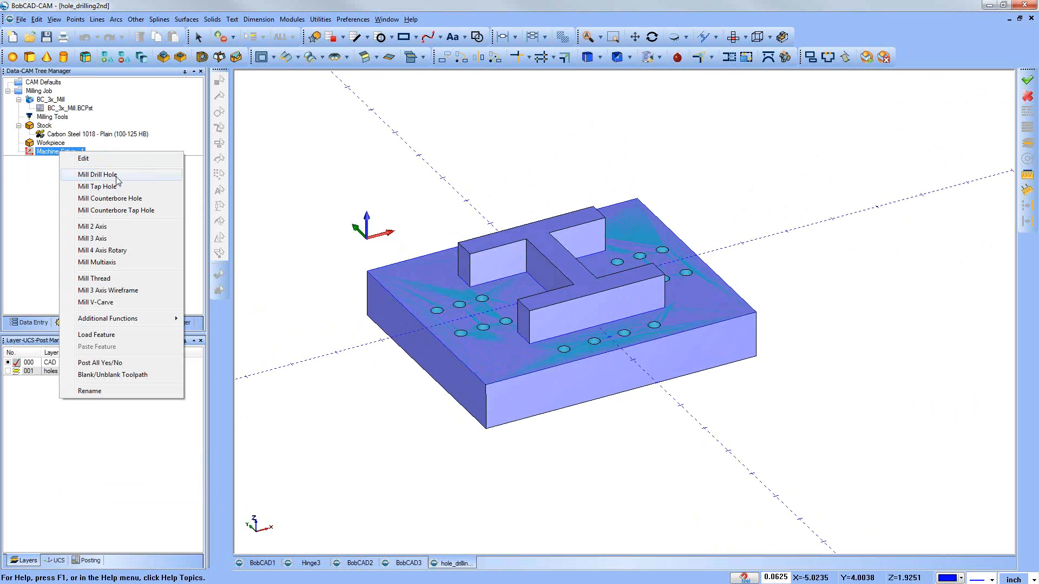
click(117, 175)
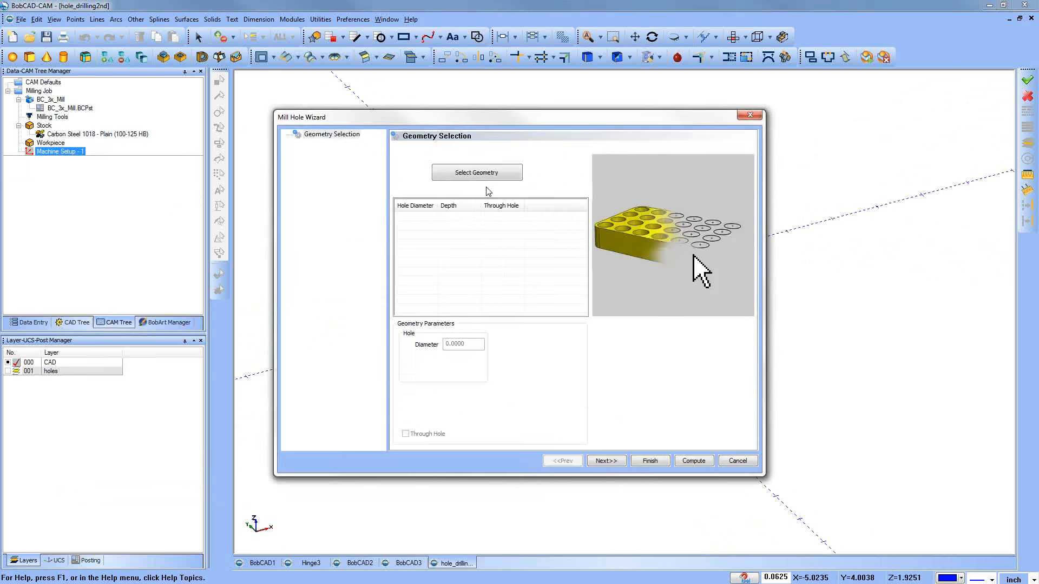
click(484, 174)
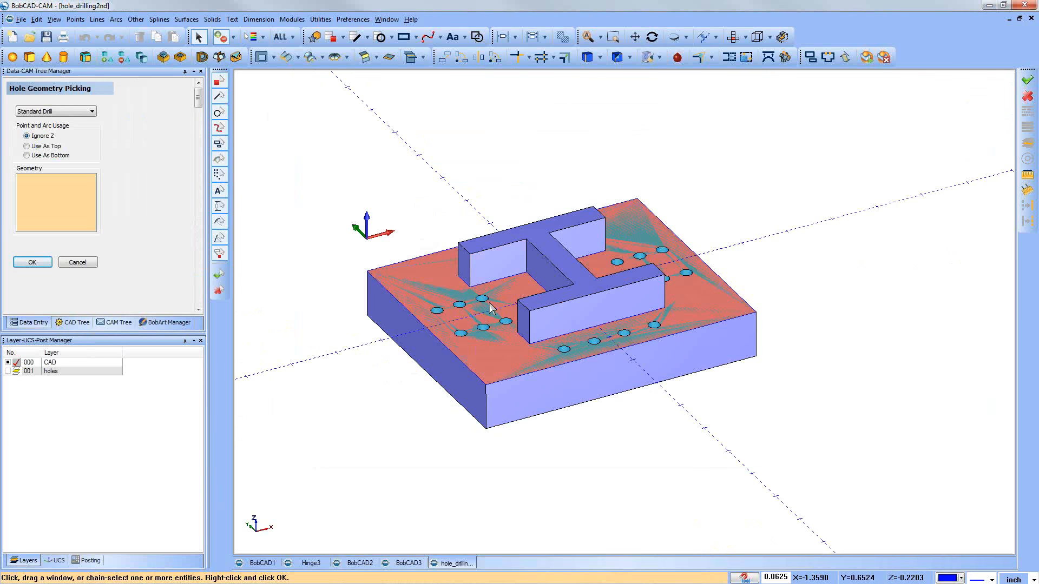
scroll(485, 304, down, 3)
drag(338, 175, 705, 428)
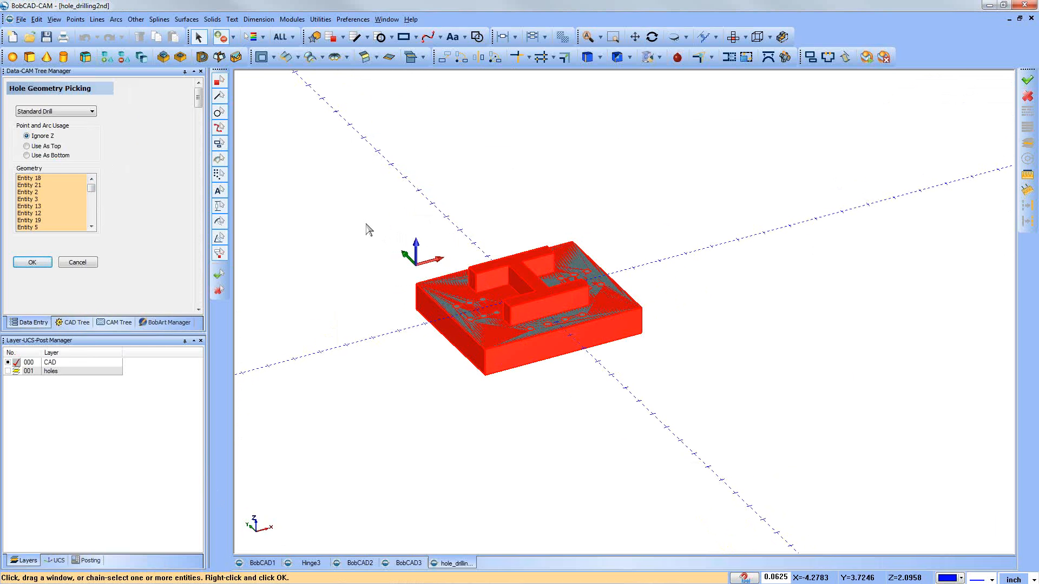
key(Return)
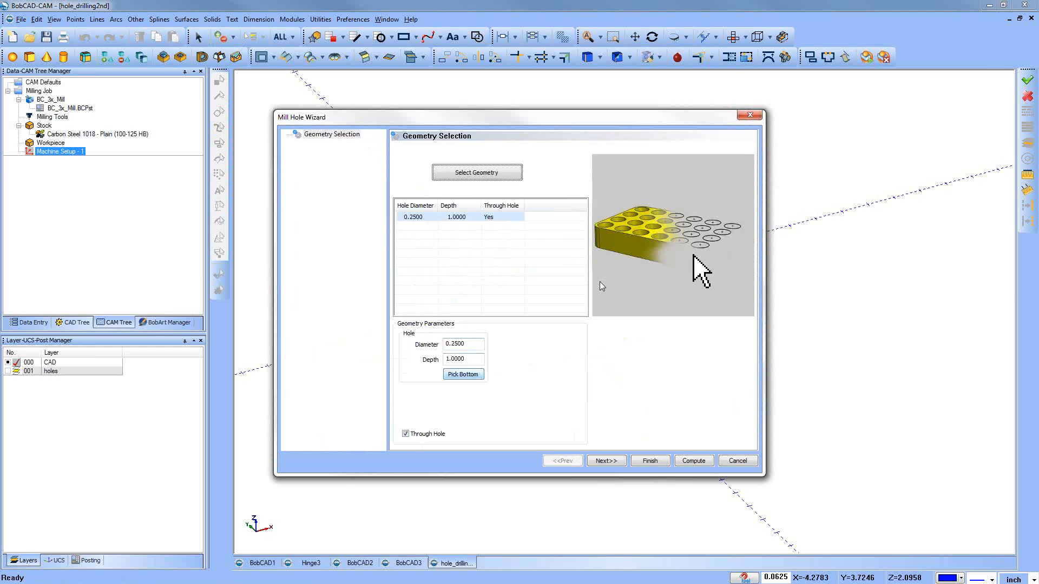
Step: Continue to the Feature-0.2500 parameters and examine the holes of Group 1 in the part preview from an angle
click(613, 464)
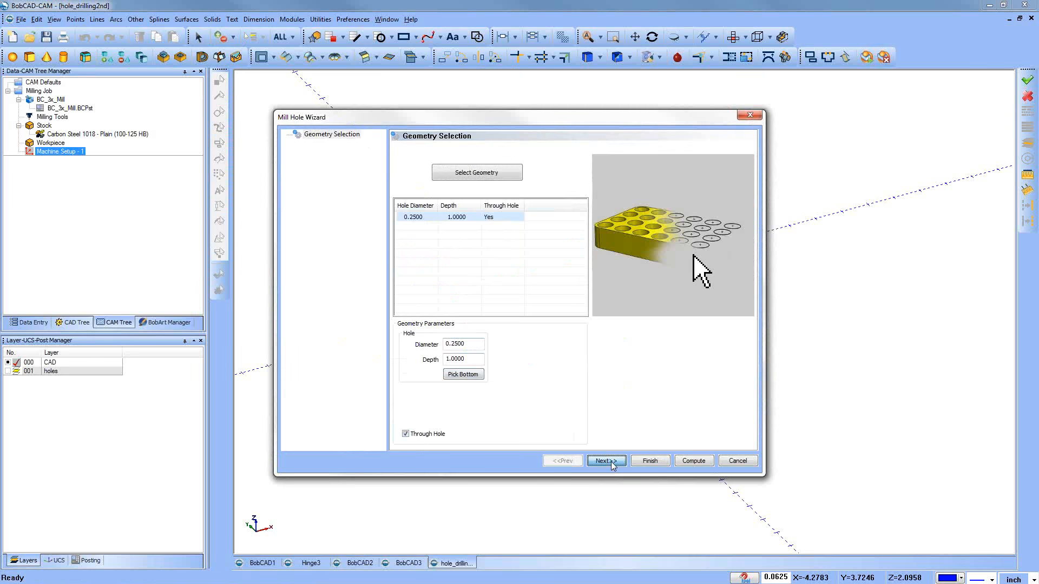
double_click(561, 366)
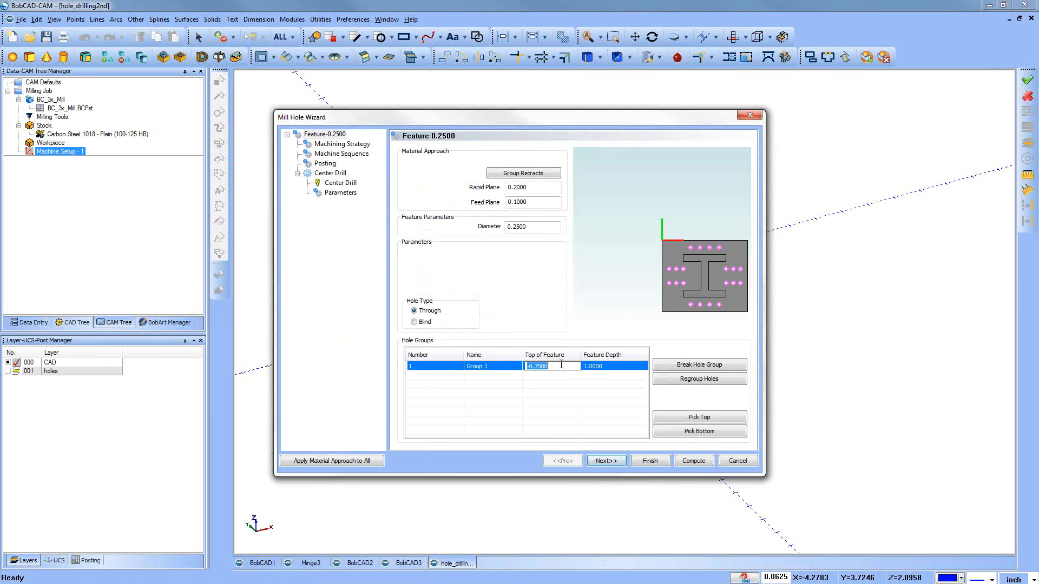
click(546, 415)
double_click(468, 366)
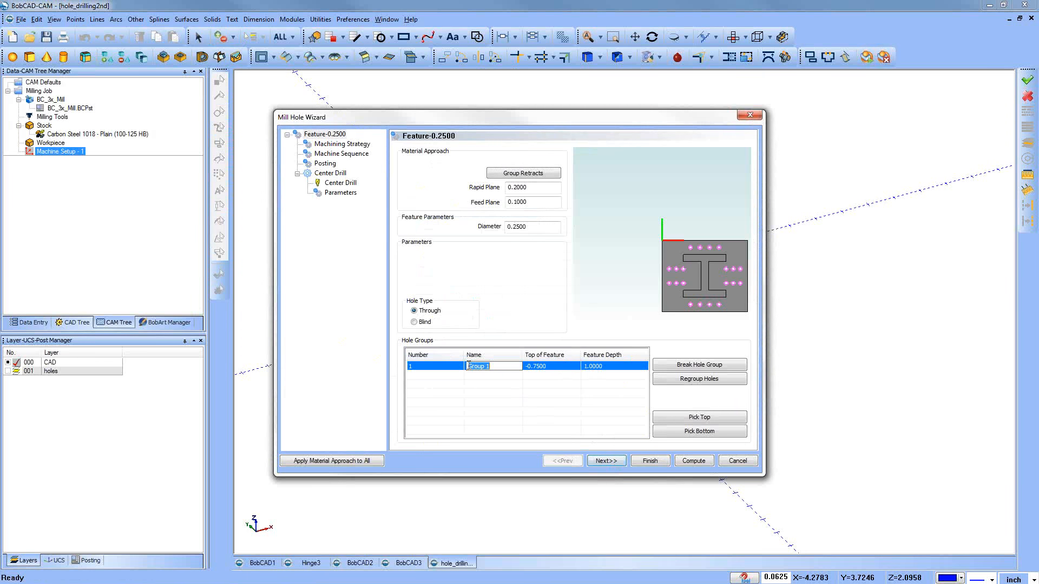
drag(668, 301, 629, 208)
scroll(720, 292, up, 3)
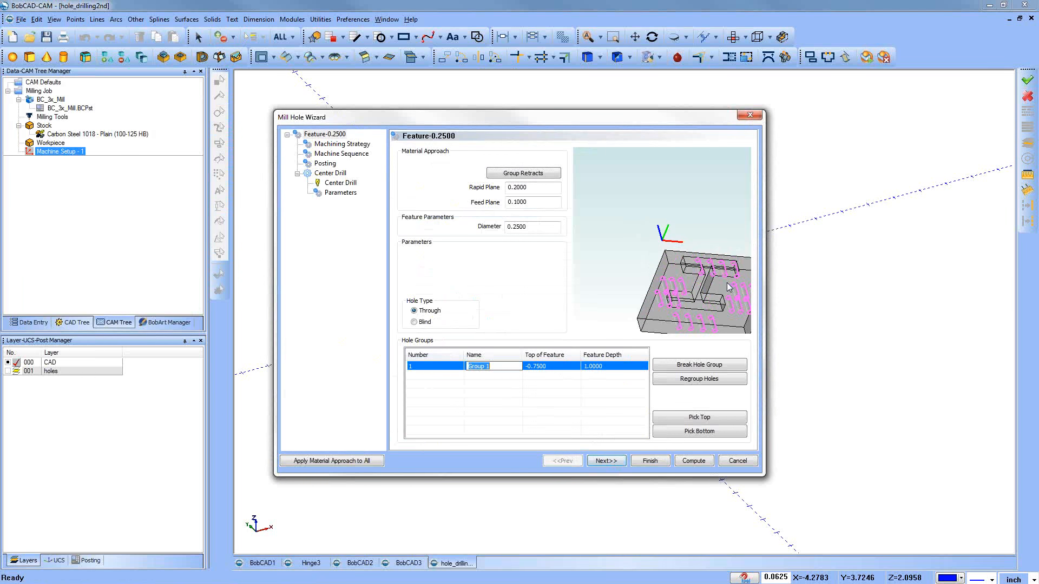
middle_drag(719, 289, 664, 265)
middle_drag(724, 285, 737, 292)
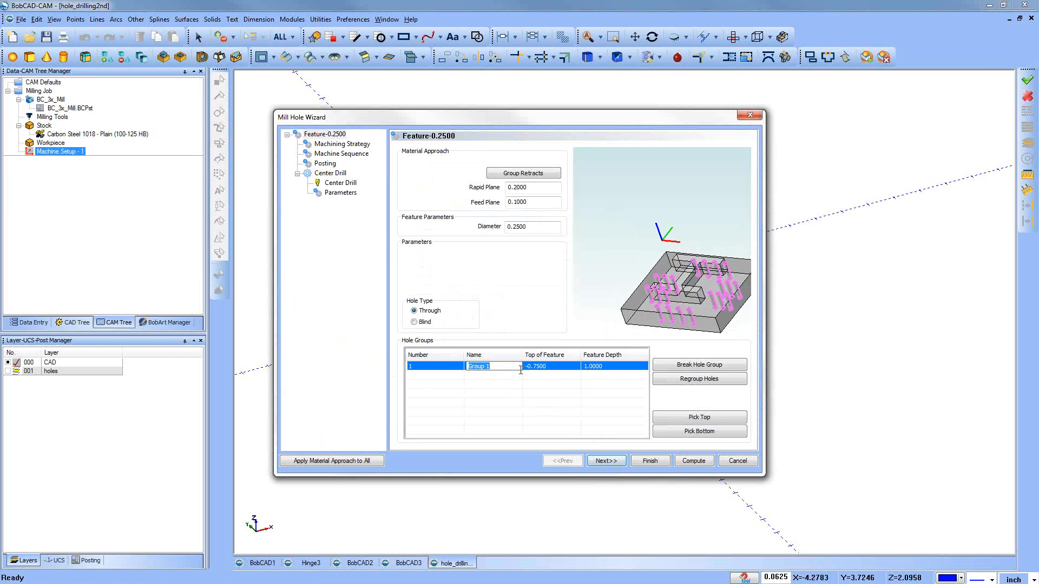
Step: Review Group 1's feature depth and highlighted holes, then the rapid plane, feed plane and diameter settings
click(603, 367)
click(609, 399)
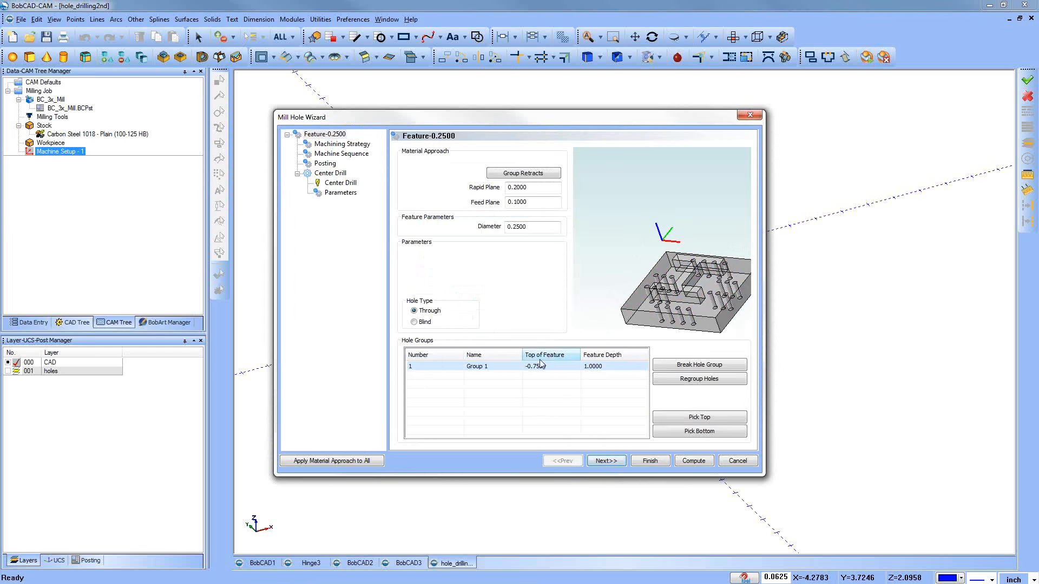
click(507, 370)
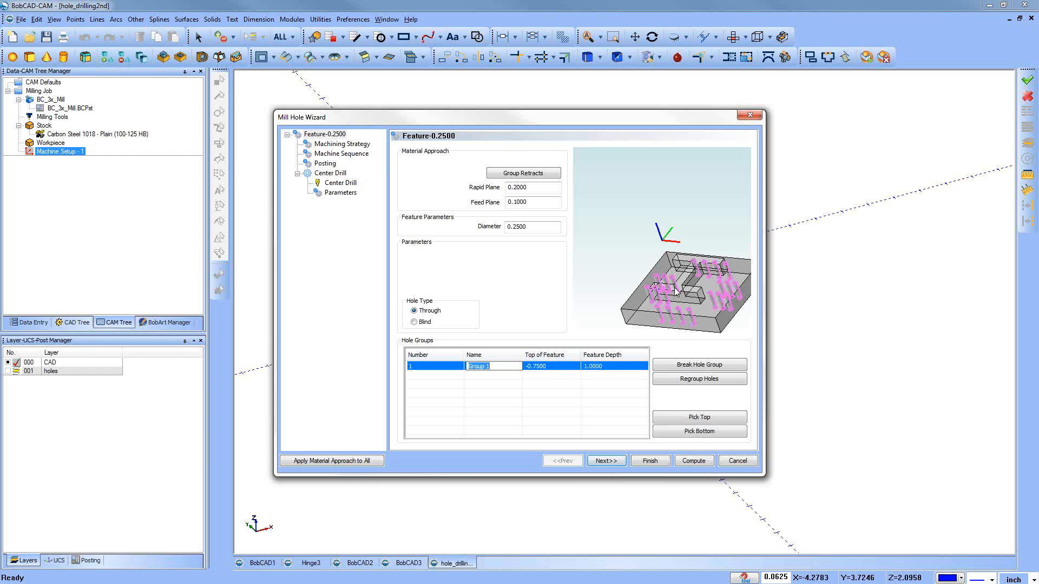
click(535, 188)
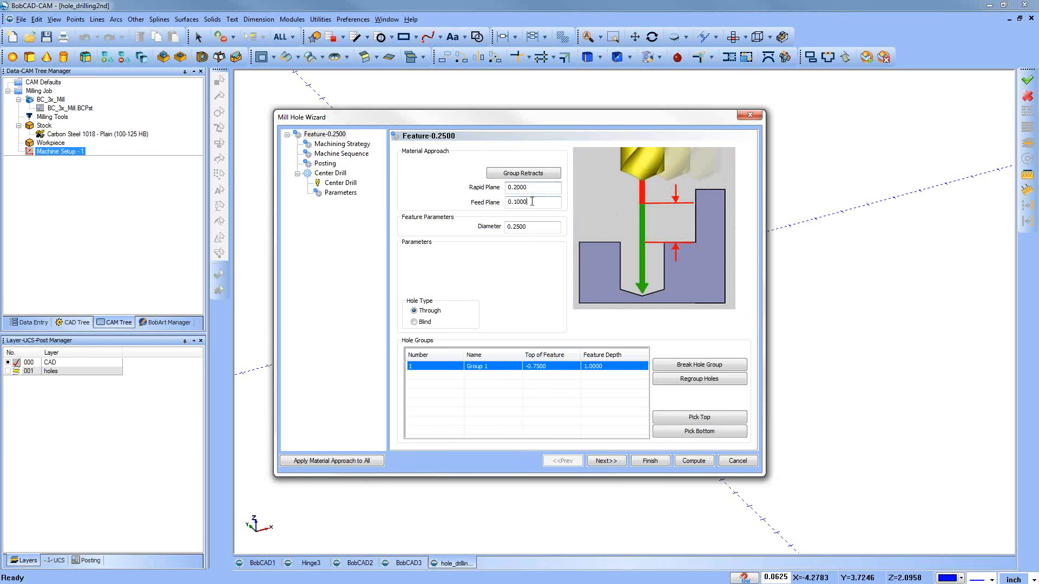
double_click(537, 189)
click(530, 228)
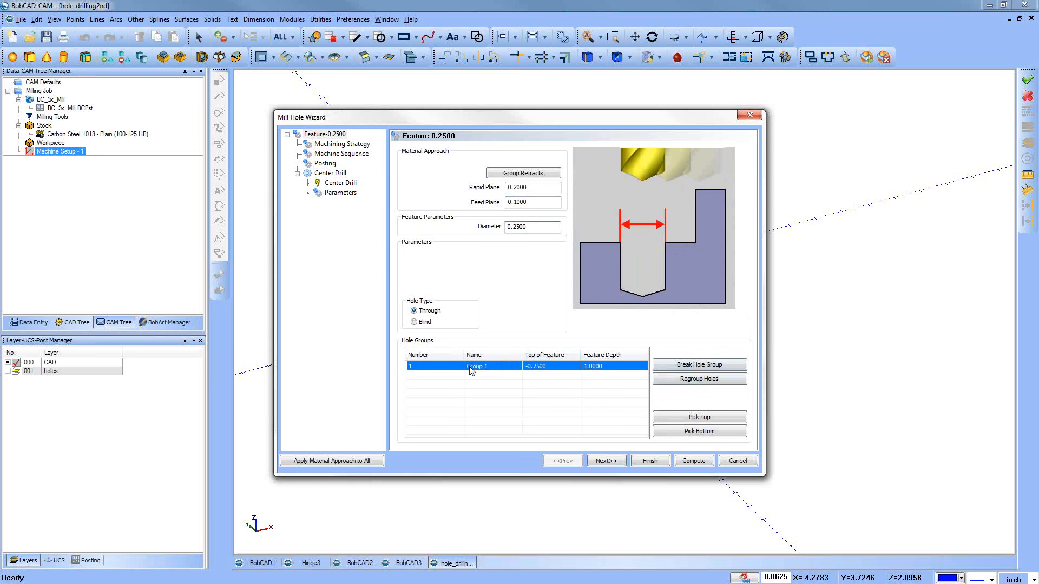
Step: Break hole Group 1 into individual holes and highlight Group 1.1 in the preview
click(487, 371)
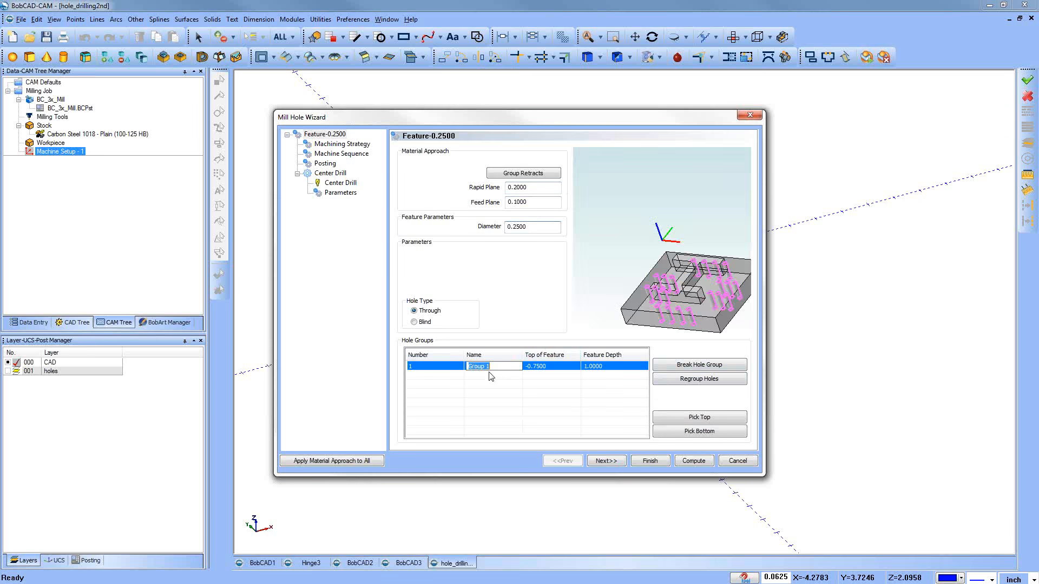
click(712, 368)
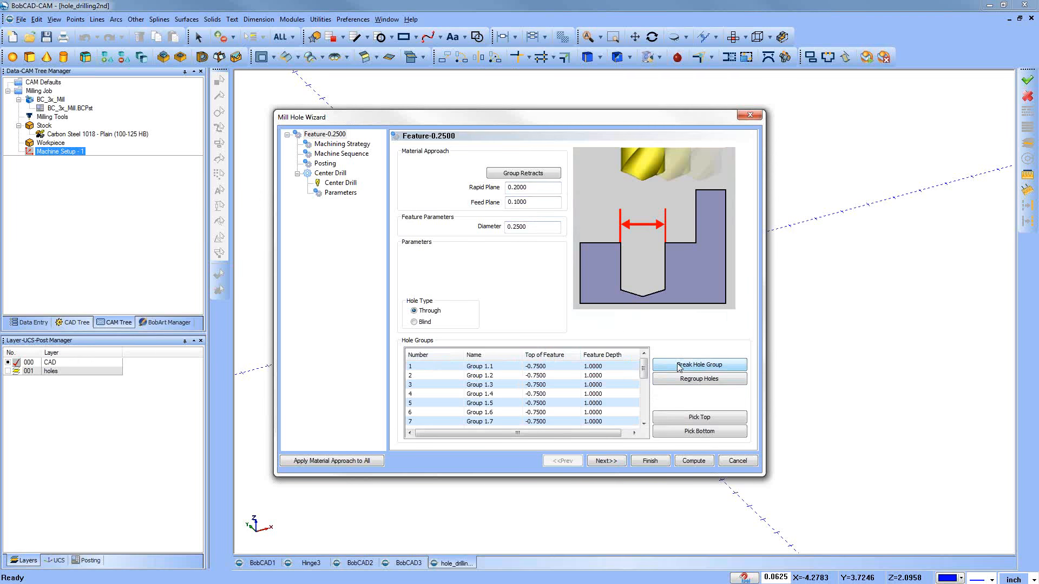
click(487, 367)
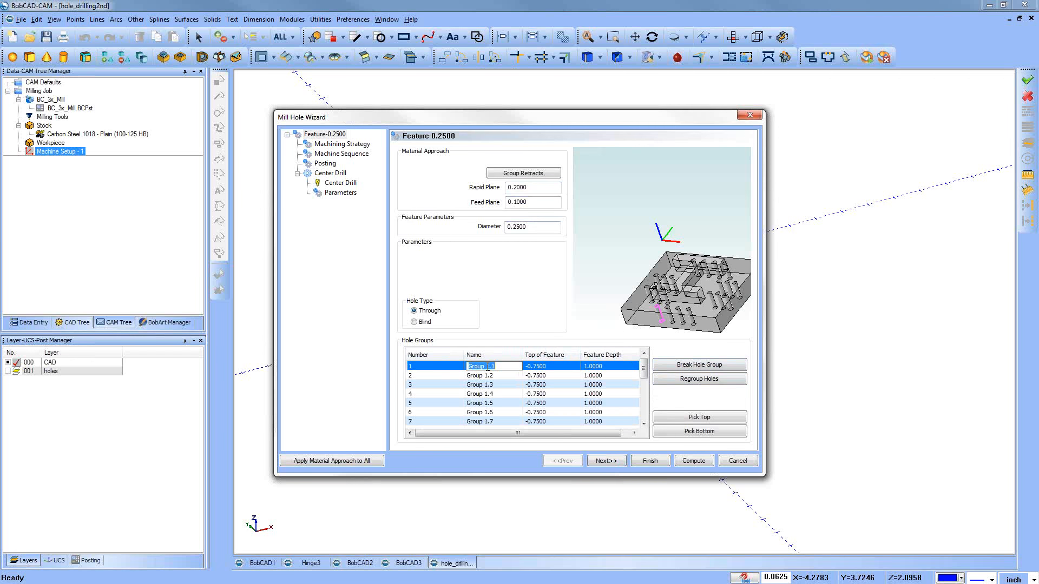
Step: Go through the individual hole groups up to Group 1.20, identifying each one's location in the part preview
key(Right)
click(437, 373)
key(Down)
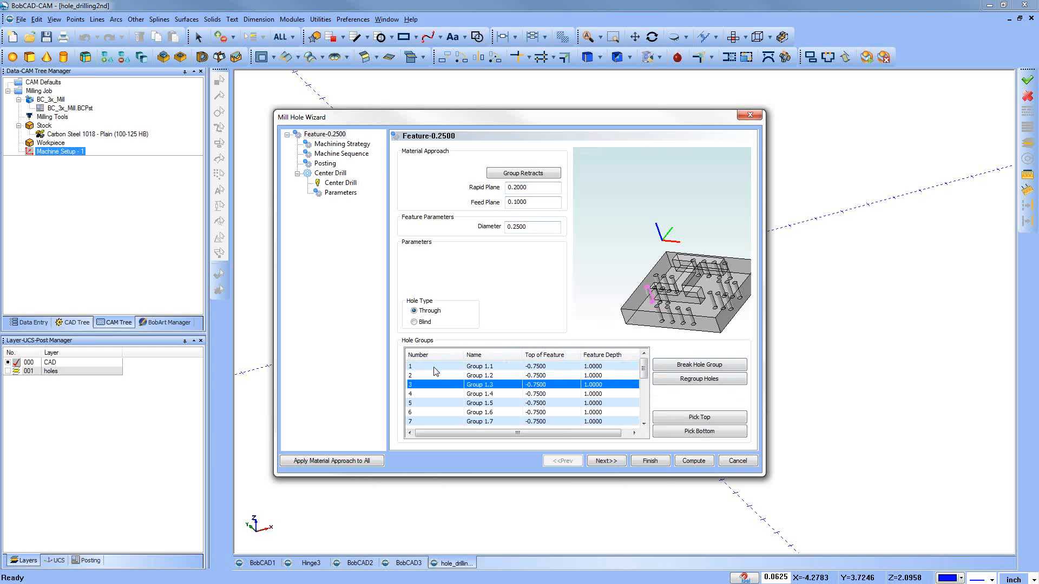
key(Down)
key(Down)
key(Up)
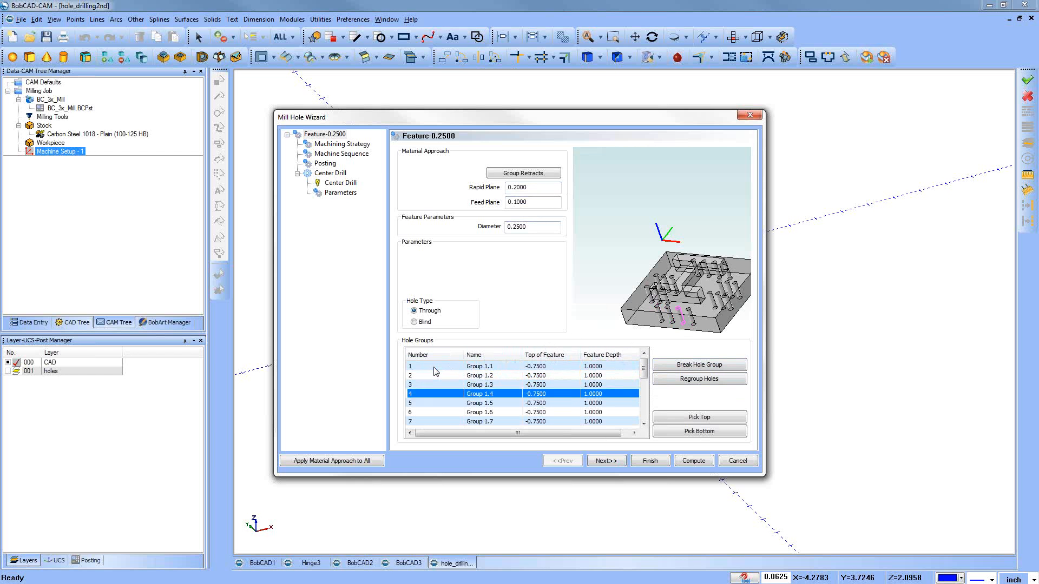
key(Down)
key(Down)
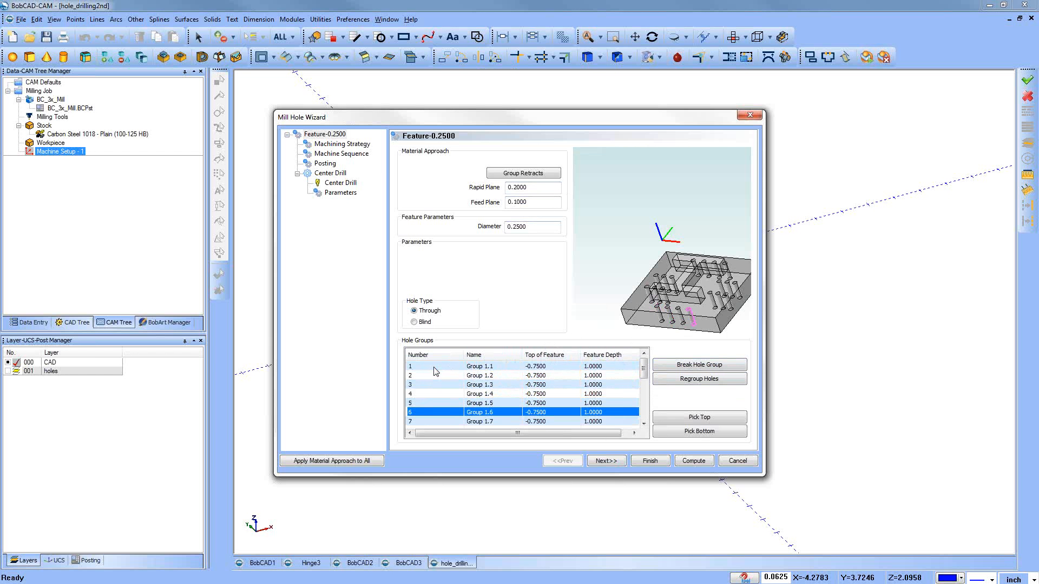
key(Down)
key(Down)
key(Down)
key(Down)
key(Down)
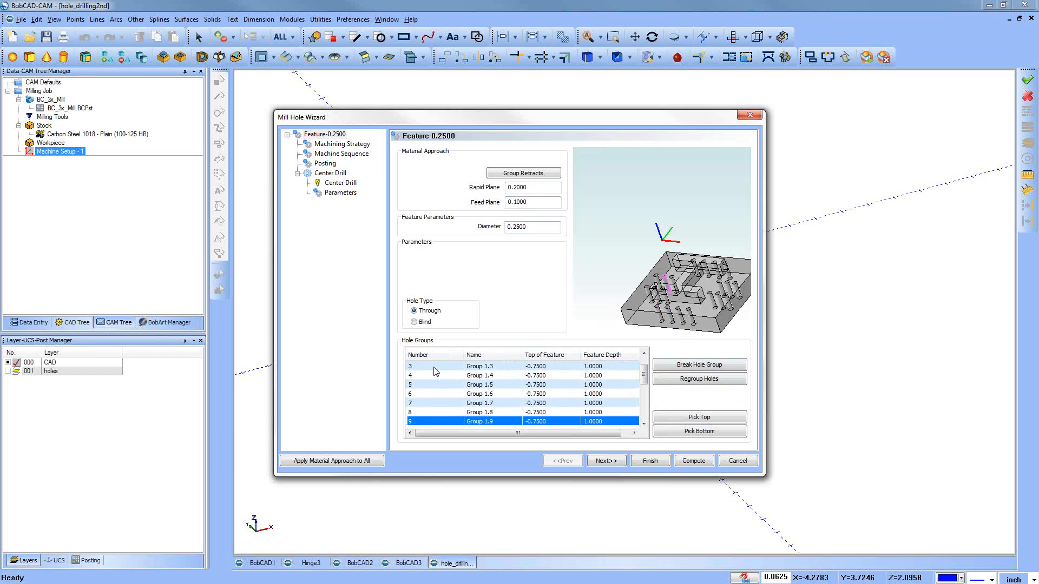
key(Down)
key(Down)
key(Down)
key(Down)
key(Down)
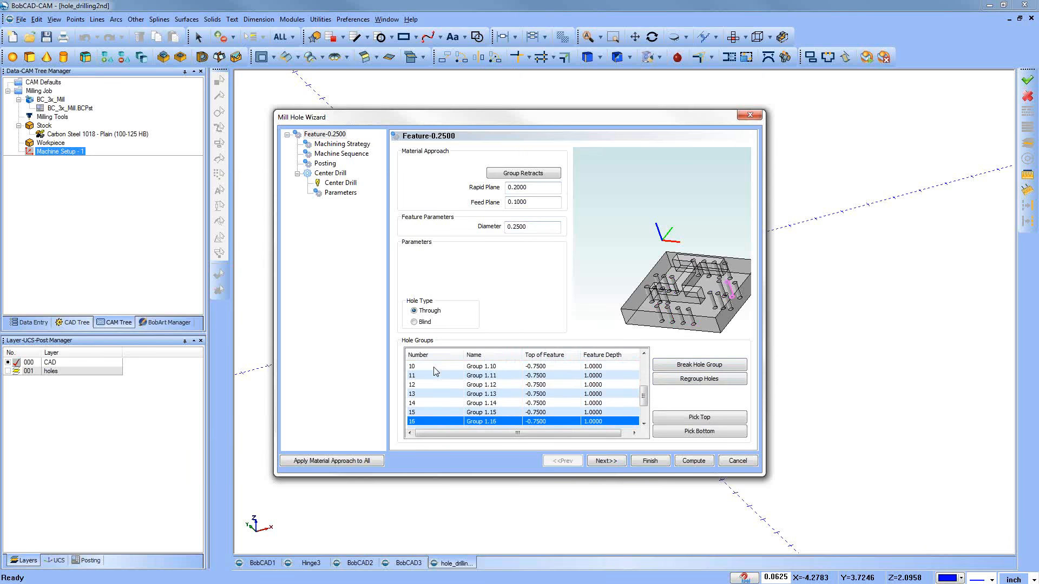
key(Down)
key(Down)
key(Down)
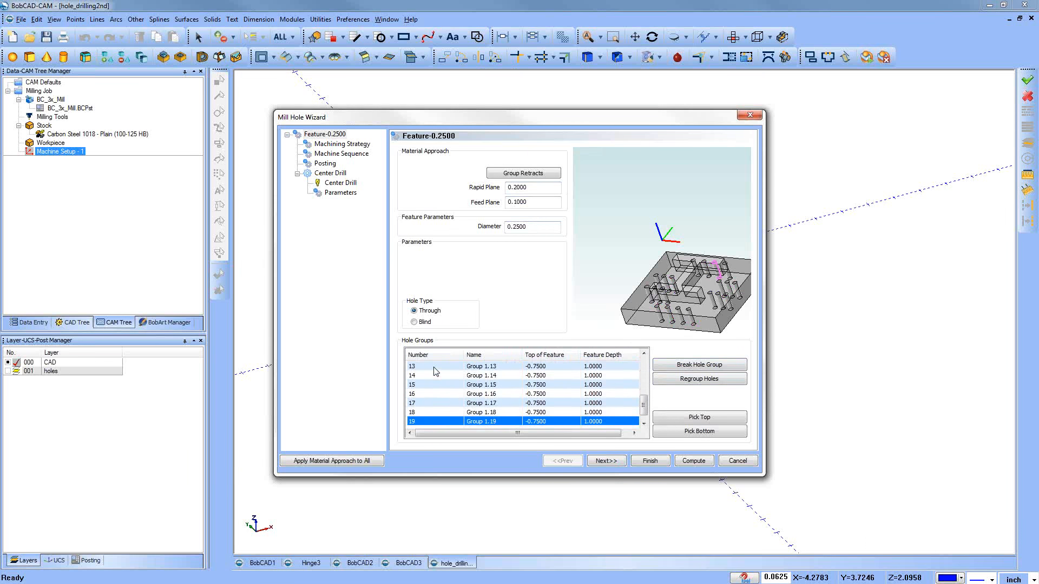
key(Down)
key(Up)
key(Up)
key(Up)
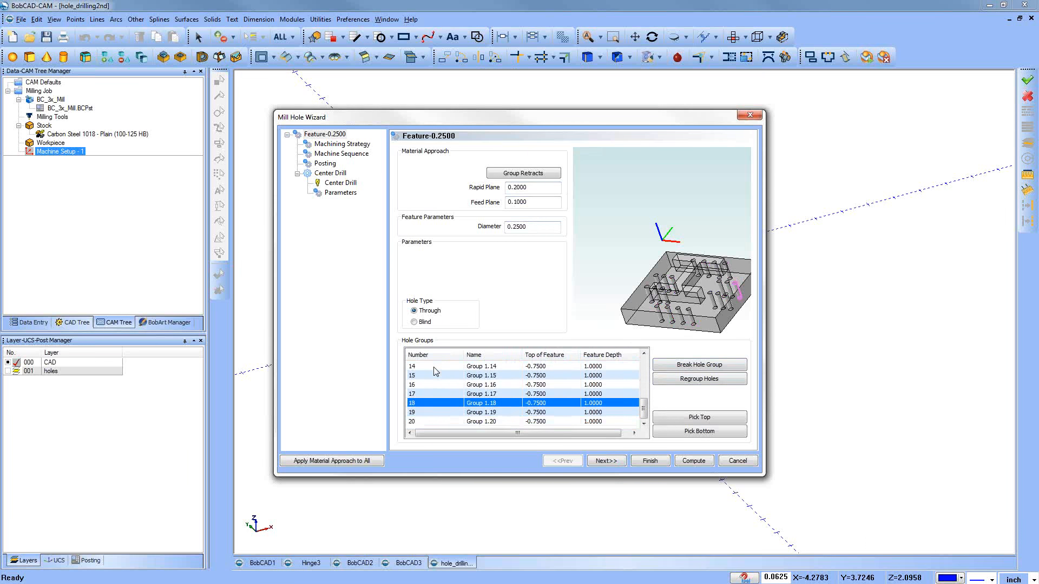
Step: Return to the start of the hole groups and locate Groups 1.1 through 1.6 one by one in the enlarged preview
middle_drag(686, 278, 689, 291)
scroll(690, 295, down, 3)
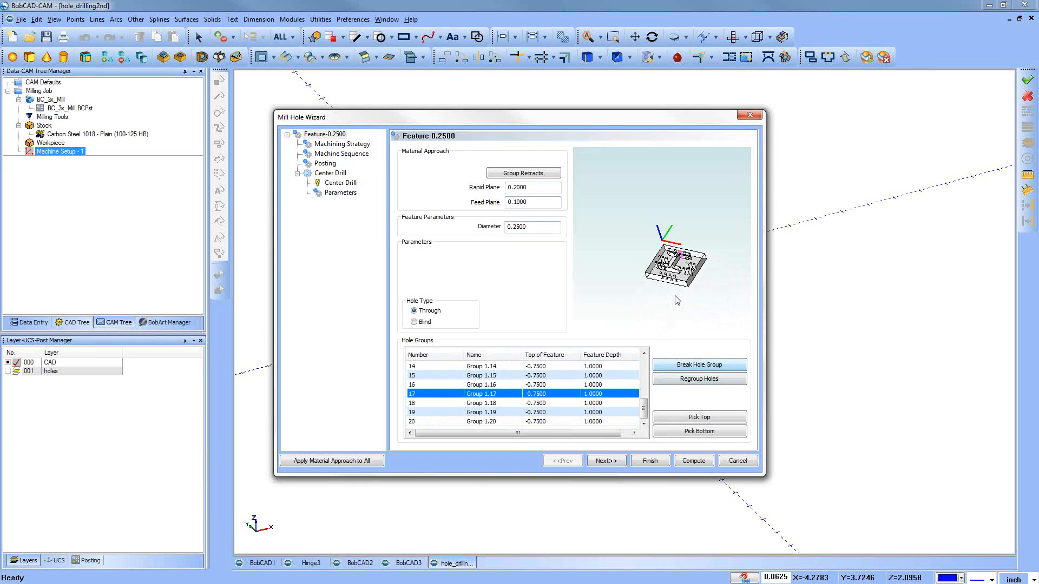
drag(644, 407, 642, 364)
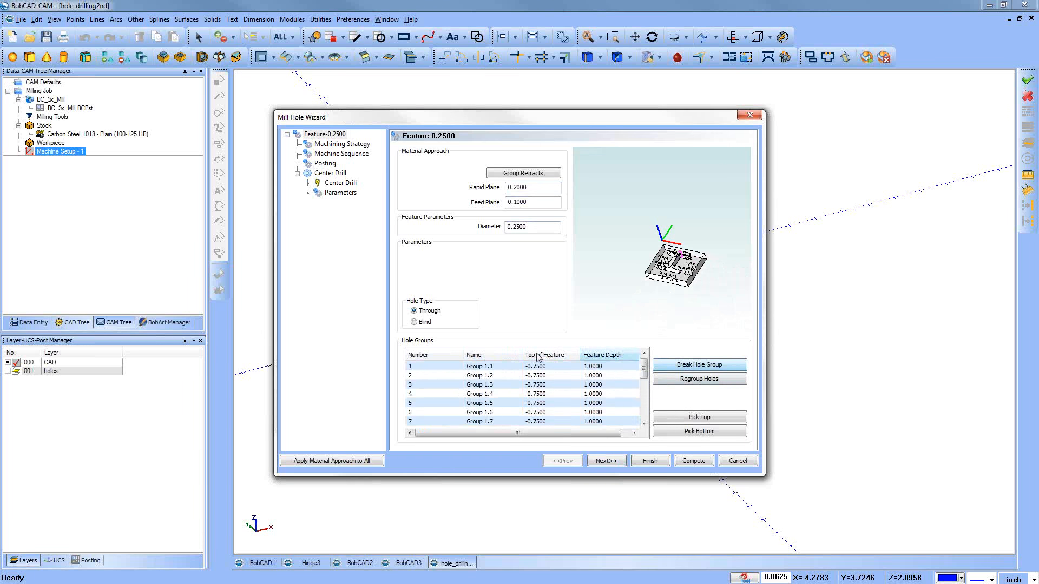
double_click(496, 365)
scroll(690, 295, up, 3)
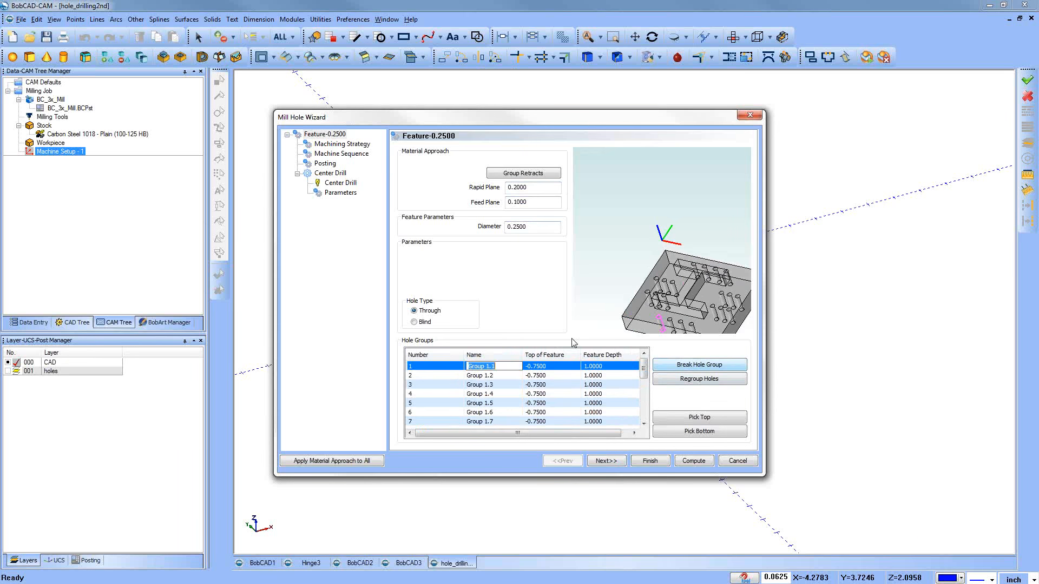
click(479, 376)
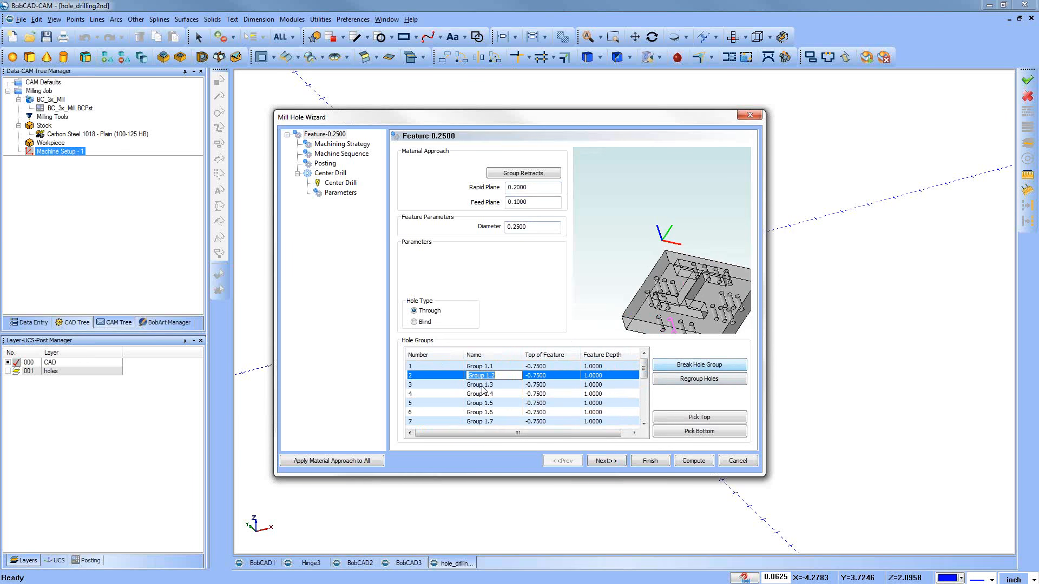
click(482, 385)
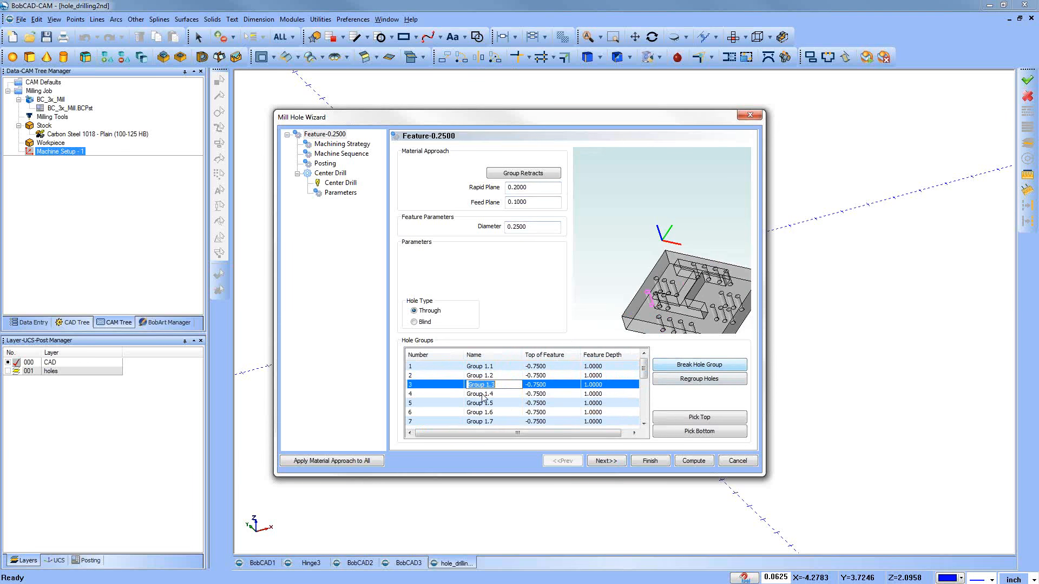
click(482, 394)
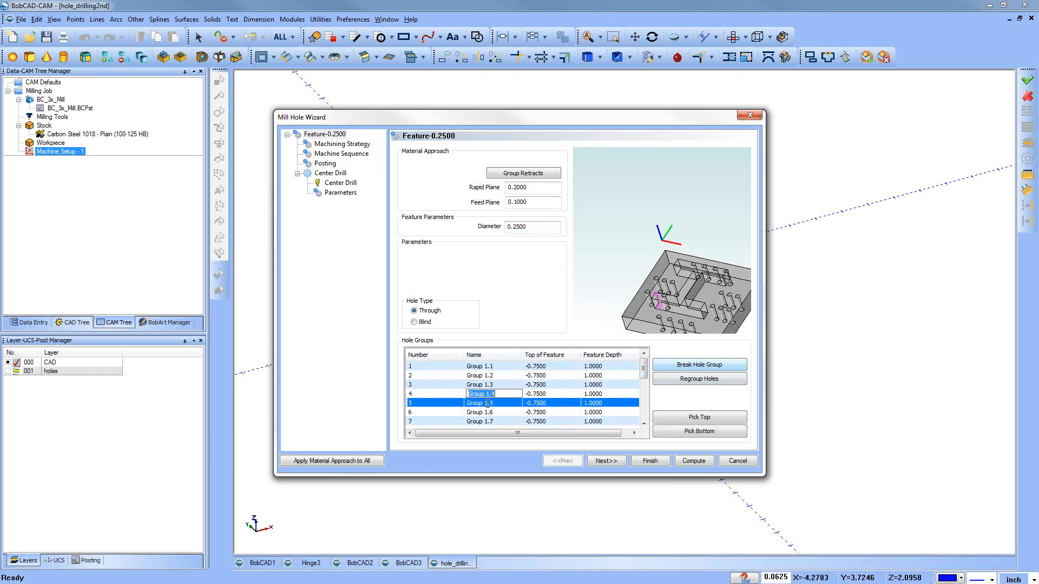
click(489, 412)
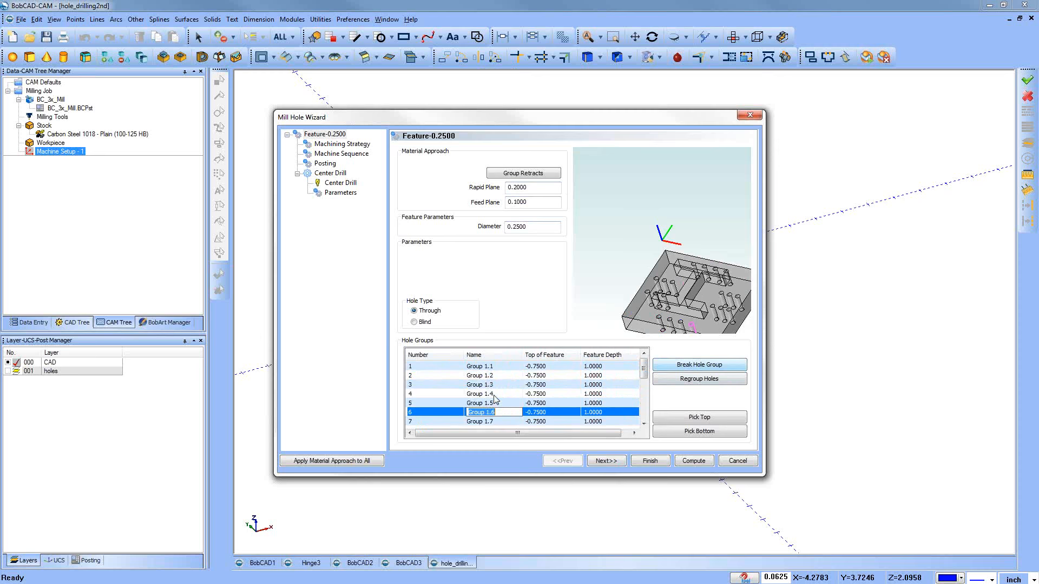
shift+click(491, 385)
click(501, 413)
ctrl+click(487, 385)
ctrl+click(485, 376)
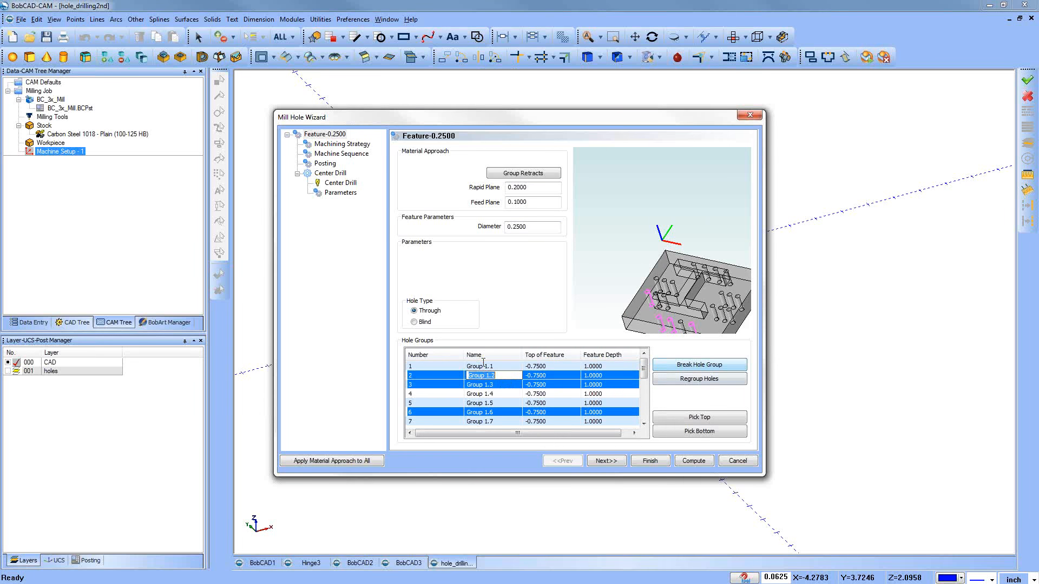
ctrl+click(484, 367)
click(486, 386)
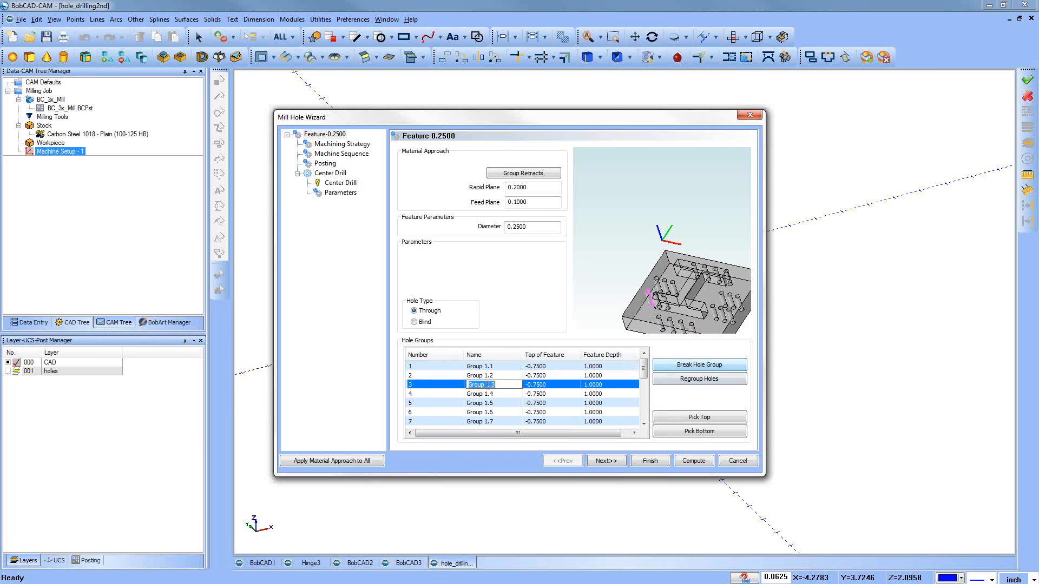
Step: Regroup the front-row holes, Groups 1.1, 1.2, 1.4 and 1.6, into a single hole group
click(486, 368)
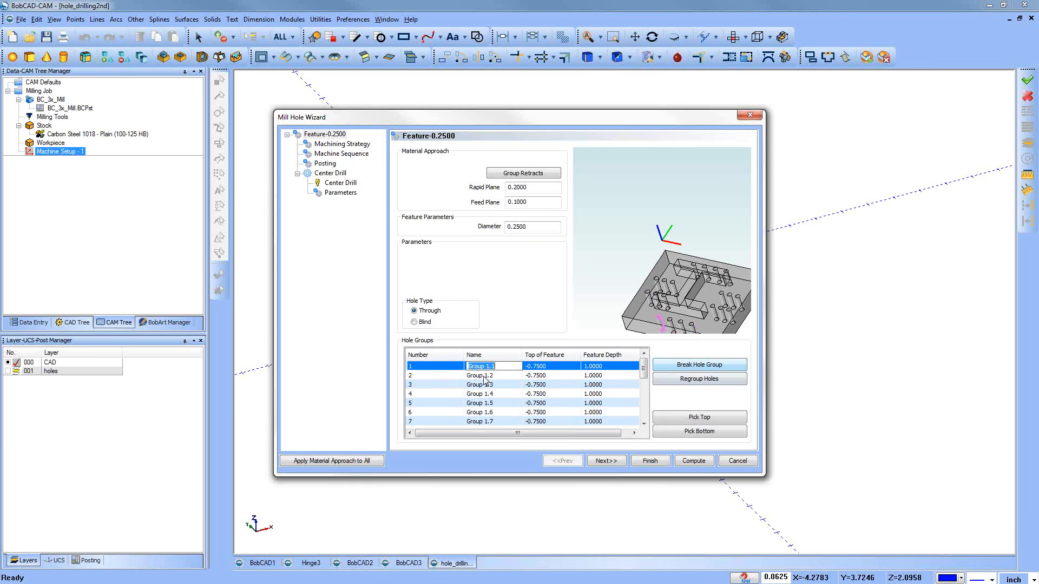
click(485, 379)
click(487, 393)
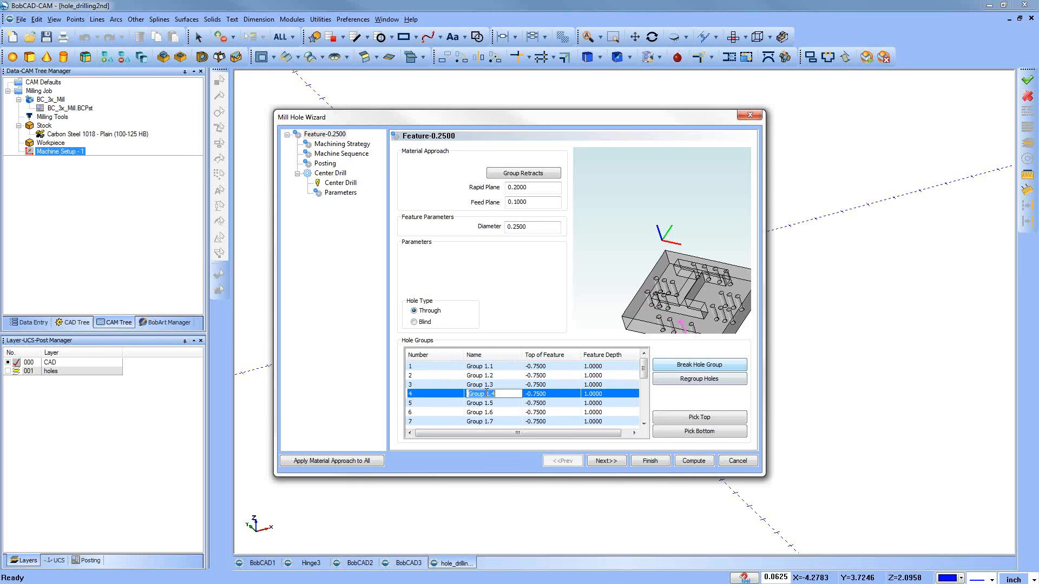
ctrl+click(447, 416)
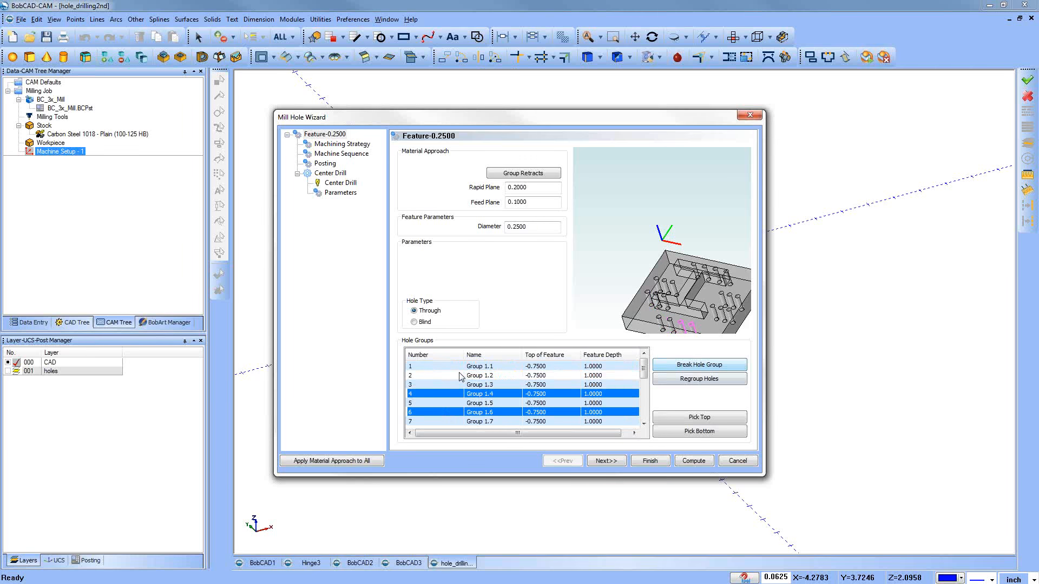
ctrl+click(456, 375)
ctrl+click(452, 367)
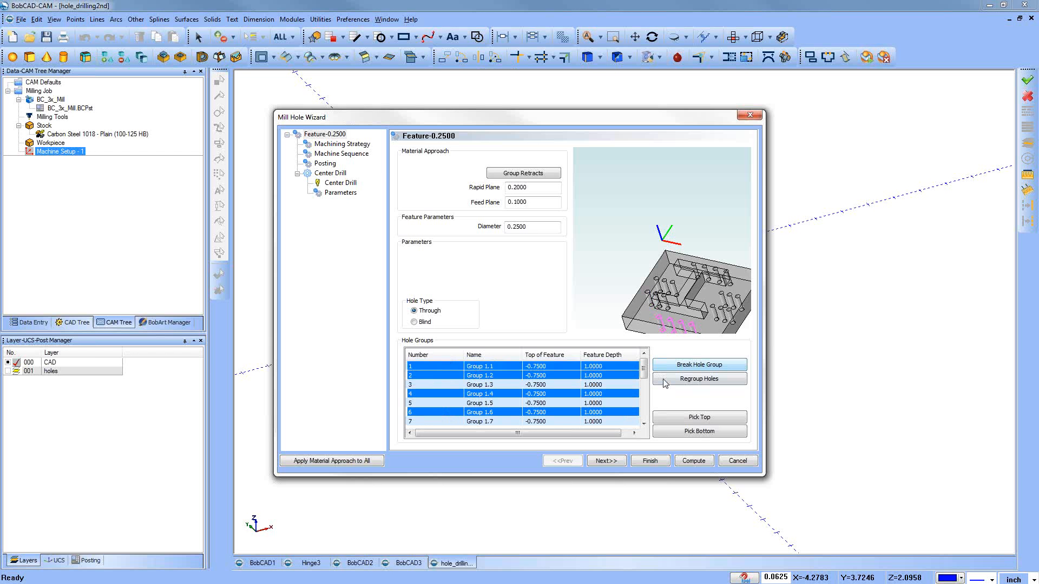
click(693, 381)
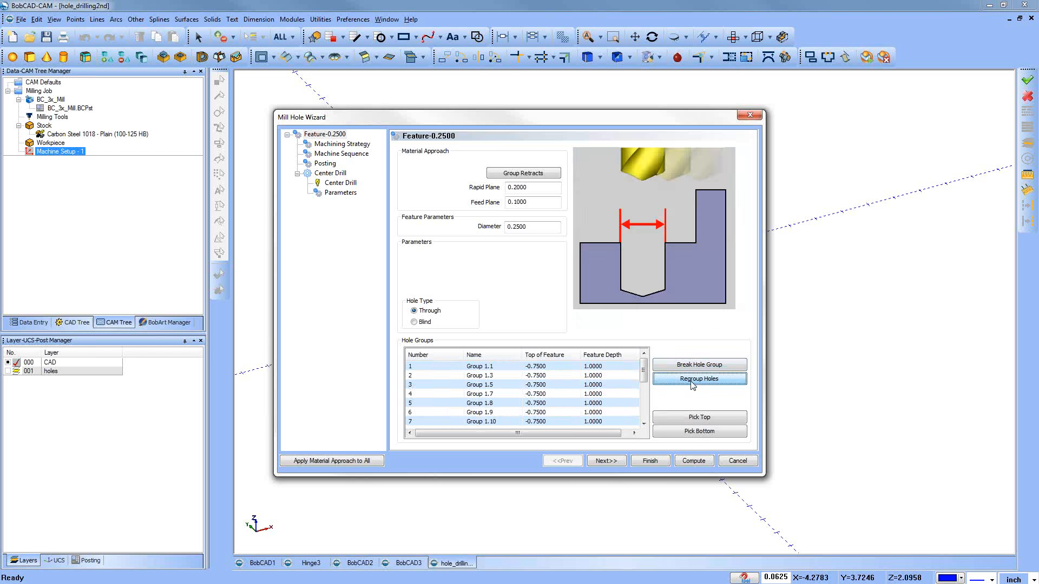
Step: Regroup the neighbouring hole Groups 1.3, 1.5, 1.7, 1.8, 1.9 and 1.10 into a single hole group
double_click(479, 368)
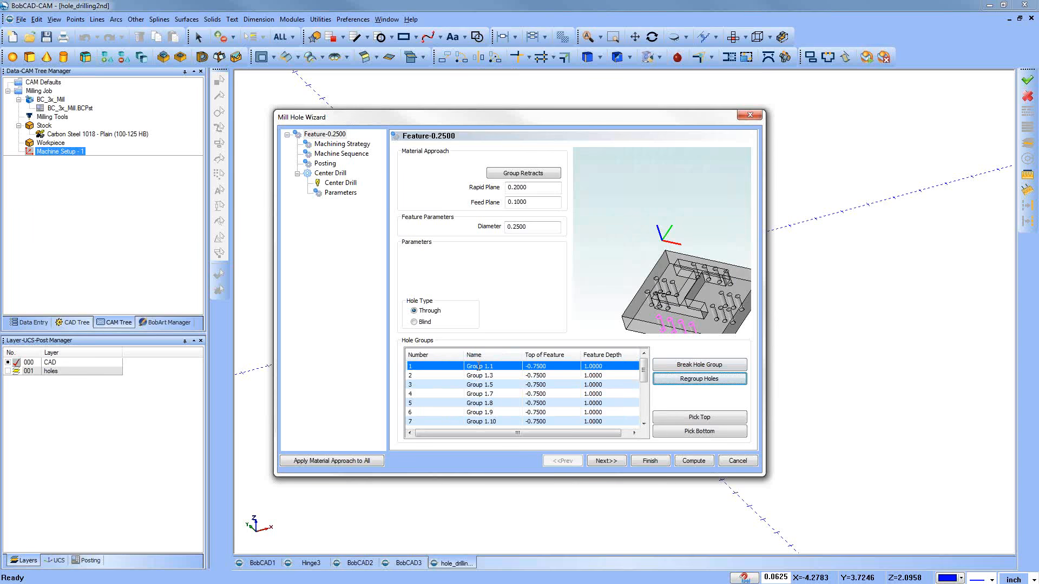
click(458, 385)
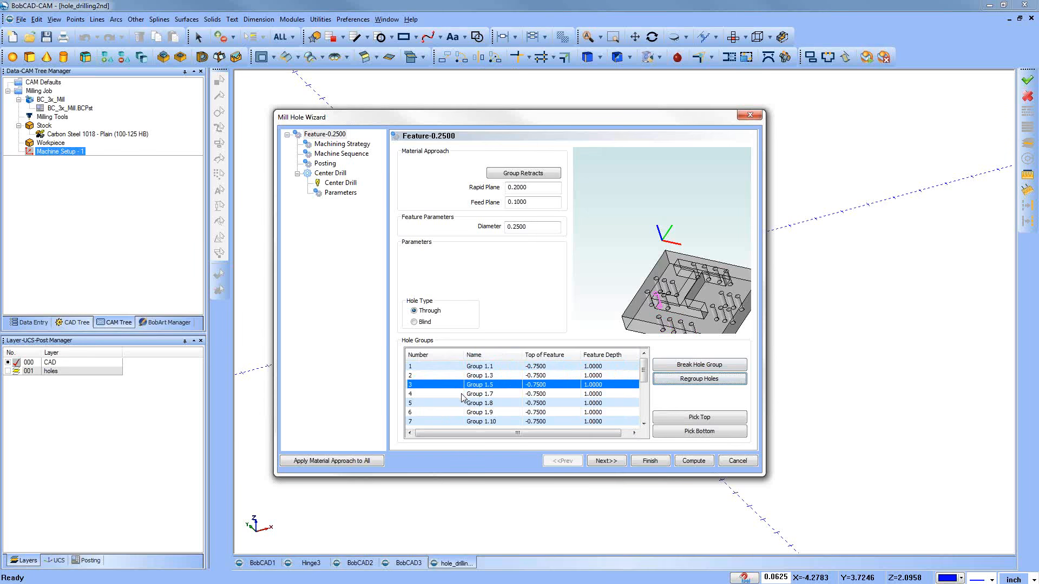
click(460, 394)
click(458, 404)
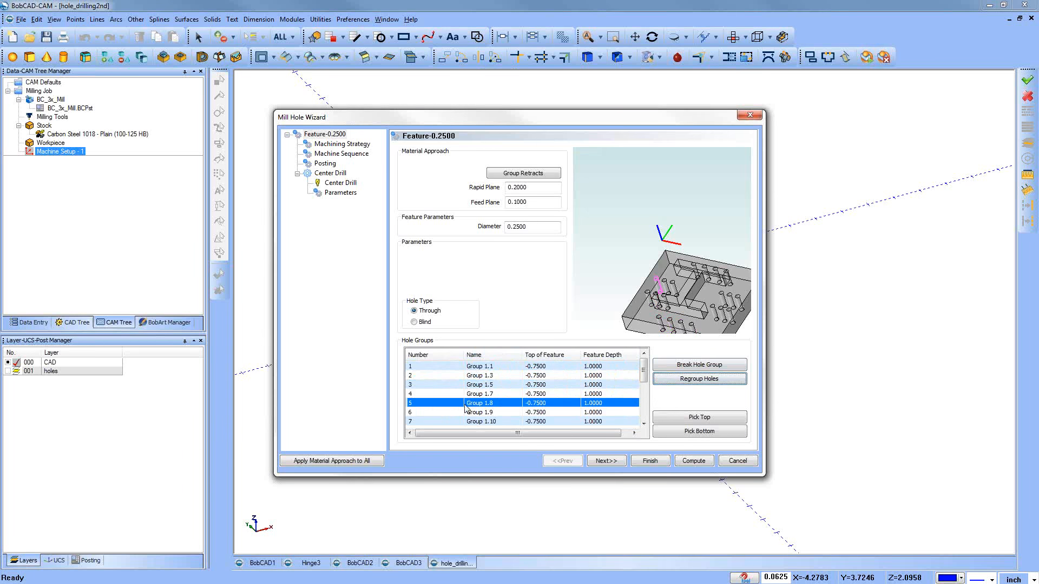
click(463, 413)
click(463, 422)
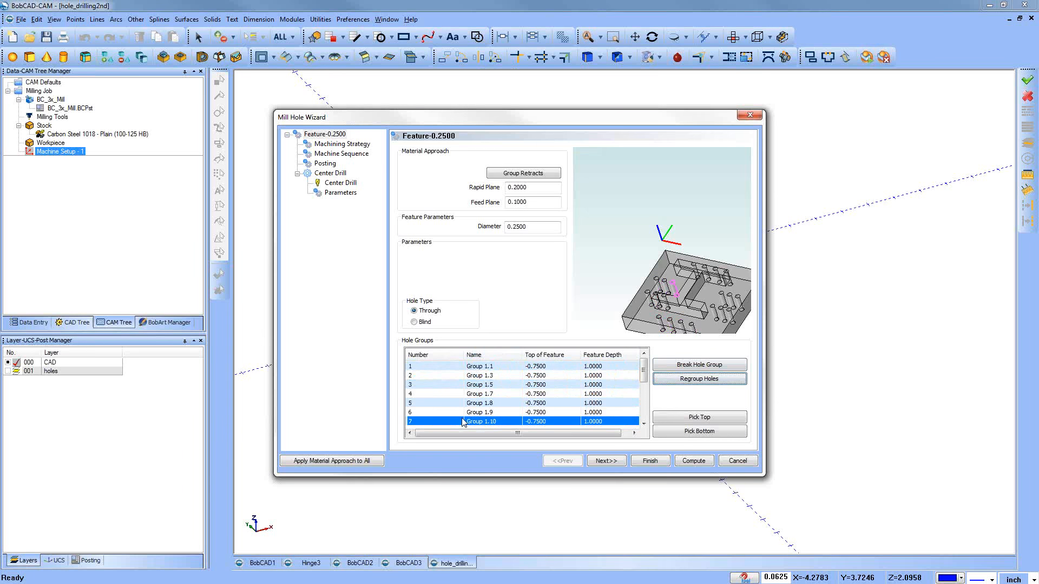
shift+click(453, 377)
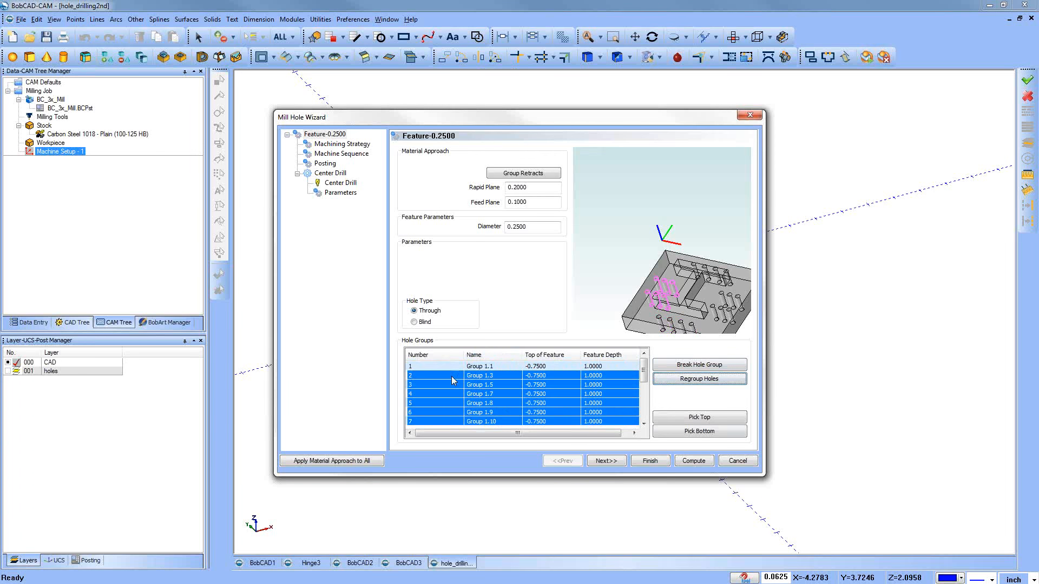
click(691, 382)
Step: Go through the remaining single holes from Group 1.11 onward to identify each one's location in the part preview
scroll(642, 377, down, 3)
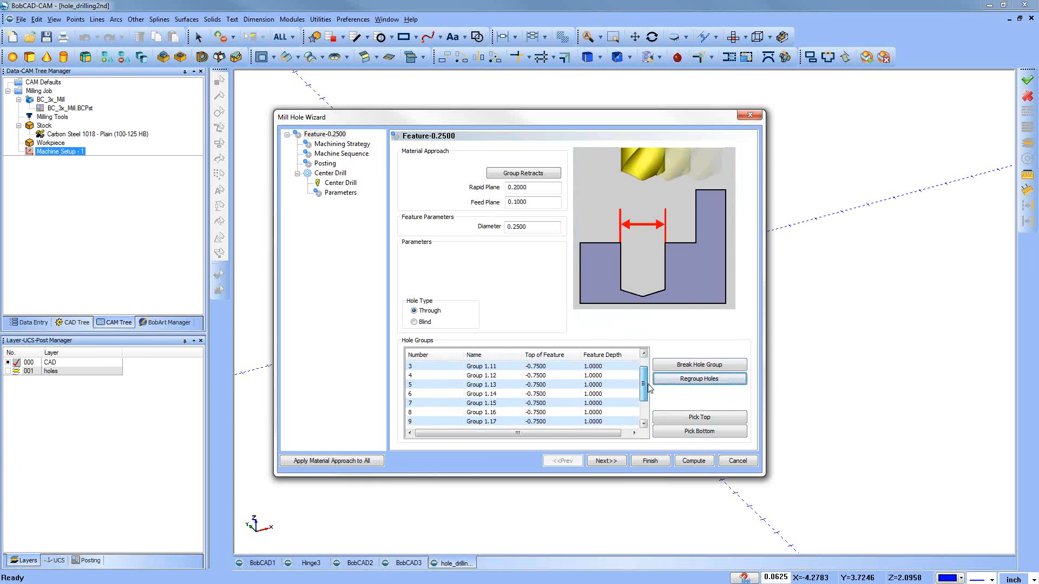
scroll(644, 379, up, 3)
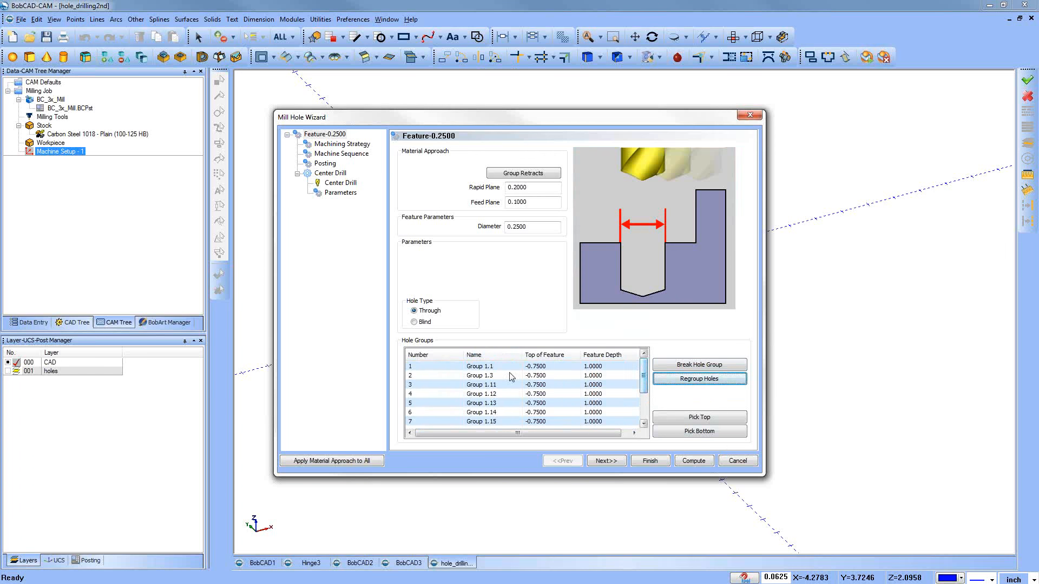
click(454, 385)
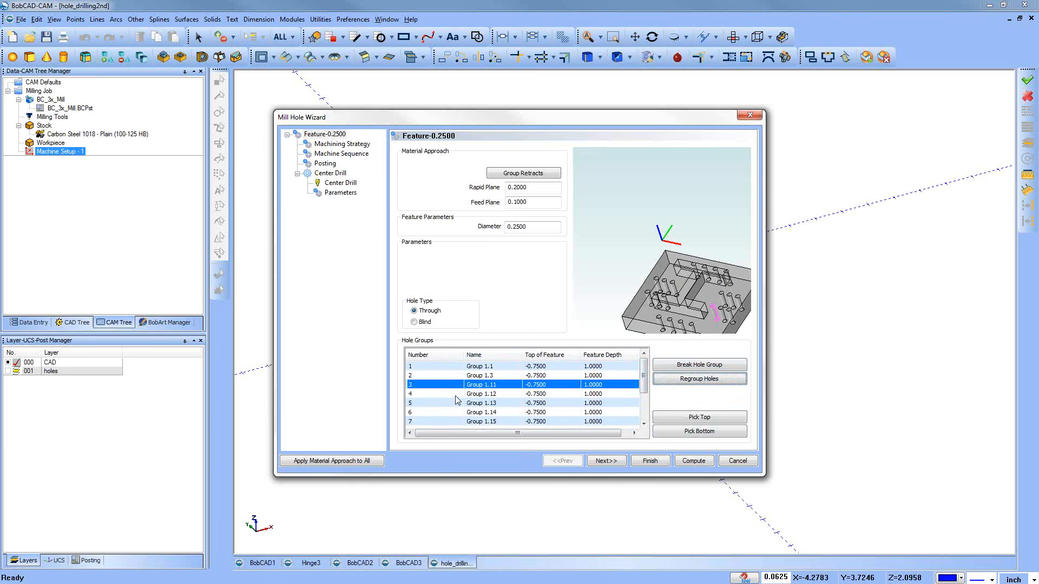
click(426, 393)
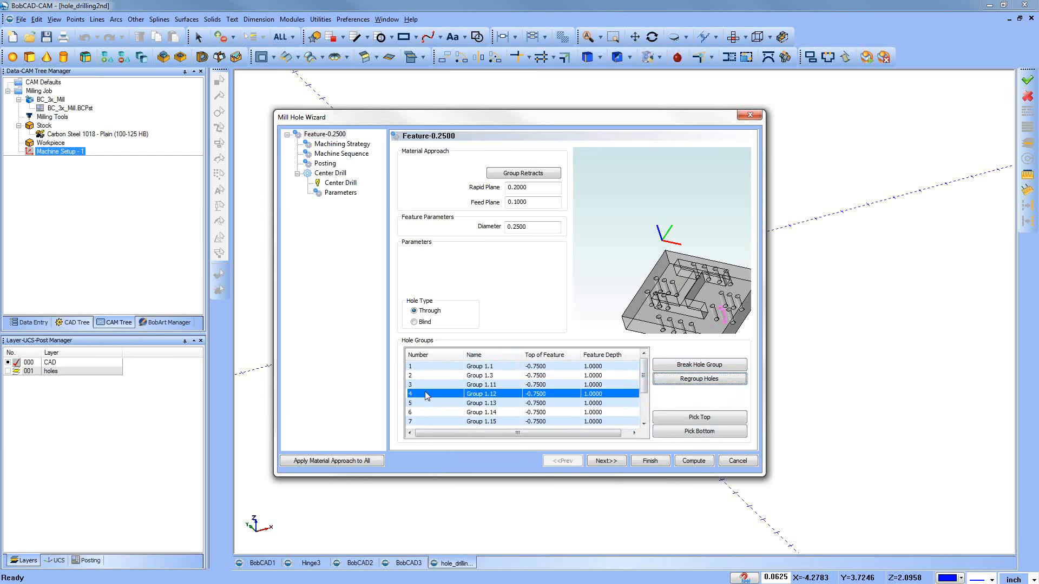
key(Down)
key(Down)
key(Down)
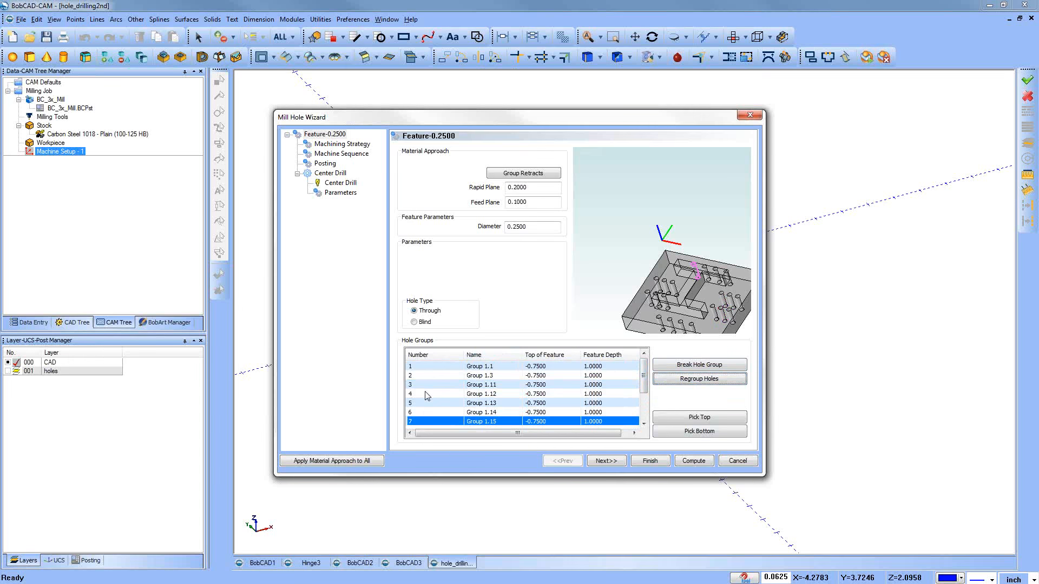
key(Down)
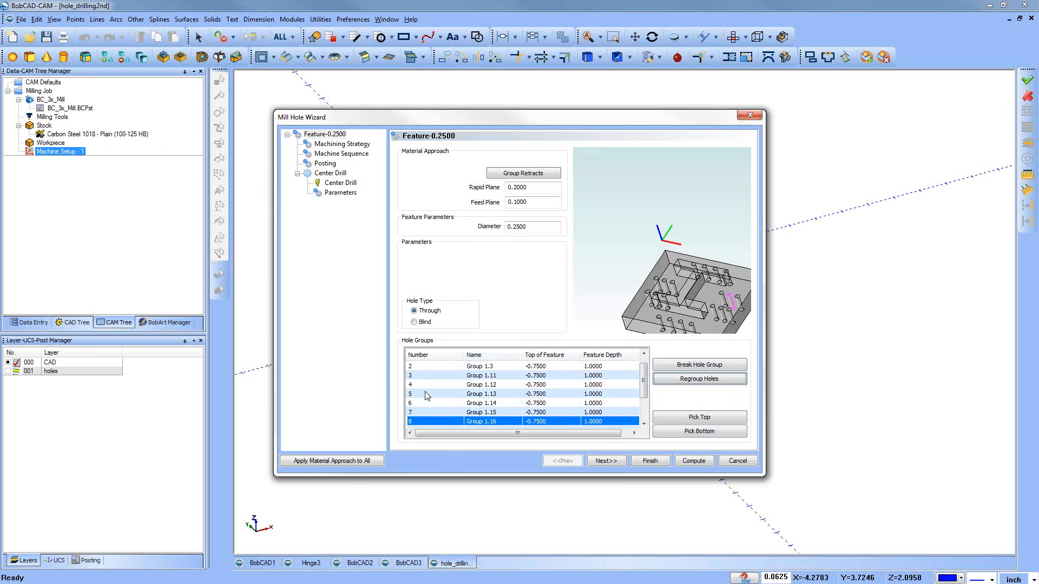
key(Down)
key(Down)
Step: Regroup the right-hand cluster of holes, Groups 1.11, 1.12, 1.13, 1.14, 1.16 and 1.18, into a single hole group
click(434, 395)
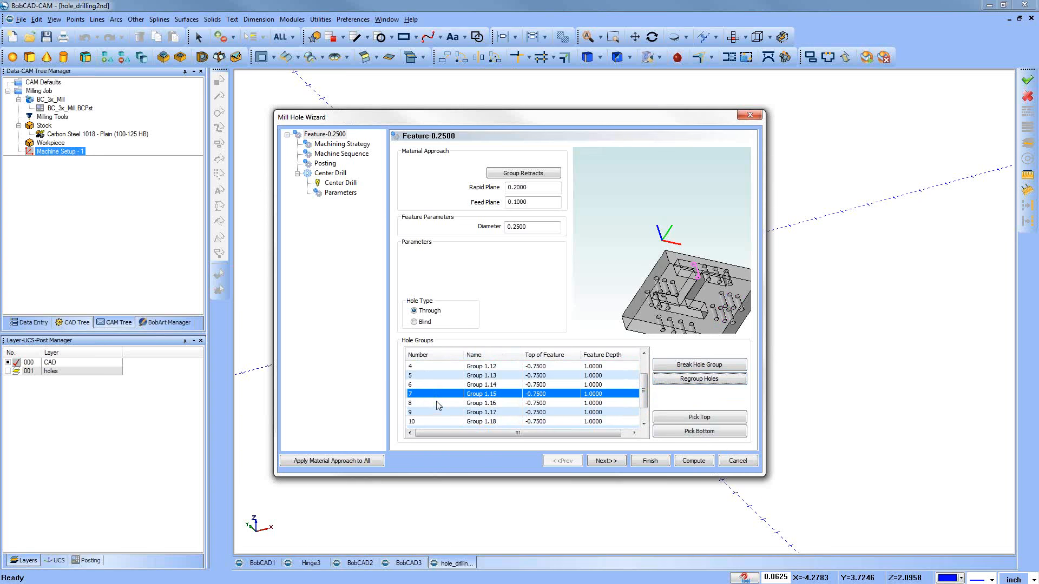
click(439, 405)
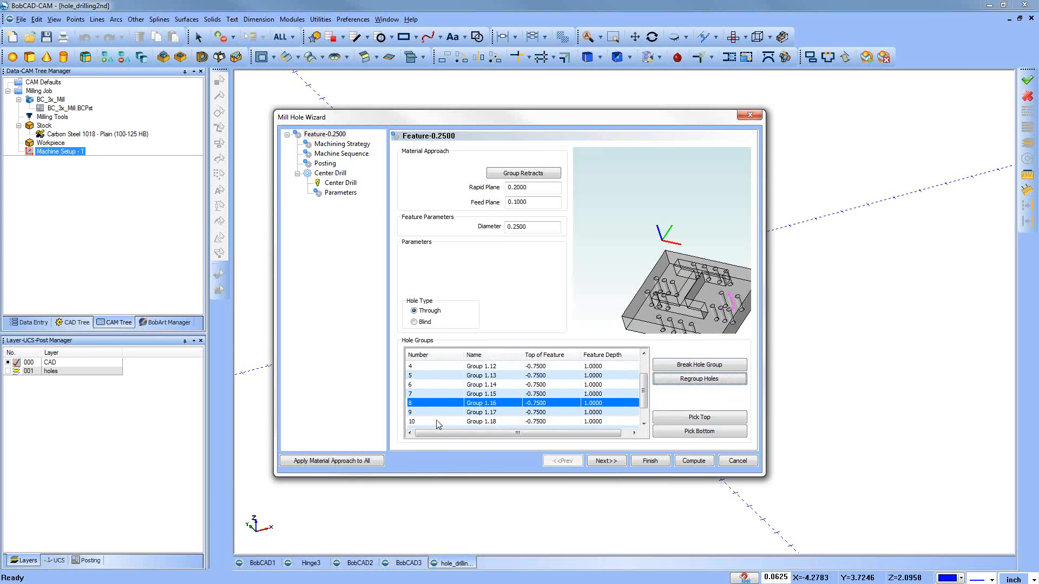
ctrl+click(438, 423)
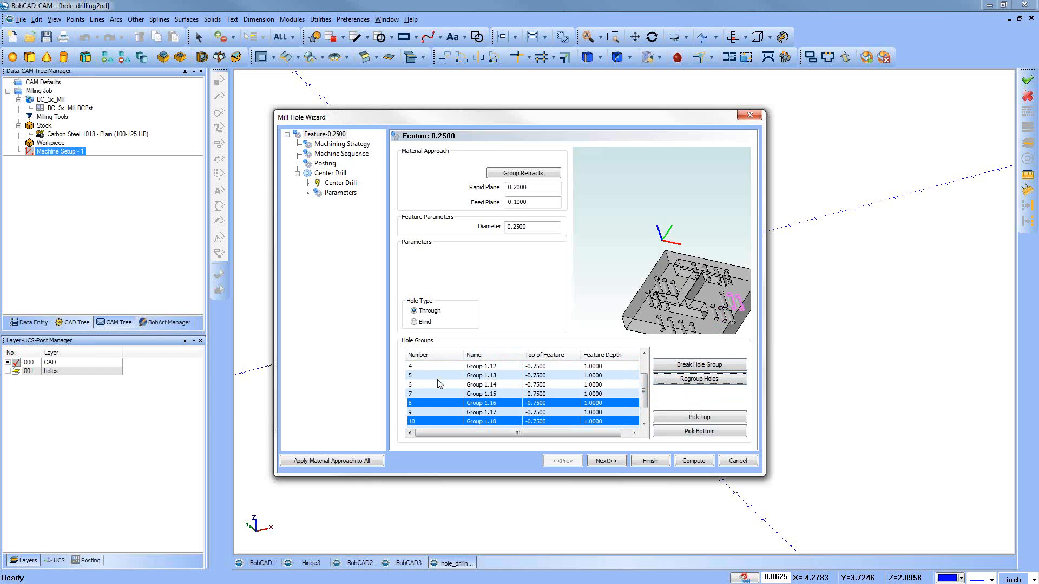
ctrl+click(439, 377)
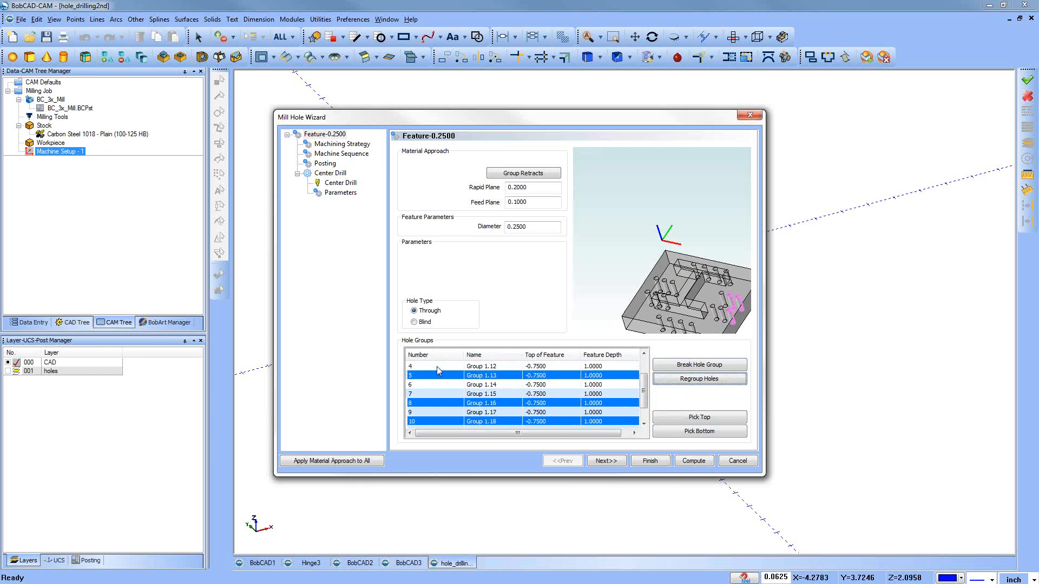
ctrl+click(437, 367)
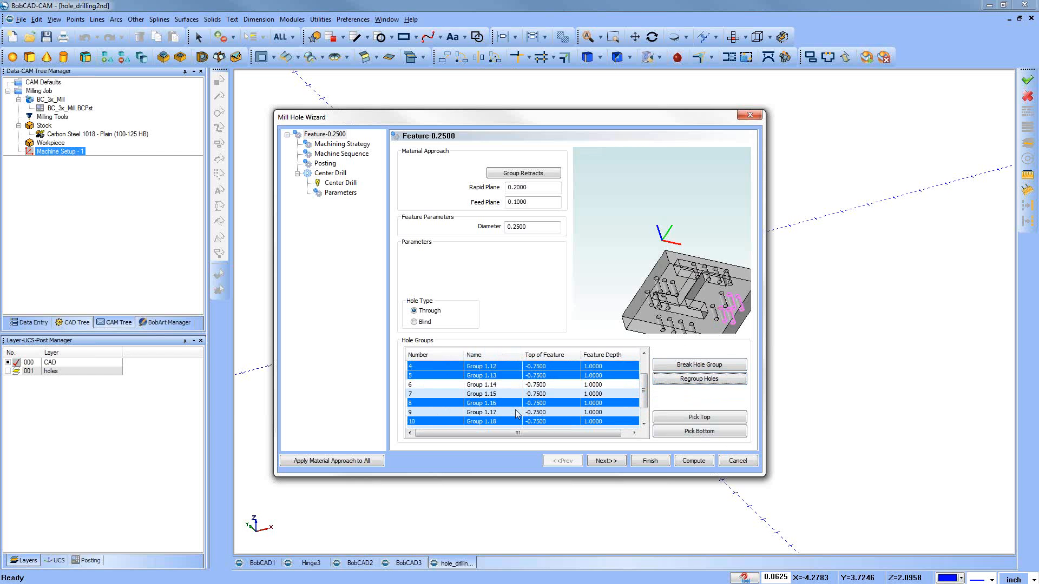
ctrl+click(447, 384)
drag(644, 394, 645, 383)
ctrl+click(430, 374)
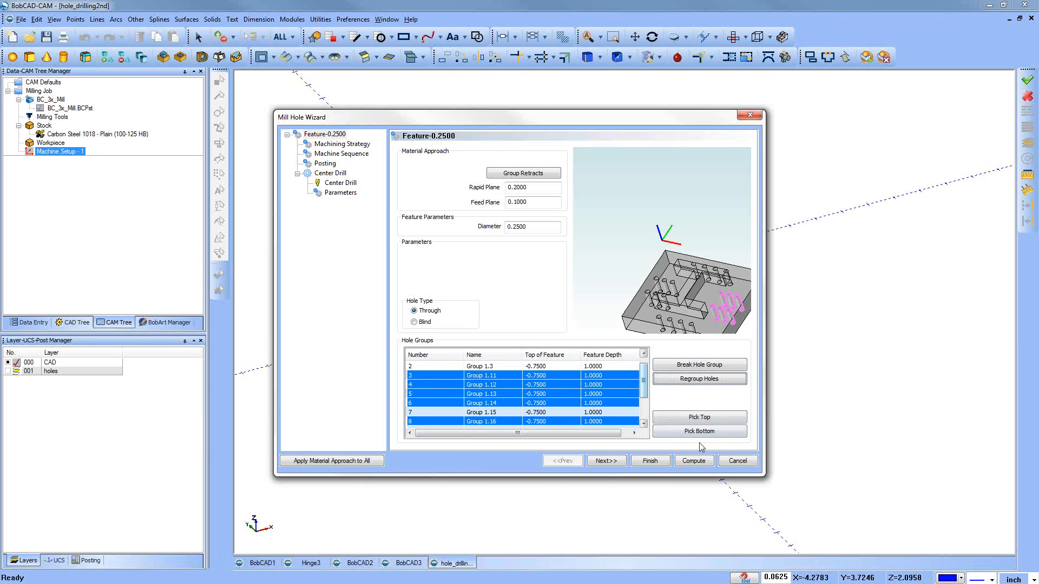
click(690, 380)
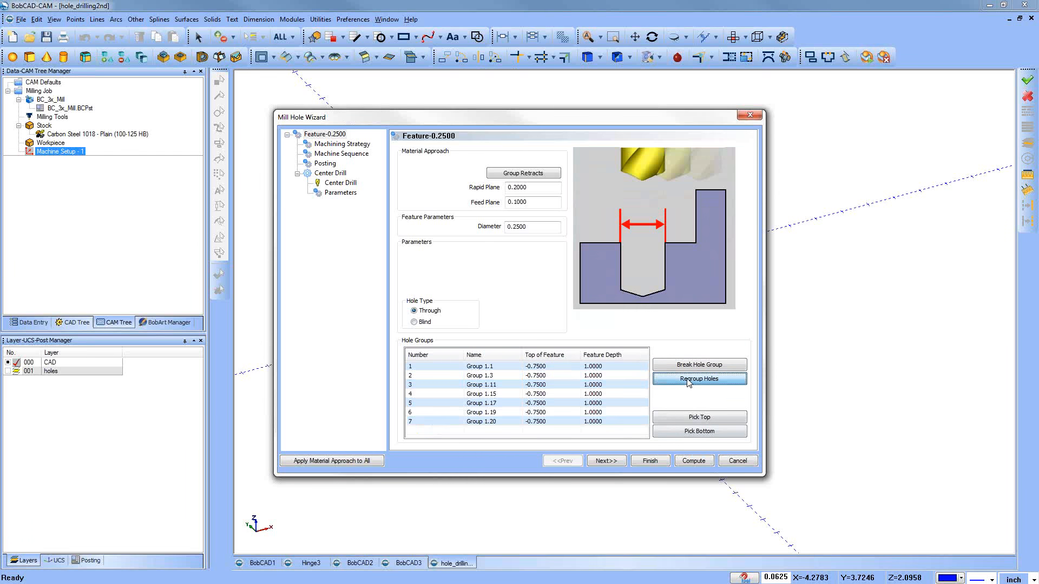
Step: Regroup the back-row holes, Groups 1.15, 1.17, 1.19 and 1.20, into a single hole group
double_click(482, 394)
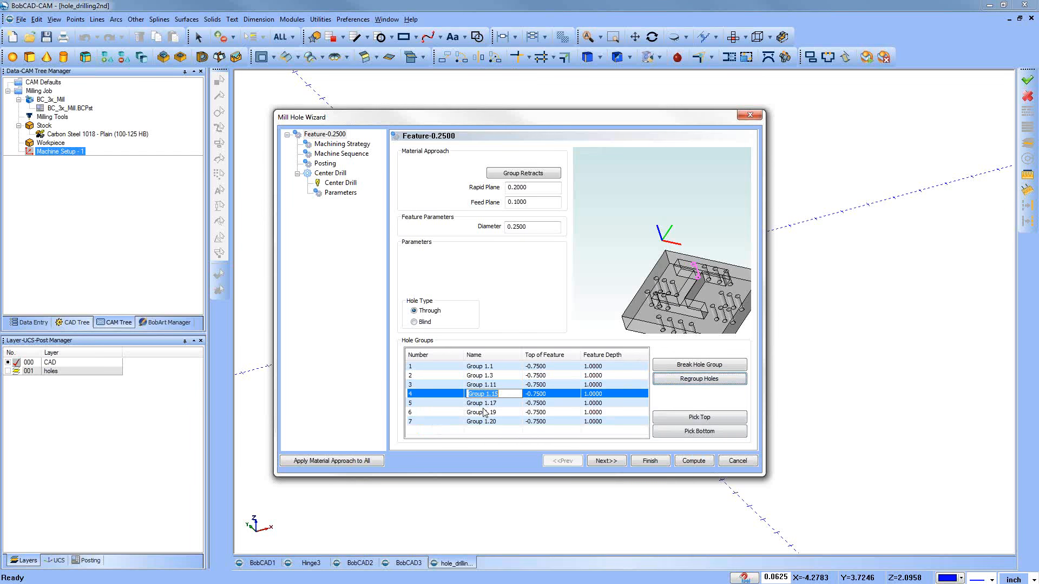
click(483, 403)
click(484, 412)
click(488, 421)
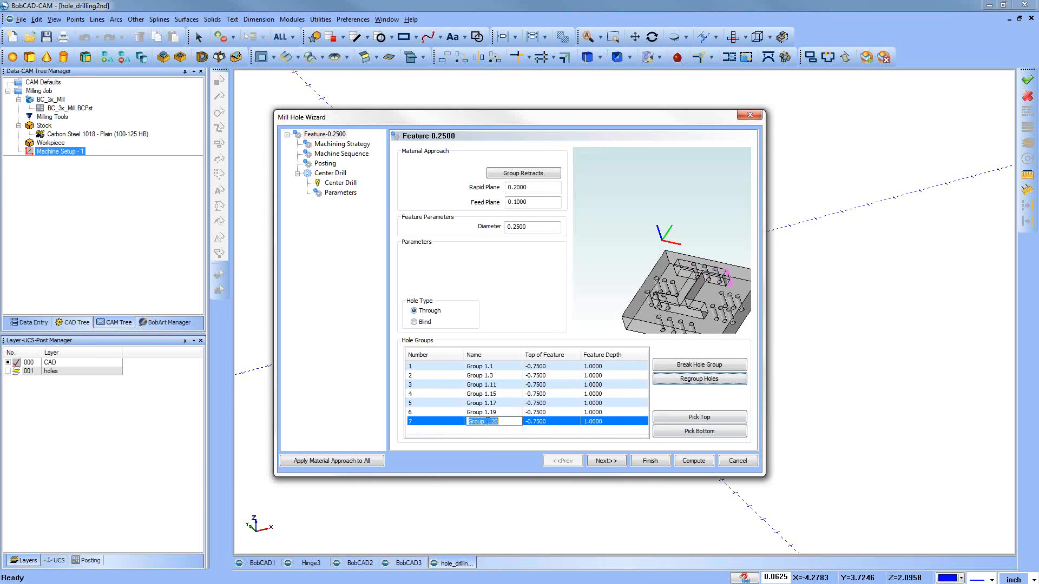
ctrl+click(475, 385)
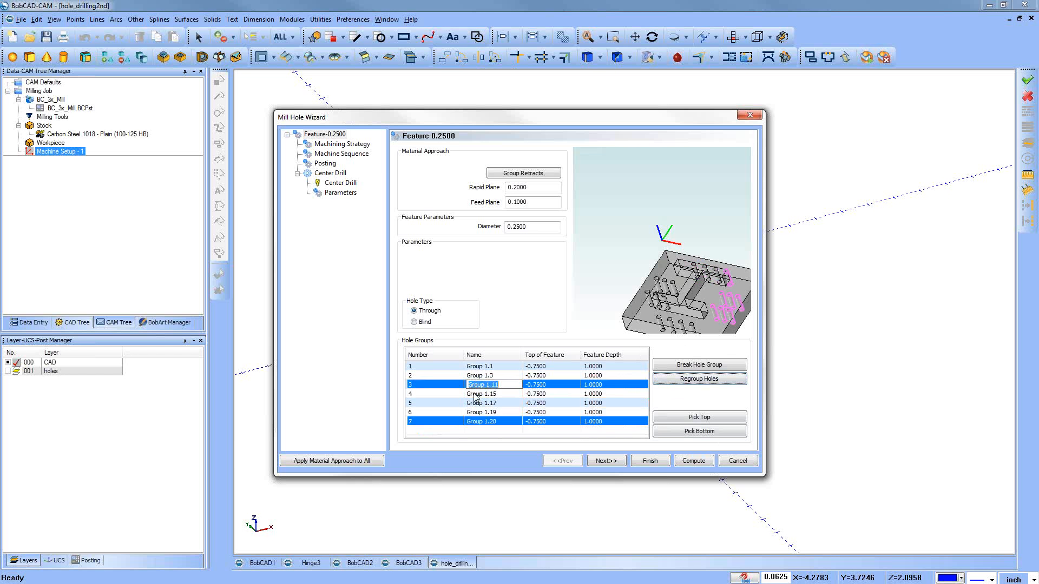
click(452, 384)
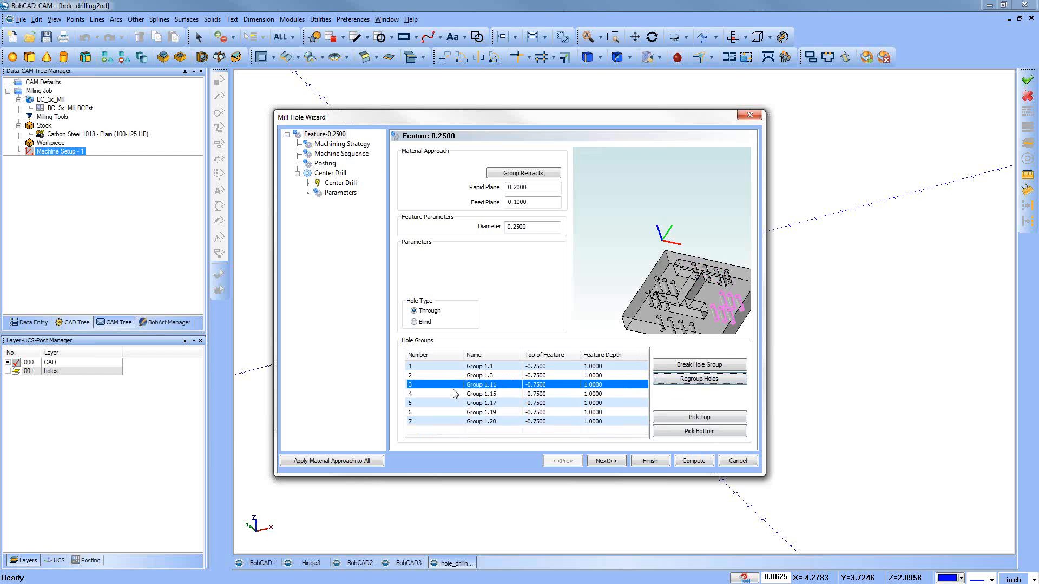
click(455, 393)
shift+click(455, 421)
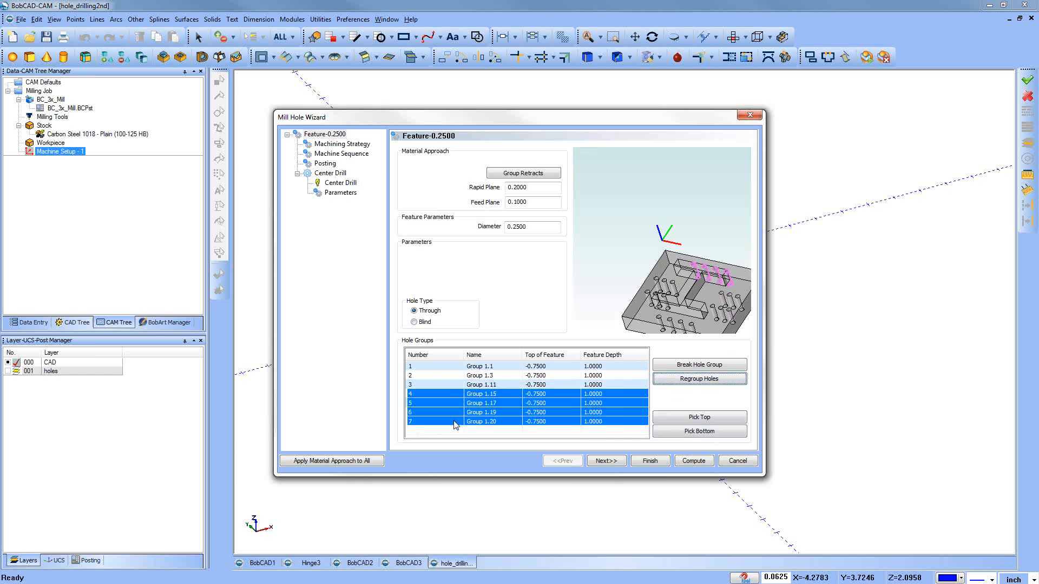
click(679, 379)
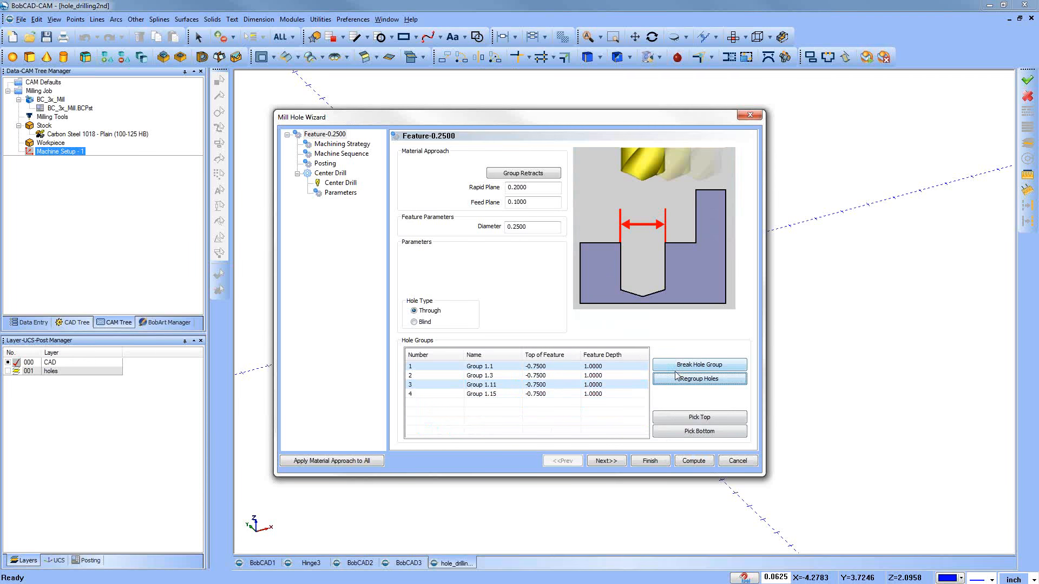
Step: Check regrouped Groups 1.1, 1.11 and 1.15 in the part preview and open Group 1.1's Top of Feature value
click(476, 367)
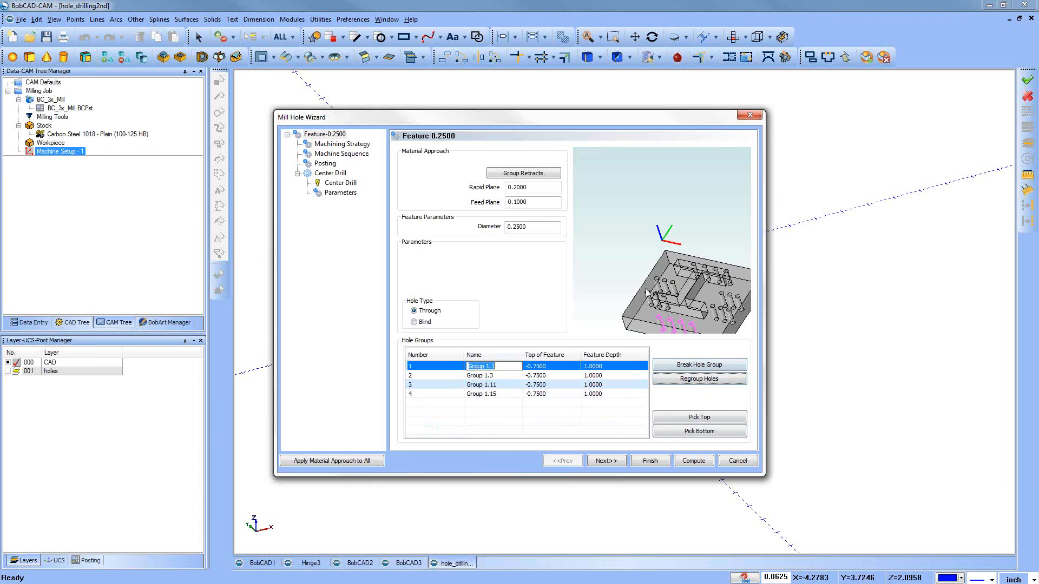
click(461, 385)
click(462, 395)
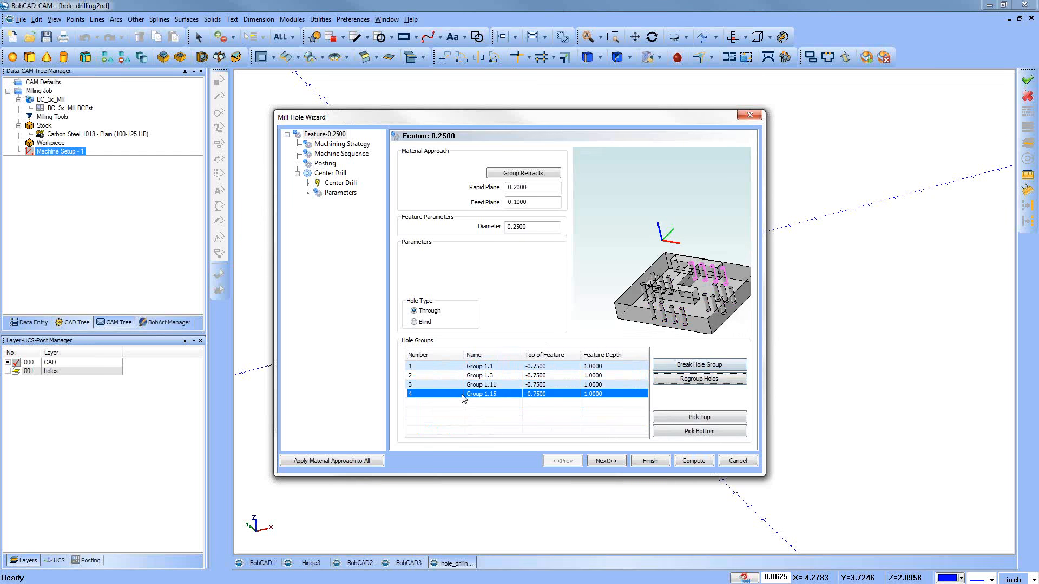
click(559, 366)
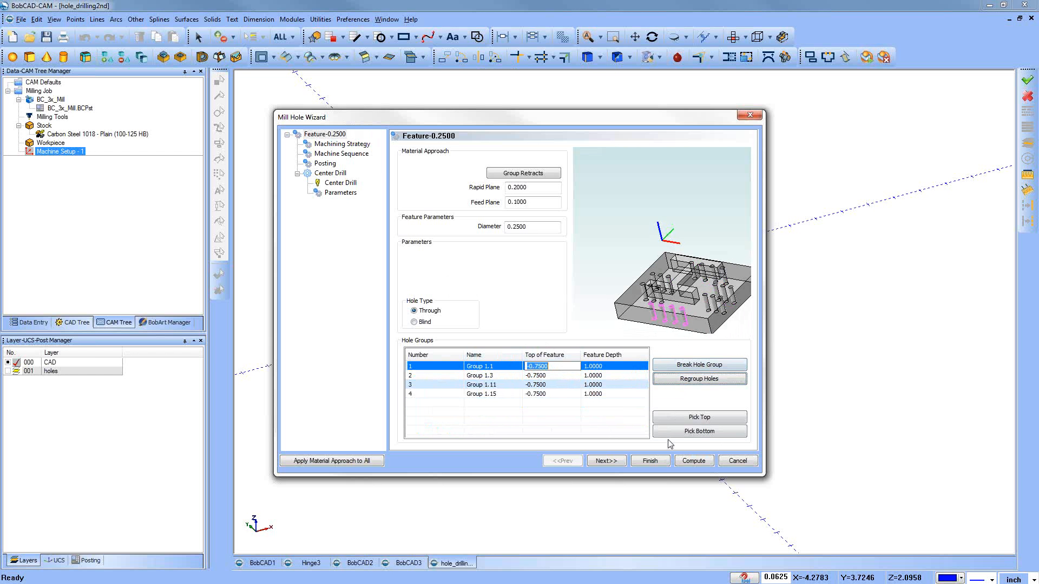
Step: Add a Drill operation to the machining strategy and remove the Center Drill operation
click(623, 461)
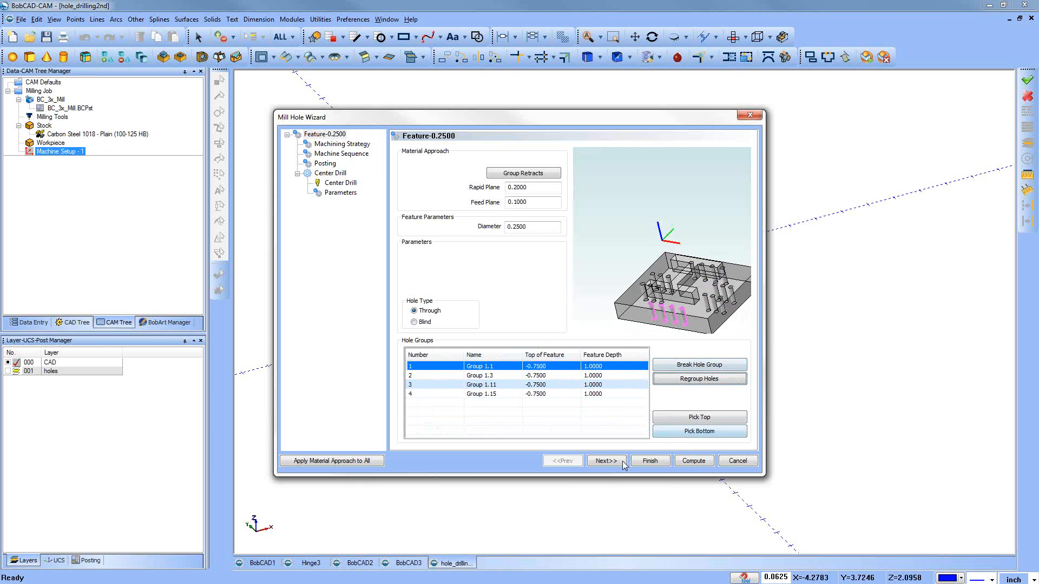
click(623, 463)
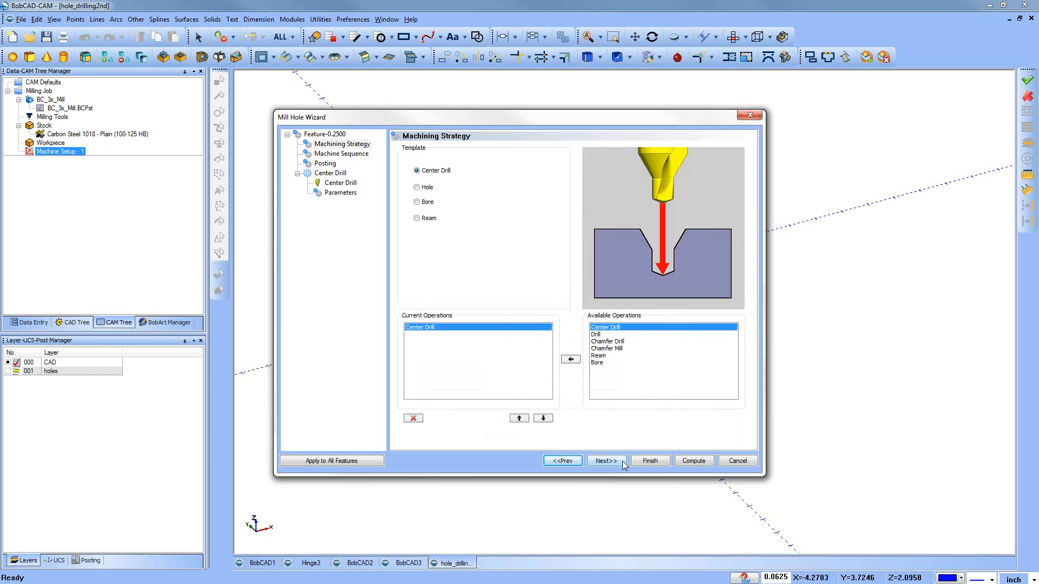
click(595, 334)
click(571, 359)
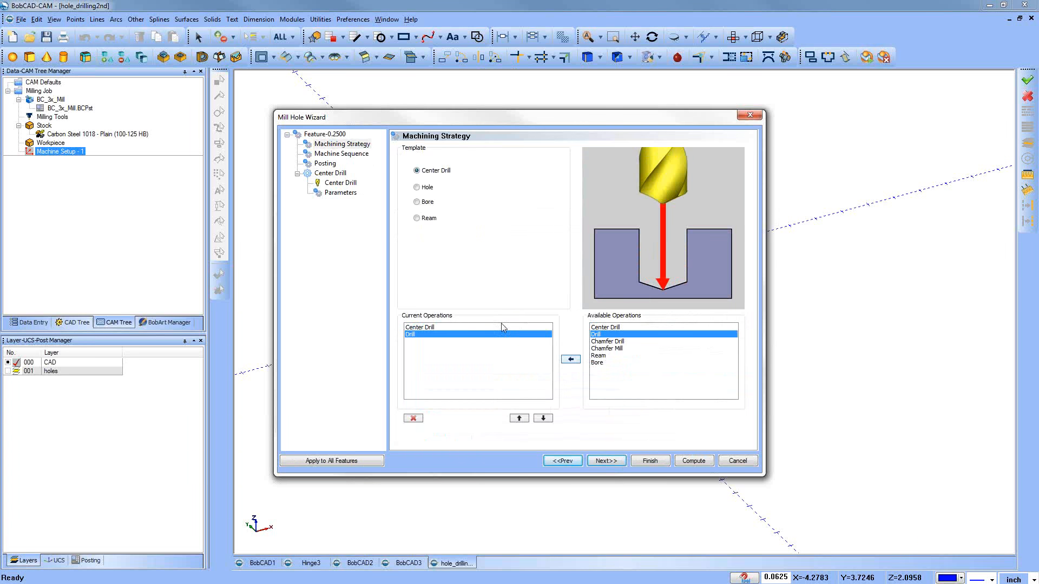
click(423, 328)
click(413, 419)
Step: Keep the default sequence, posting and drill tool settings, set the cycle type to Peck, and compute the drilling toolpath
click(613, 462)
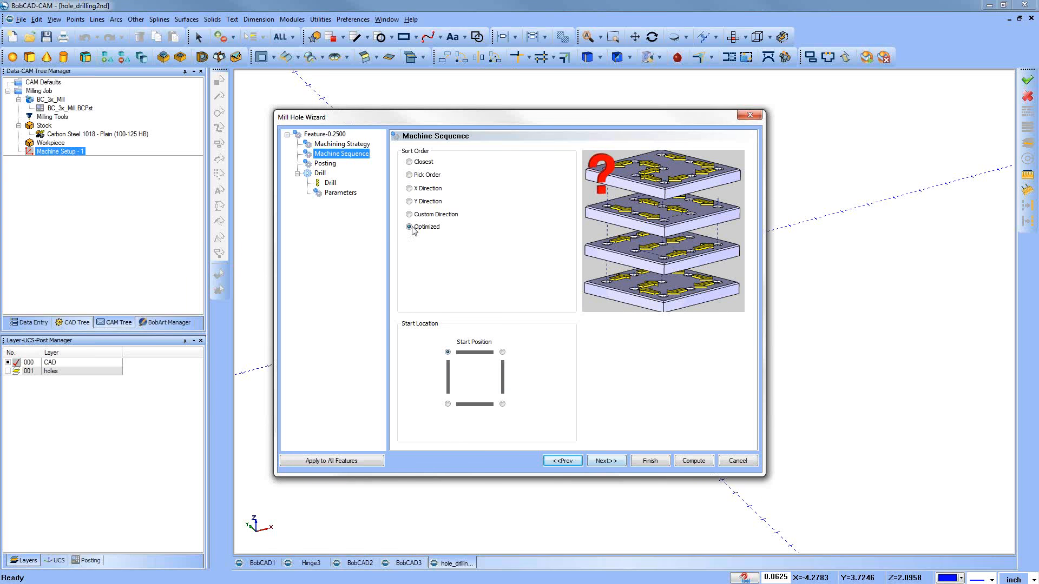
click(609, 461)
click(609, 461)
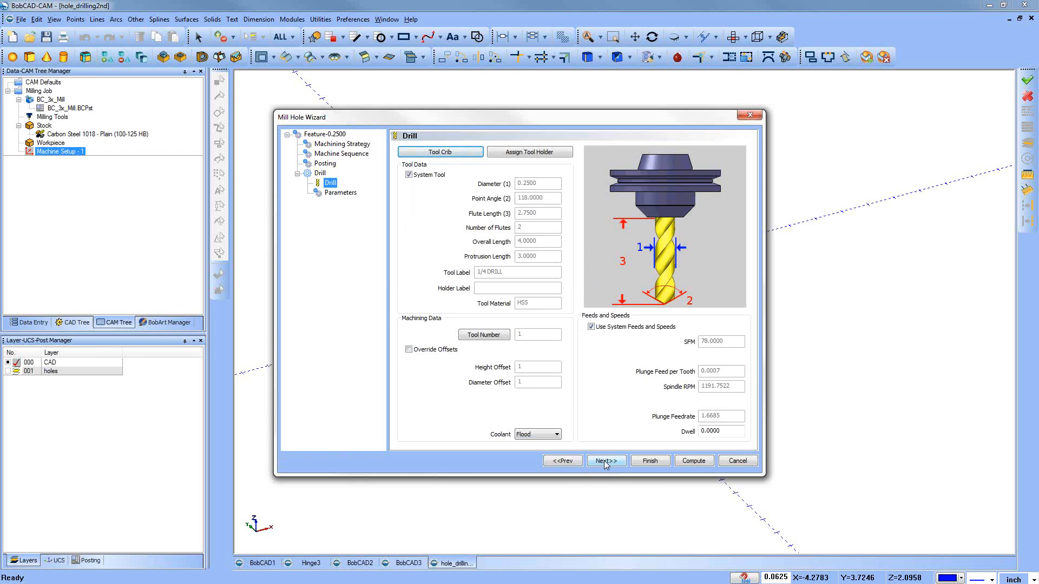
click(694, 463)
click(607, 462)
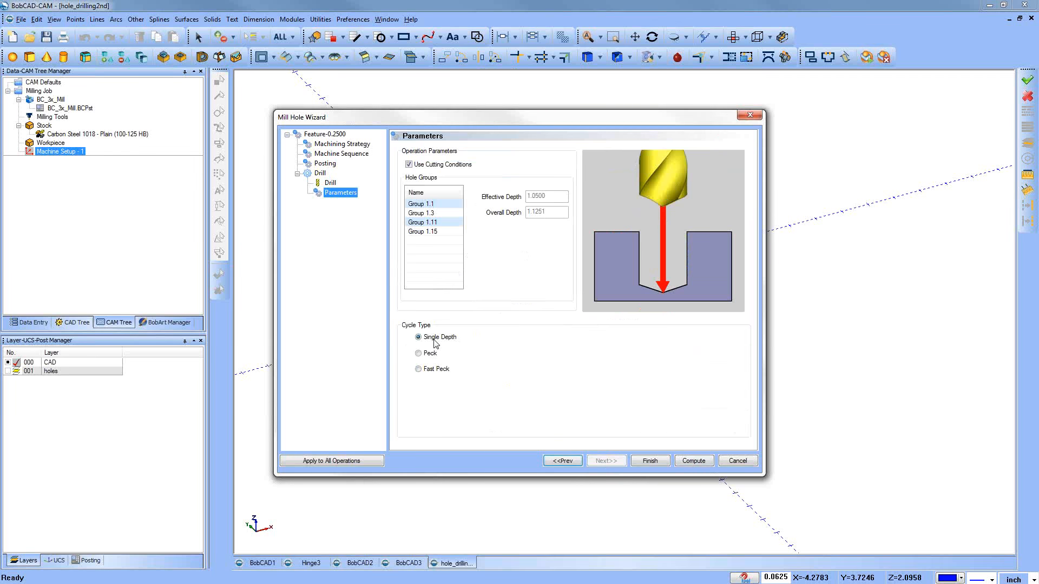
click(435, 354)
click(695, 462)
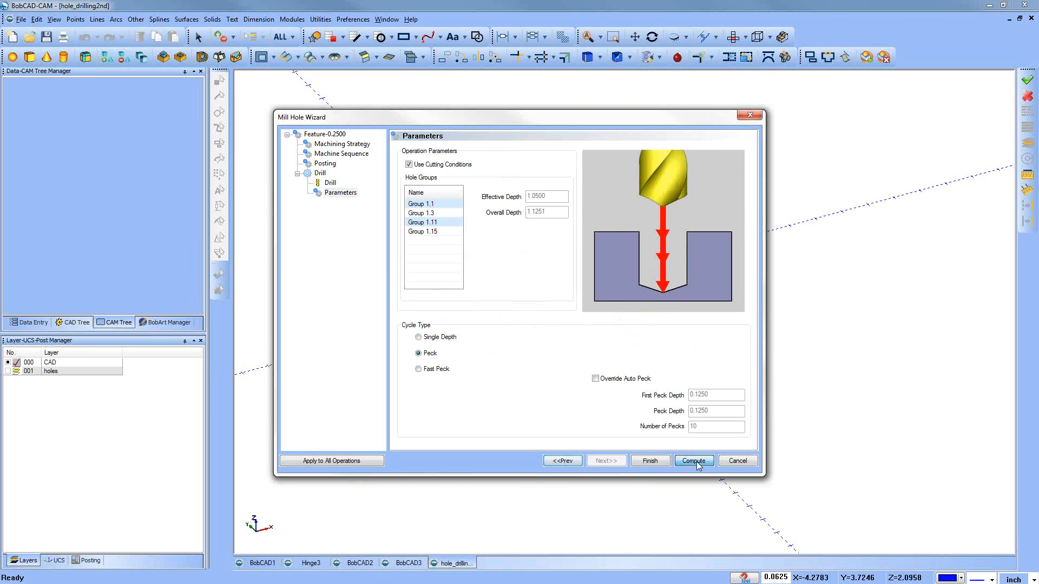
Step: Examine the computed drilling toolpath on the plate from a closer, rotated view
scroll(600, 366, up, 4)
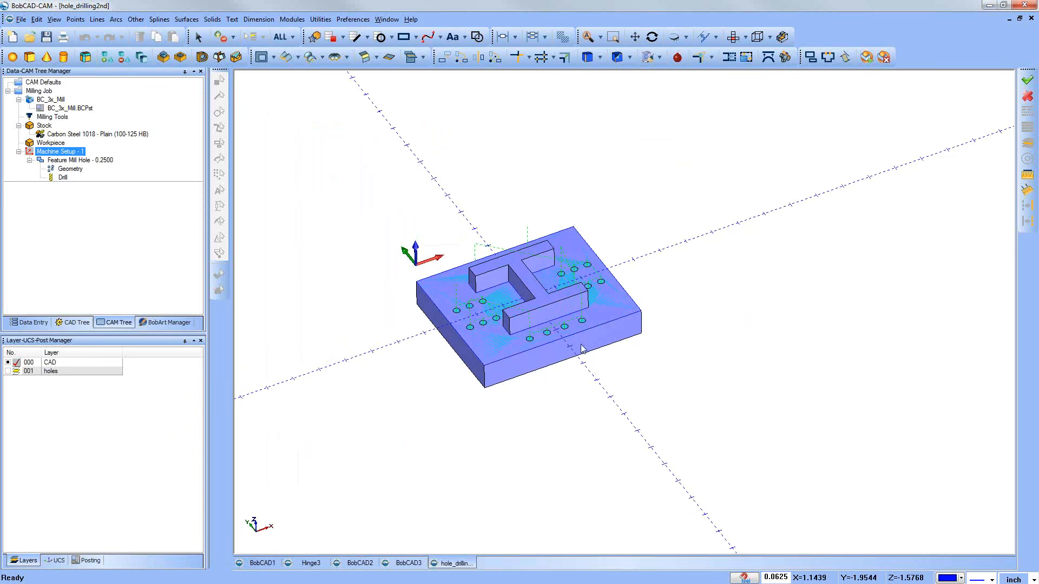
middle_drag(568, 341, 558, 332)
scroll(547, 307, up, 1)
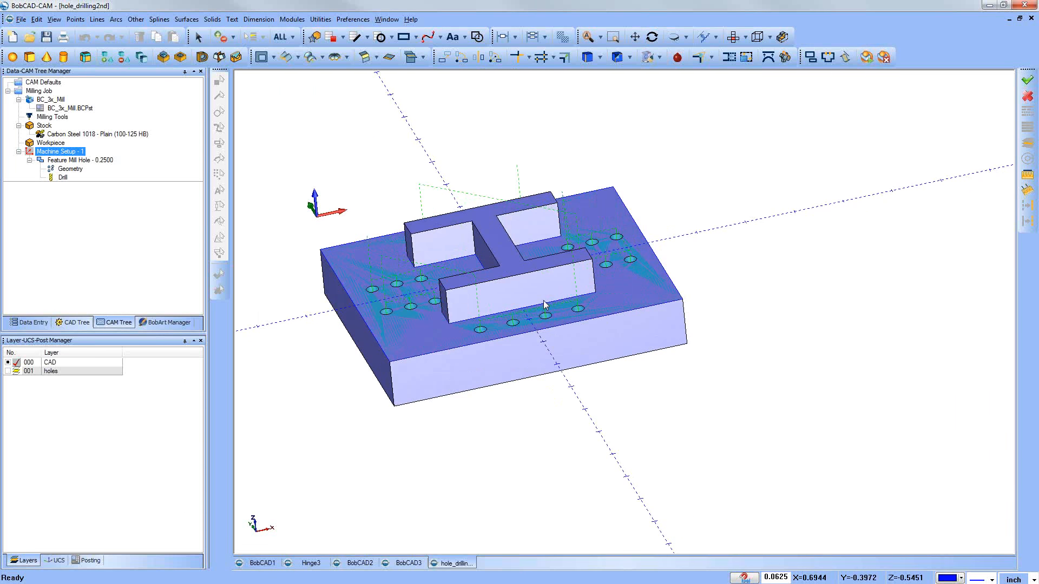
Step: Examine the computed drilling toolpath between the plate's hole groups from several rotated and closer views
middle_drag(475, 301, 487, 308)
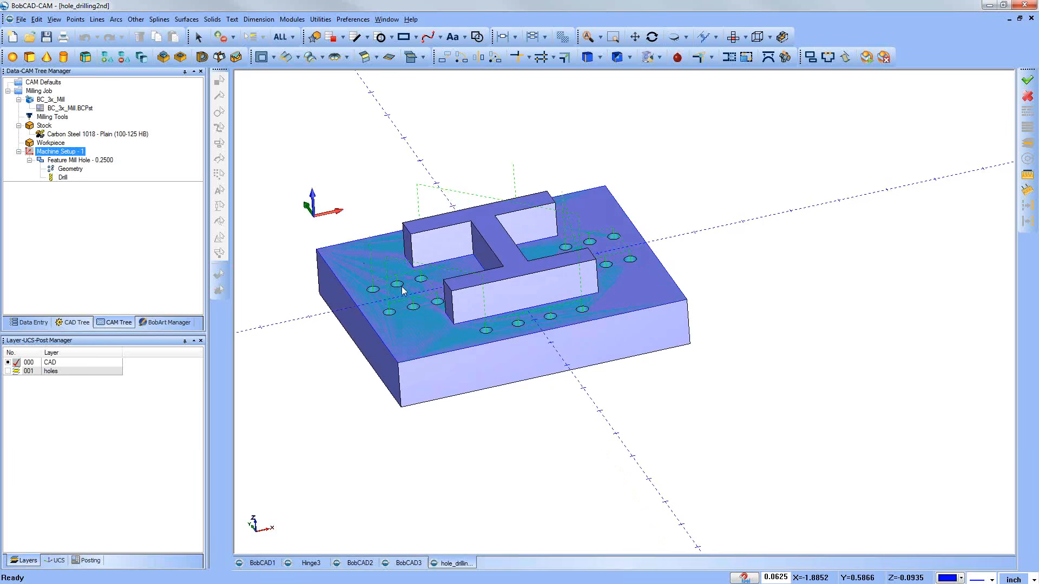
middle_drag(612, 337, 618, 360)
middle_drag(536, 246, 423, 268)
scroll(423, 268, up, 3)
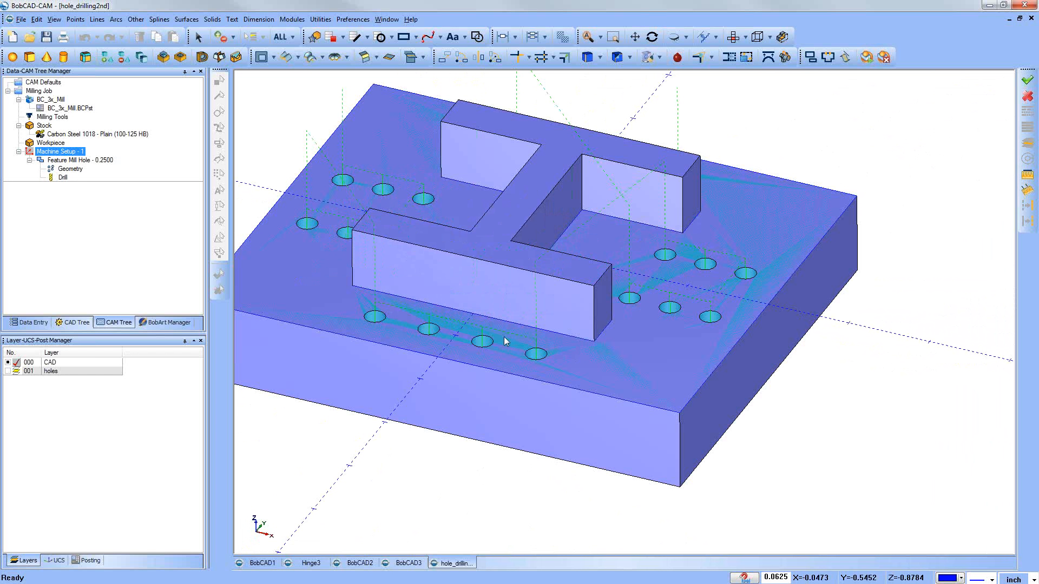
scroll(547, 366, down, 3)
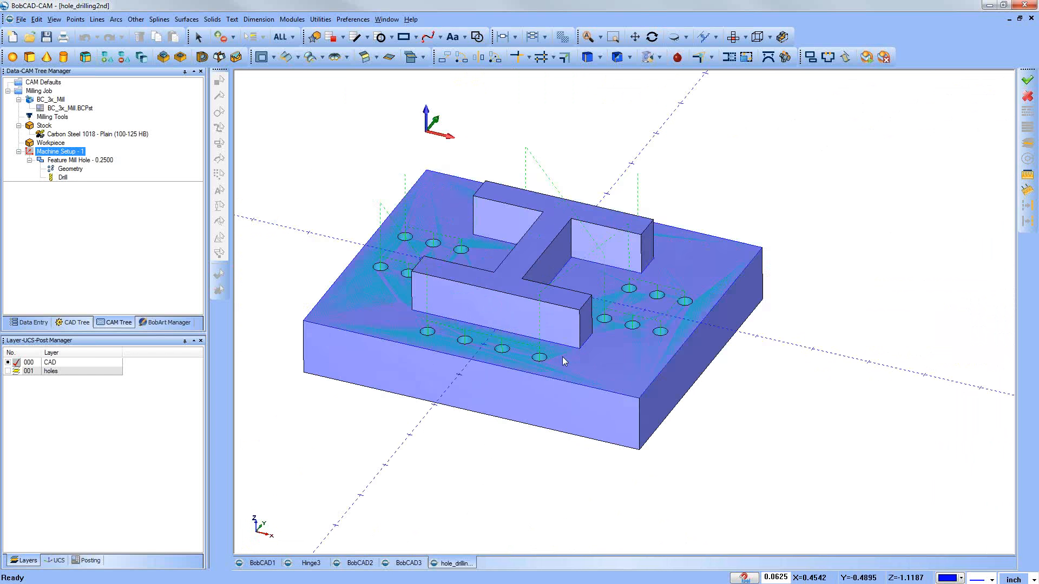
mouse_move(620, 355)
middle_down()
mouse_move(627, 390)
mouse_move(615, 368)
middle_up()
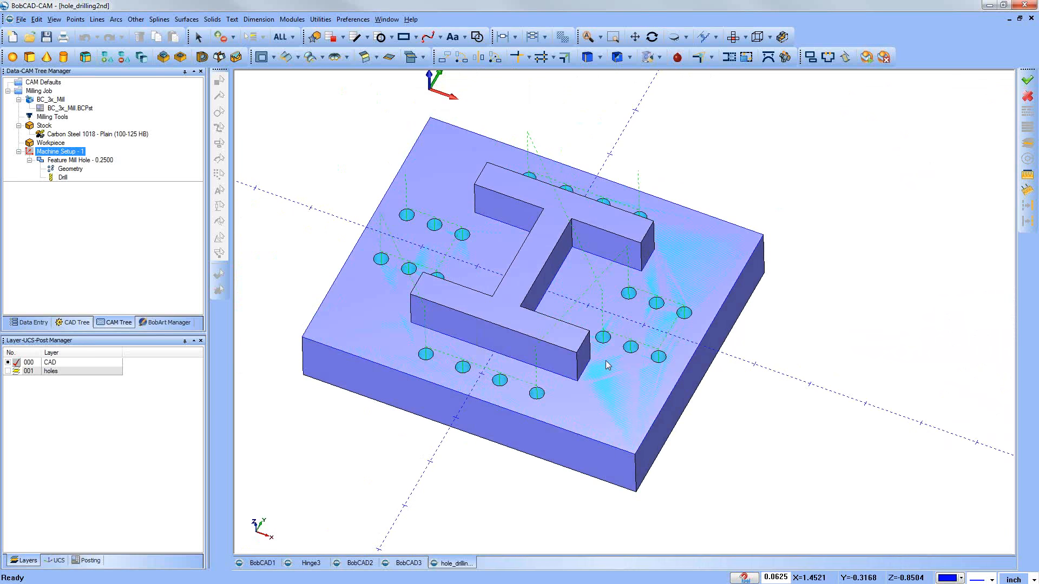
middle_drag(559, 410, 666, 418)
middle_drag(319, 174, 327, 204)
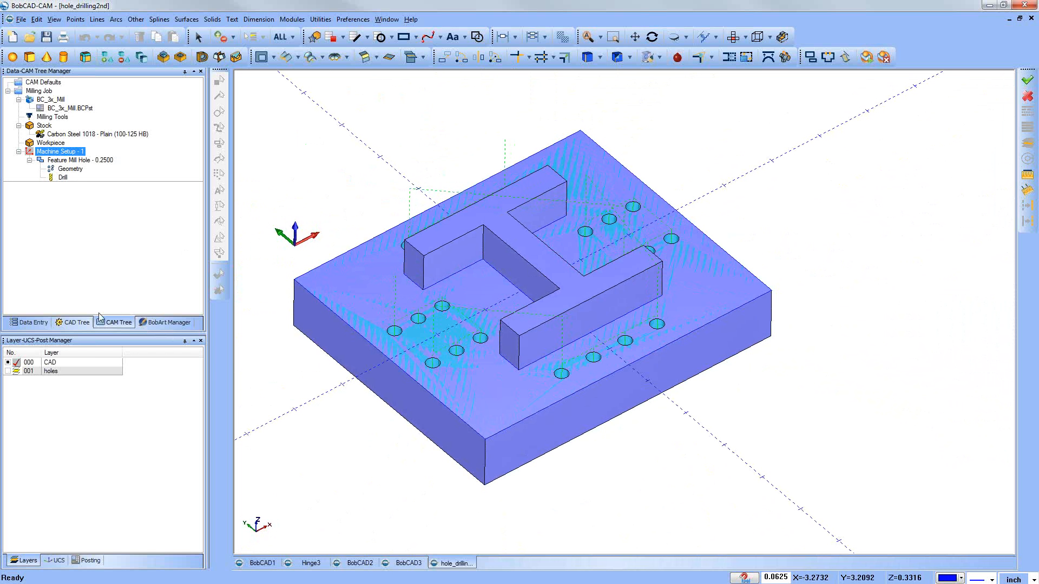
Step: Open the hole_drilling1st file and display its milling job tree
click(45, 126)
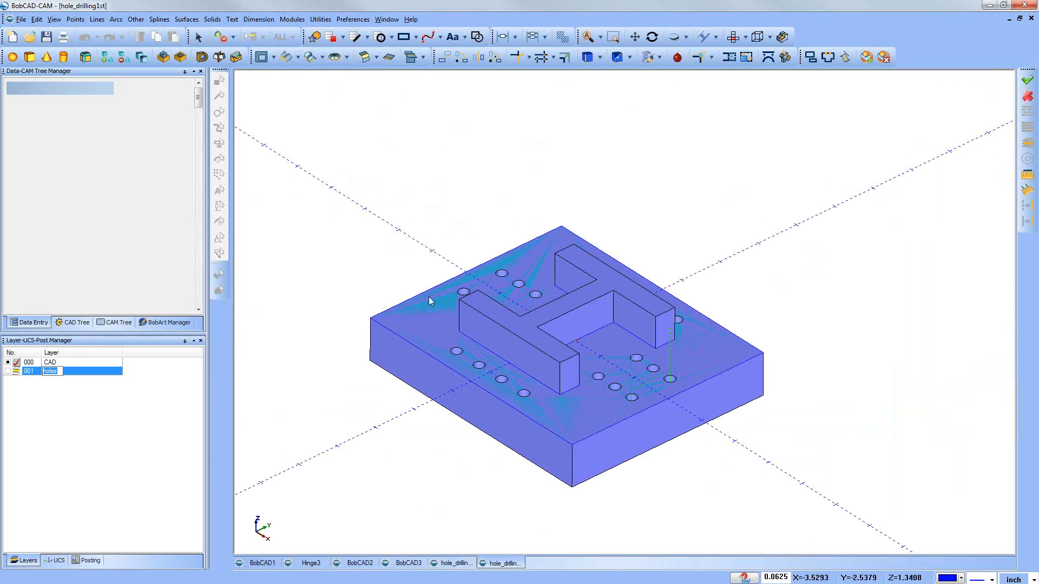
mouse_move(604, 338)
middle_down()
mouse_move(601, 373)
mouse_move(607, 341)
middle_up()
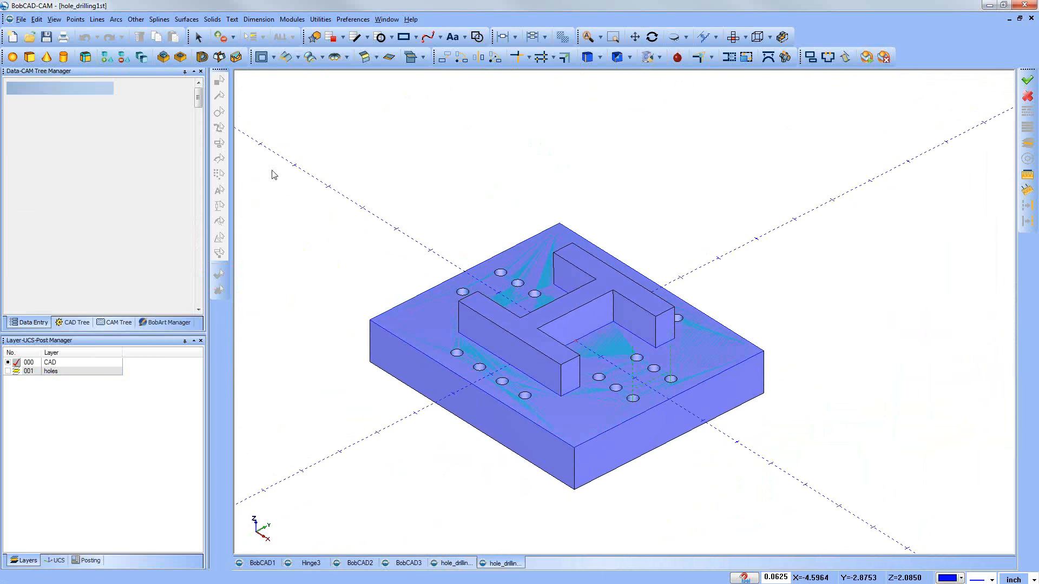
click(125, 323)
Step: Make the holes layer active and inspect the stock with the CAD layer hidden, restoring the CAD layer's visibility
click(15, 372)
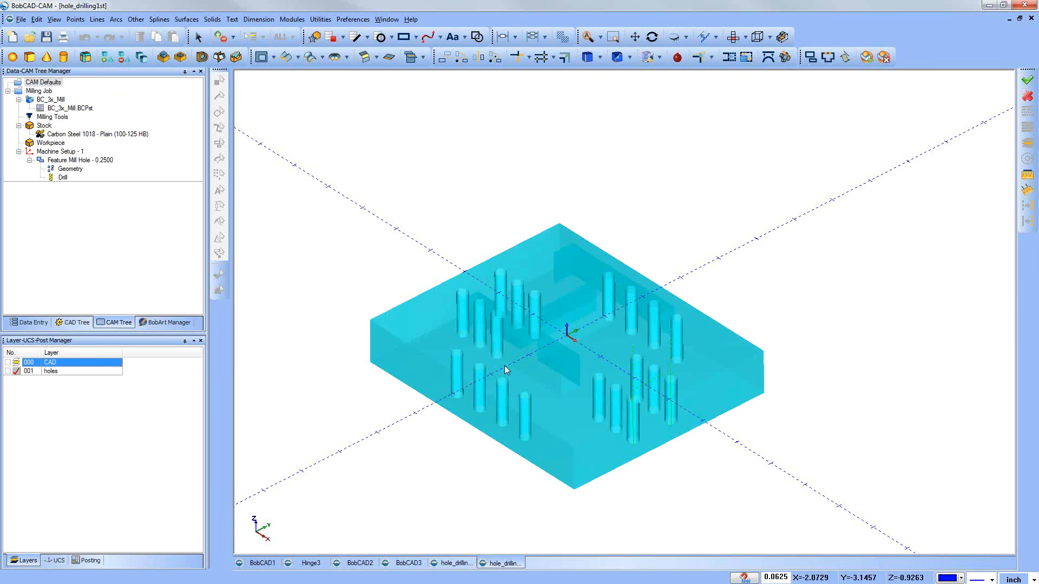
mouse_move(607, 411)
middle_down()
mouse_move(616, 367)
mouse_move(602, 329)
middle_up()
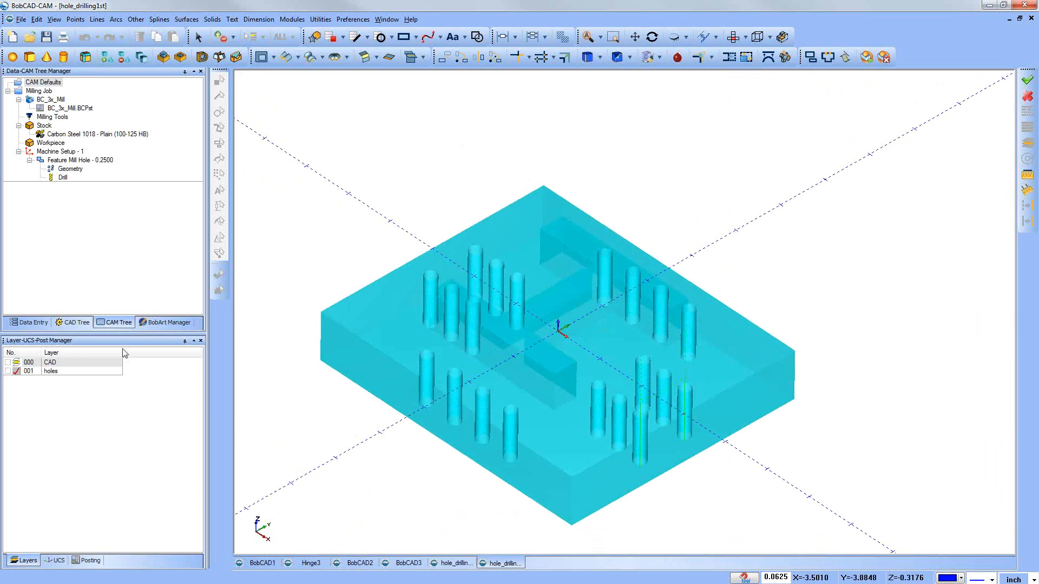
click(8, 363)
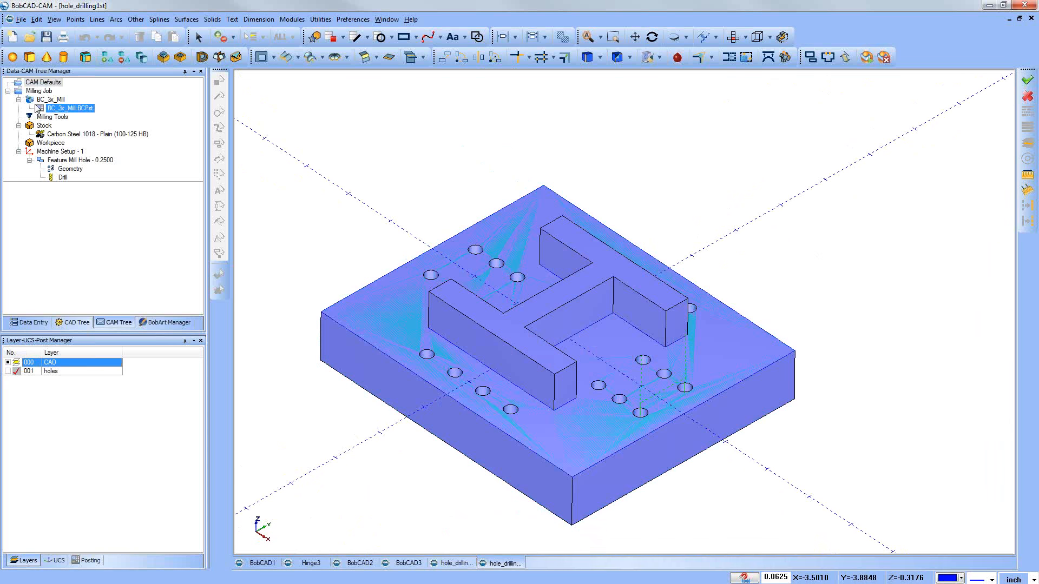
Step: Review the stock type options in the Stock Wizard and leave it without changes
click(43, 82)
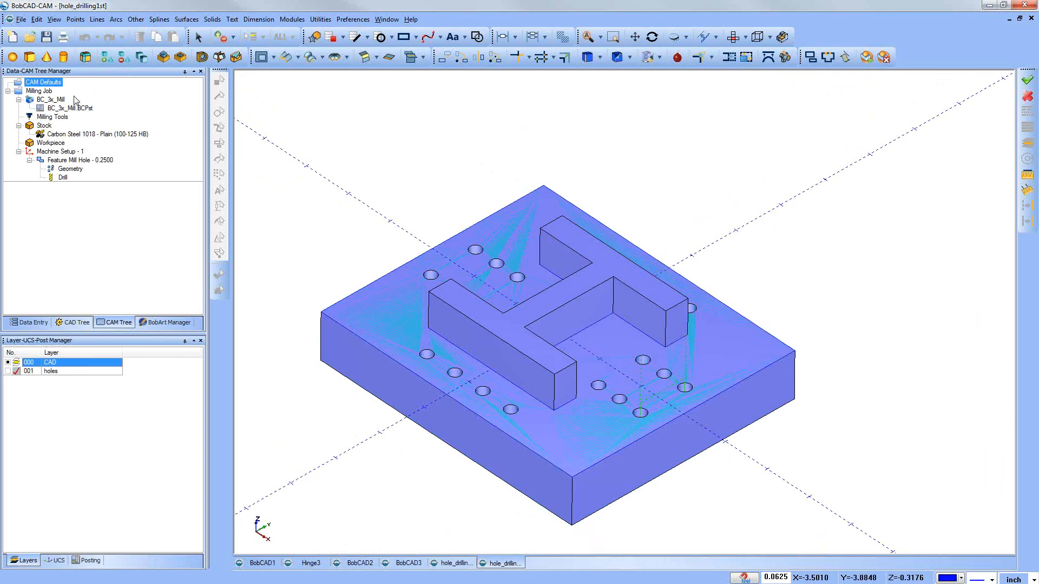
click(47, 126)
right_click(52, 130)
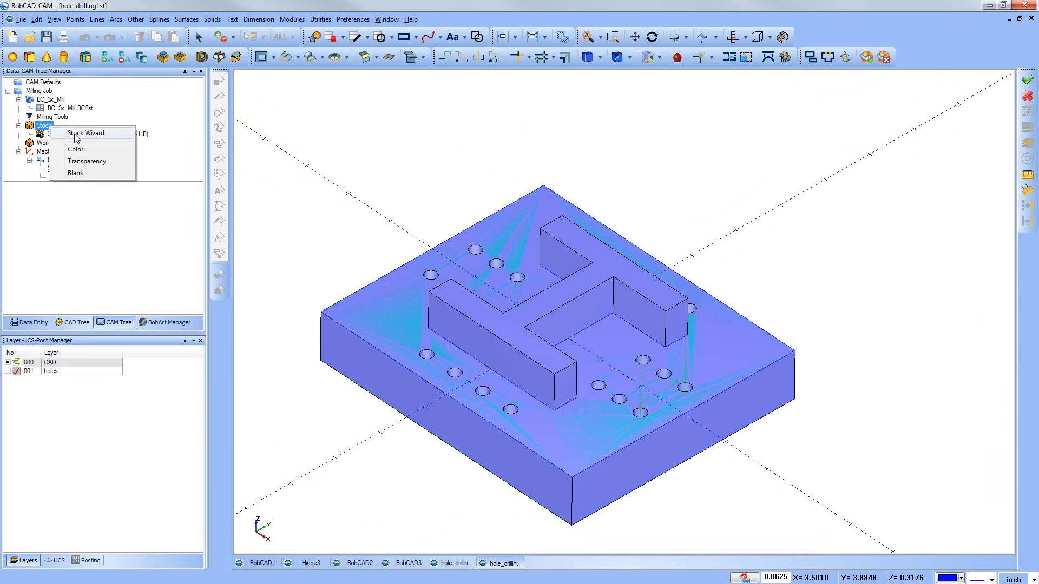
click(76, 136)
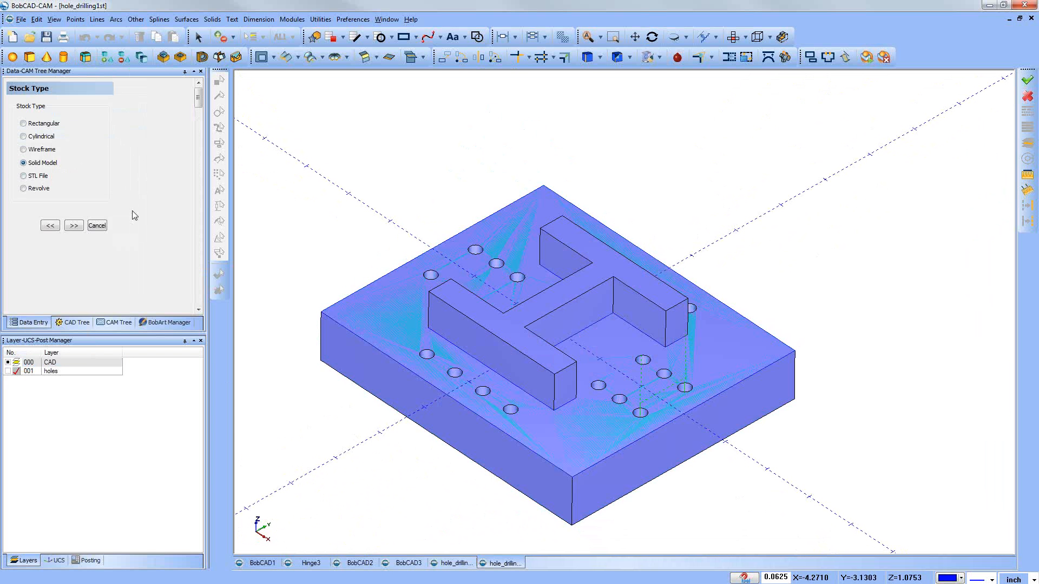
click(102, 228)
Step: Suppress the Extrude Cut feature that makes the holes in the plate
click(85, 324)
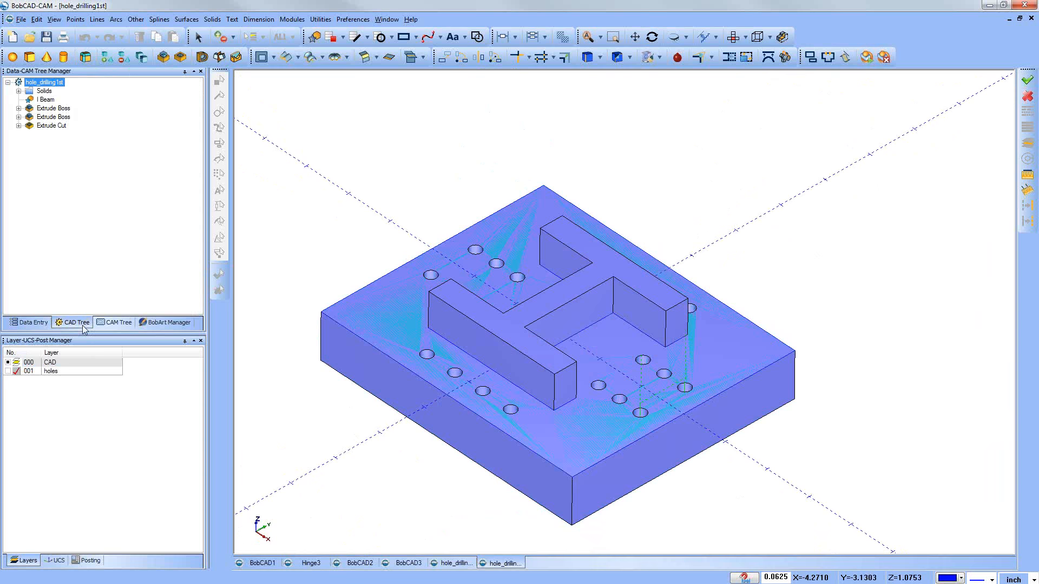
click(38, 127)
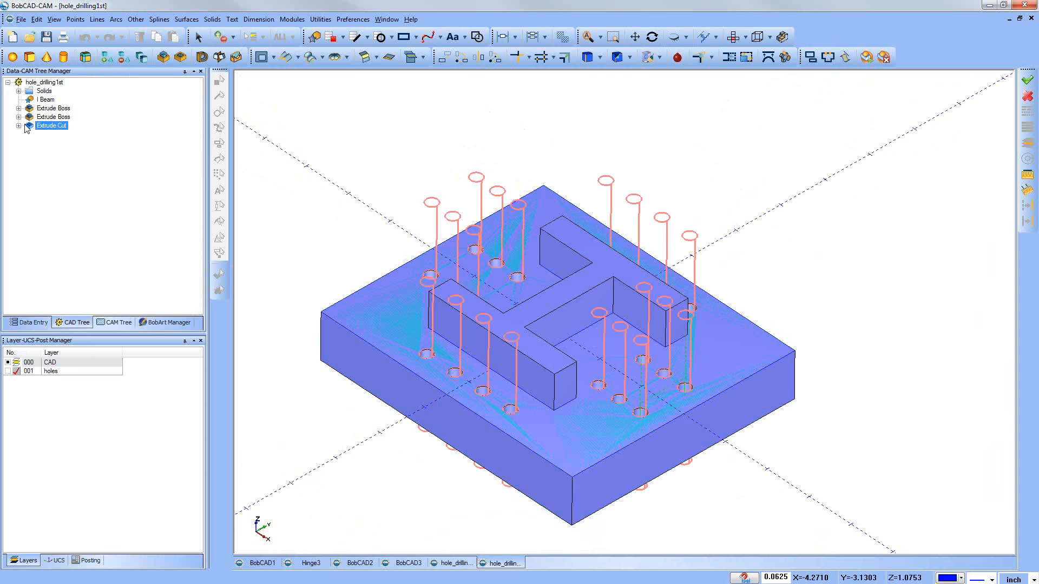
right_click(47, 126)
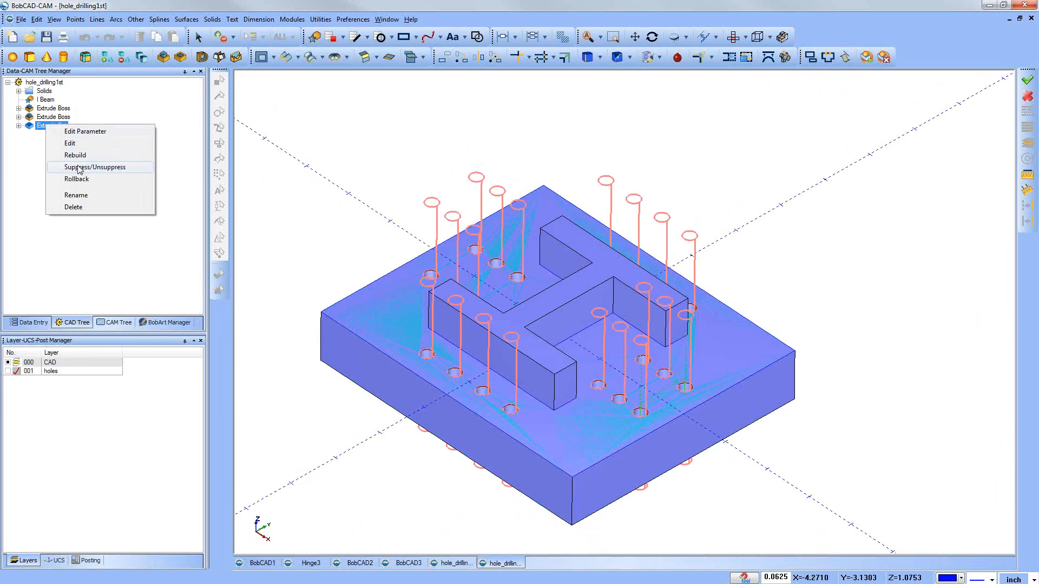
click(79, 167)
mouse_move(585, 352)
middle_down()
mouse_move(590, 376)
mouse_move(584, 360)
middle_up()
Step: Redefine the stock in the Stock Wizard as Solid Model, using the plate without its holes
click(120, 325)
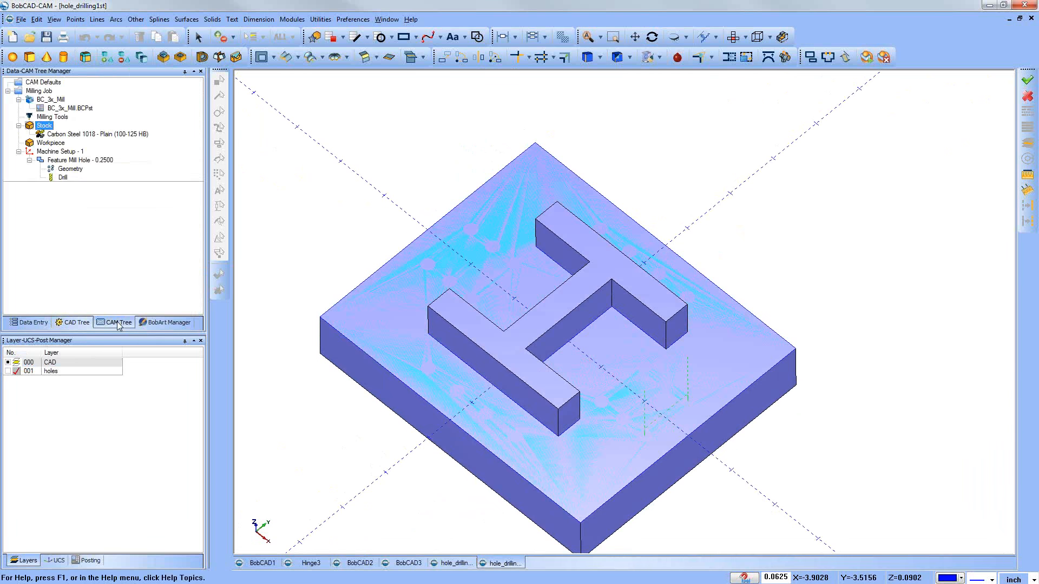
right_click(44, 126)
click(68, 132)
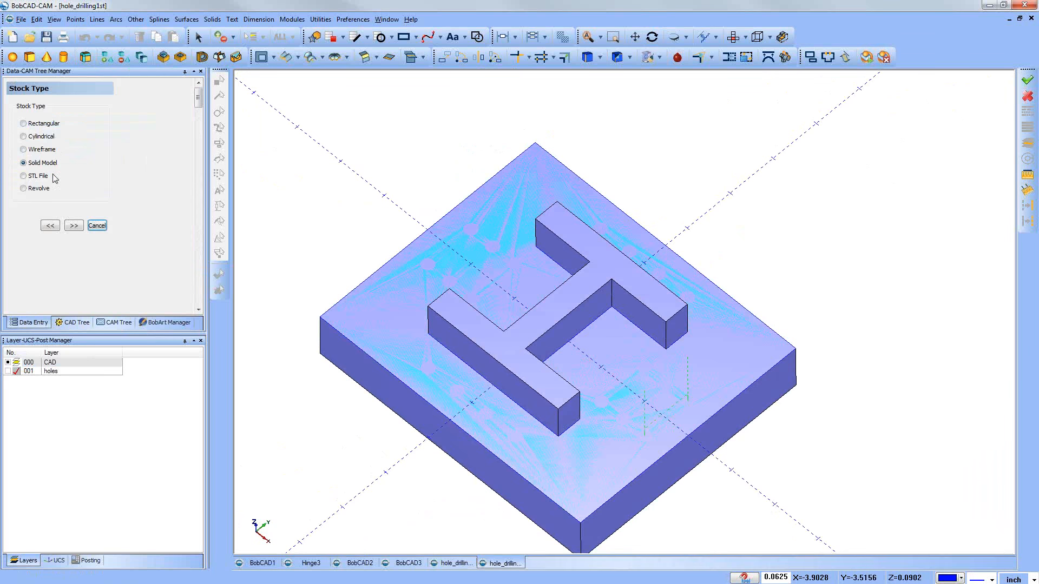
click(74, 226)
click(78, 123)
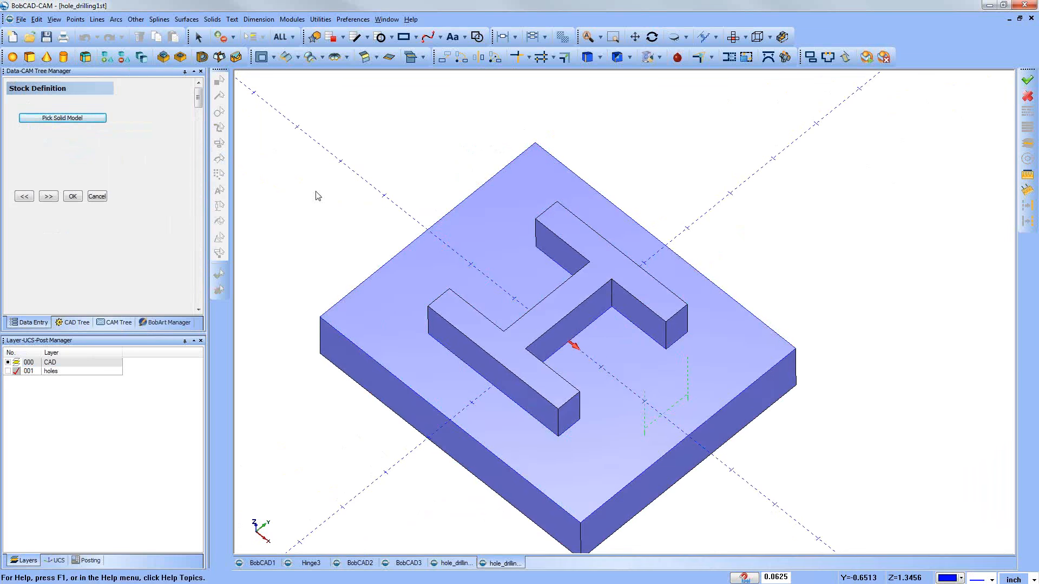
click(73, 196)
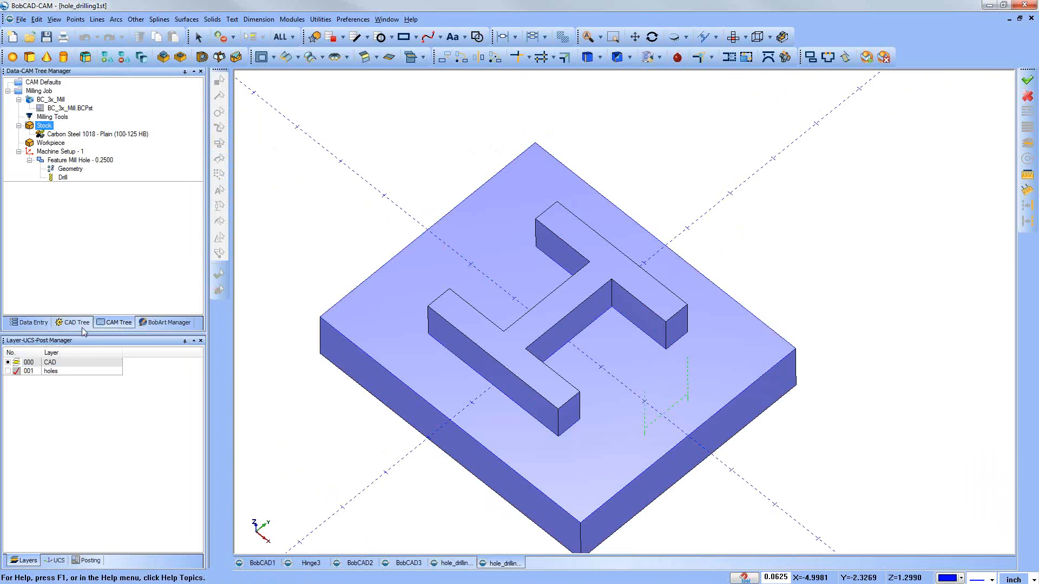
Step: Show the holes layer, check the redefined stock with the CAD layer hidden, and make CAD the visible active layer
click(8, 371)
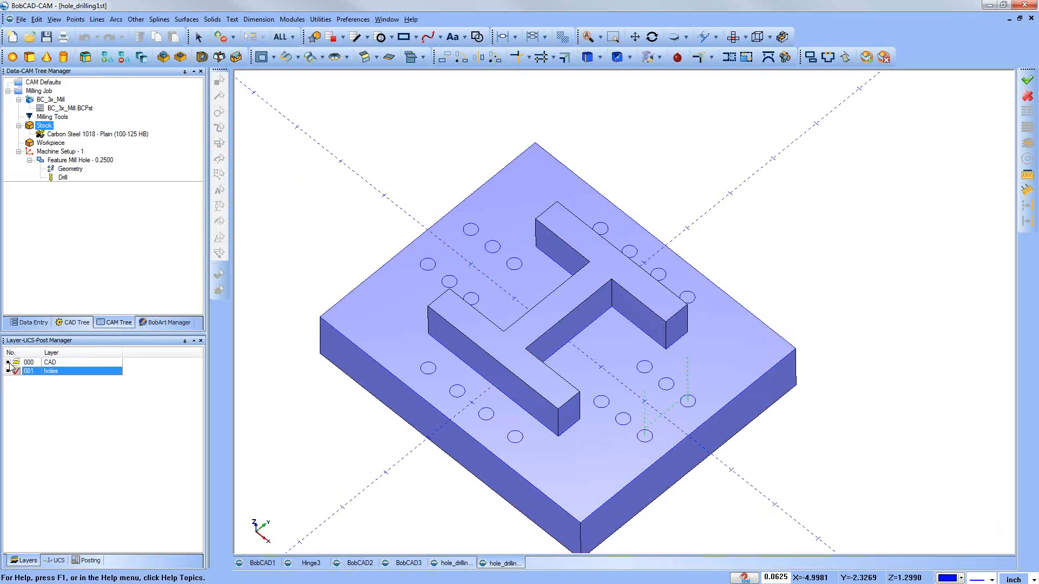
click(8, 363)
drag(539, 484, 547, 439)
middle_drag(547, 439, 547, 445)
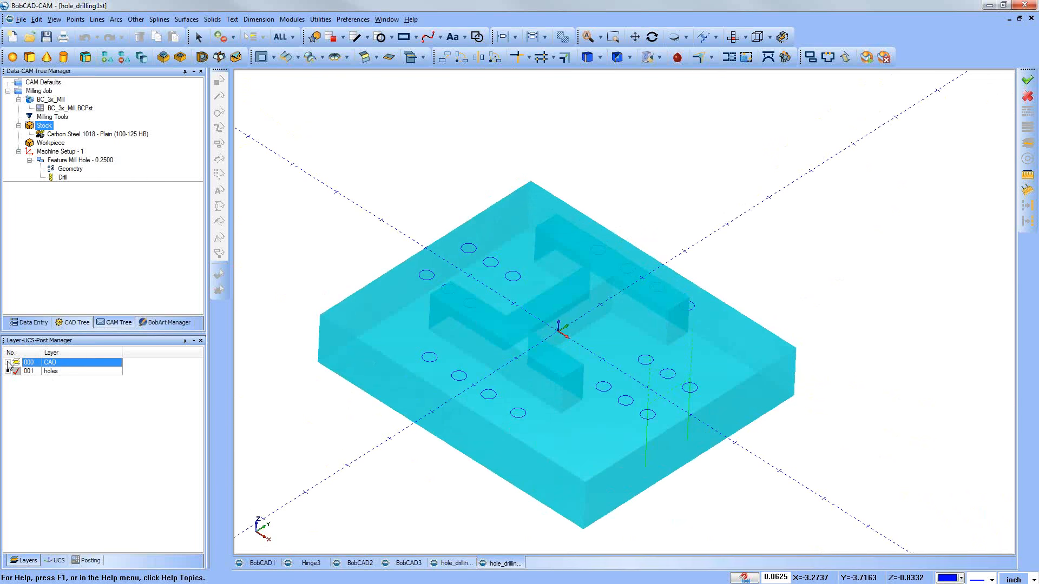
click(8, 362)
click(16, 362)
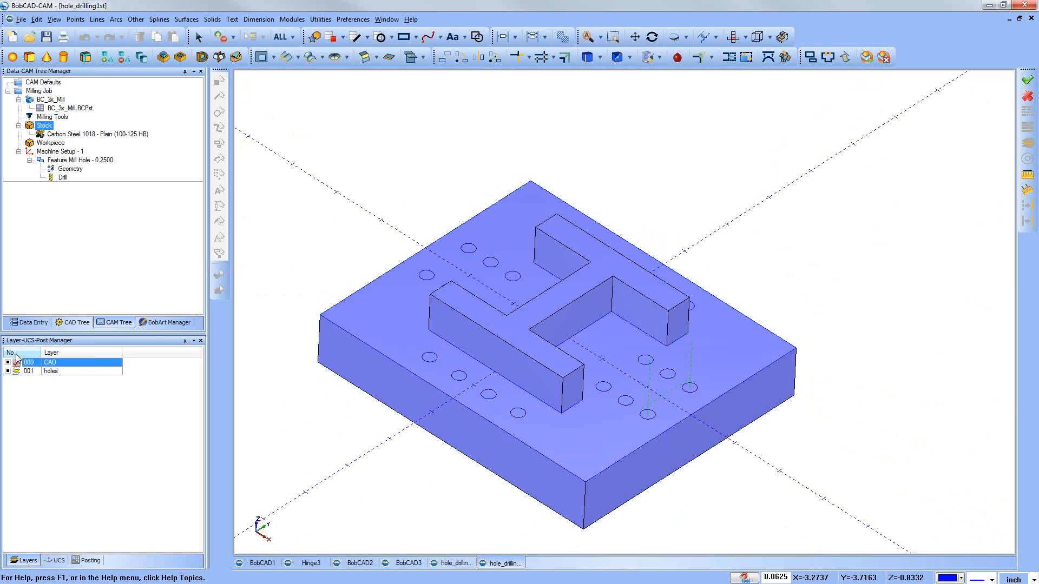
Step: Unsuppress the Extrude Cut feature to restore the plate's holes
click(86, 326)
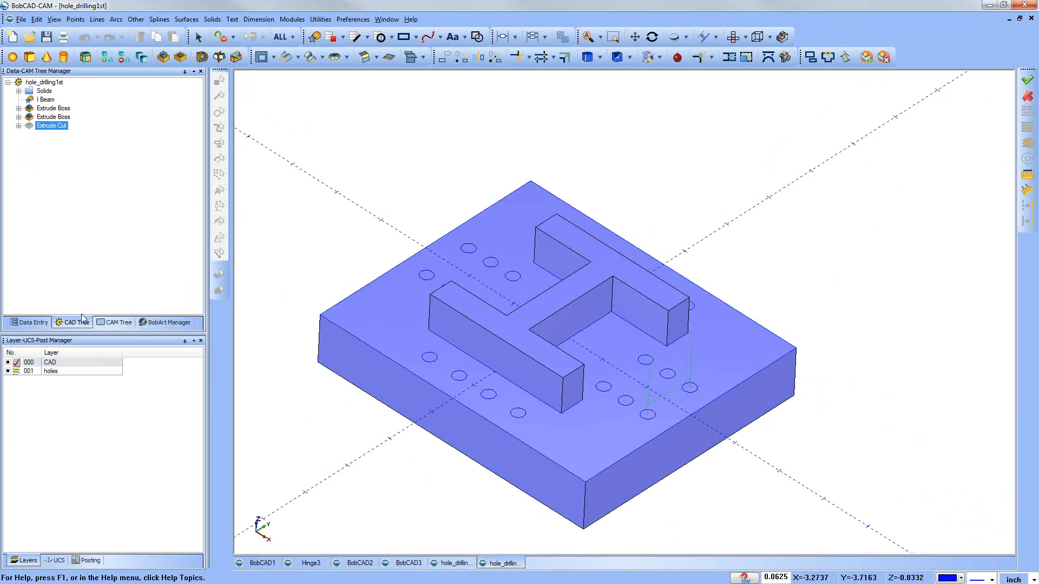
right_click(46, 127)
click(67, 171)
middle_drag(377, 294, 539, 334)
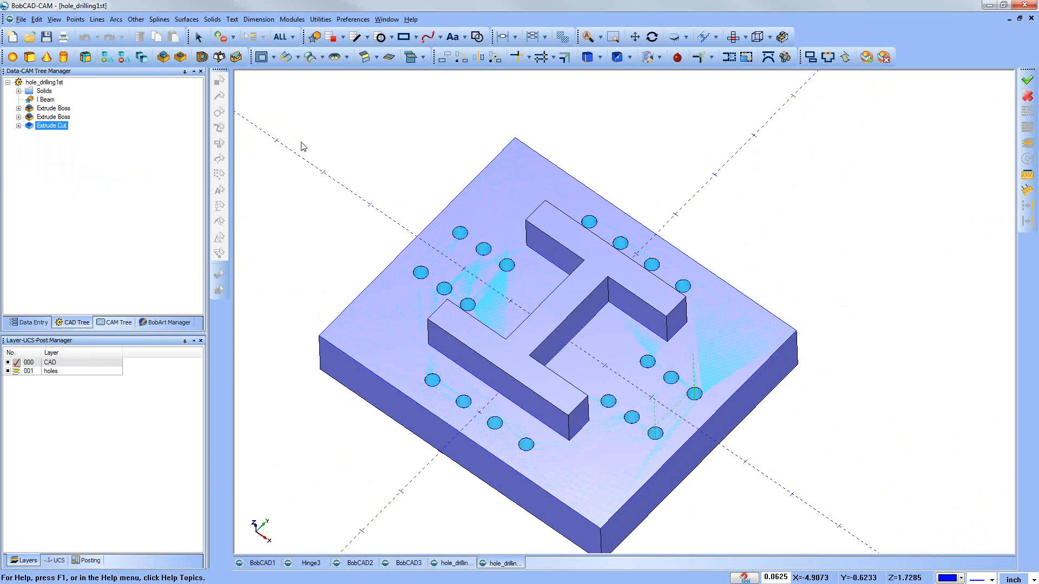
Step: Start a new drawing and create an involute gear at the origin with the default gear parameters
key(ctrl+n)
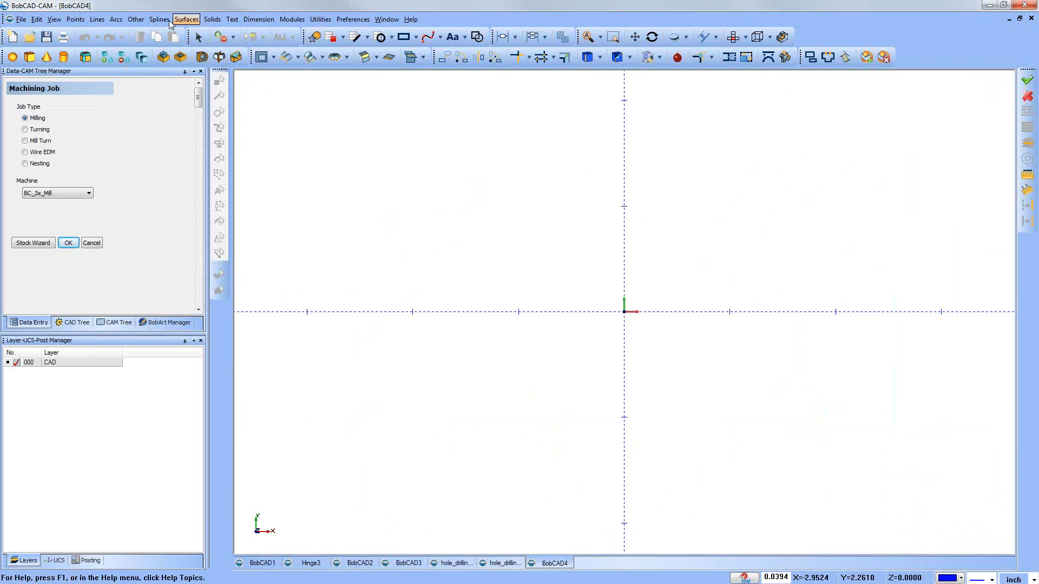
click(135, 20)
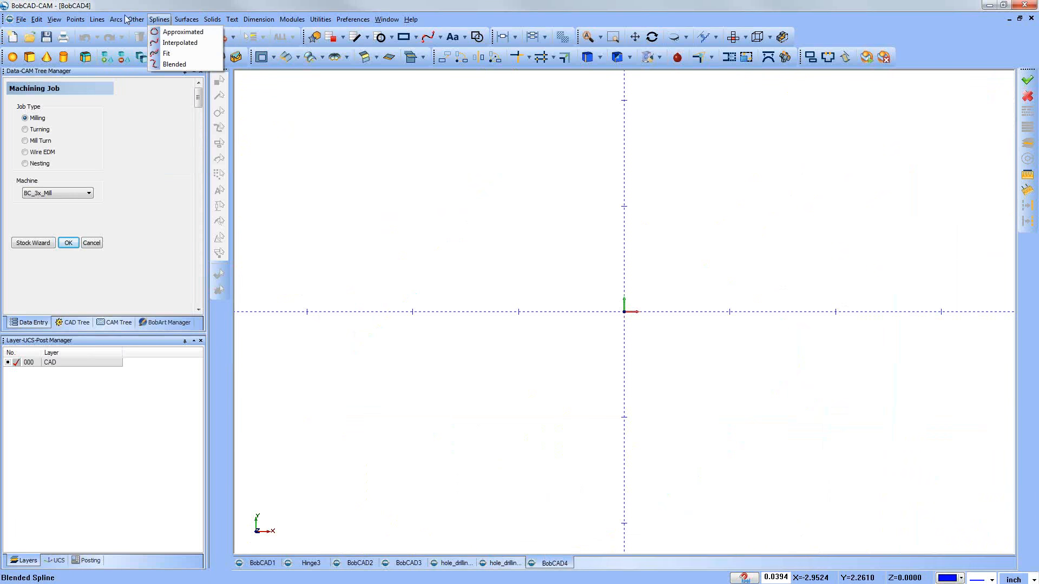
mouse_move(136, 20)
click(167, 145)
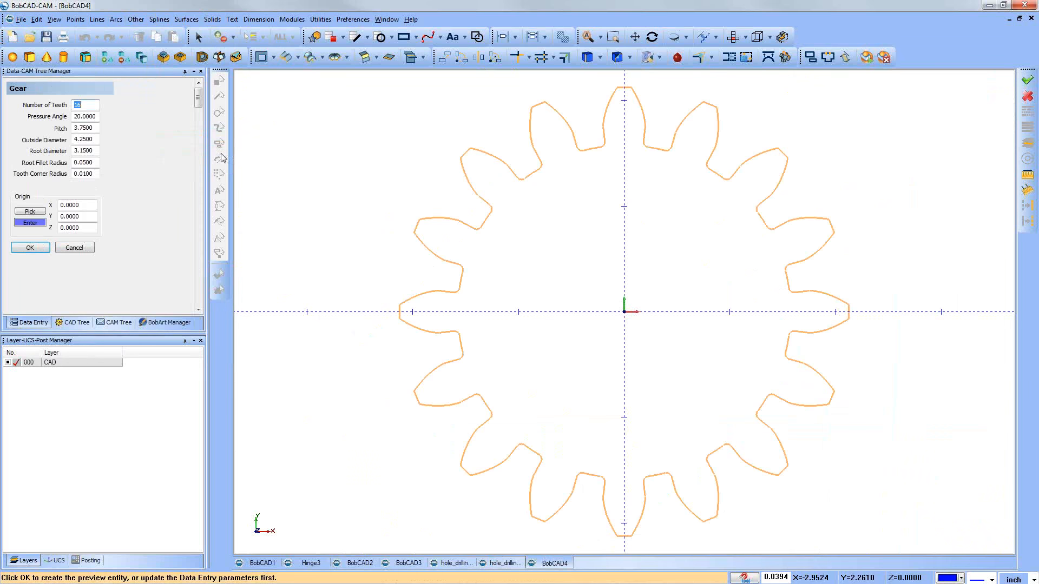
scroll(411, 239, down, 4)
click(25, 249)
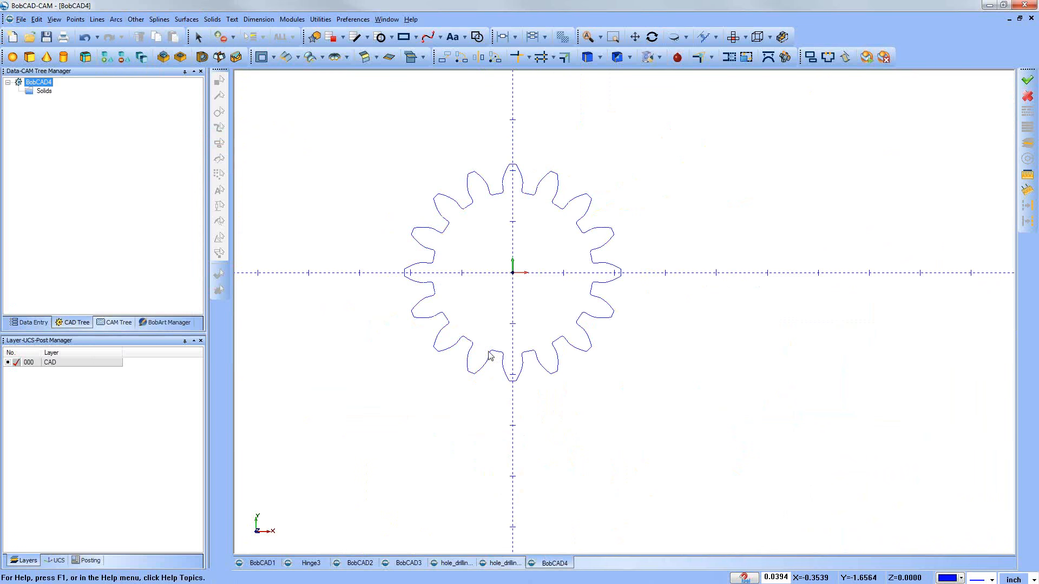
middle_drag(485, 348, 552, 374)
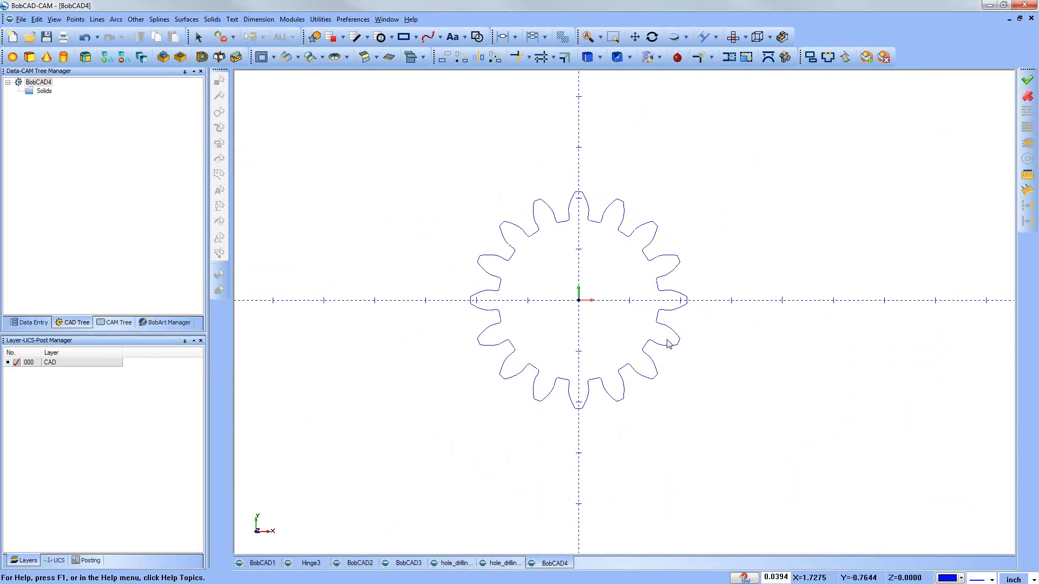
middle_drag(673, 348, 680, 293)
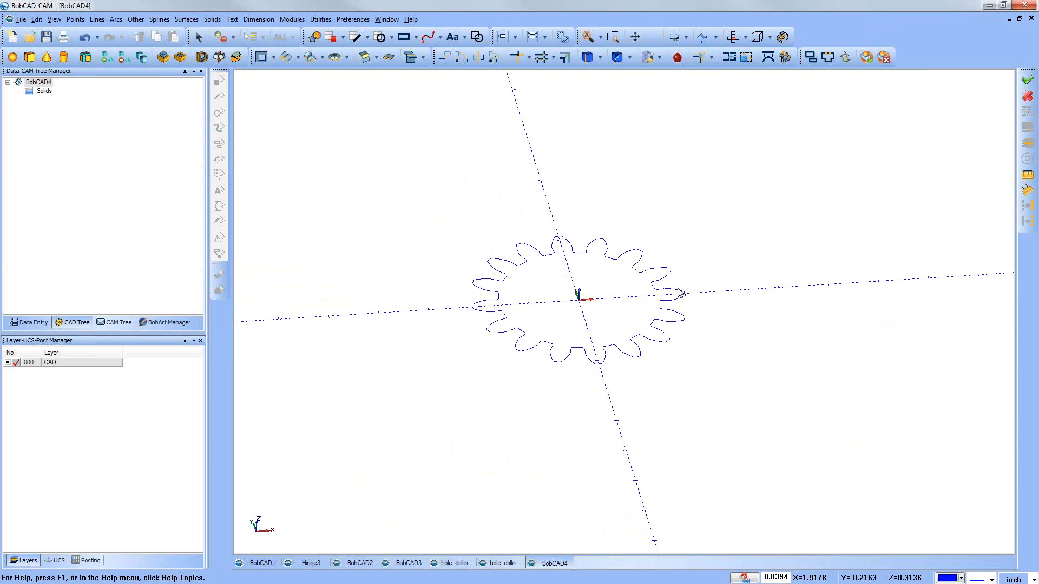
Step: Delete all the gear teeth except the single one on the positive Y axis
click(138, 20)
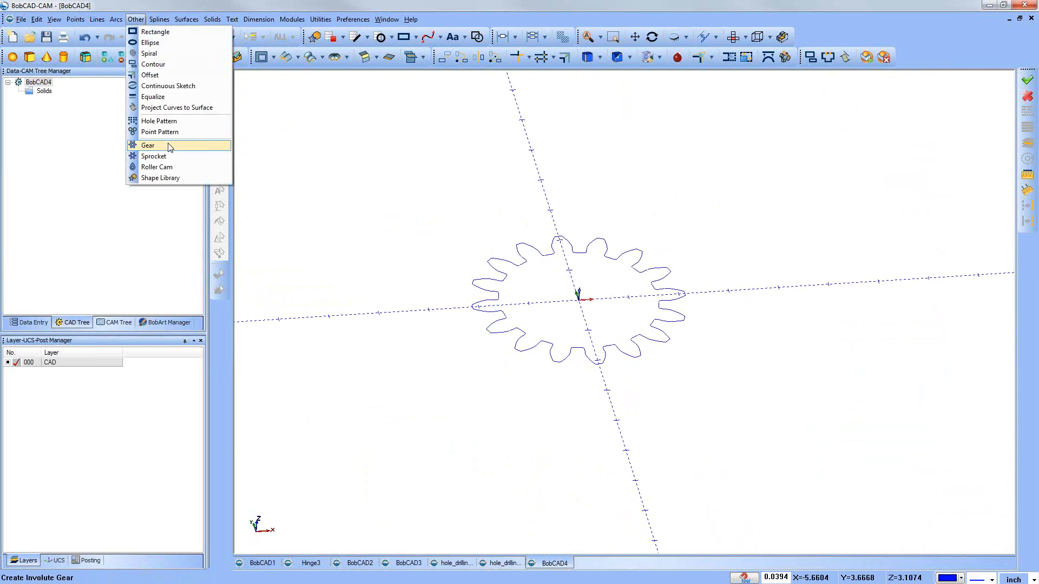
click(431, 176)
click(733, 36)
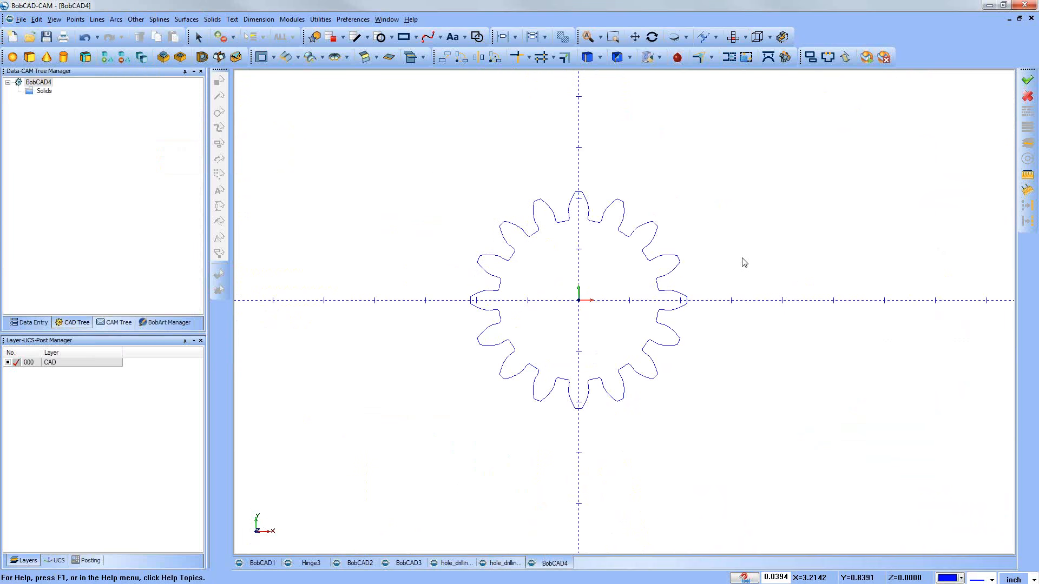
scroll(591, 220, up, 2)
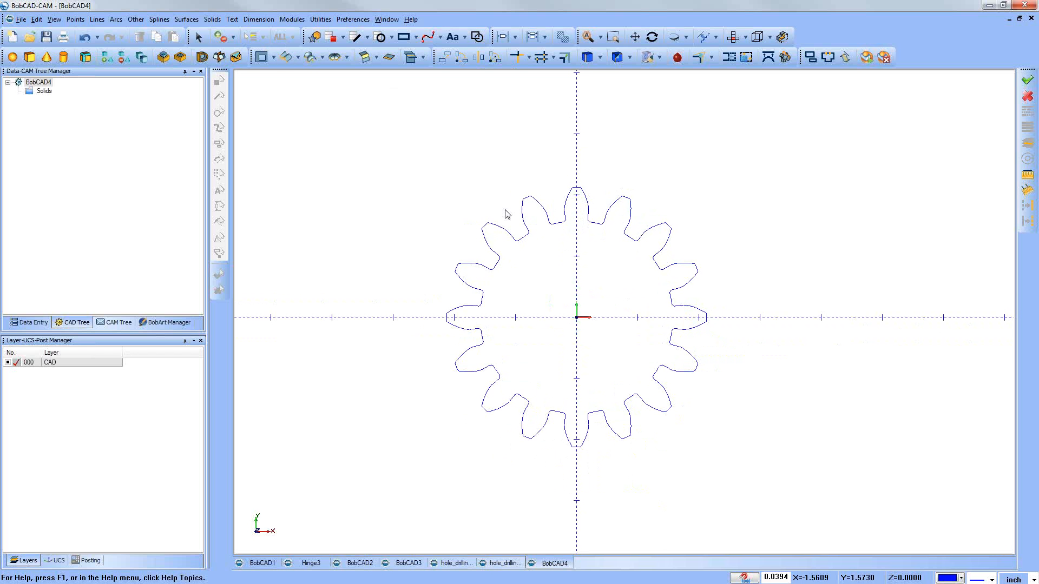
click(220, 58)
drag(438, 174, 559, 471)
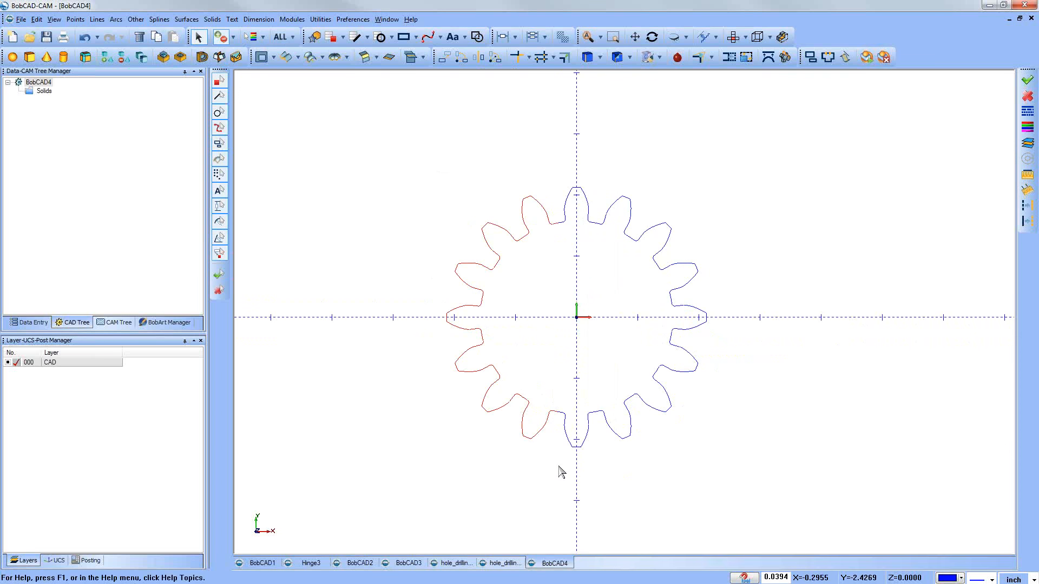
key(Delete)
drag(739, 469, 761, 500)
key(Delete)
drag(514, 382, 683, 533)
key(Delete)
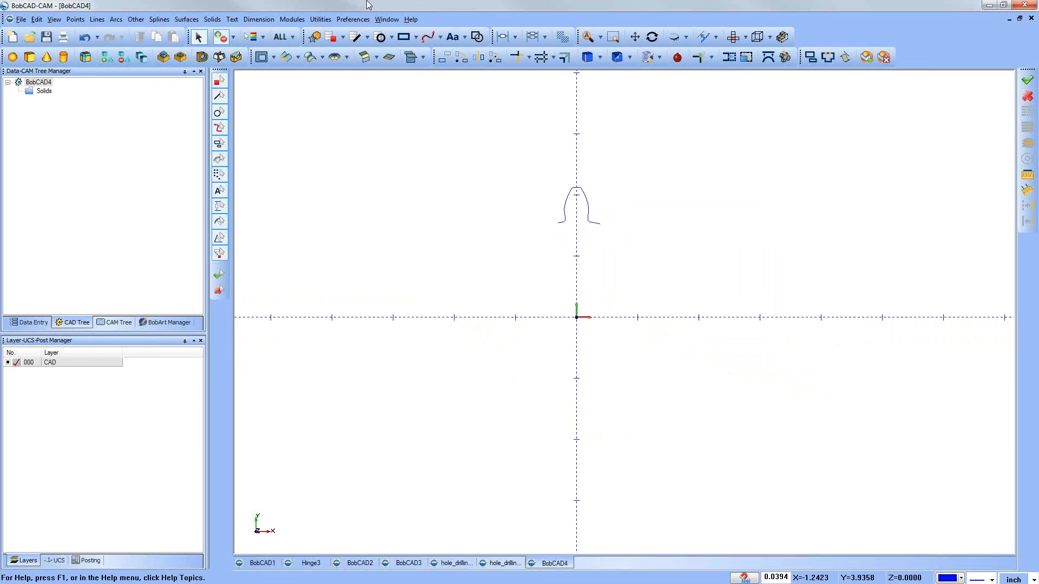
Step: Set up a Rotate of the remaining tooth about the origin with 25 copies at 360/26 degrees around Z
click(320, 20)
click(346, 43)
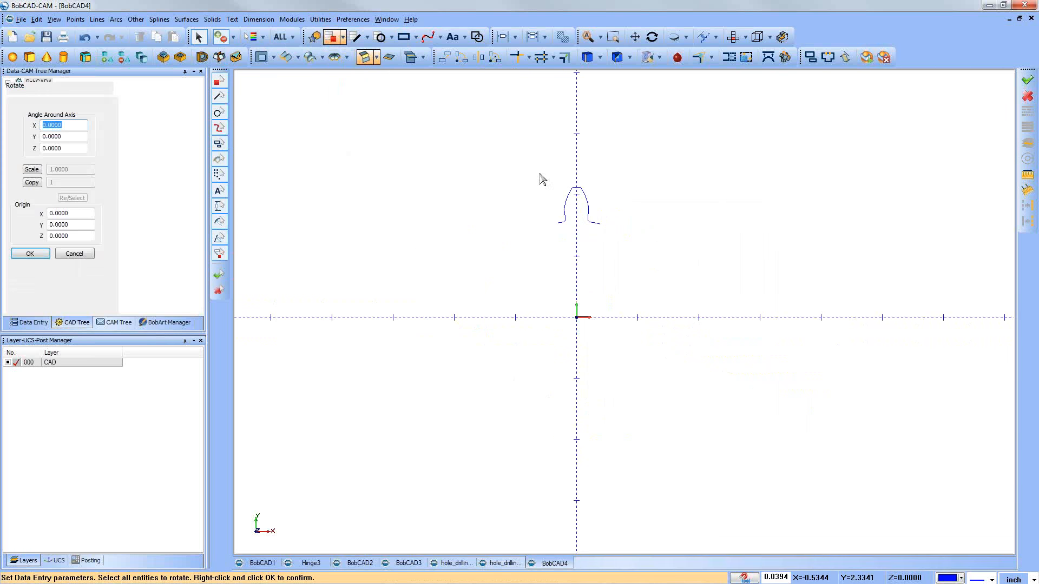
drag(541, 175, 615, 262)
right_click(625, 191)
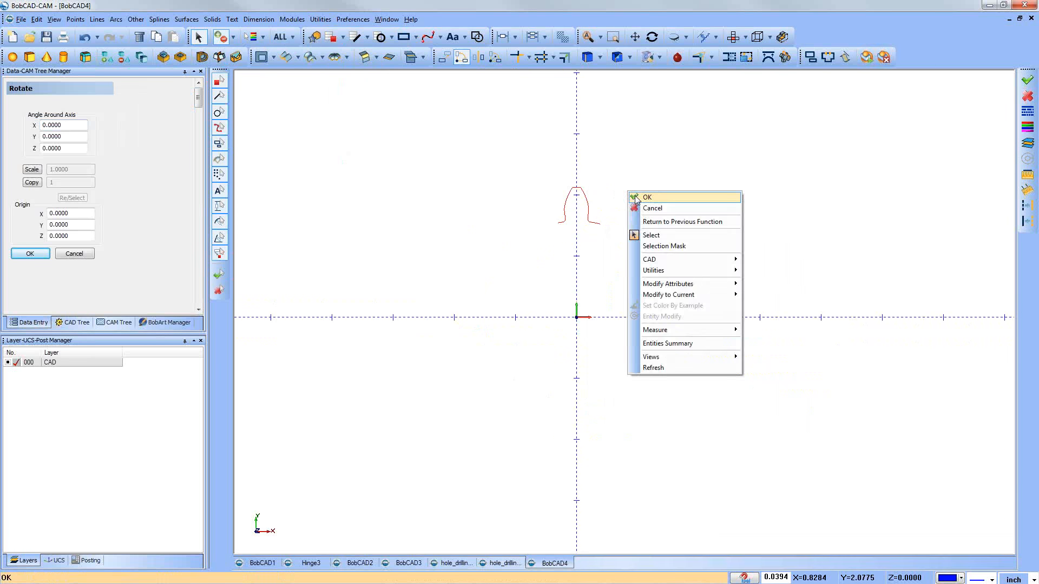
click(638, 197)
click(32, 182)
key(Tab)
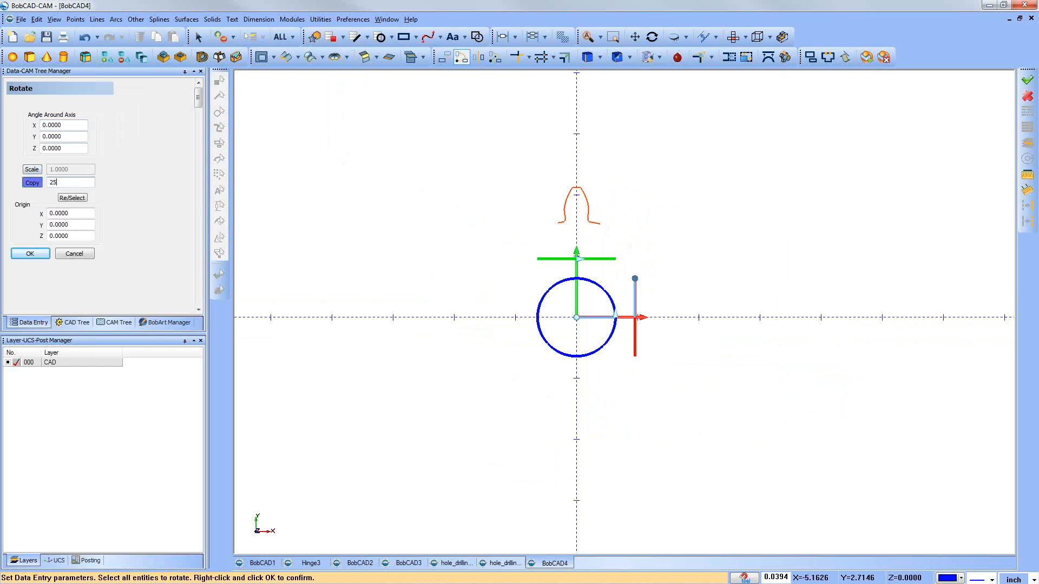
click(54, 148)
text(36)
text(0/26)
key(Return)
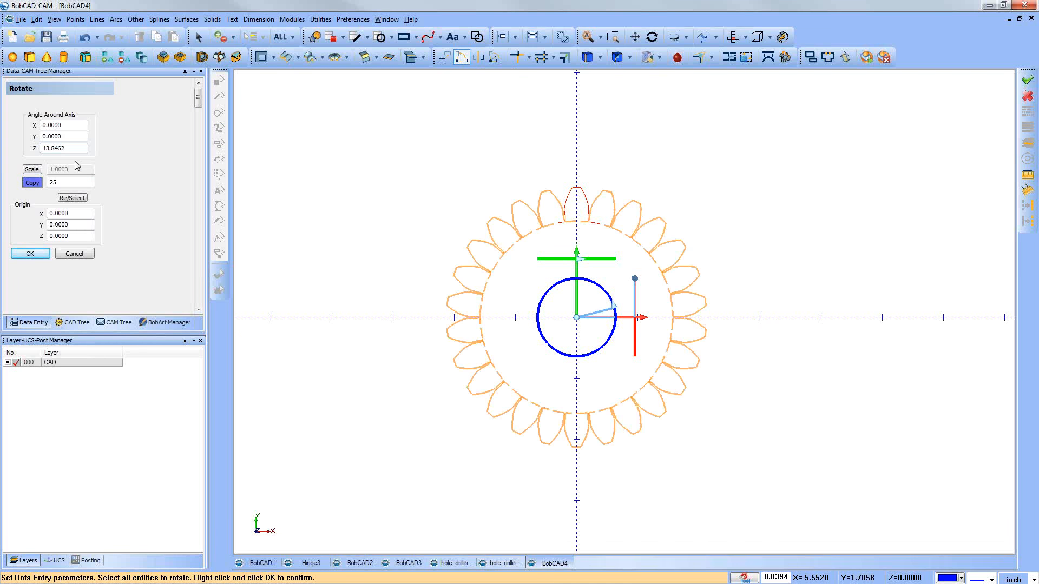
Step: Change the tooth rotation to 20 copies at 360/19 degrees around Z
click(24, 182)
text(20)
key(Tab)
double_click(66, 146)
text(360/)
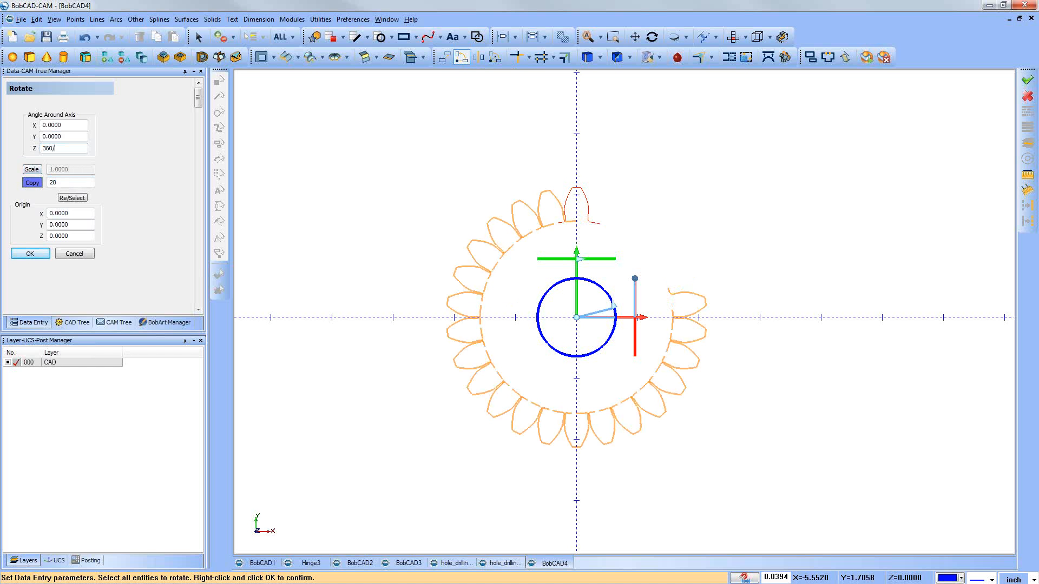
text(19)
key(Return)
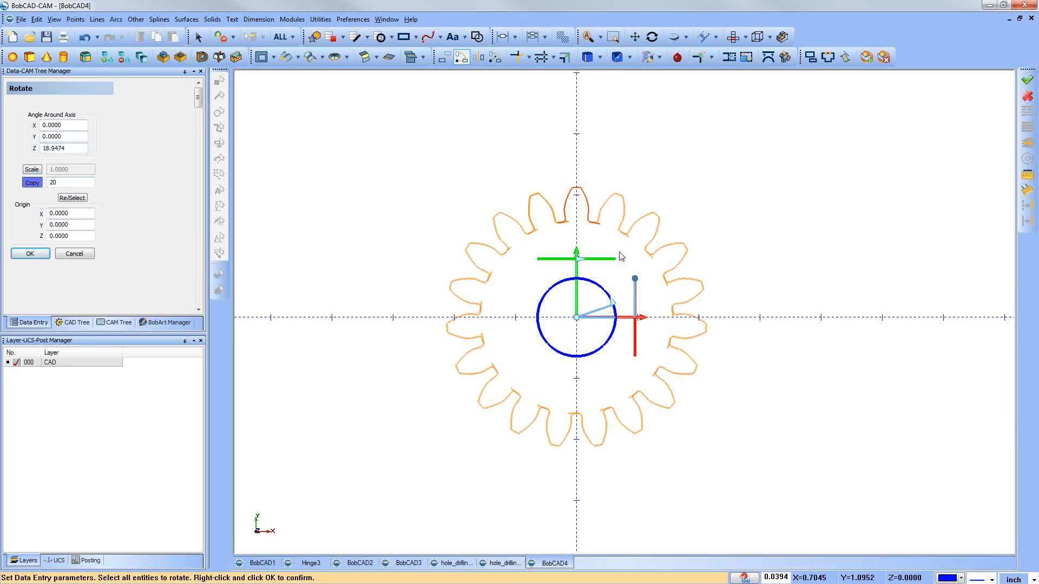
scroll(625, 251, up, 2)
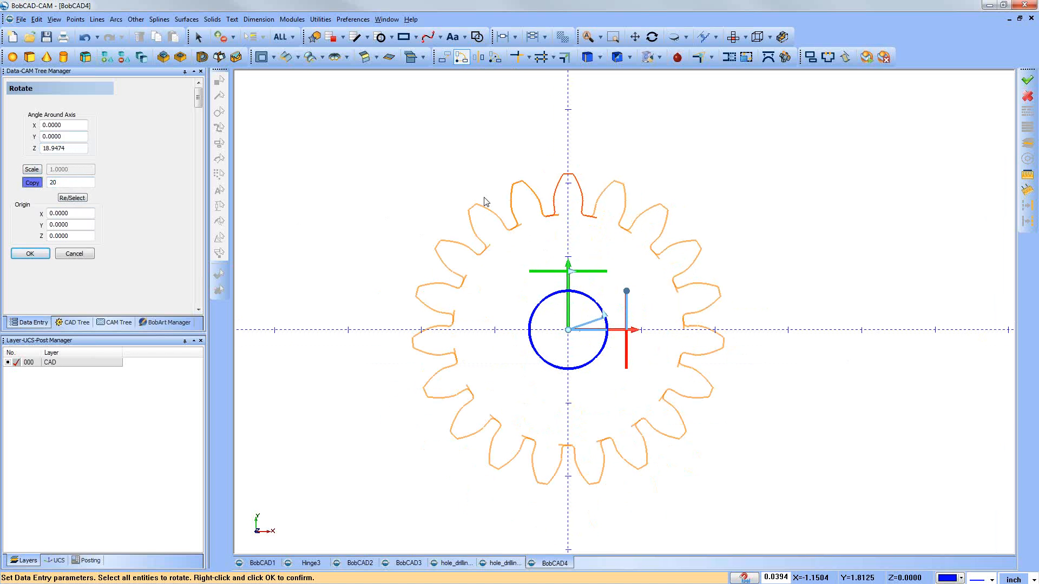
Step: Cancel the rotated tooth copies and undo the tooth deletions to restore the complete gear
click(76, 254)
click(85, 38)
click(85, 38)
click(85, 38)
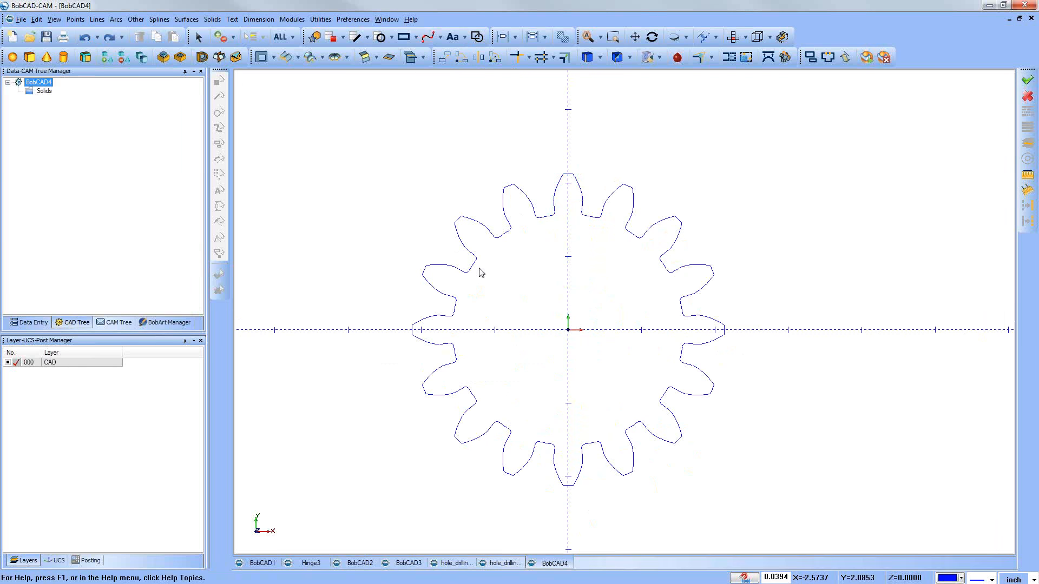
click(652, 36)
drag(640, 404, 652, 367)
key(Escape)
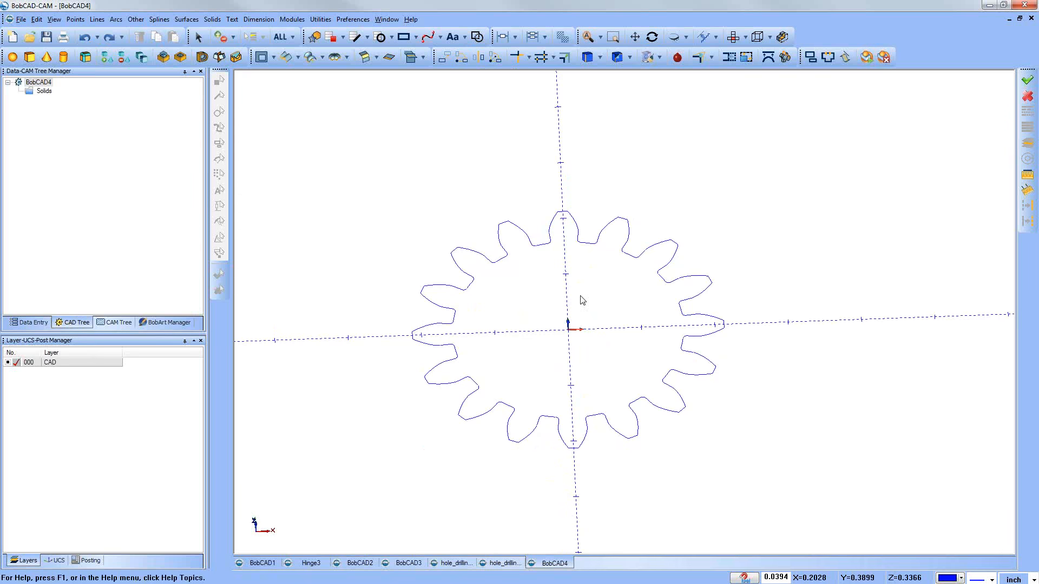
scroll(580, 302, down, 2)
middle_drag(583, 312, 591, 318)
middle_drag(420, 317, 295, 83)
click(189, 20)
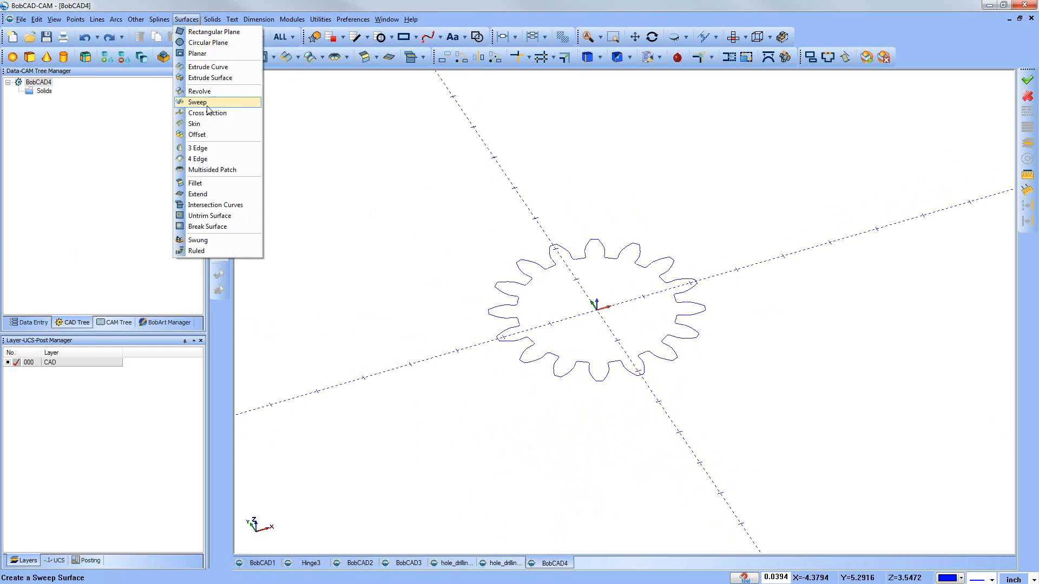
click(635, 217)
scroll(634, 214, down, 2)
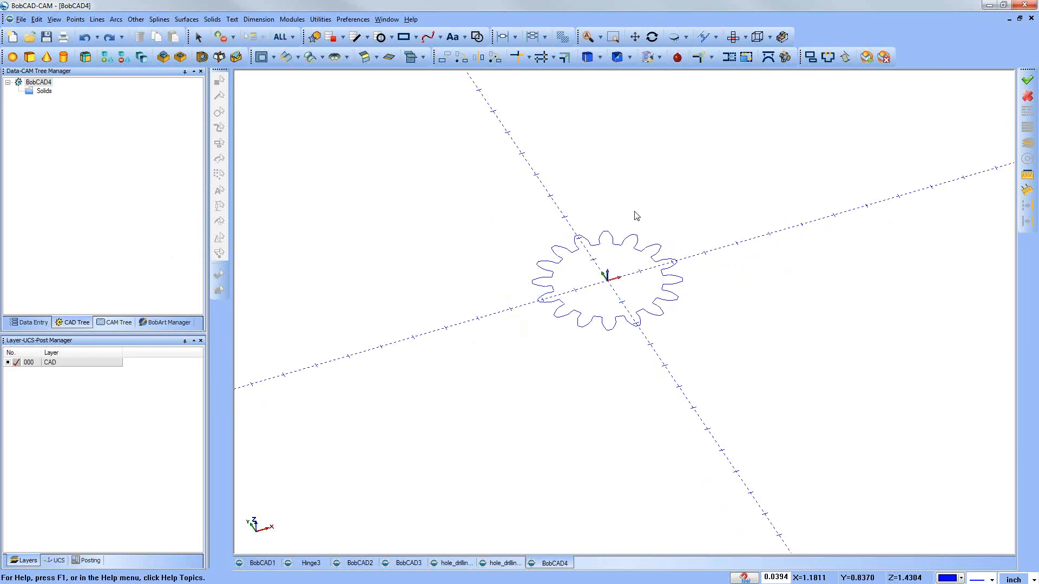
middle_drag(637, 213, 635, 237)
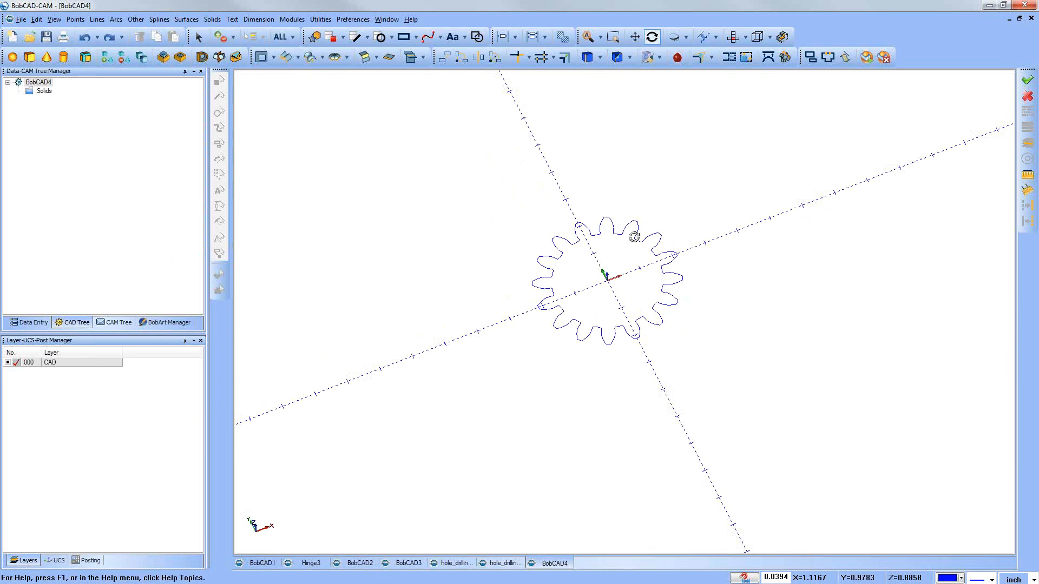
Step: Try an Extrude Boss on the complete gear profile with a positive distance of 1.0000 inch
click(163, 57)
drag(479, 186, 811, 441)
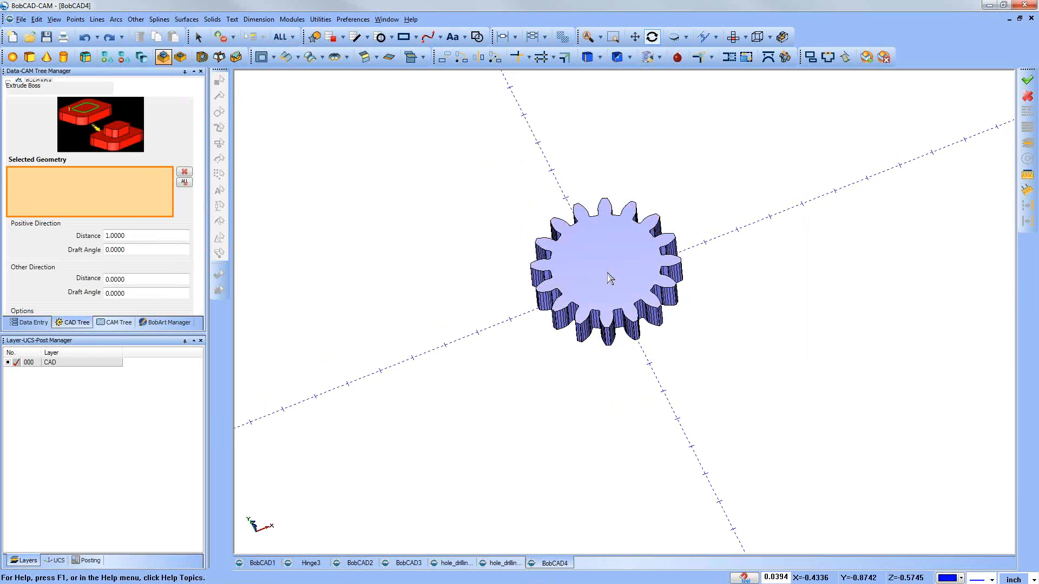
mouse_move(607, 385)
middle_down()
mouse_move(618, 346)
mouse_move(618, 385)
middle_up()
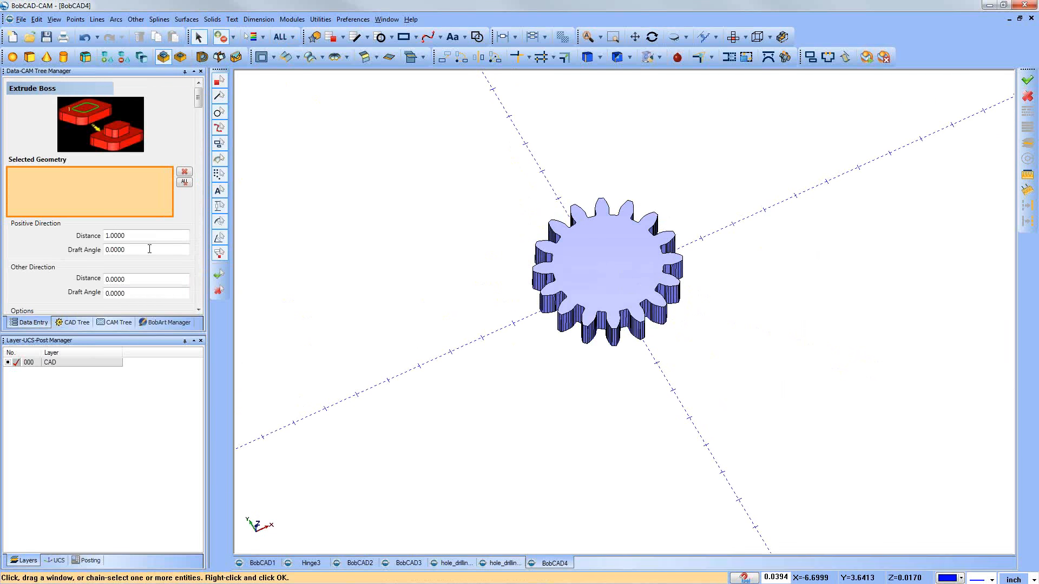
scroll(149, 254, down, 3)
click(147, 274)
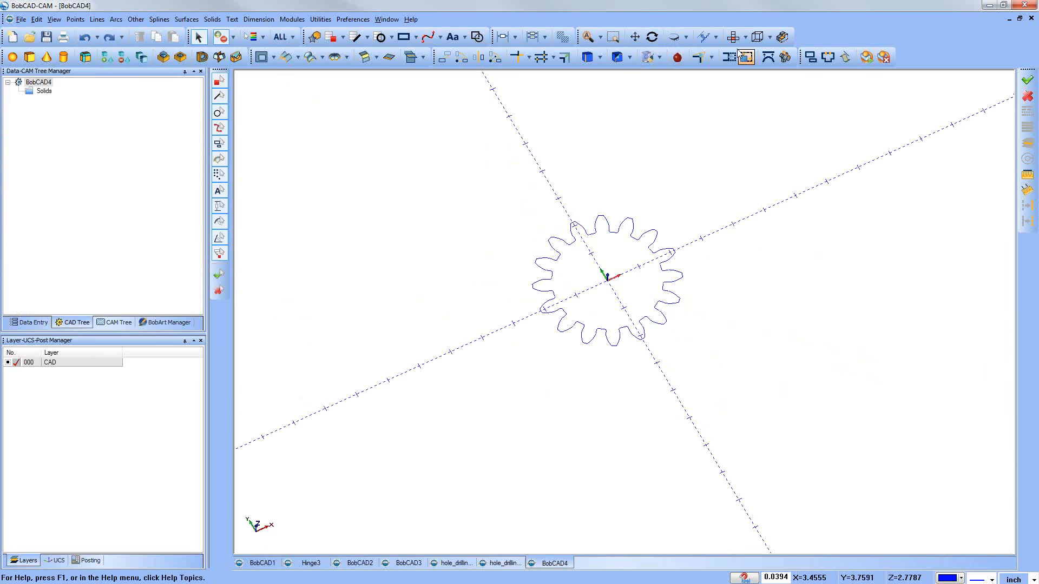
Step: Switch from the gear drawing to the BobCAD2 drawing
click(735, 36)
middle_drag(691, 276, 670, 297)
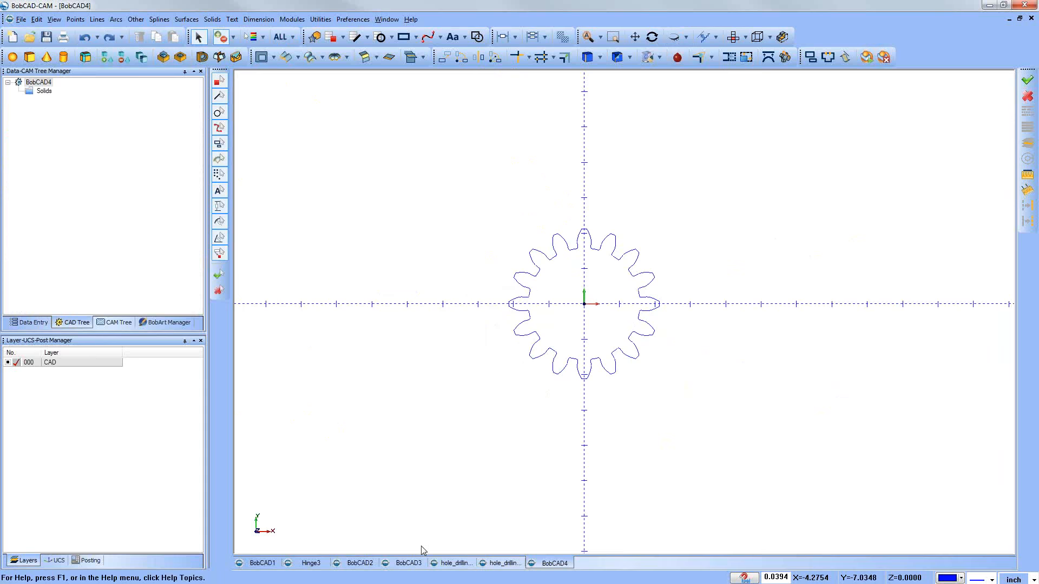
click(409, 563)
click(360, 563)
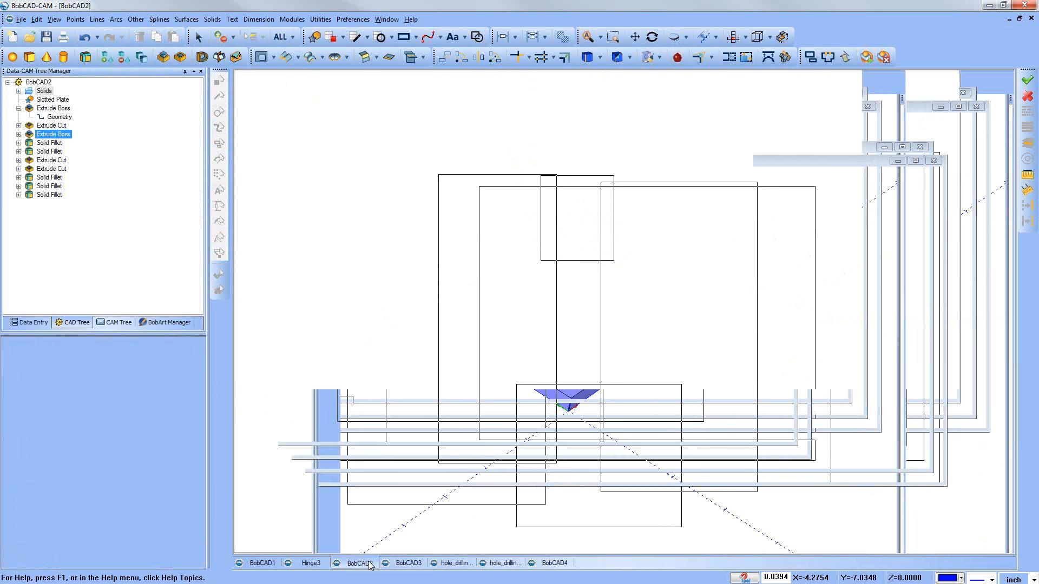